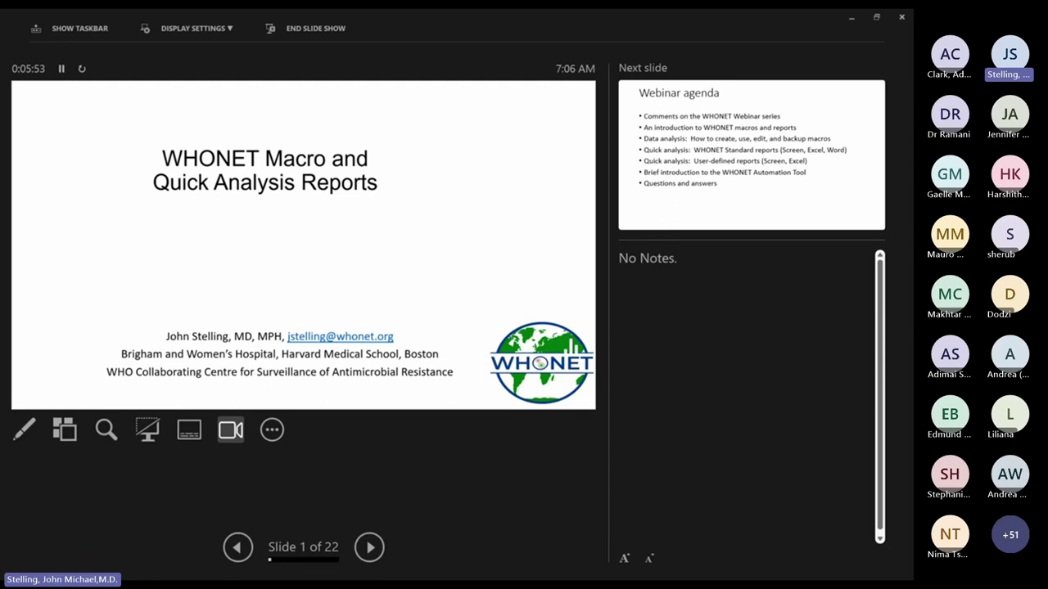
# Advance the slide show to the WHONET Webinar Series slide and end the presentation.
pyautogui.press('Right')
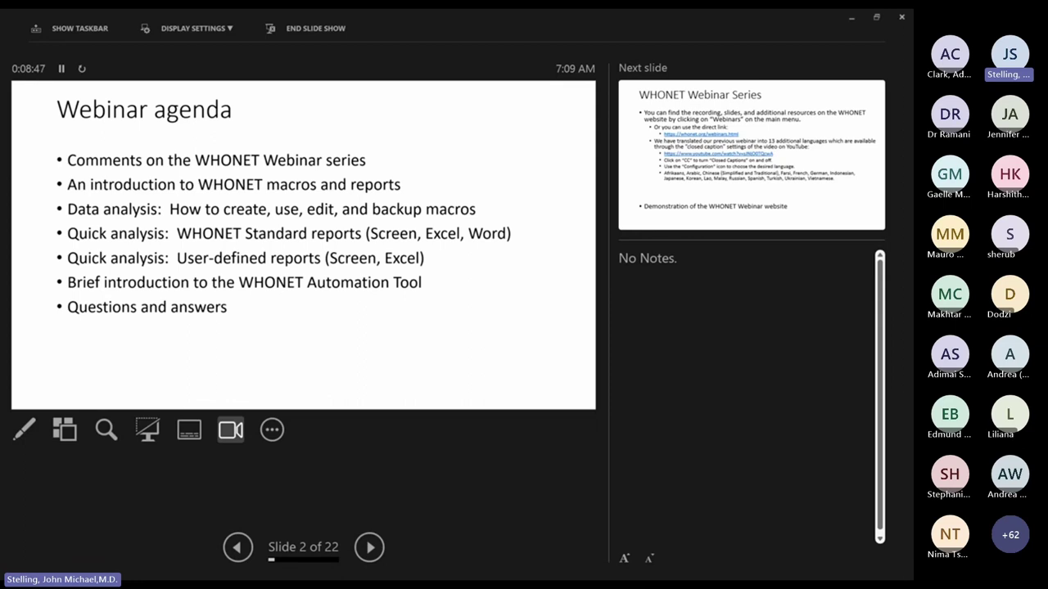
pyautogui.press('Right')
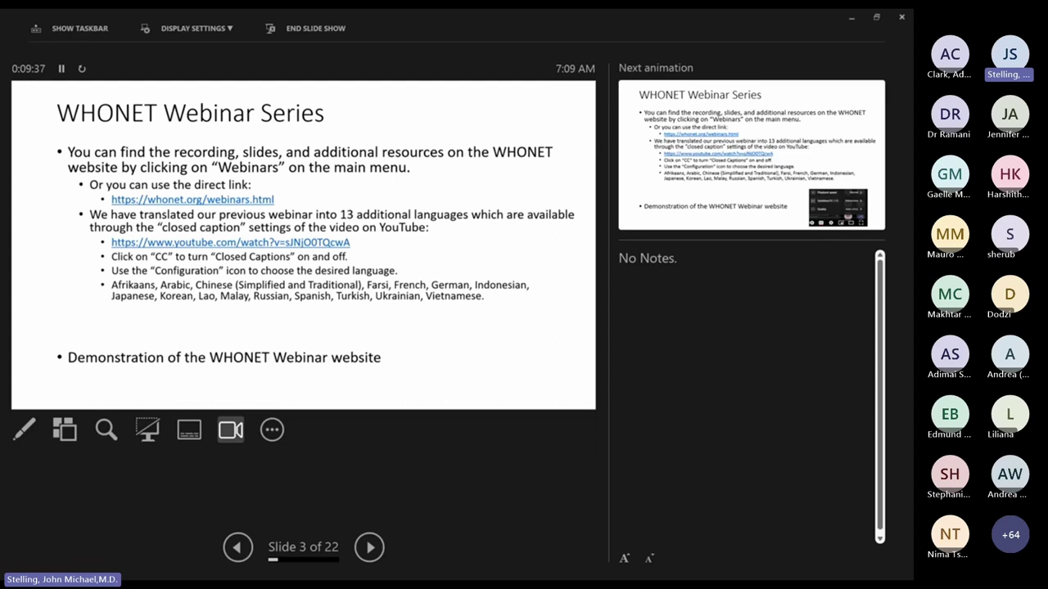
pyautogui.press('Escape')
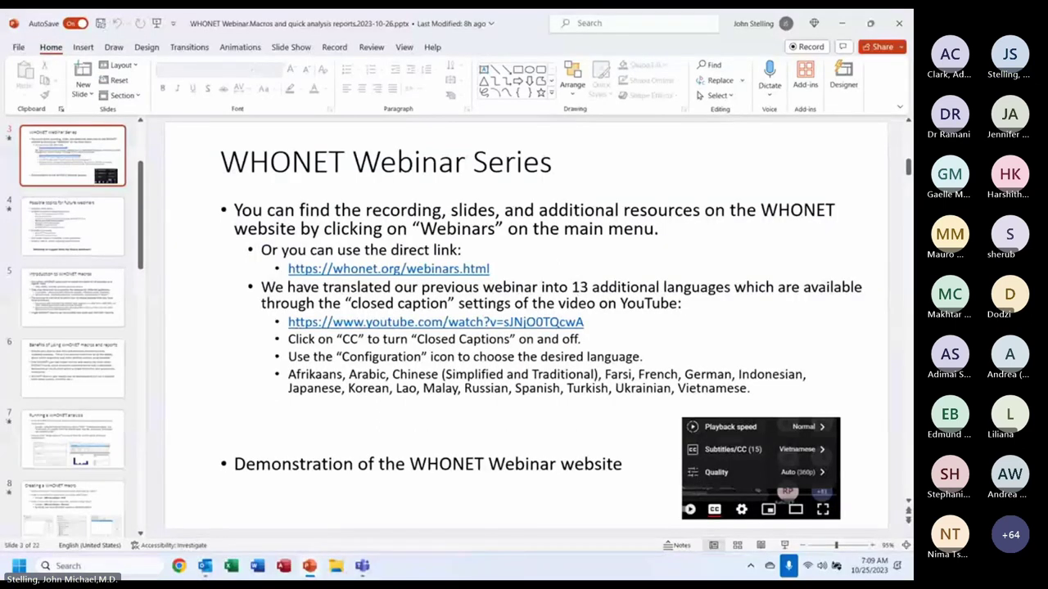
# Switch to Chrome and open the WHONET website at whonet.org.
pyautogui.press('super+d')
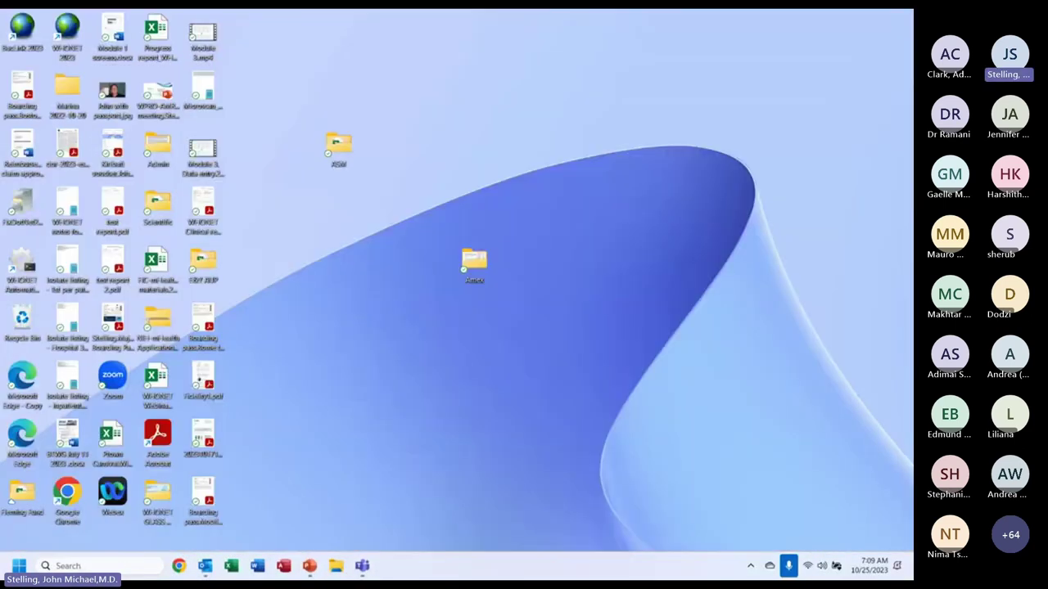
pyautogui.press('super+1')
pyautogui.write('wh')
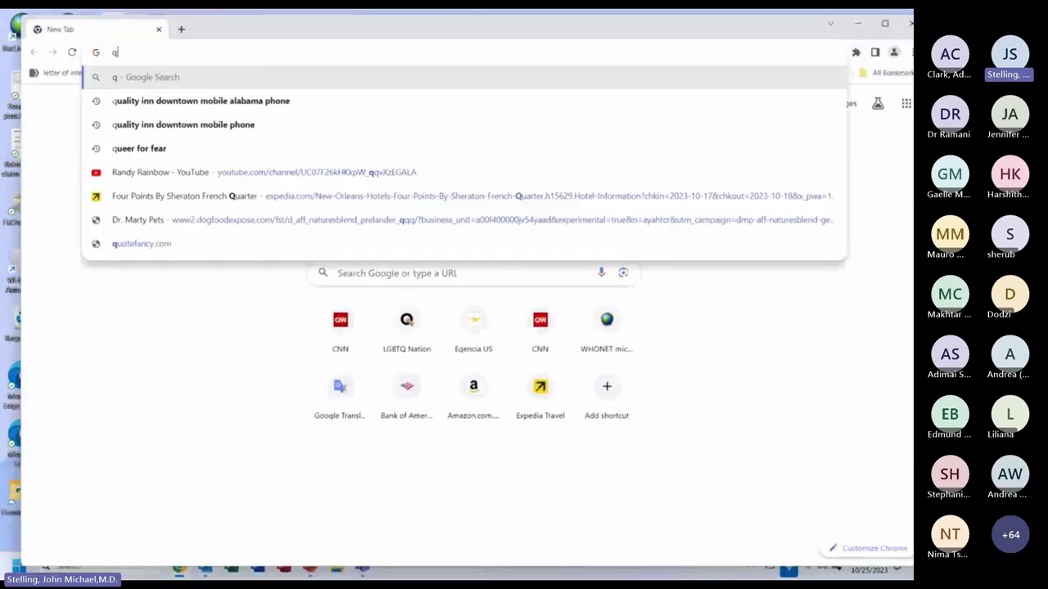
pyautogui.press('Return')
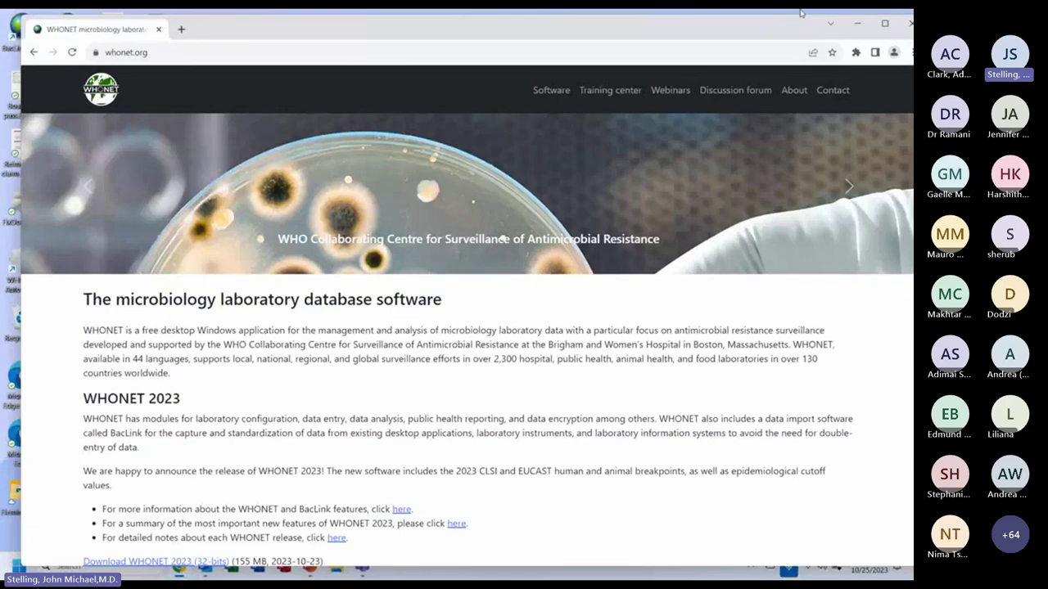
# Open the site's Webinars page and review the upcoming webinar and the WHO GLASS AMR 2.0 (2023-09-27) entry.
pyautogui.click(671, 90)
pyautogui.scroll(-10, 671, 92)
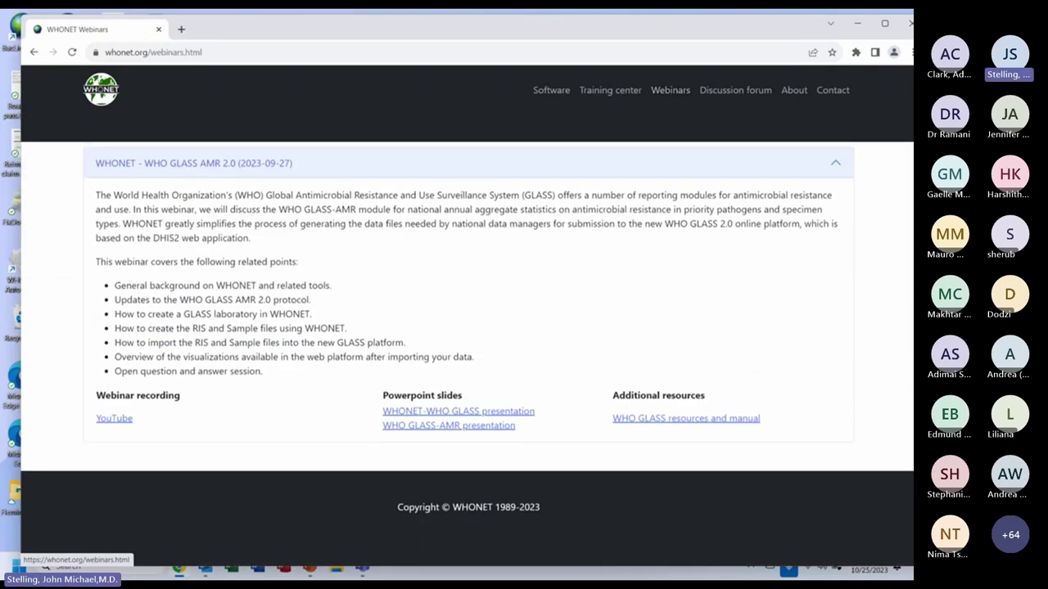
pyautogui.scroll(5, 671, 92)
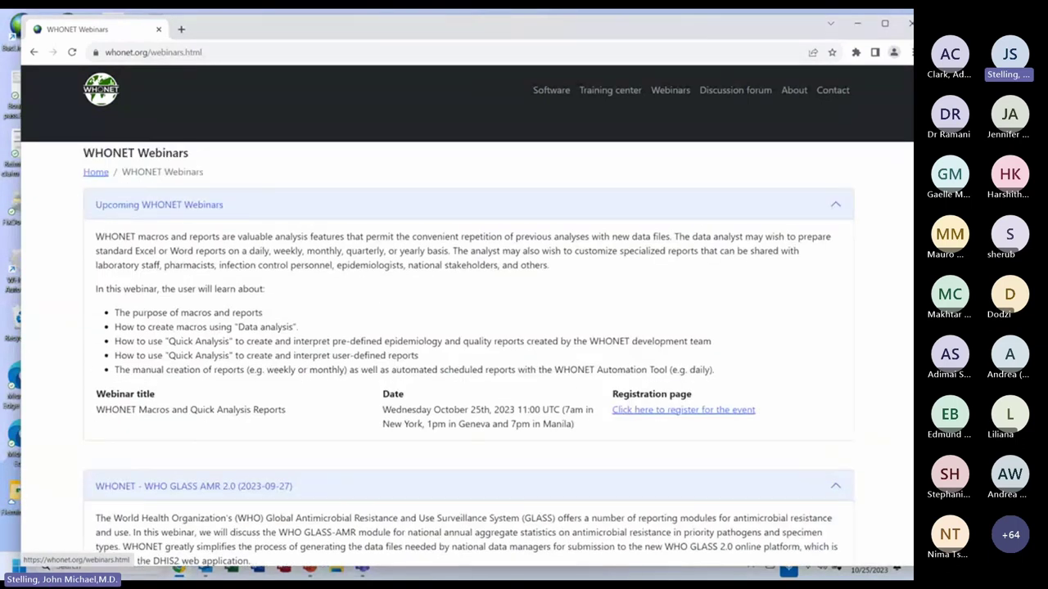
pyautogui.scroll(-1, 468, 357)
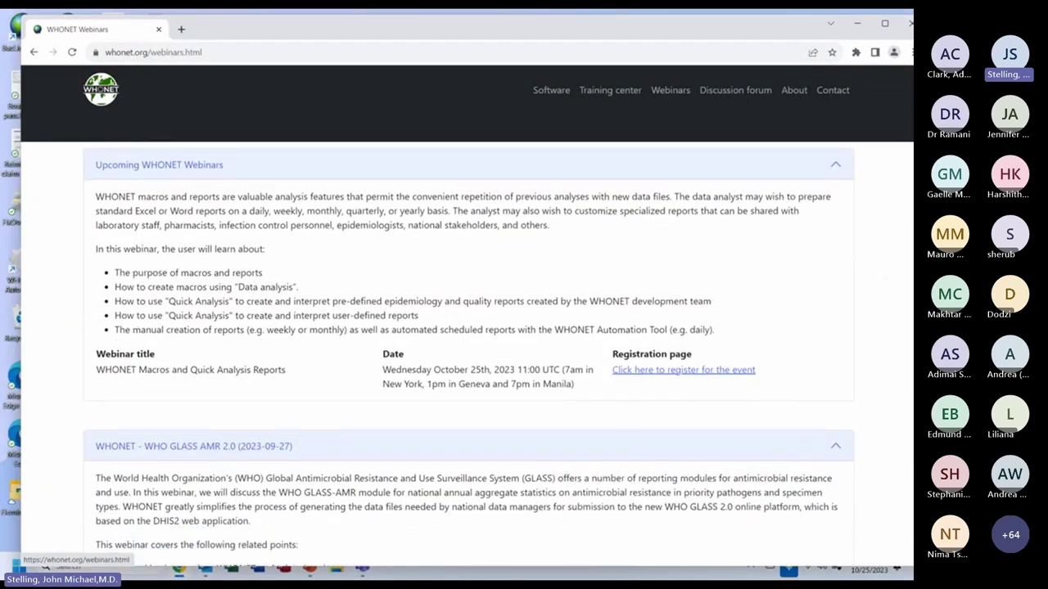
pyautogui.scroll(-3, 469, 354)
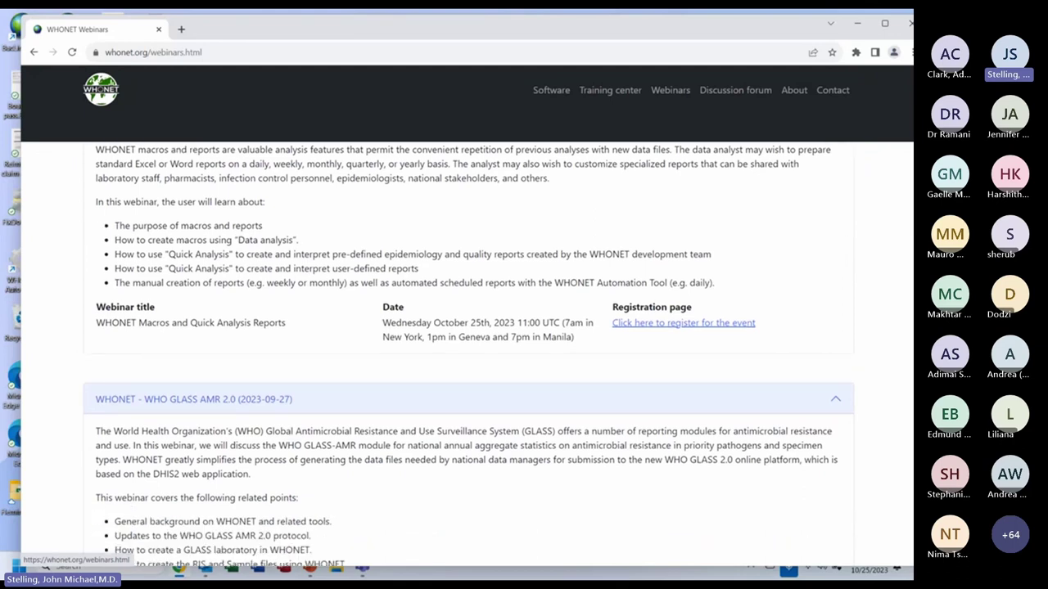
pyautogui.scroll(-1, 468, 355)
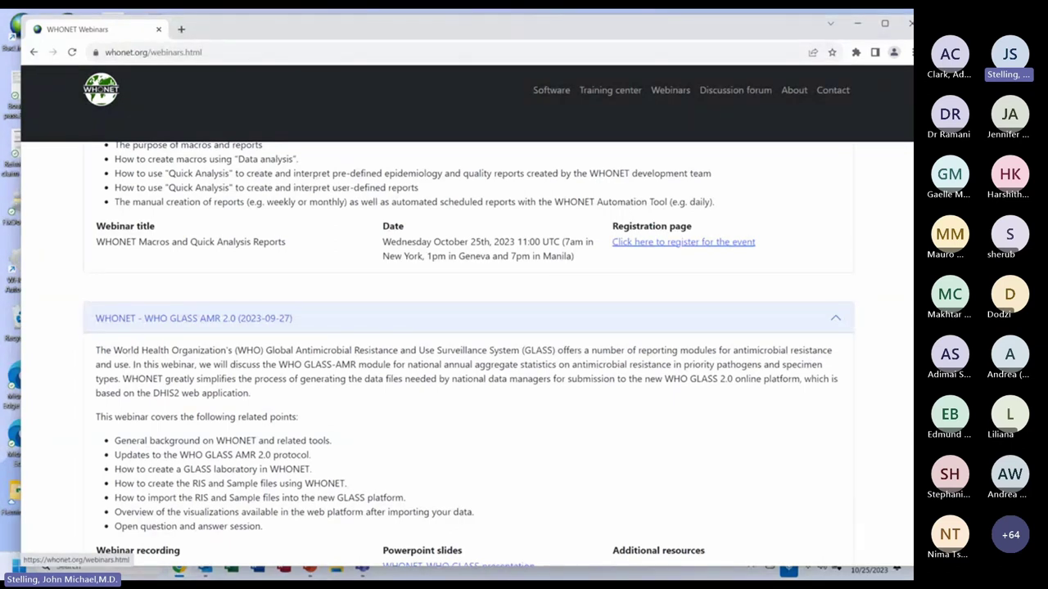
pyautogui.scroll(-3, 468, 354)
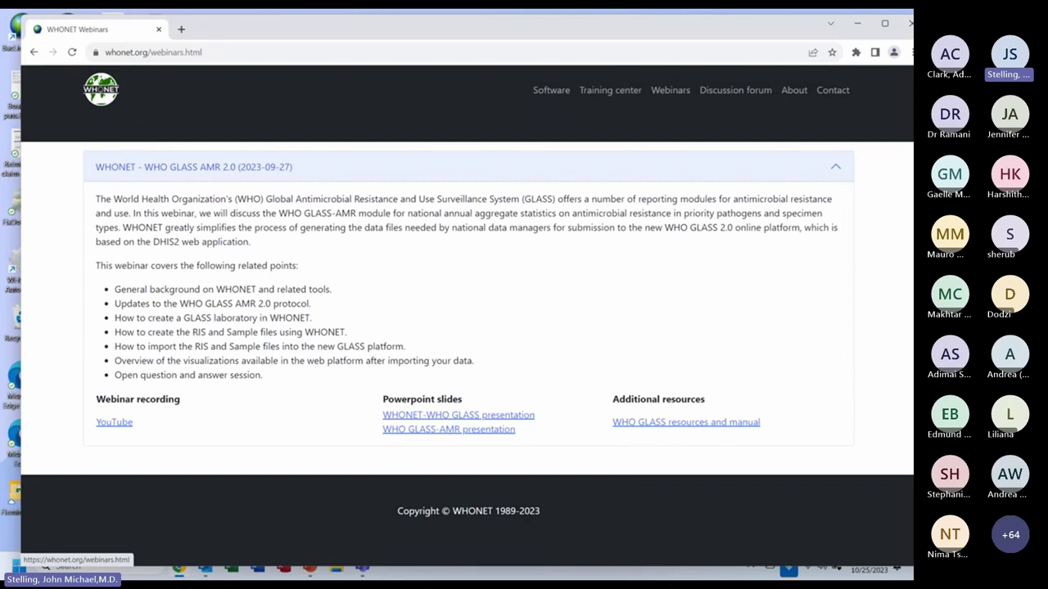
pyautogui.scroll(-1, 467, 329)
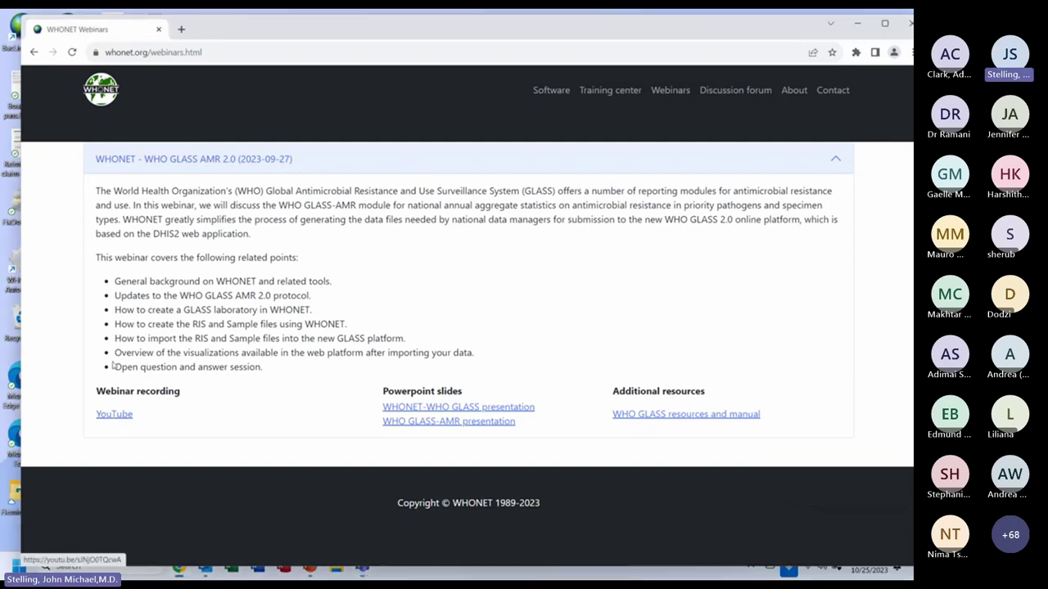
# Open the YouTube recording of the WHO GLASS AMR 2.0 webinar and mute its sound.
pyautogui.click(112, 415)
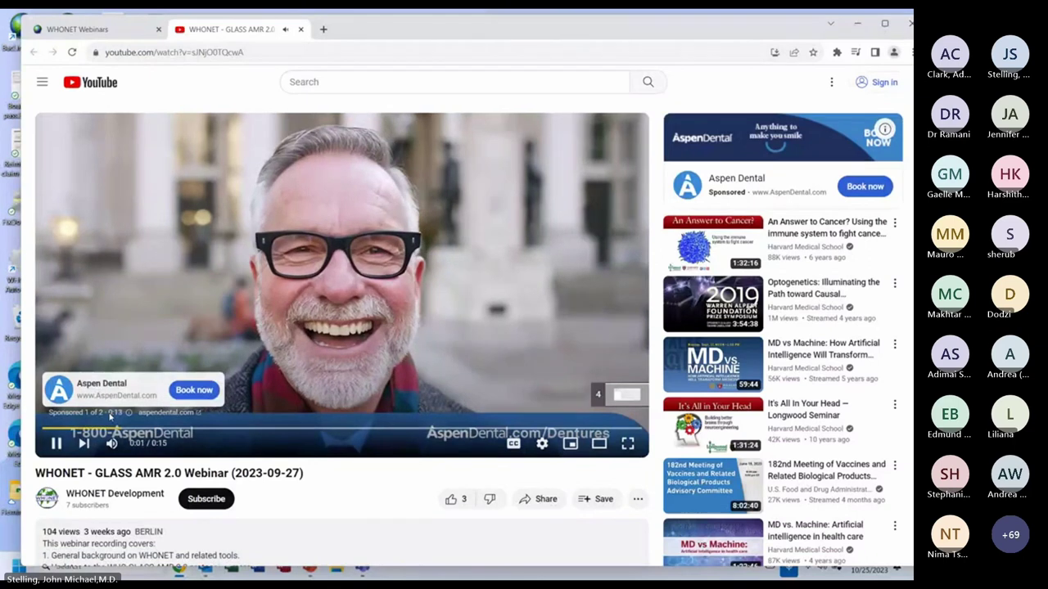
pyautogui.click(112, 443)
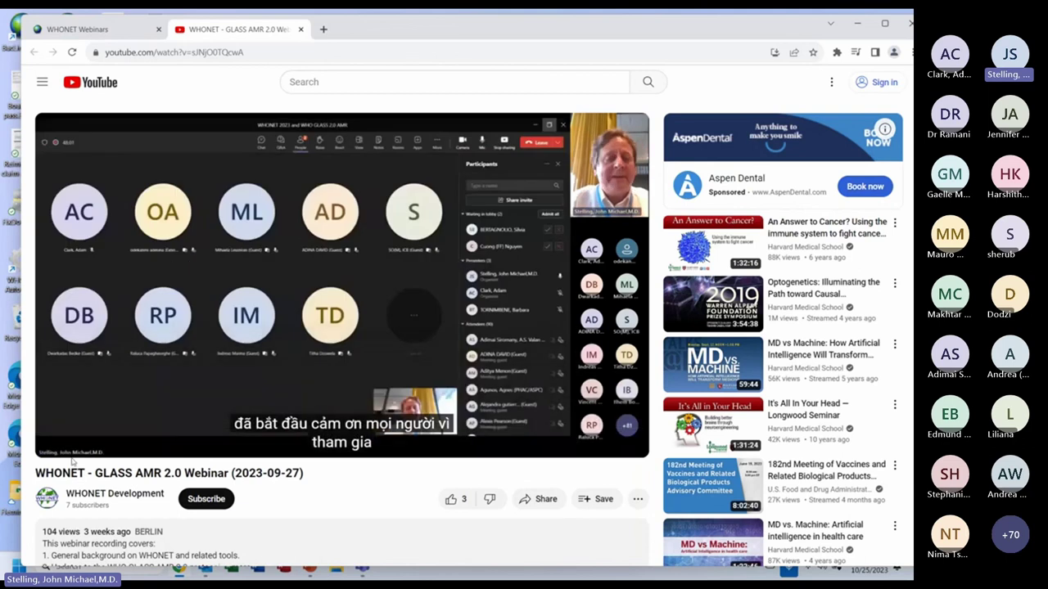
# Jump to about 21 minutes into the webinar recording and show it full screen, skipping the ads.
pyautogui.click(147, 427)
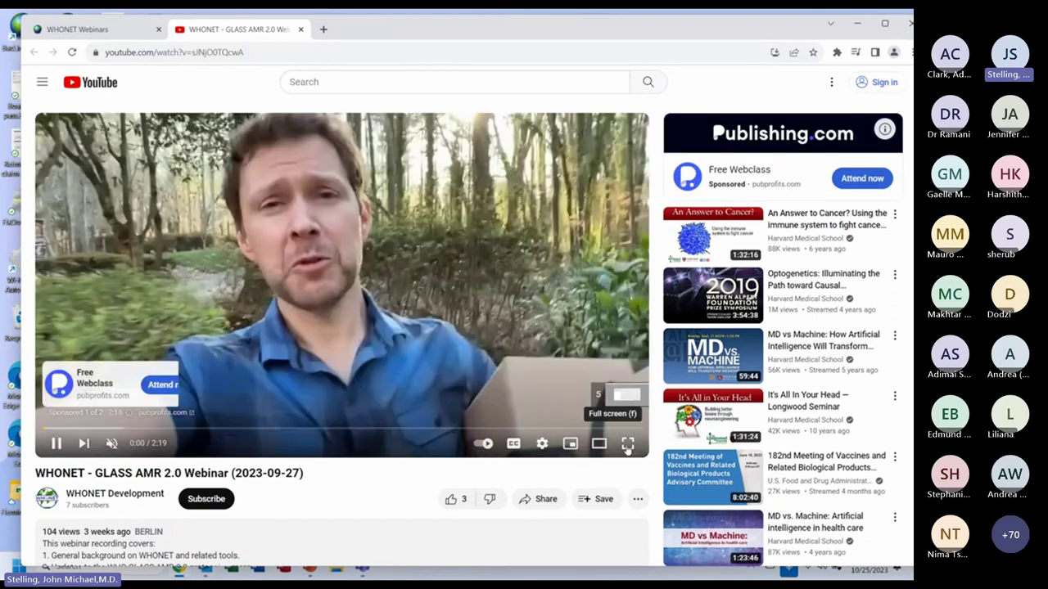
pyautogui.click(628, 445)
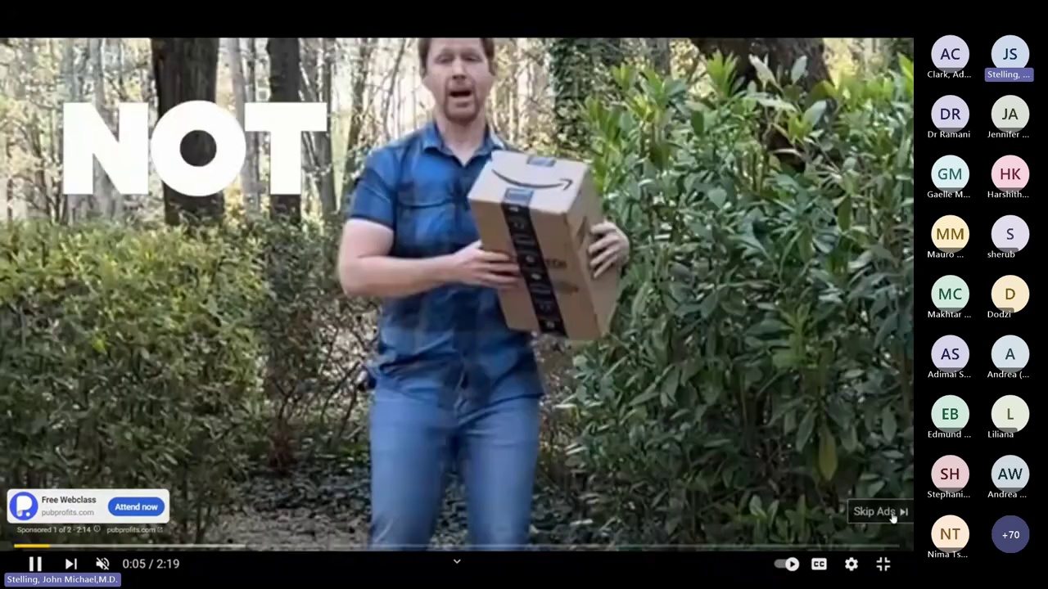
pyautogui.click(892, 514)
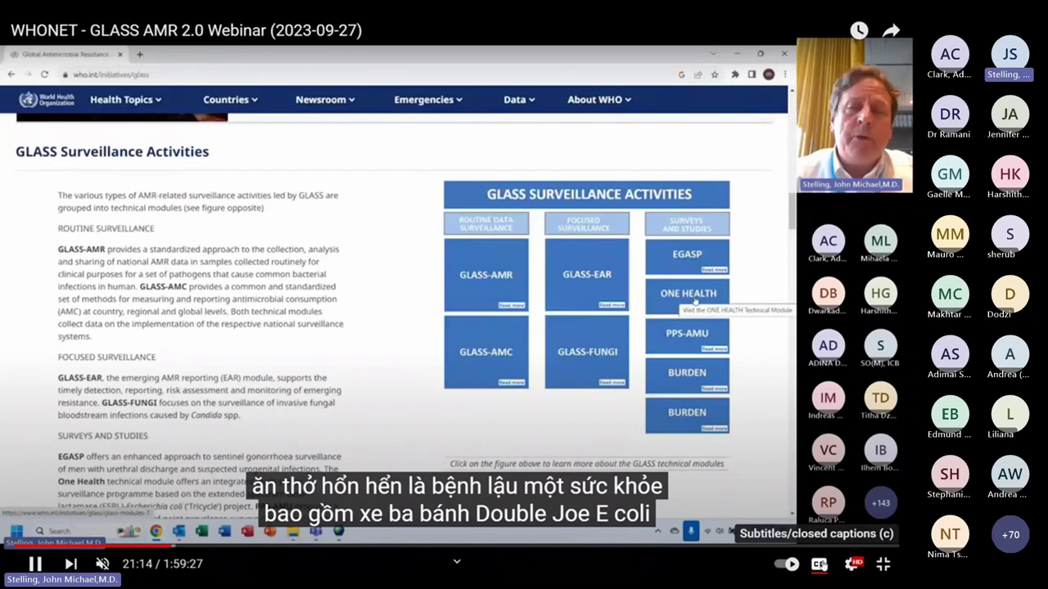
# Toggle the video's closed captions off and on, and set the subtitle language to Indonesian.
pyautogui.doubleClick(819, 564)
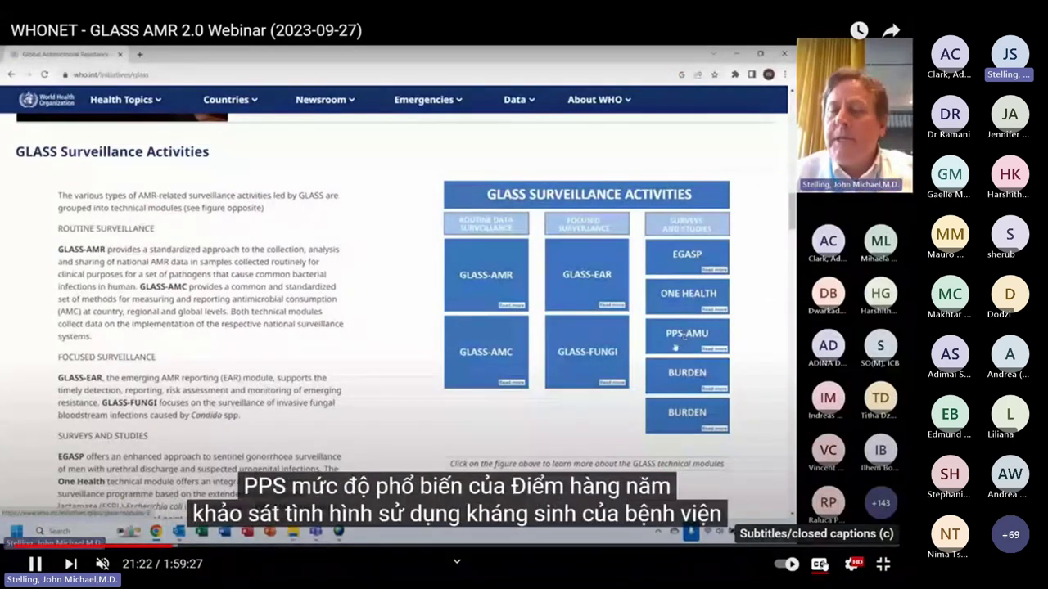
pyautogui.click(853, 567)
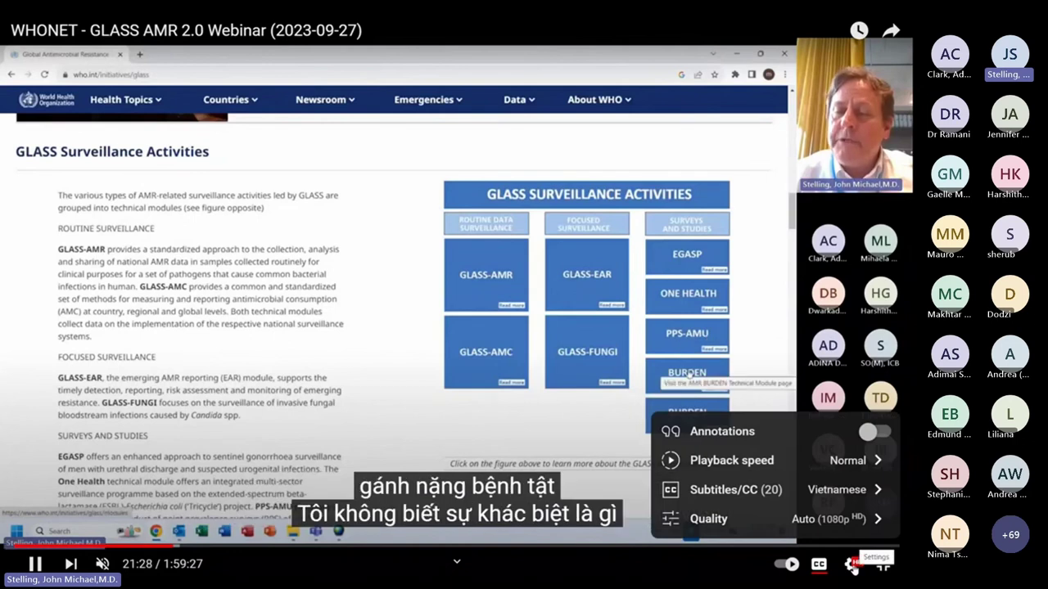
pyautogui.click(849, 566)
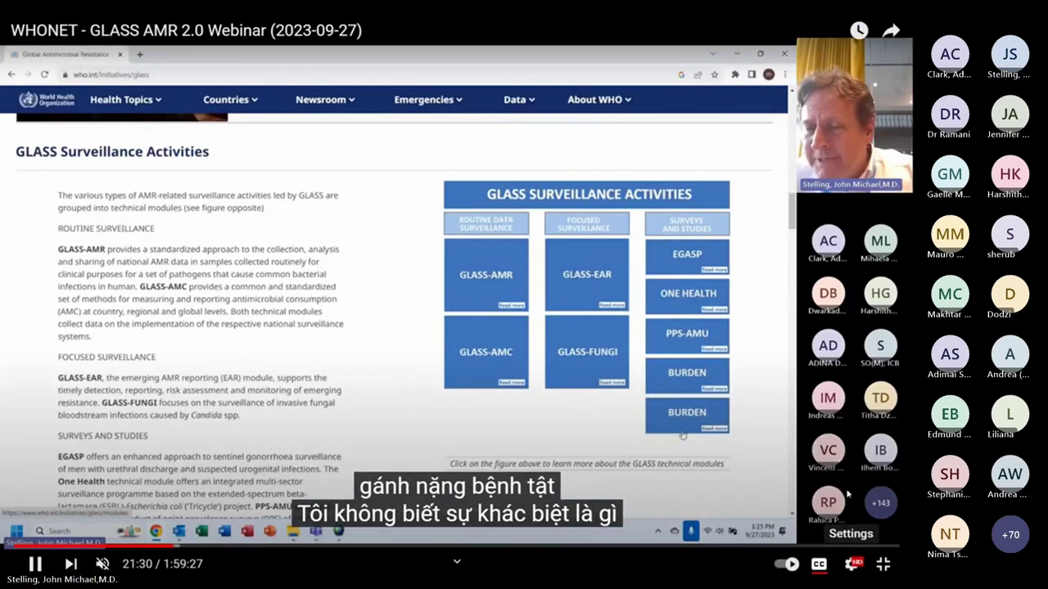
pyautogui.click(851, 565)
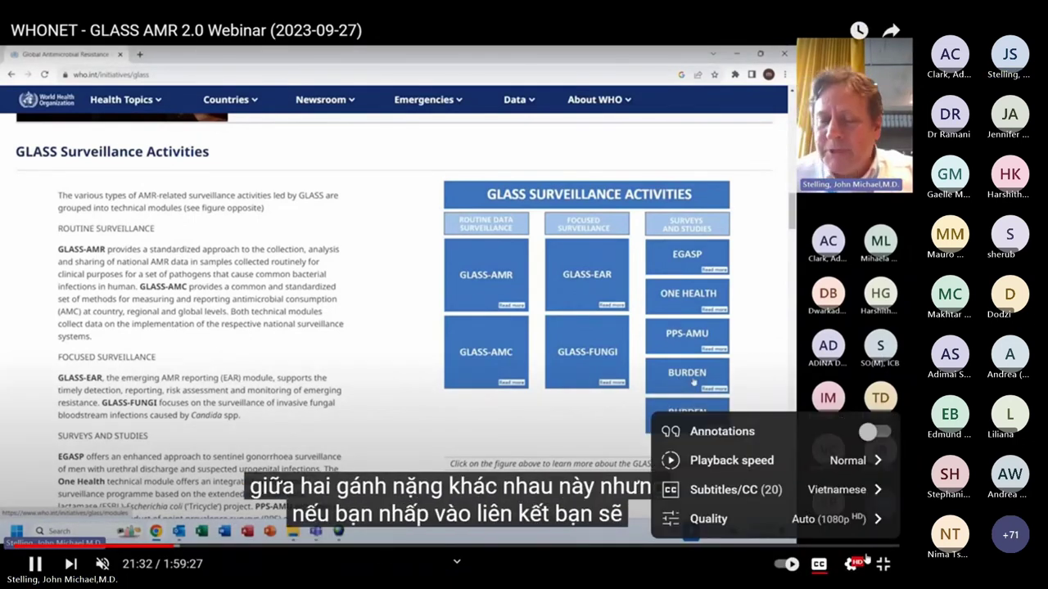
pyautogui.click(833, 495)
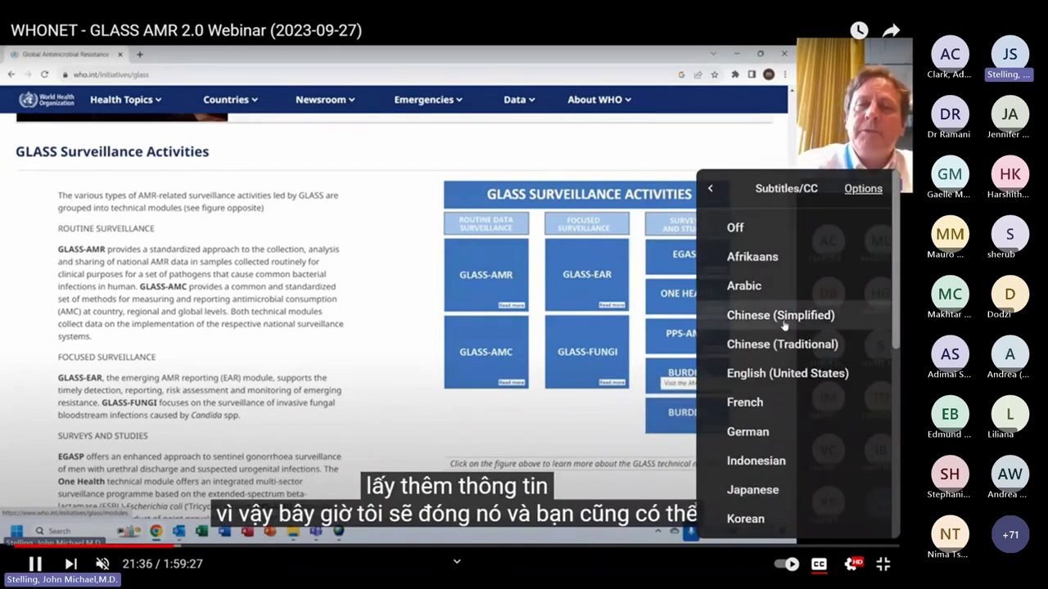
pyautogui.click(764, 461)
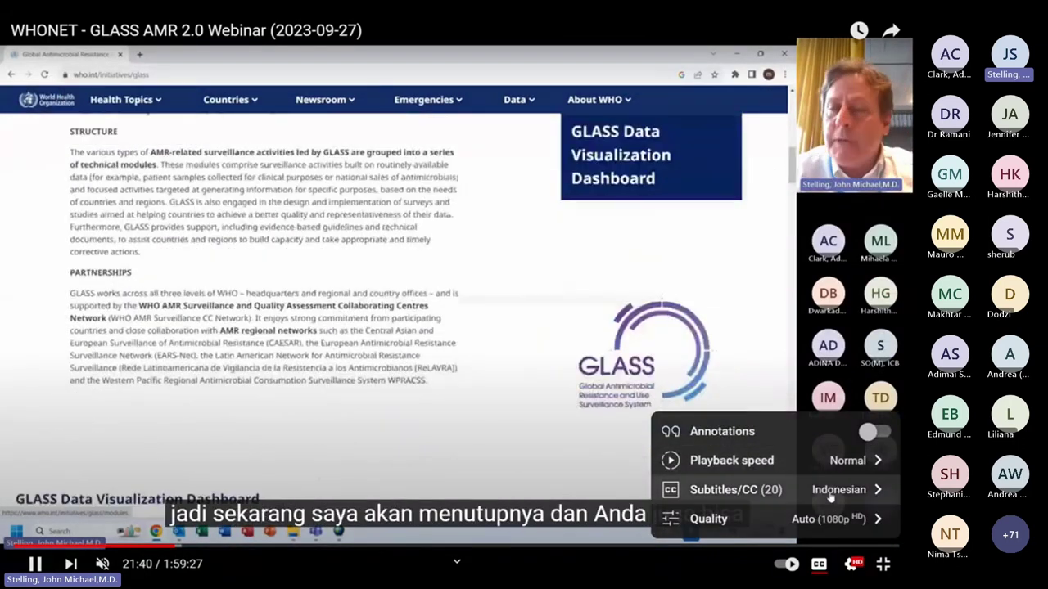
# Change the subtitle language to Chinese (Simplified) and after that to English (United States).
pyautogui.click(832, 492)
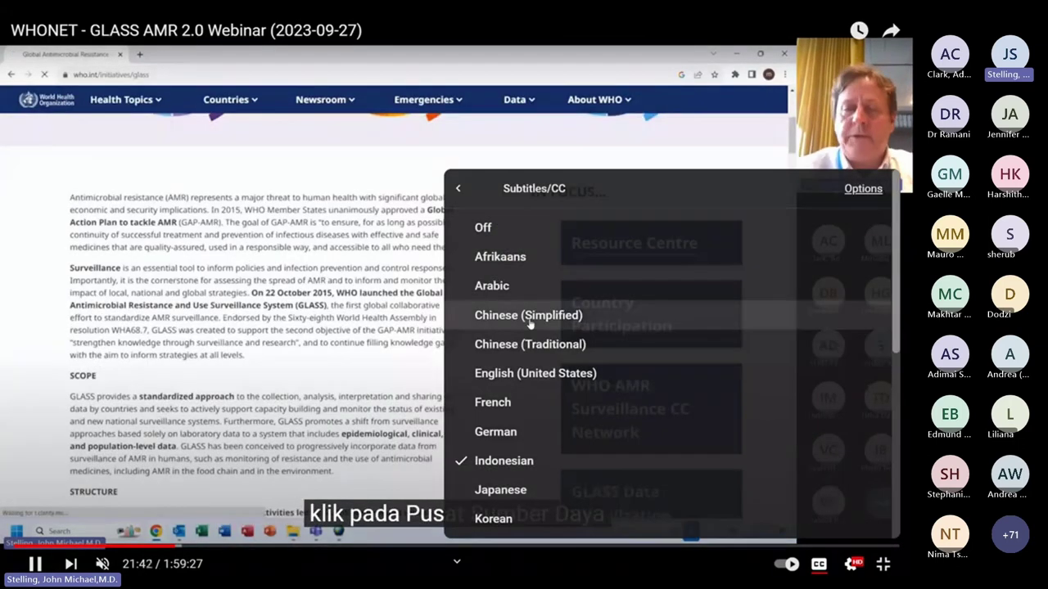
pyautogui.click(531, 315)
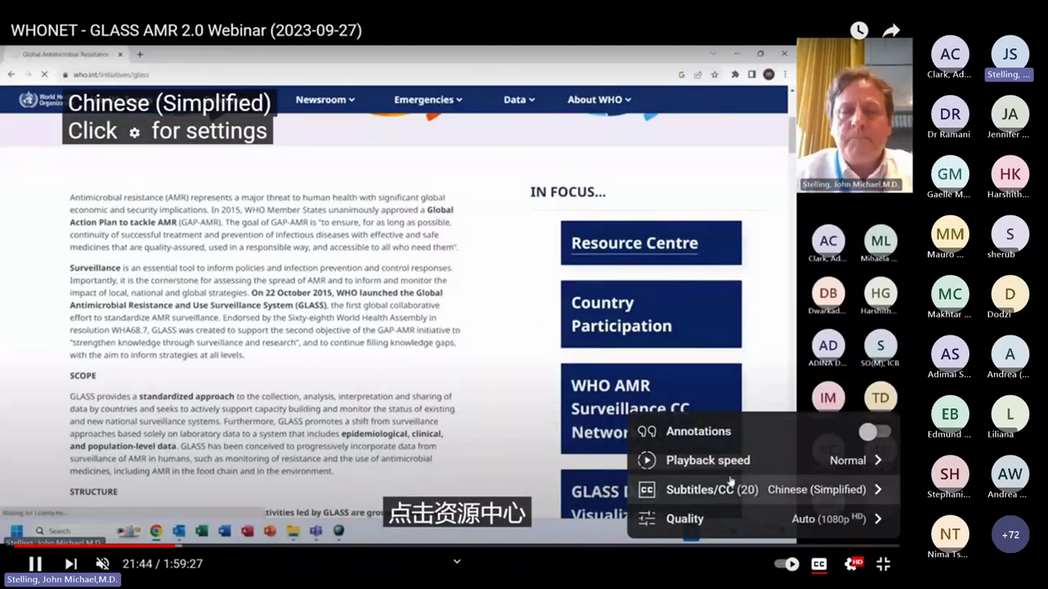
pyautogui.click(734, 489)
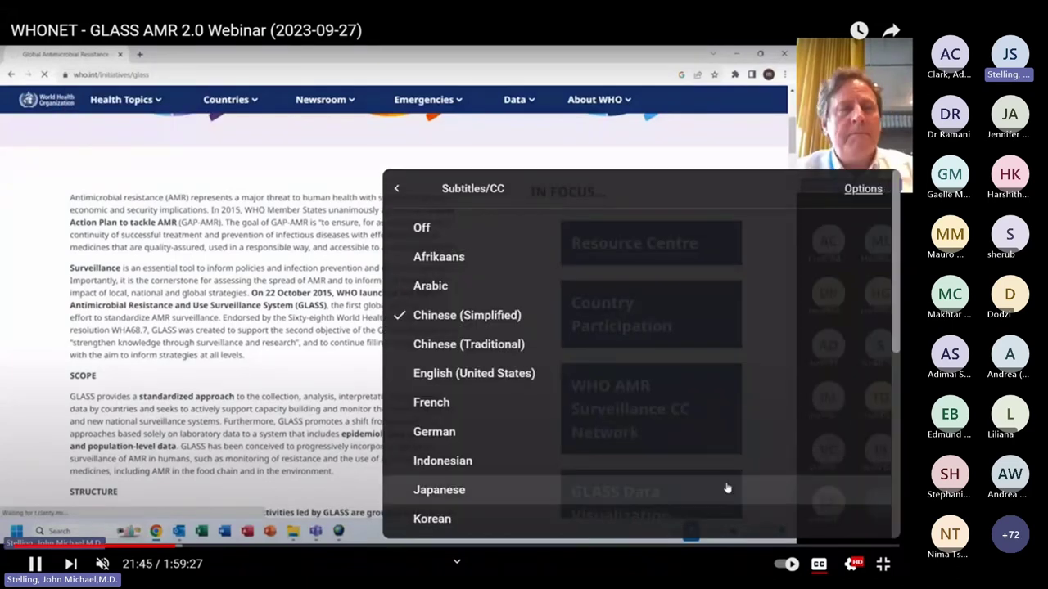
pyautogui.click(461, 374)
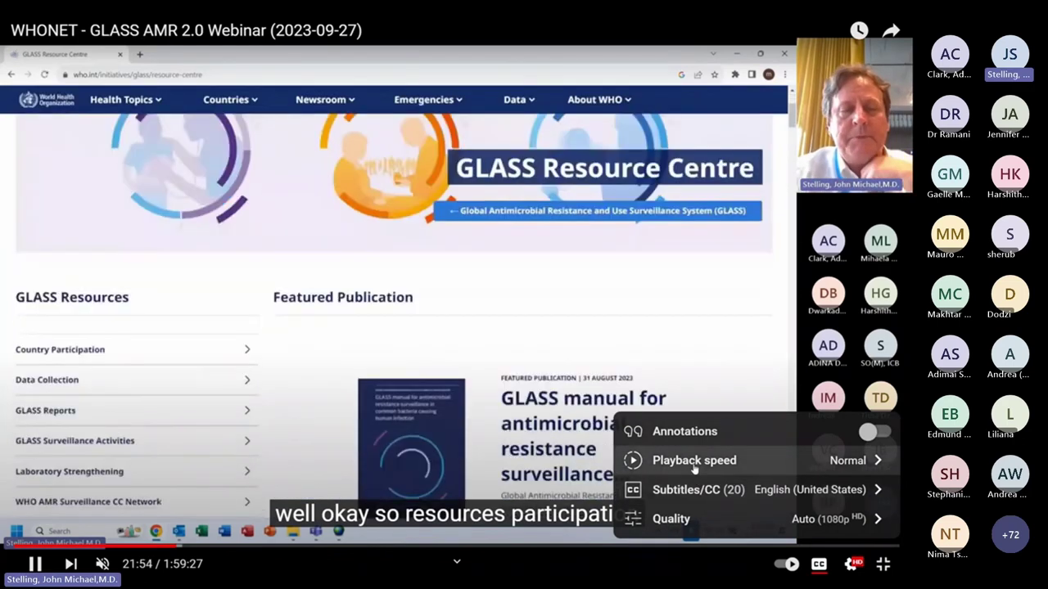
# View the playback speed choices for the recording and dismiss them without changing the speed.
pyautogui.click(695, 468)
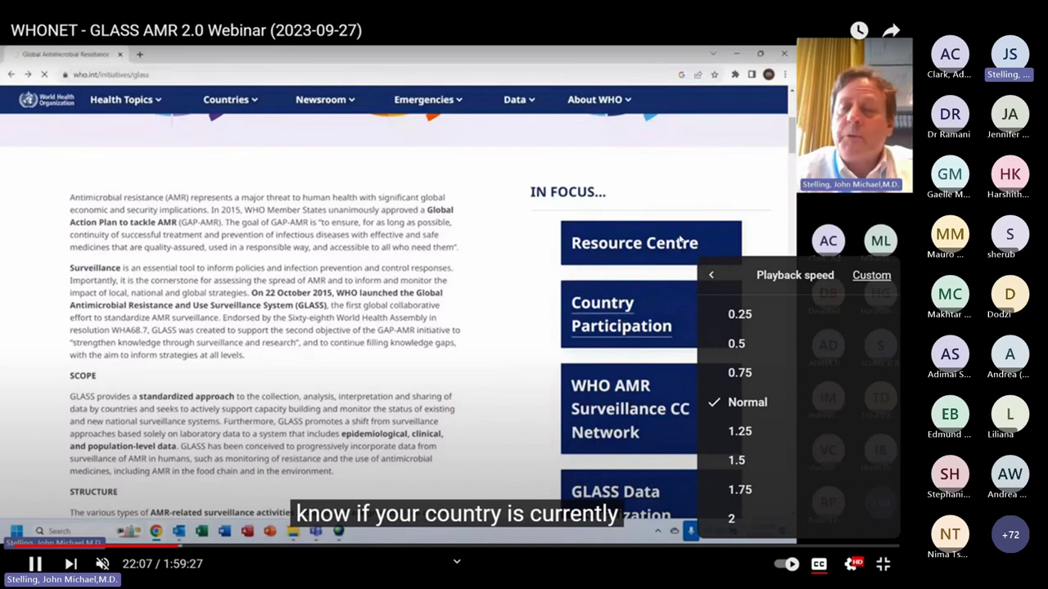
pyautogui.click(679, 237)
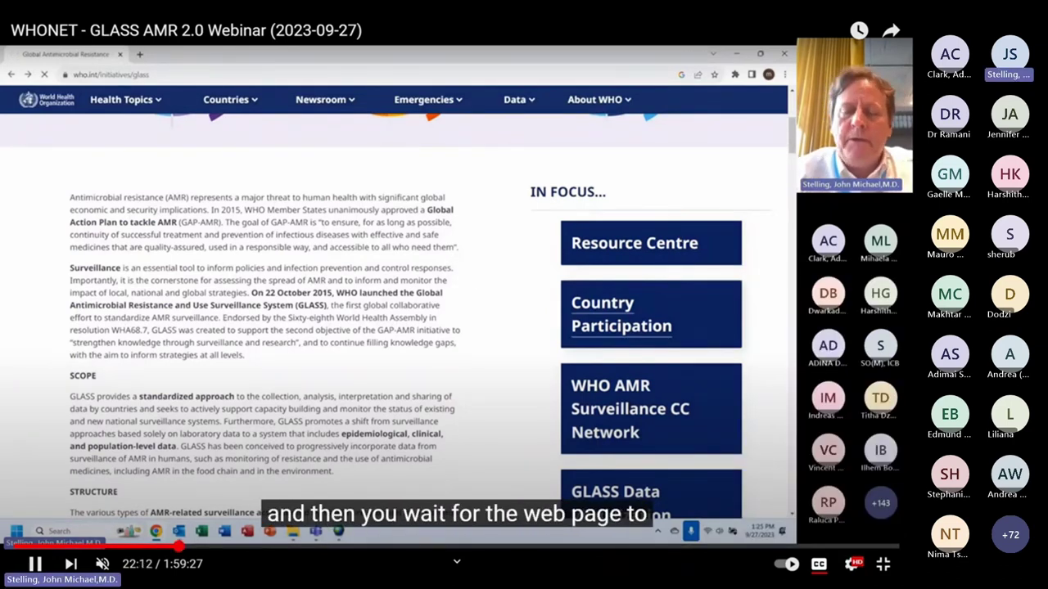
# Exit the full-screen video and close the browser window.
pyautogui.press('Escape')
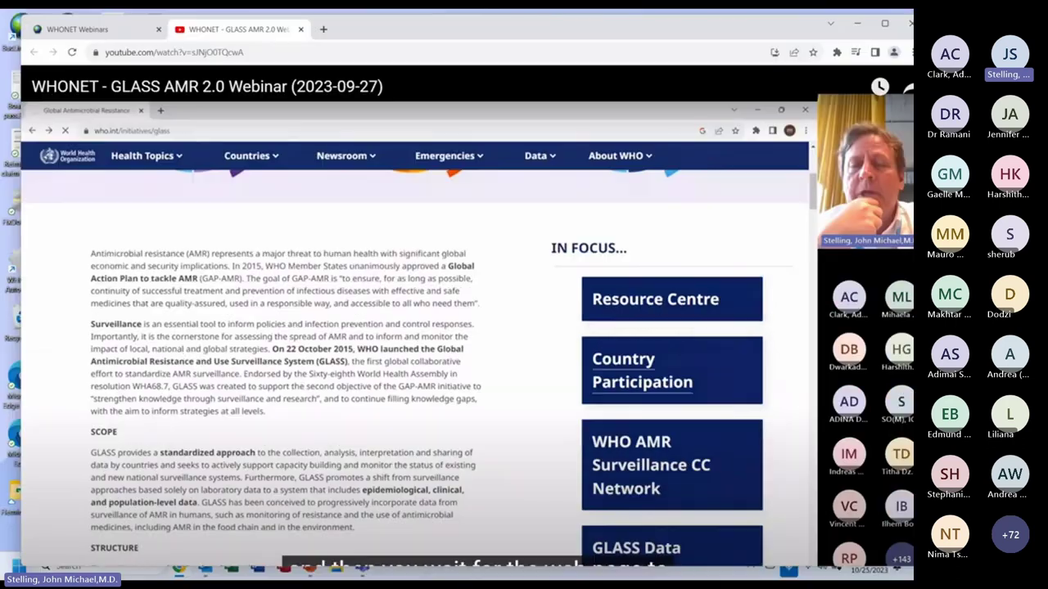
pyautogui.click(884, 23)
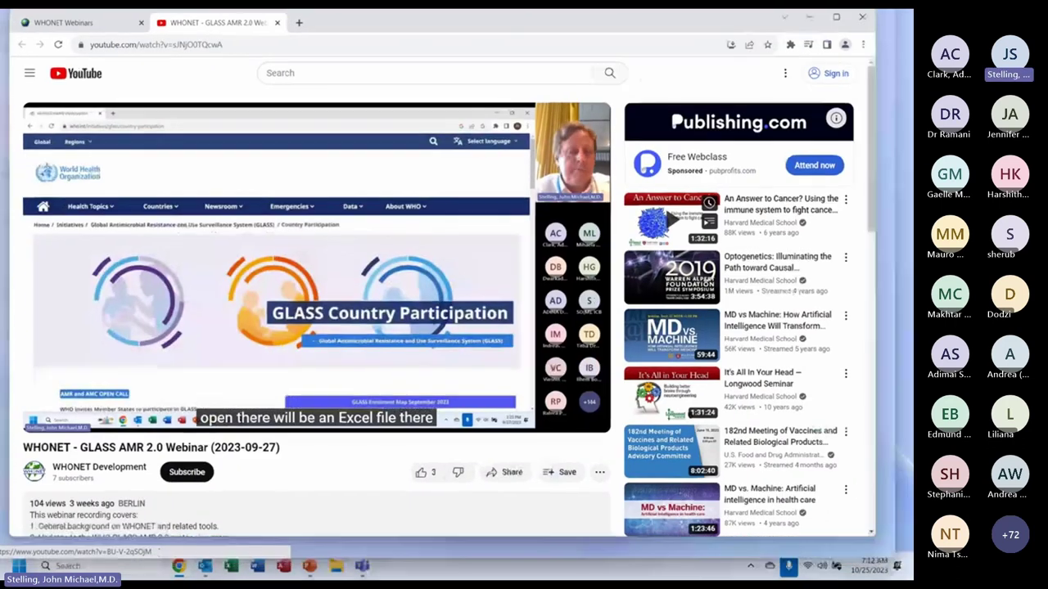
pyautogui.click(900, 17)
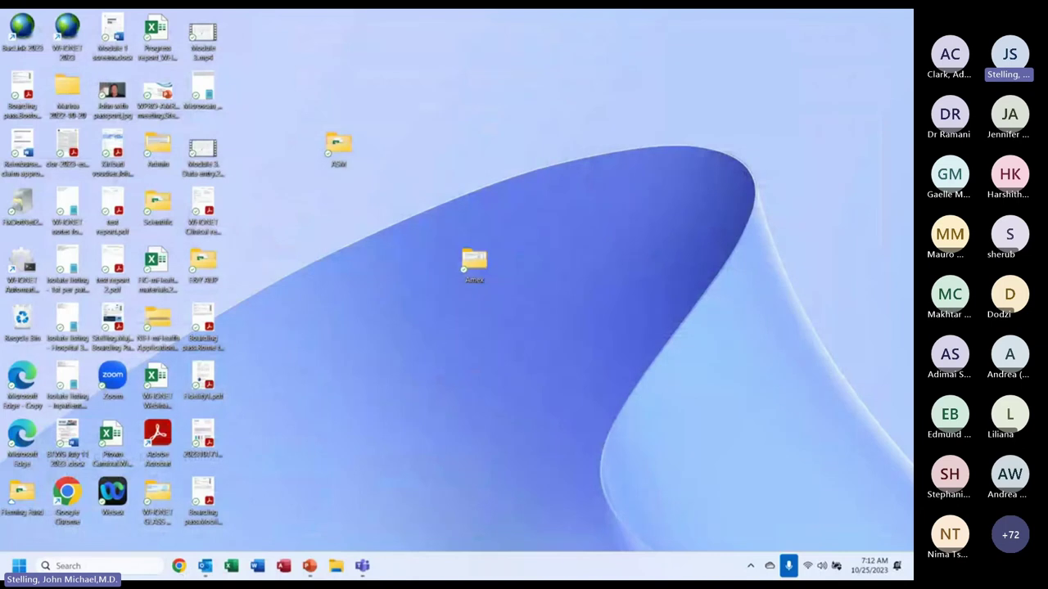
# Return to the WHONET Webinar presentation in PowerPoint at the WHONET Webinar Series slide.
pyautogui.hotkey('alt', 'Tab')
pyautogui.hotkey('alt', 'Tab')
pyautogui.hotkey('alt', 'Tab')
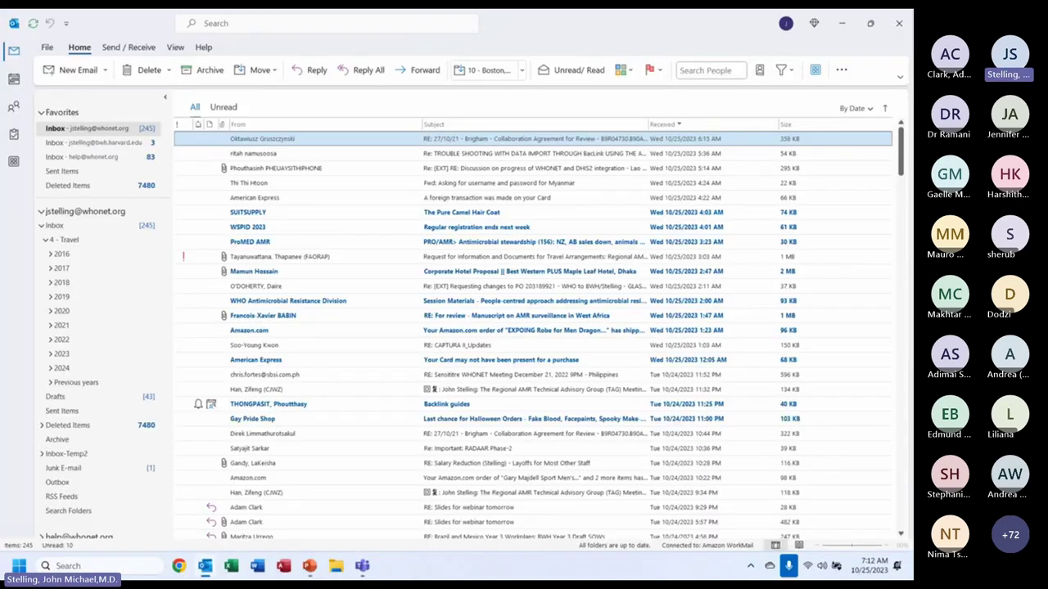
pyautogui.hotkey('alt', 'Tab')
pyautogui.hotkey('alt', 'Tab')
pyautogui.hotkey('alt', 'Tab')
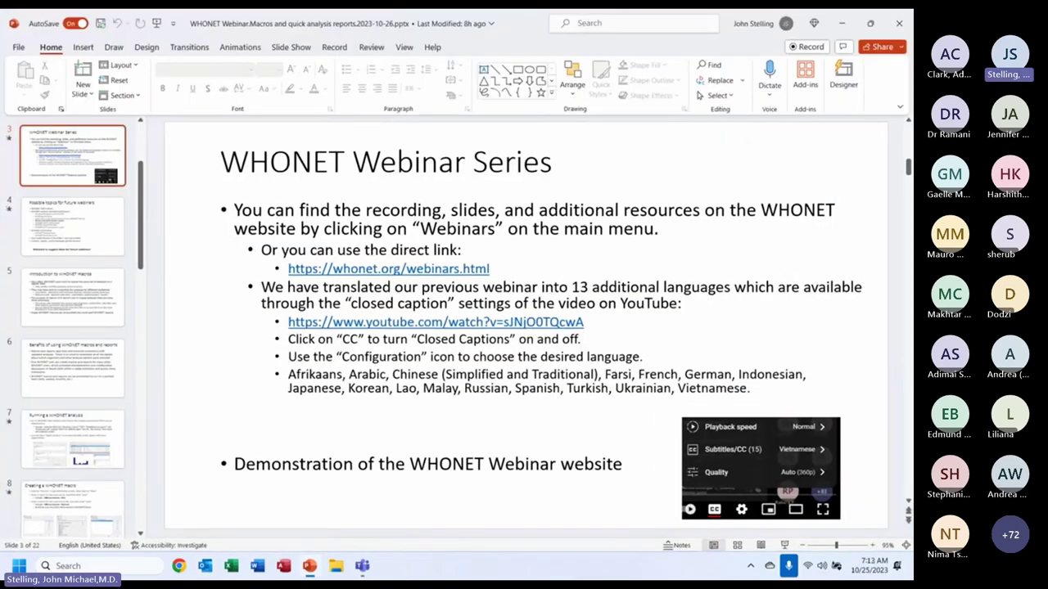
# Start the slide show from the WHONET Webinar Series slide.
pyautogui.hotkey('shift', 'F5')
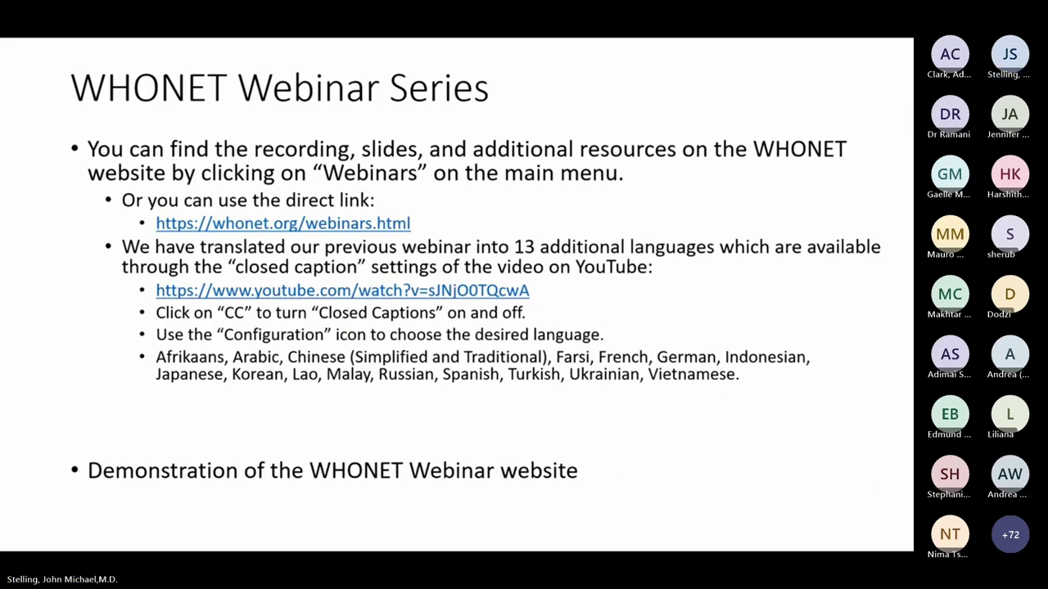
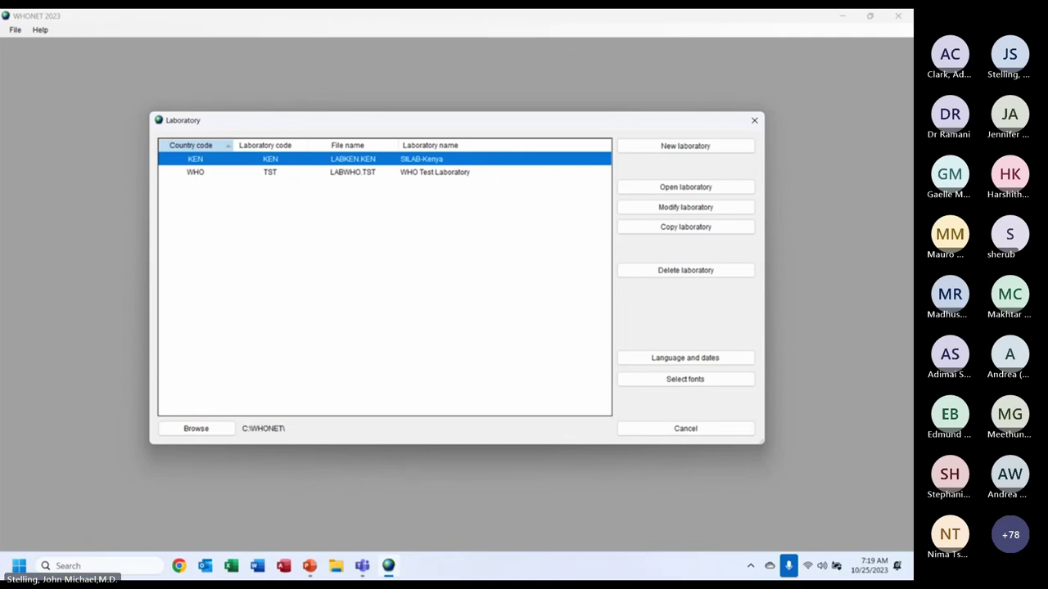
# Switch to WHONET 2023 and open the WHO Test Laboratory (LABWHO.TST) from the laboratory list.
pyautogui.click(352, 171)
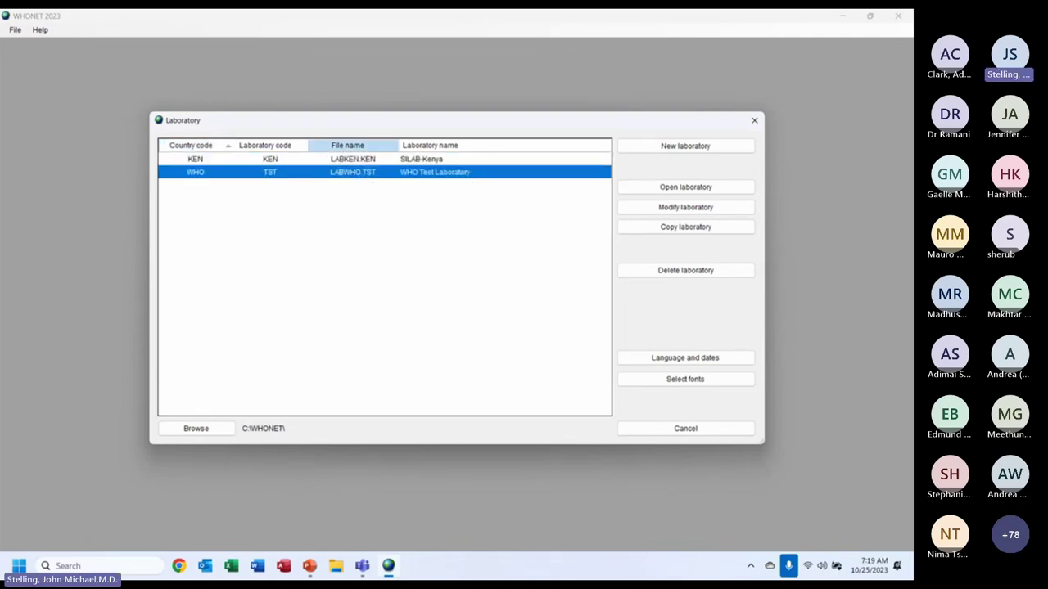
pyautogui.click(352, 158)
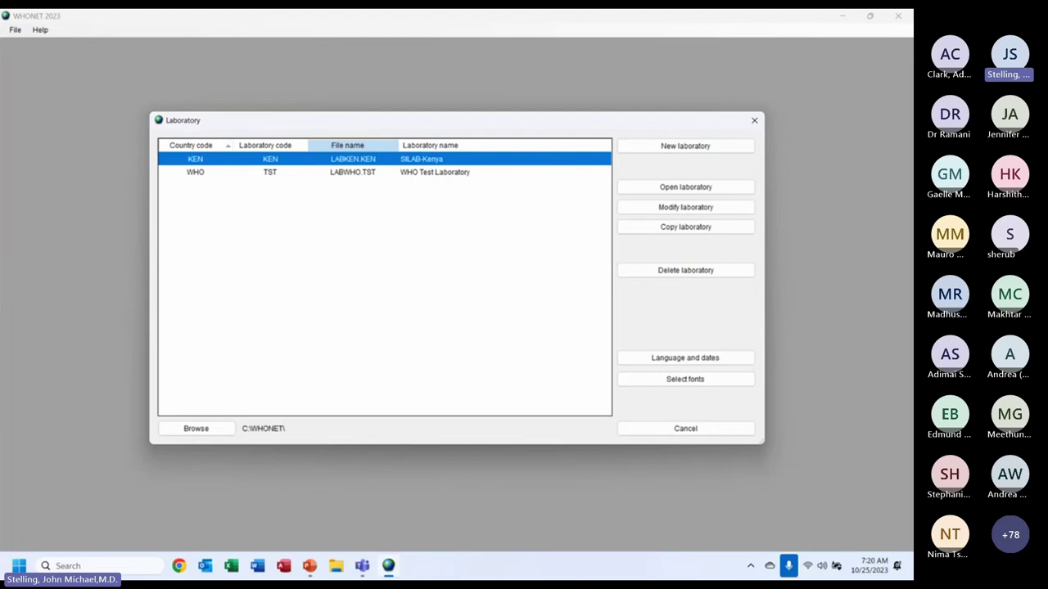
pyautogui.click(352, 172)
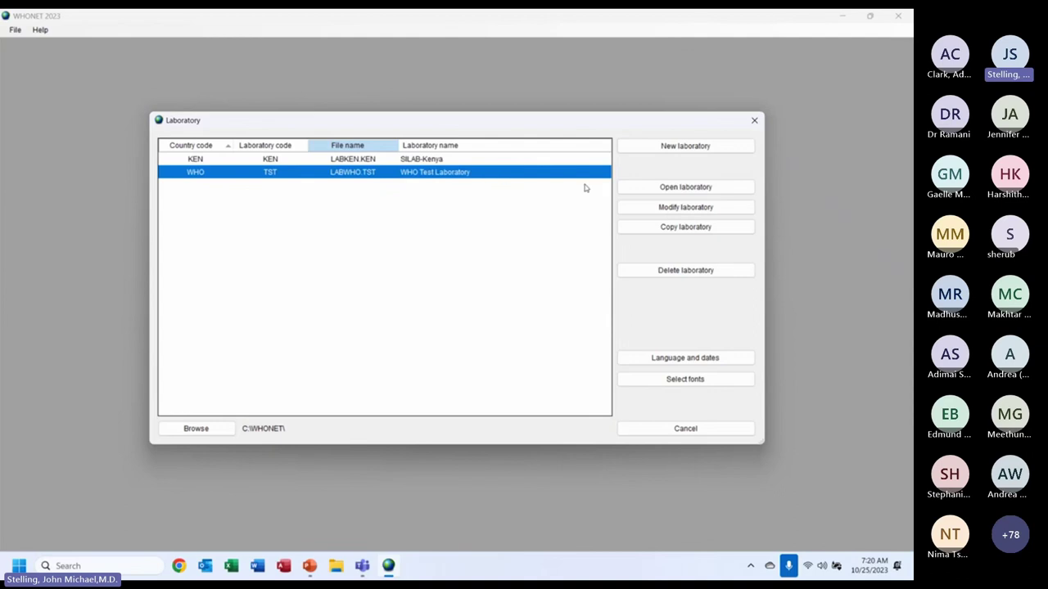
pyautogui.click(677, 188)
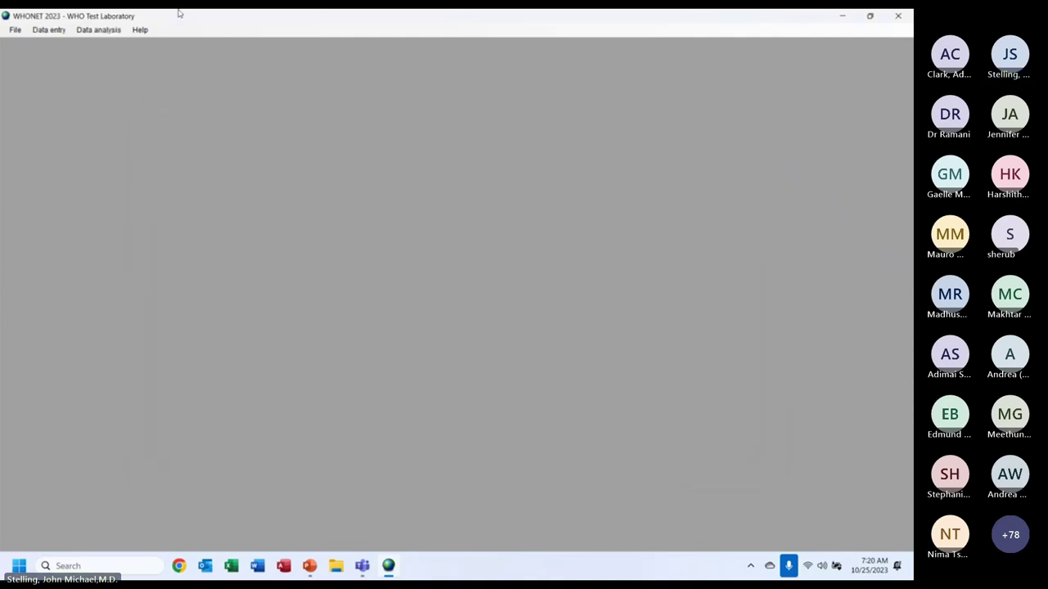
# Look over the available WHONET commands, view the program's version and contact information, and close it.
pyautogui.click(14, 30)
pyautogui.moveTo(46, 33)
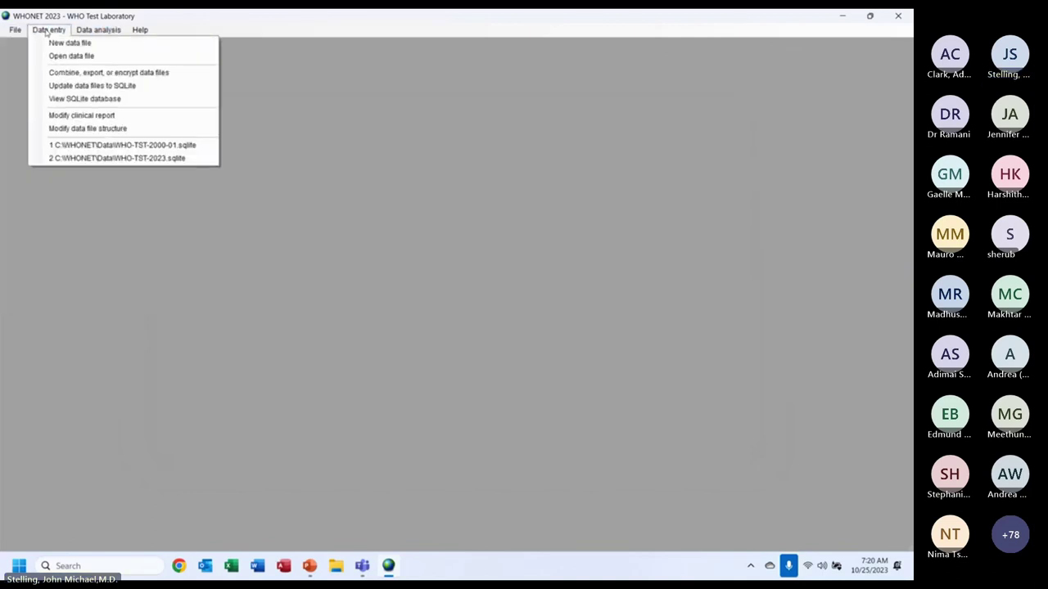
pyautogui.moveTo(90, 32)
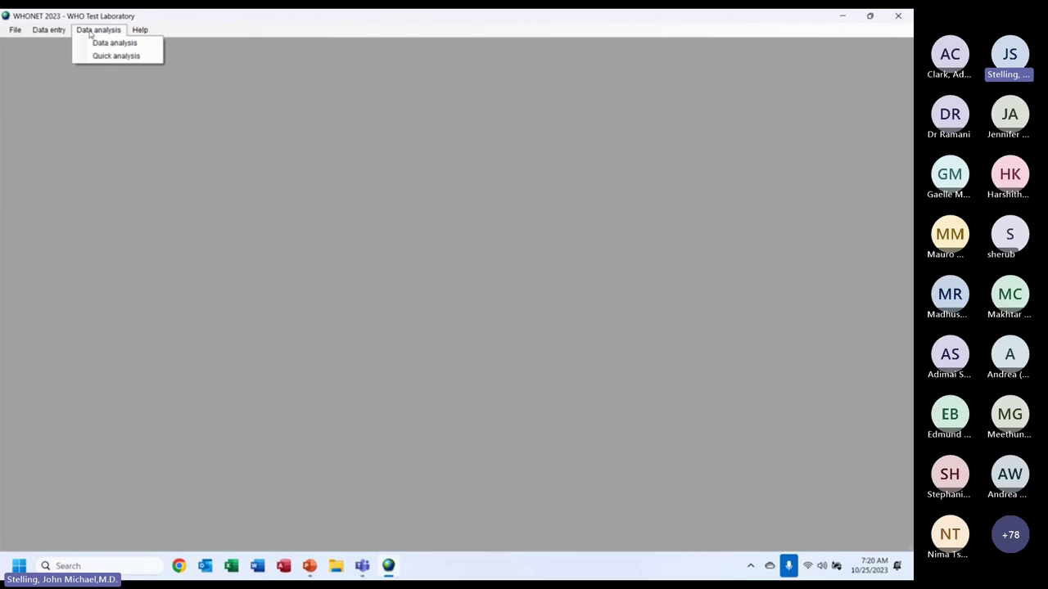
pyautogui.moveTo(150, 29)
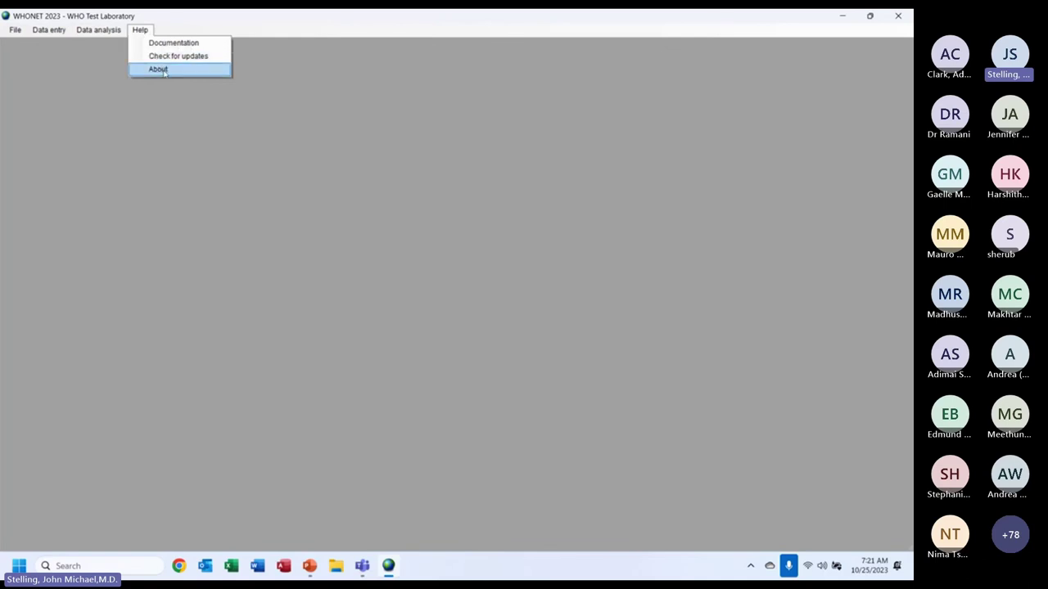
pyautogui.click(164, 70)
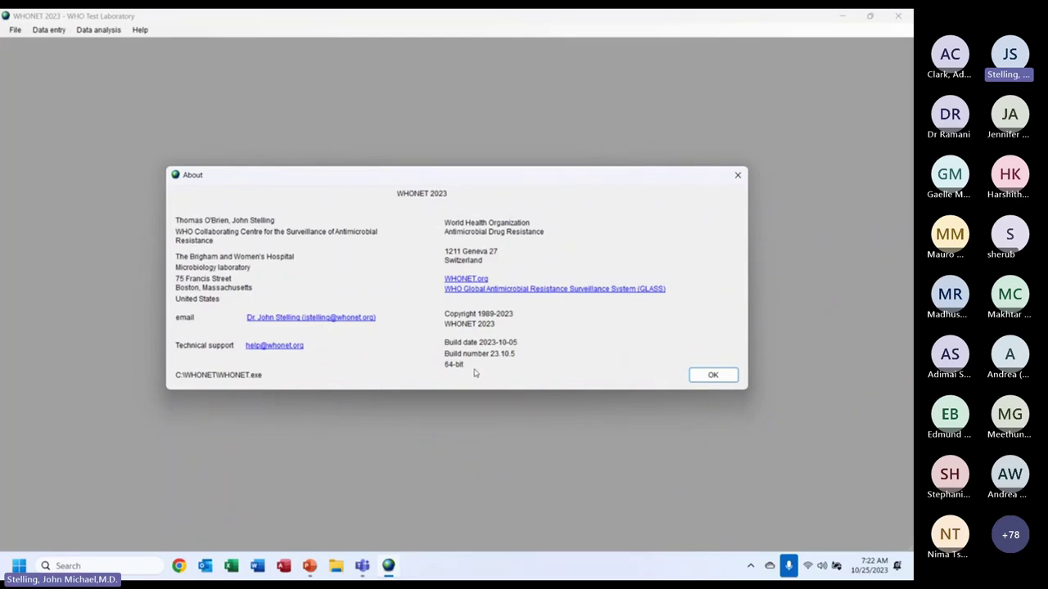
pyautogui.click(710, 376)
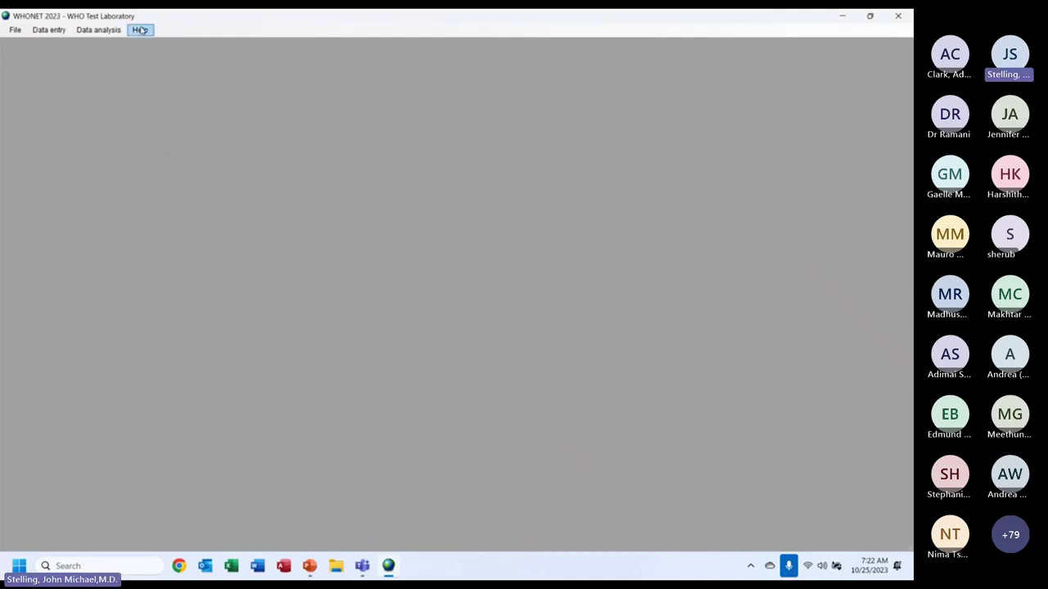
# Start a data analysis and set the analysis type to %RIS and test measurements for all antibiotics.
pyautogui.click(97, 32)
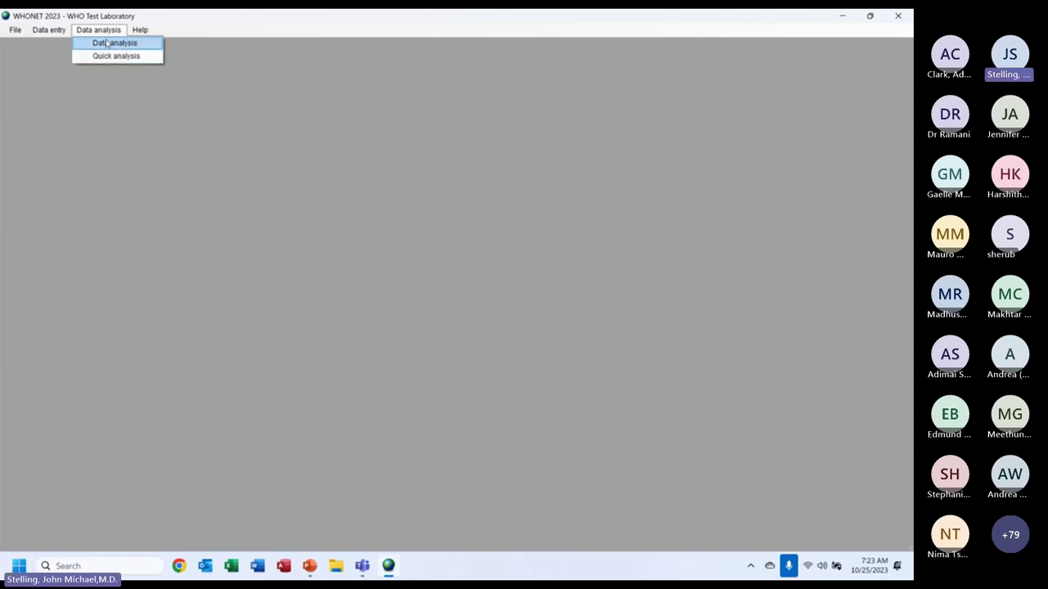
pyautogui.click(110, 43)
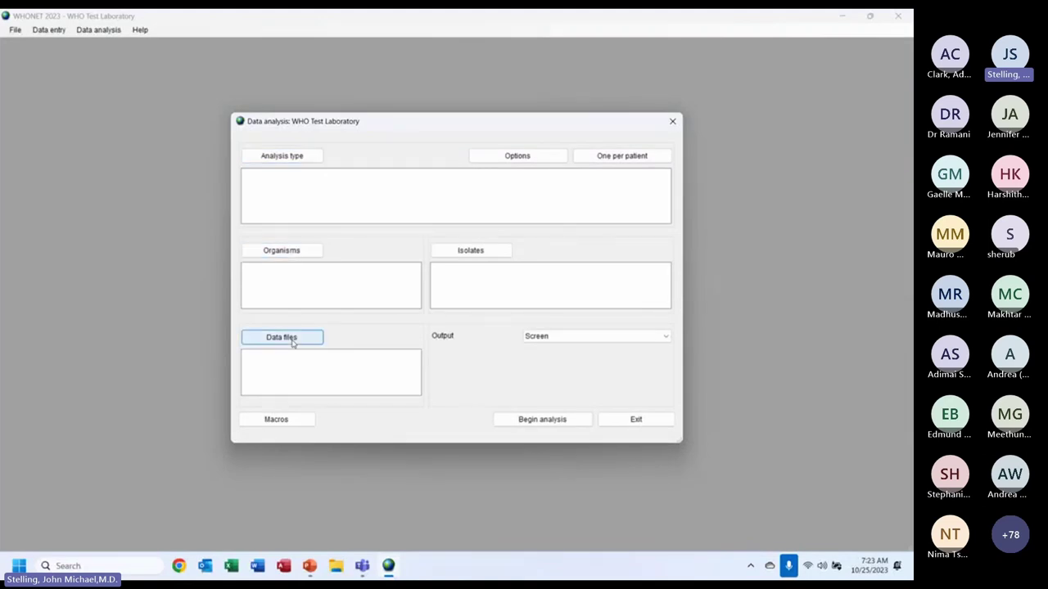
pyautogui.click(292, 159)
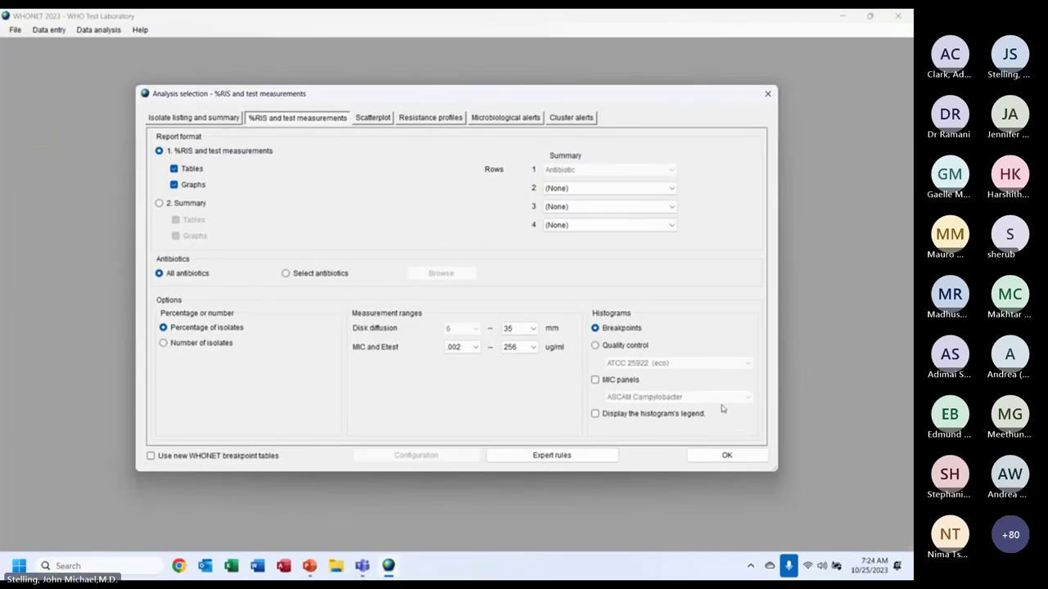
pyautogui.click(737, 458)
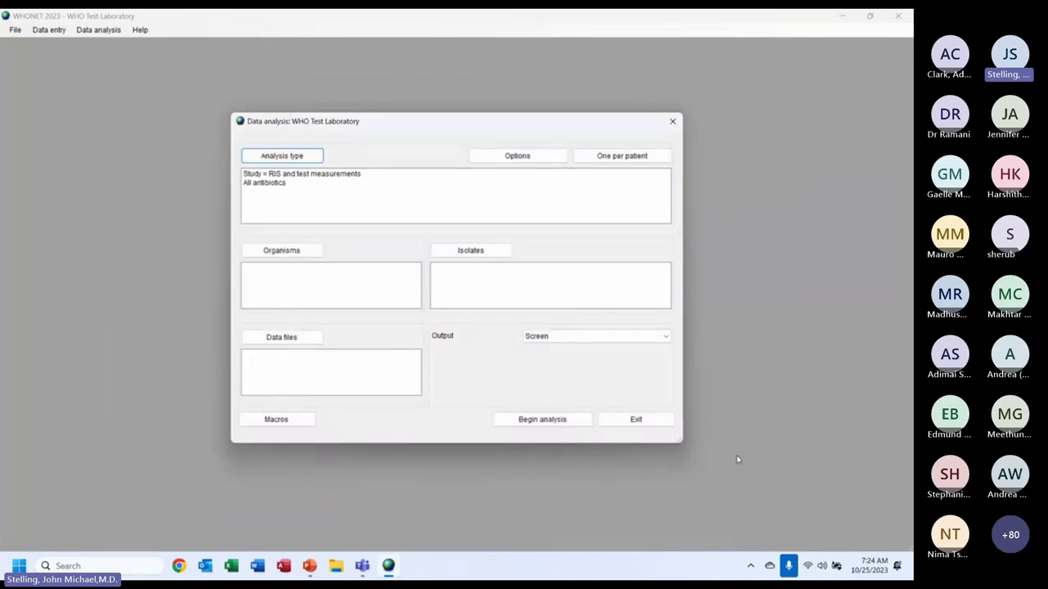
# Add Staphylococcus aureus (sau) and Escherichia coli (eco) to the organisms included in the analysis.
pyautogui.click(284, 251)
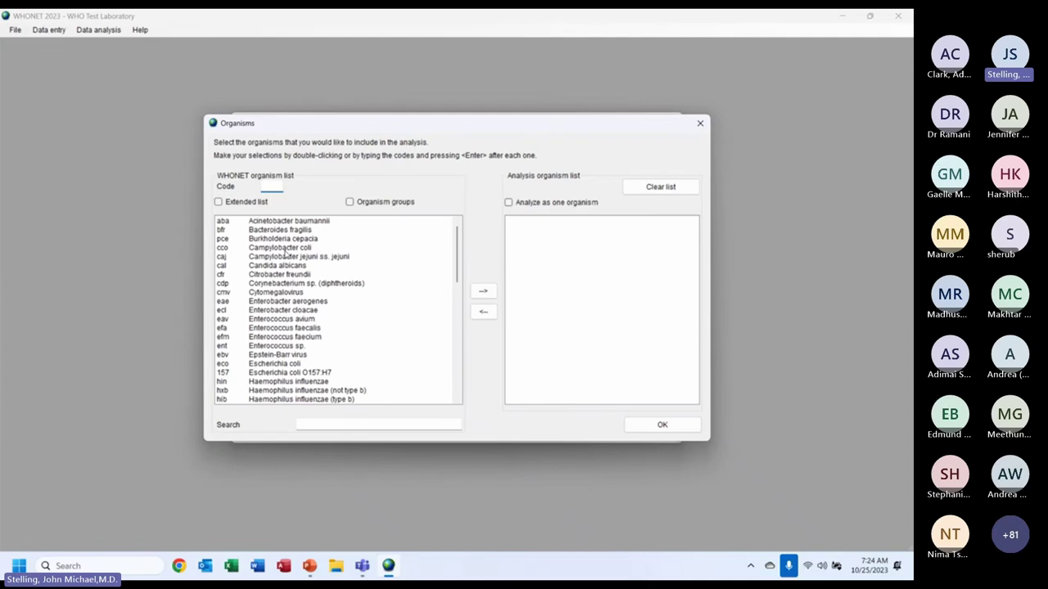
pyautogui.write('sau')
pyautogui.press('Return')
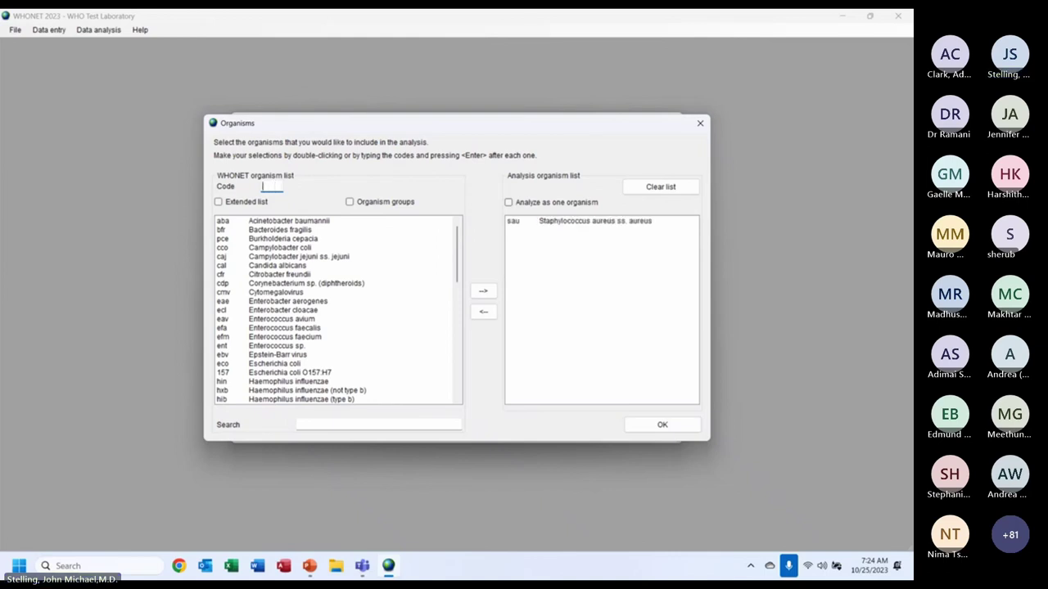
pyautogui.write('eco')
pyautogui.press('Return')
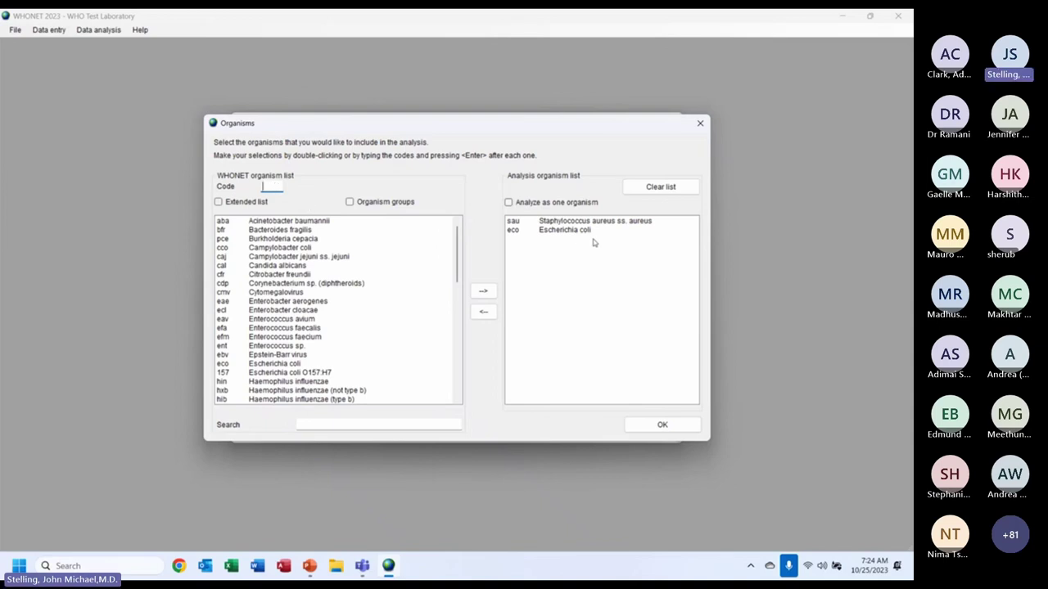
pyautogui.click(659, 424)
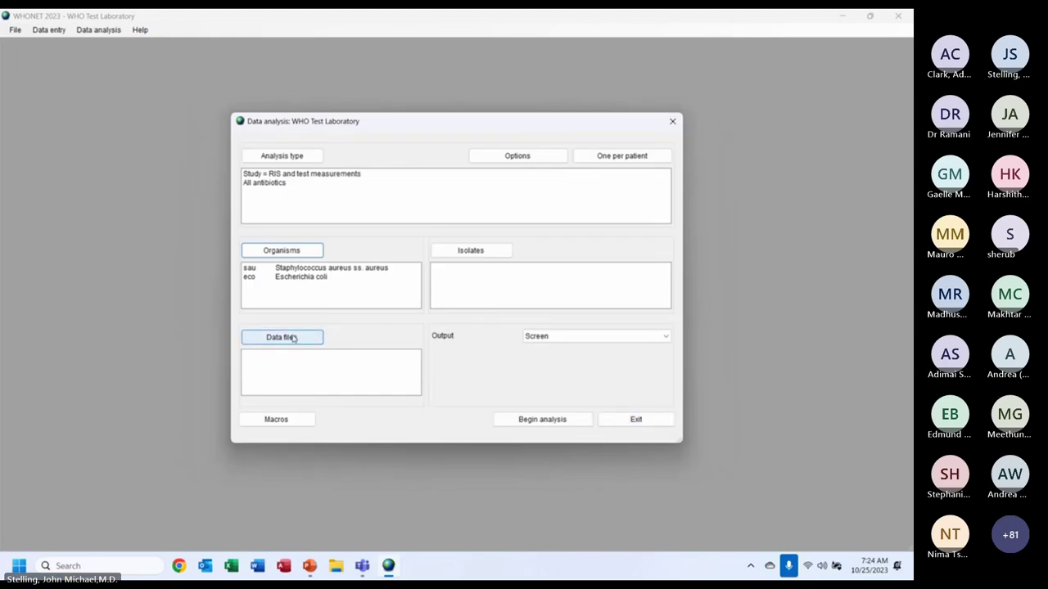
# Choose WHO-TST-2000-01.sqlite as the data file for the analysis.
pyautogui.click(282, 337)
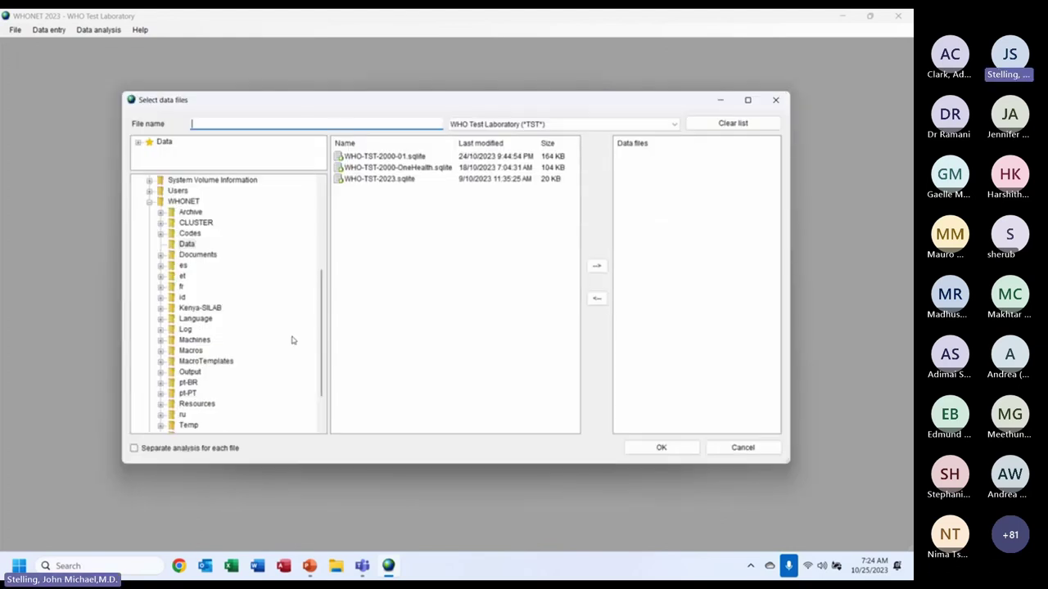
pyautogui.click(384, 156)
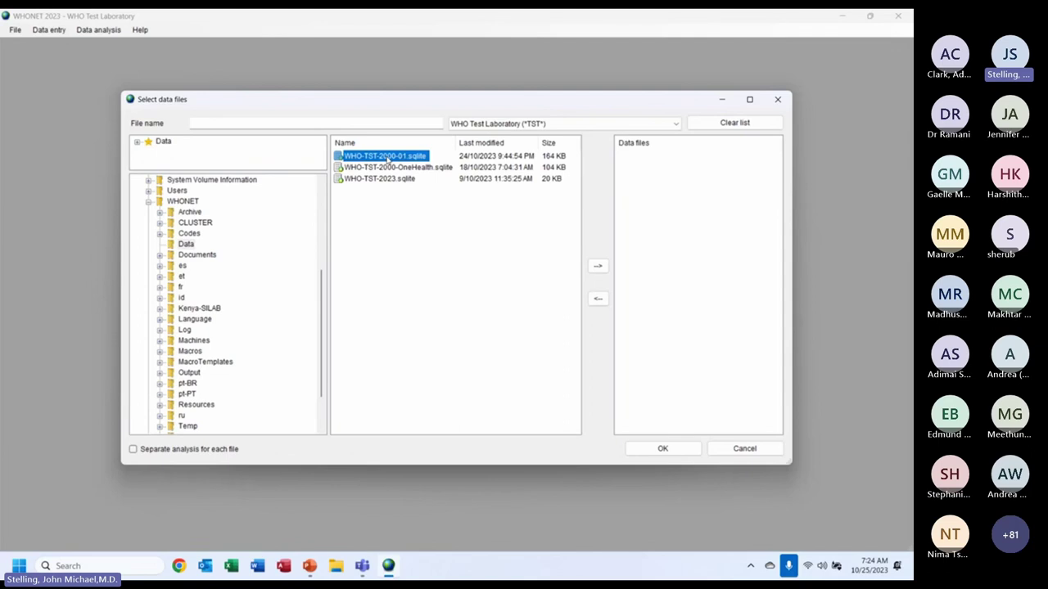
pyautogui.press('Down')
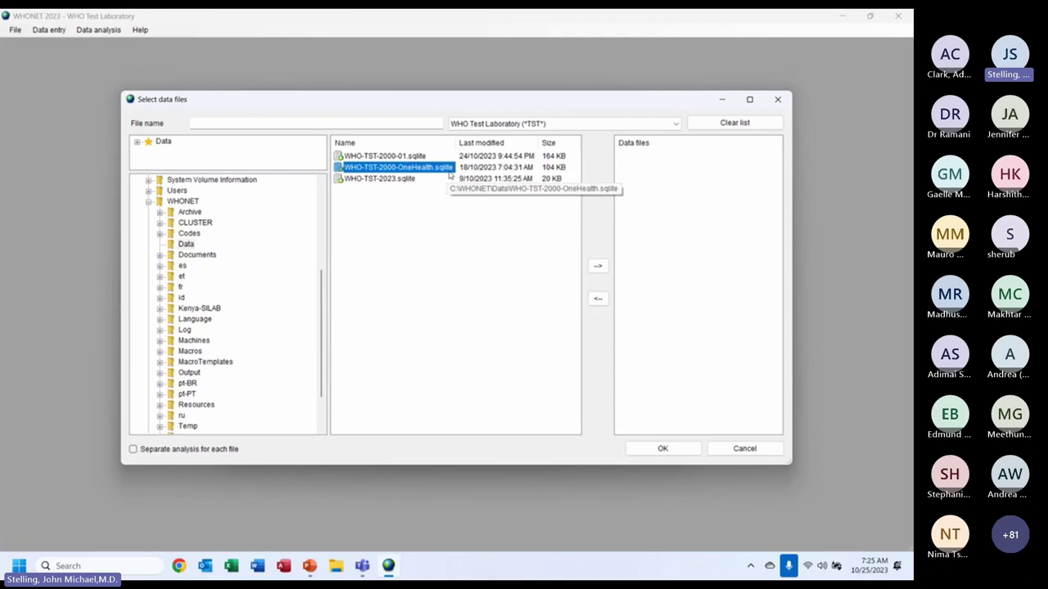
pyautogui.click(407, 155)
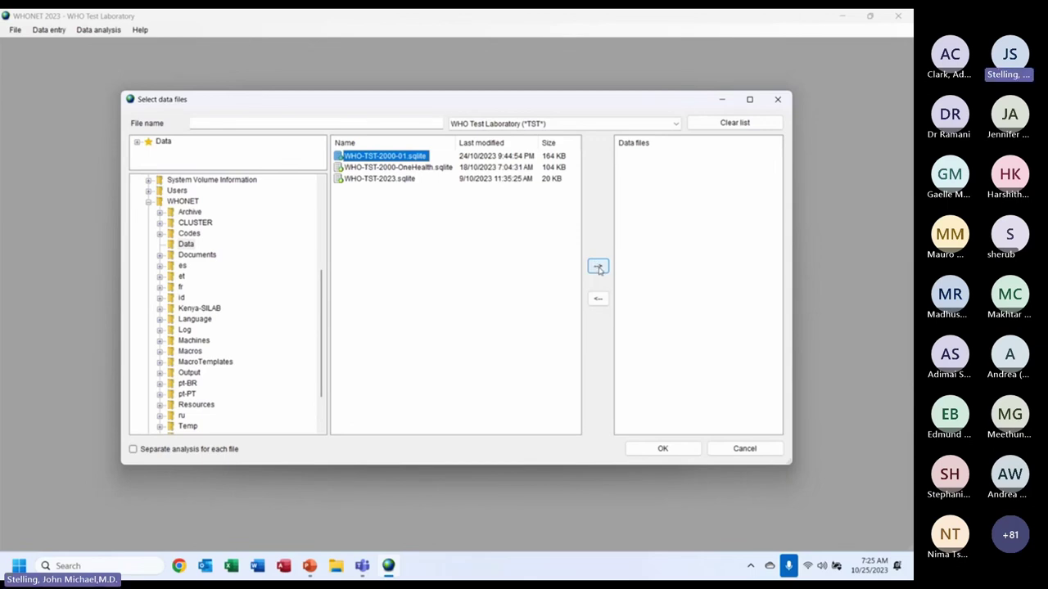
pyautogui.doubleClick(399, 156)
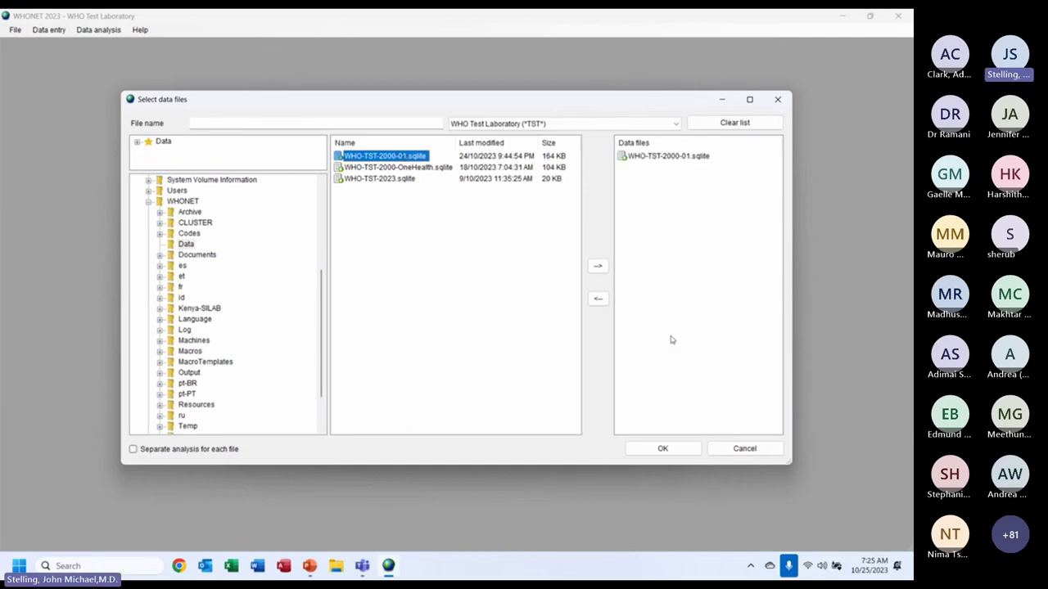
pyautogui.click(660, 449)
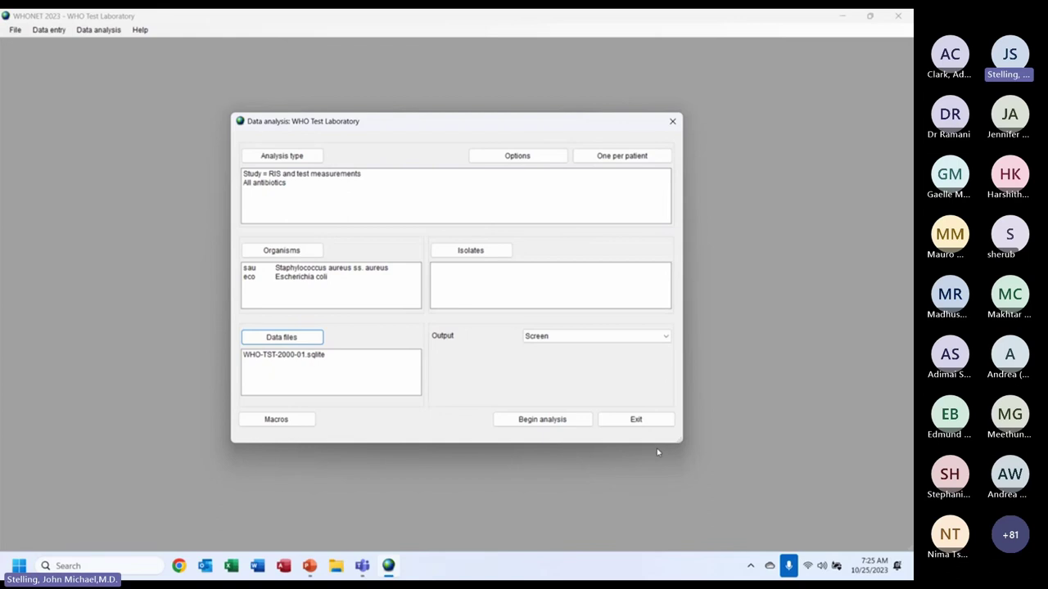
# Include results by patient using the first isolate with antibiotic results, and run the analysis.
pyautogui.click(633, 161)
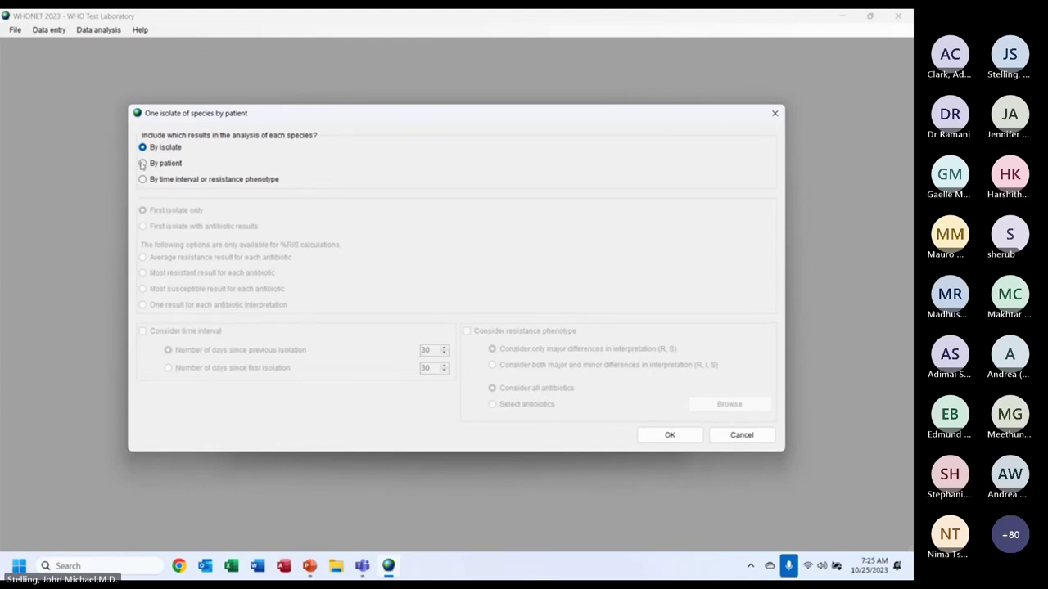
pyautogui.click(143, 164)
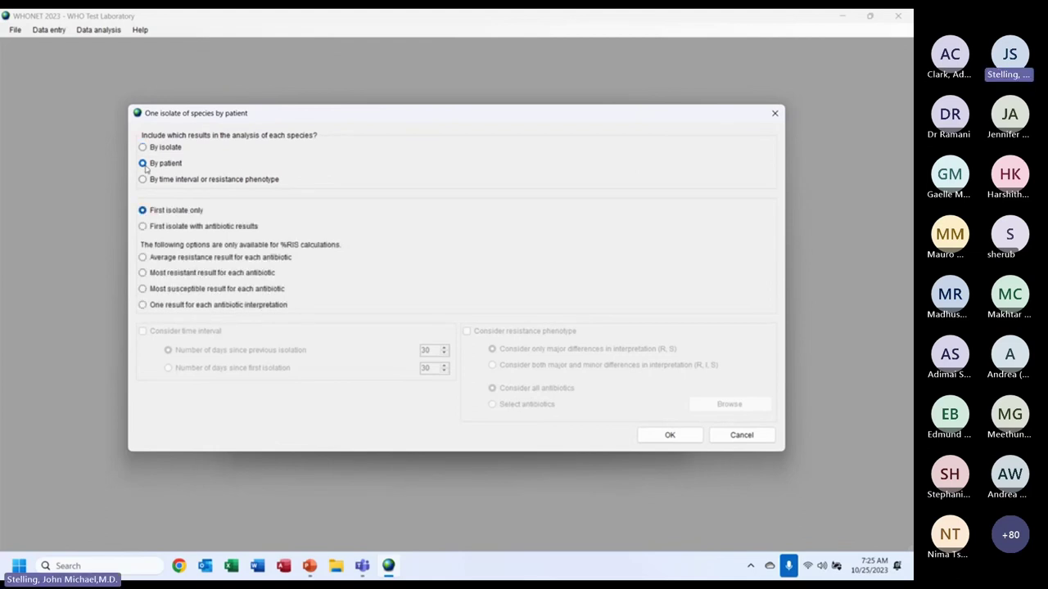
pyautogui.click(143, 227)
pyautogui.click(667, 438)
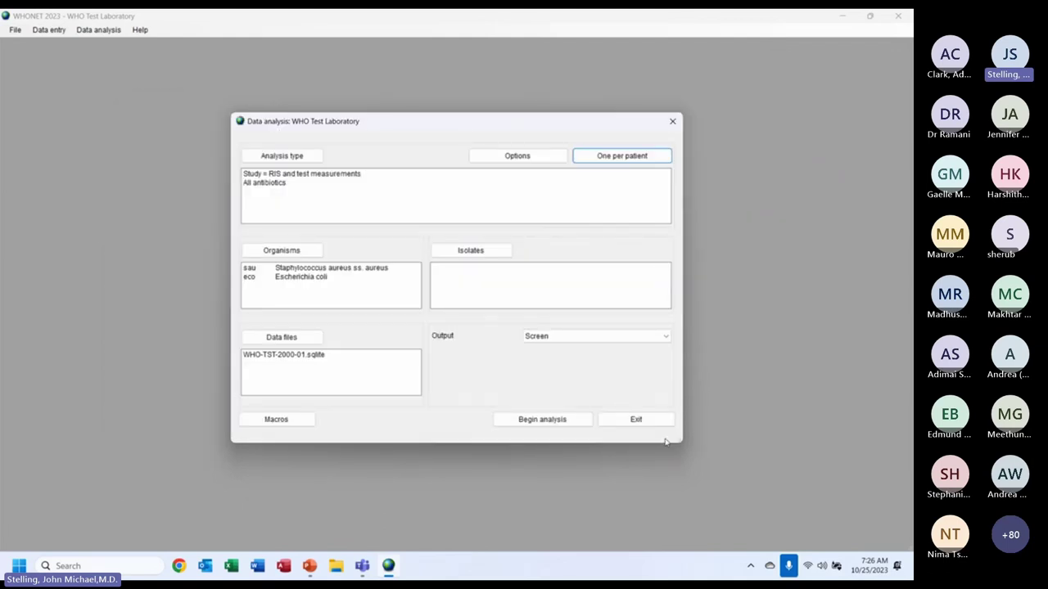
pyautogui.click(543, 420)
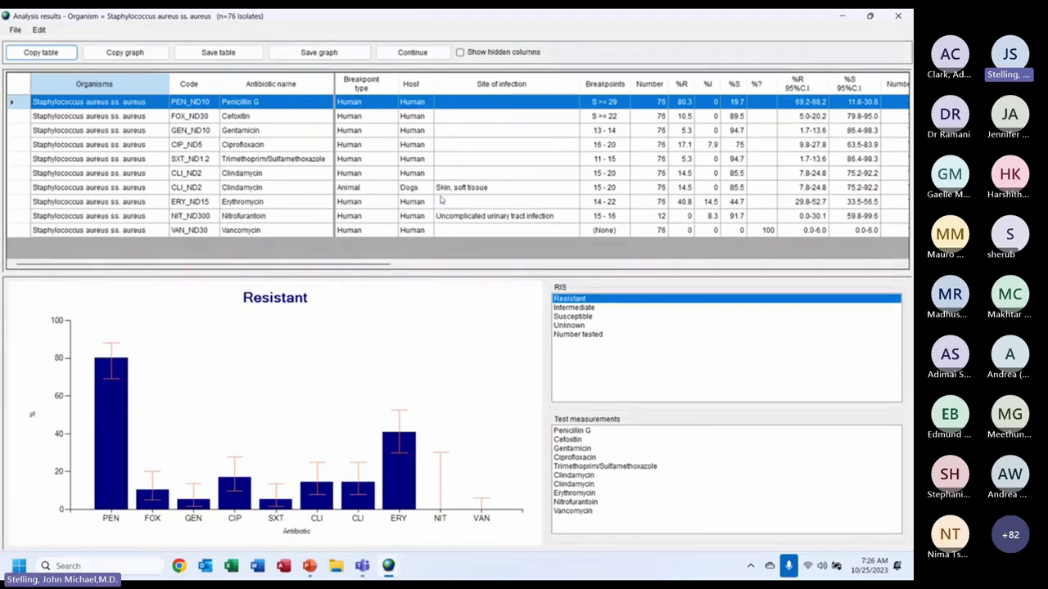
# Examine the nitrofurantoin, dog clindamycin, penicillin G and vancomycin rows of the Staphylococcus aureus results, and display the Number tested graph.
pyautogui.click(462, 218)
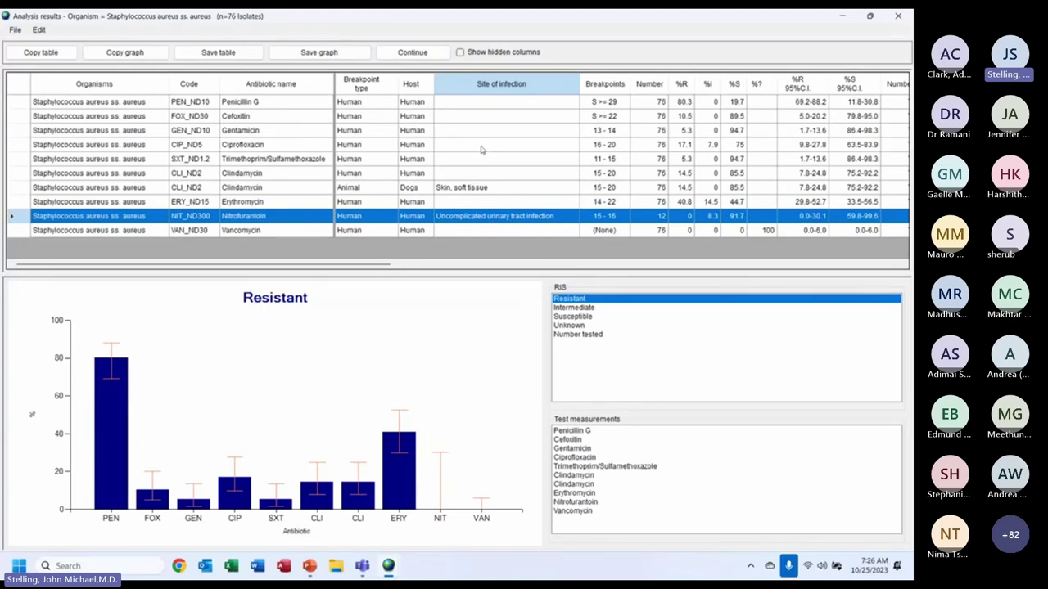
pyautogui.click(464, 191)
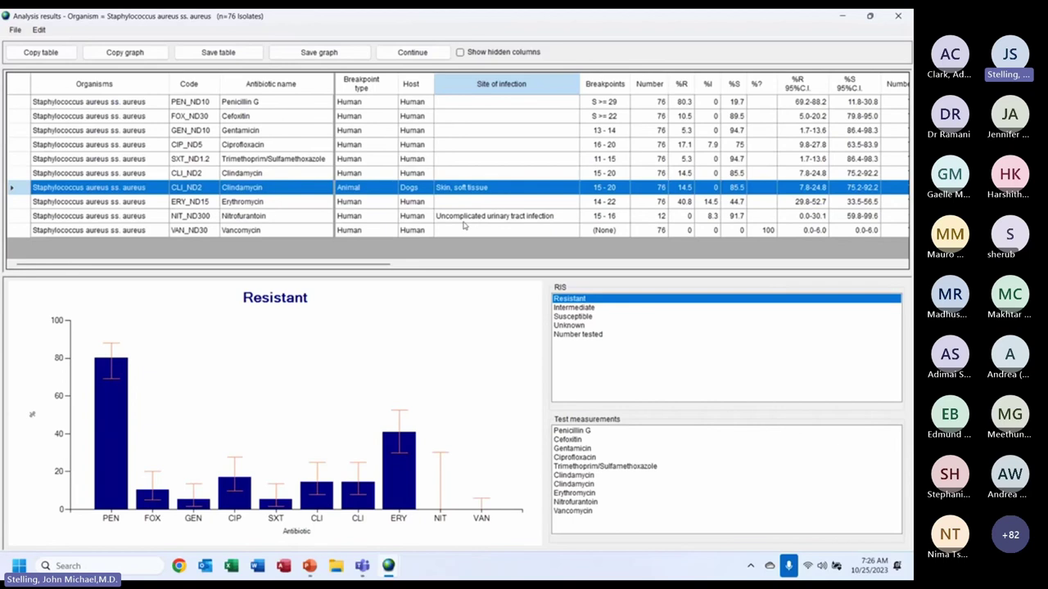
pyautogui.click(464, 220)
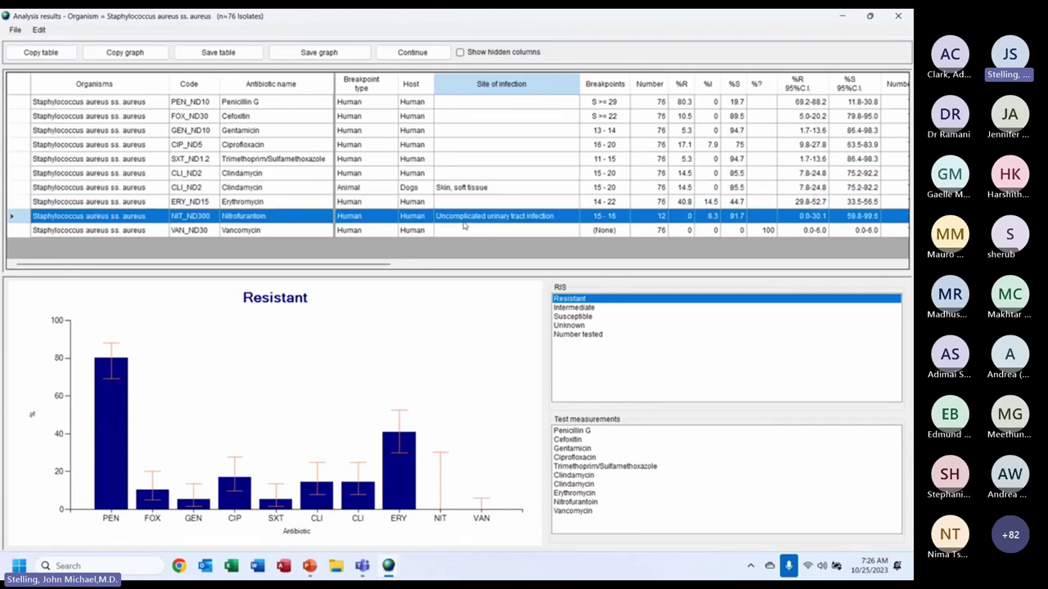
pyautogui.click(655, 103)
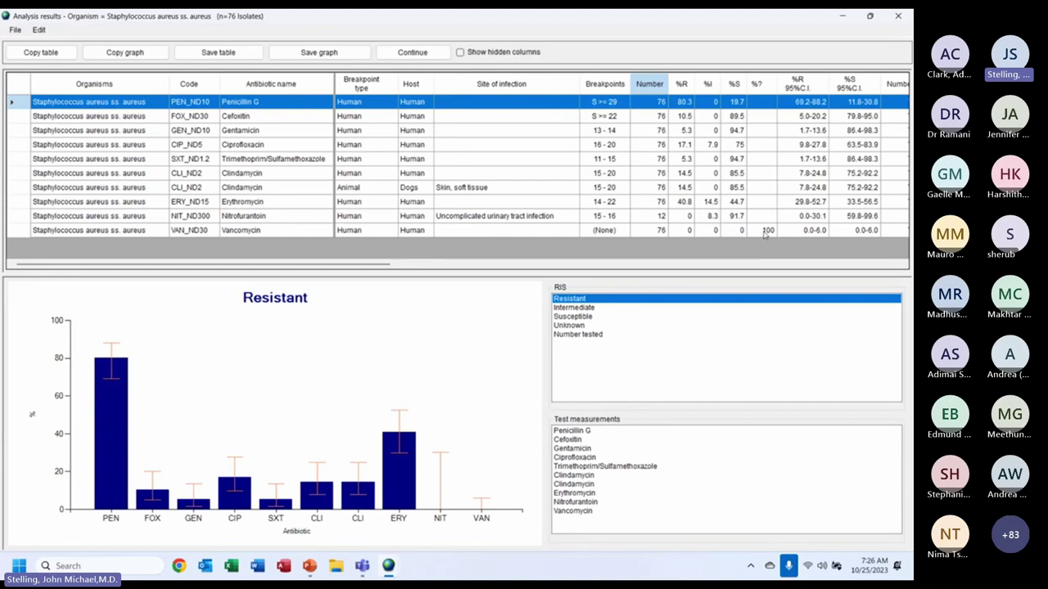
pyautogui.click(608, 233)
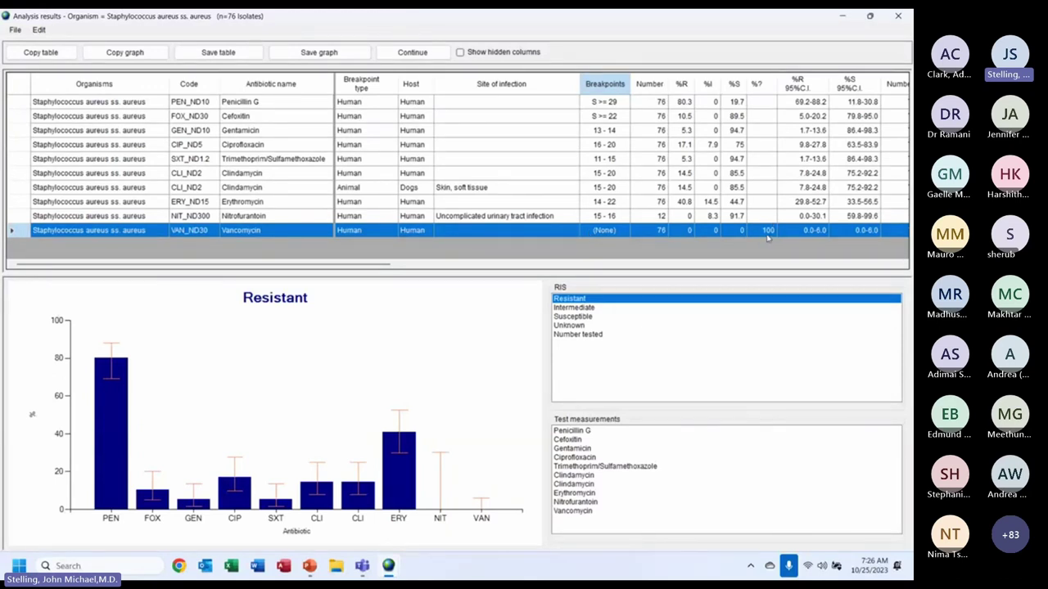
pyautogui.click(586, 335)
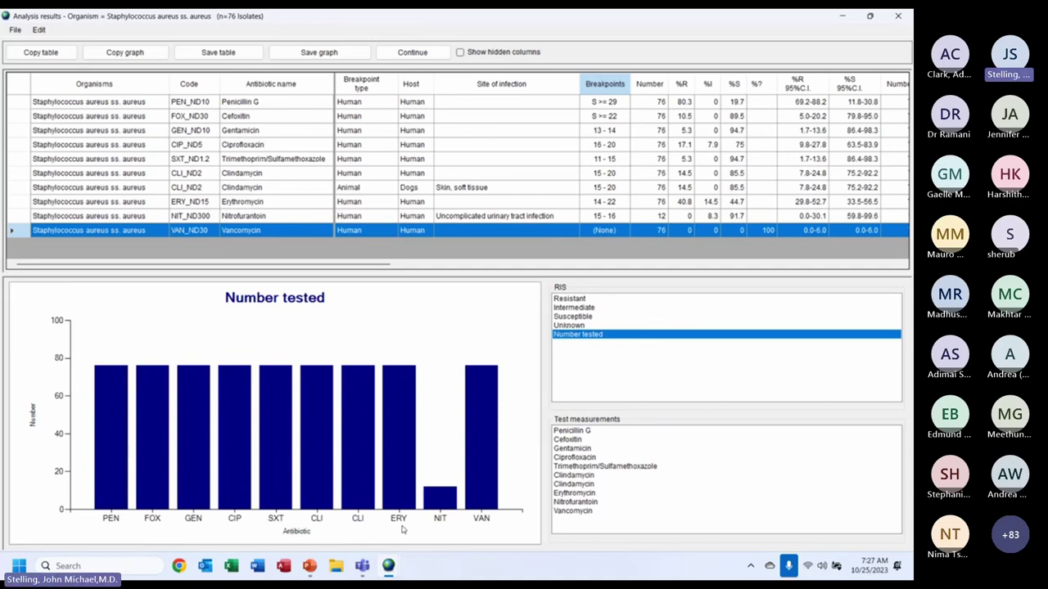
# View the penicillin G and erythromycin zone diameter graphs, advance to the Escherichia coli results, and return to the analysis setup.
pyautogui.click(572, 430)
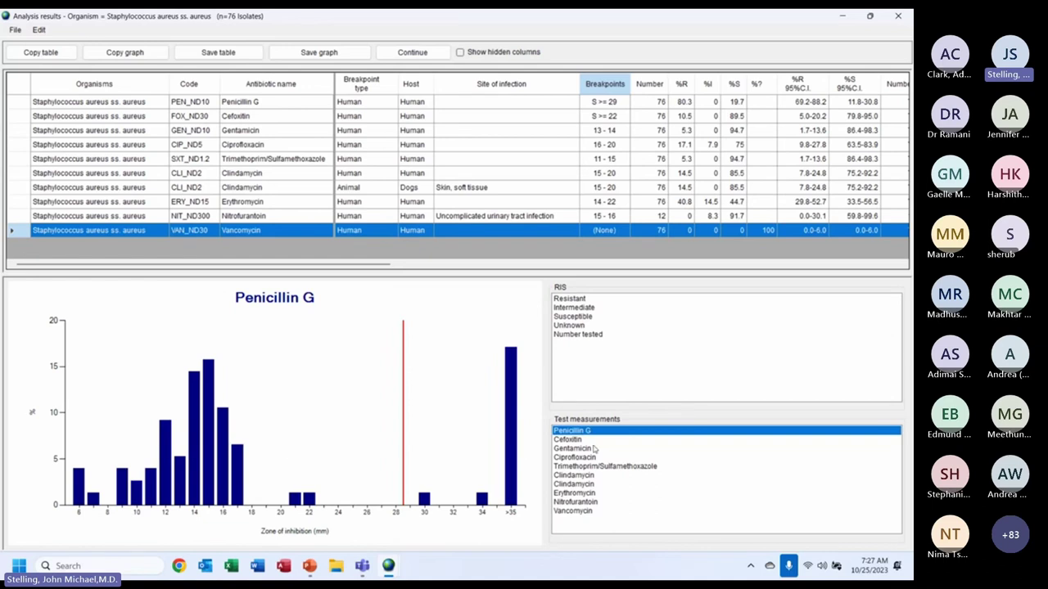
pyautogui.click(573, 494)
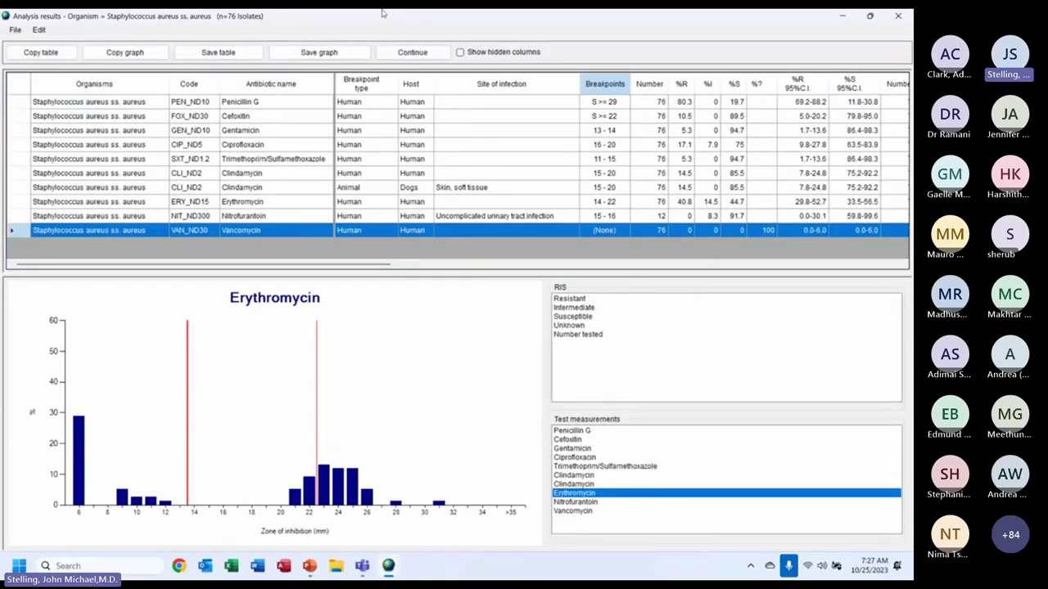
pyautogui.click(415, 53)
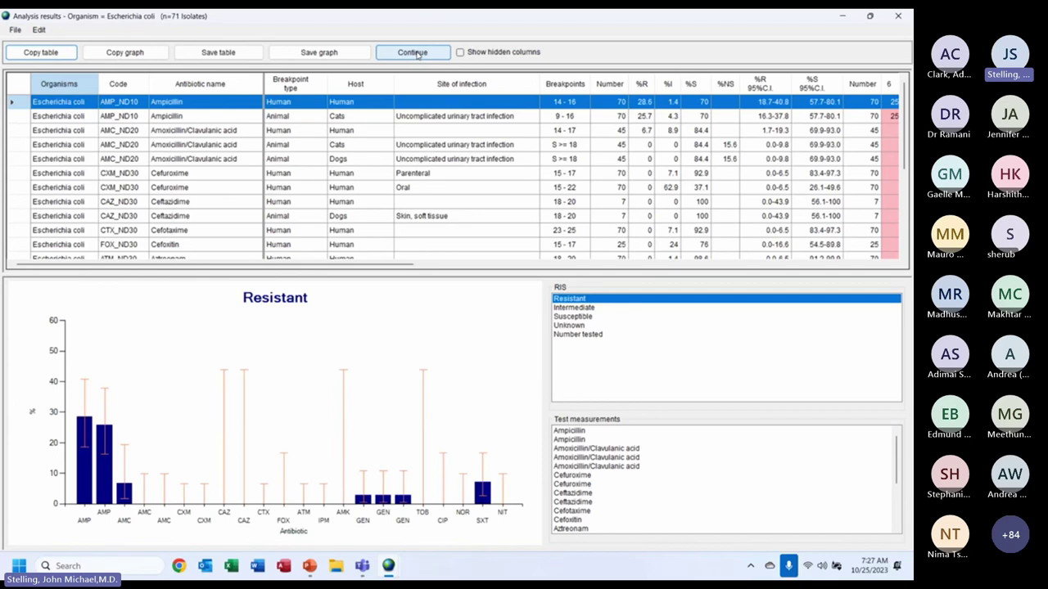
pyautogui.click(415, 54)
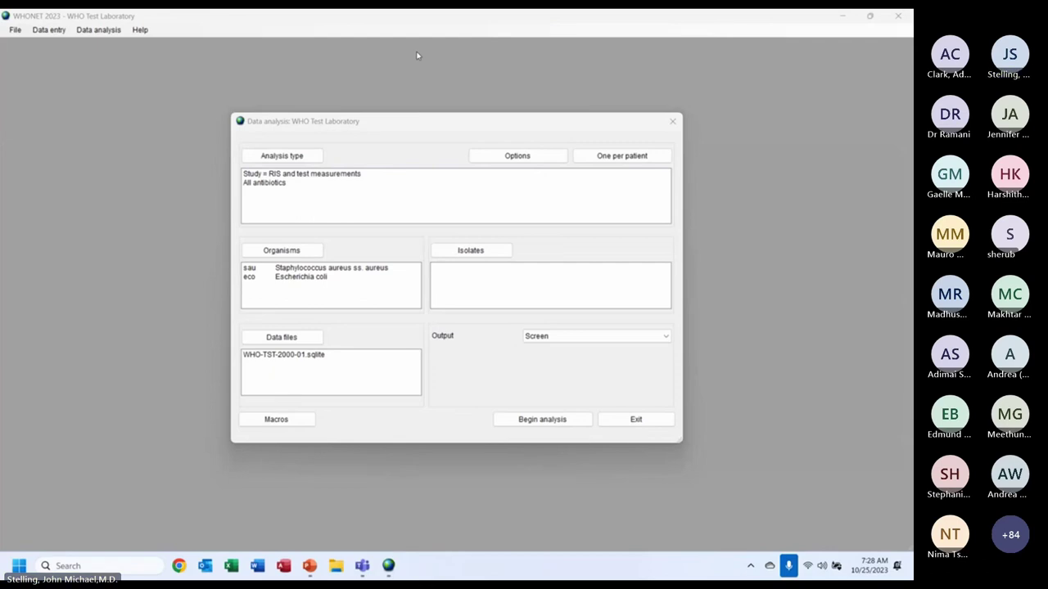
# Switch to the PowerPoint presentation, resume the slide show from the current slide, and advance to the "Creating a WHONET macro" slide.
pyautogui.hotkey('alt', 'Tab')
pyautogui.press('Escape')
pyautogui.hotkey('alt', 'Tab')
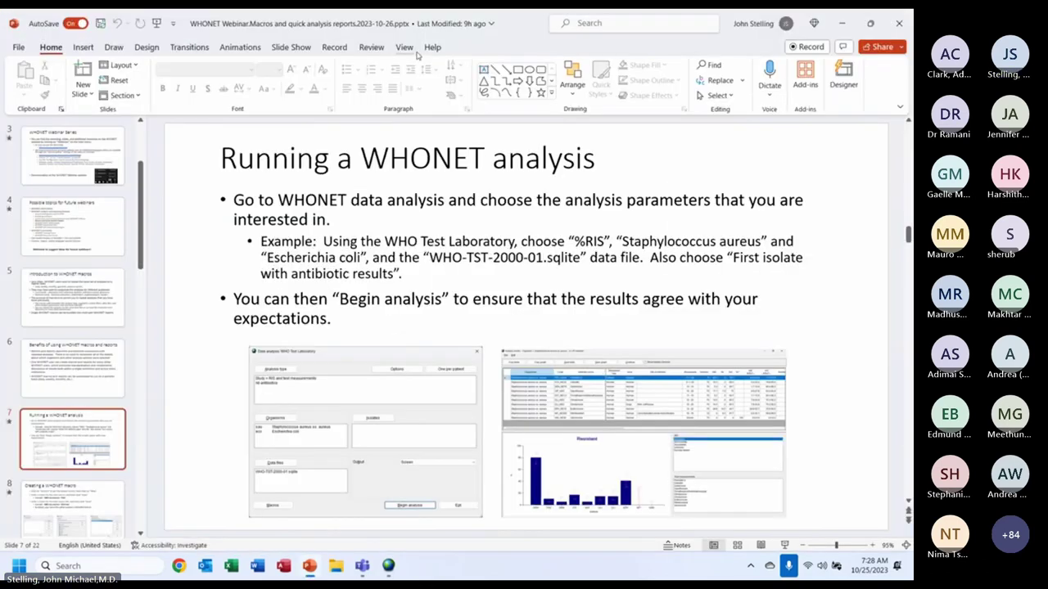
pyautogui.hotkey('alt', 'Tab')
pyautogui.hotkey('alt', 'Tab')
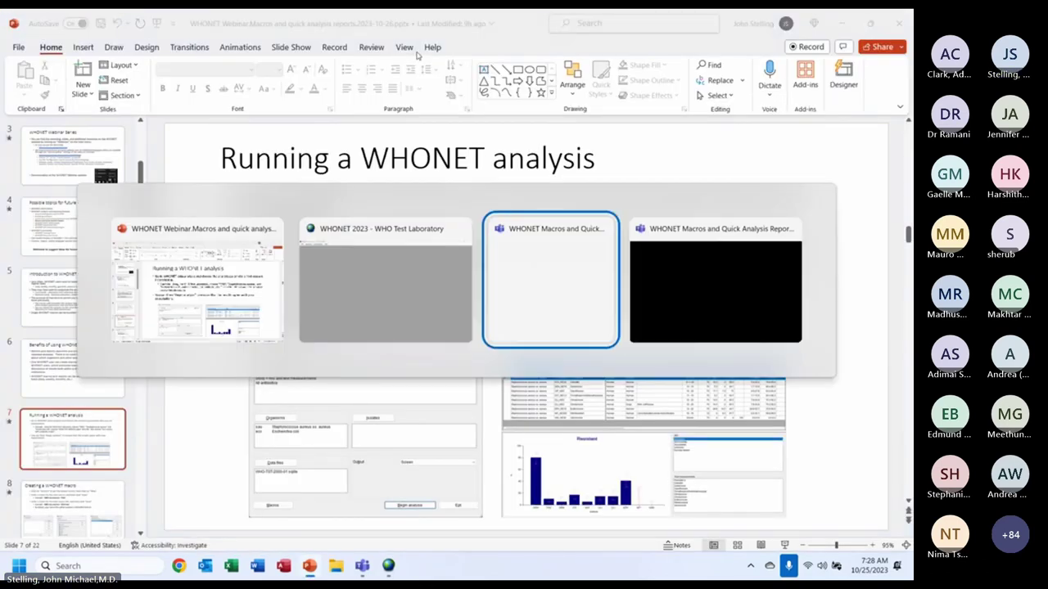
pyautogui.hotkey('alt', 'Tab')
pyautogui.hotkey('alt', 'Tab')
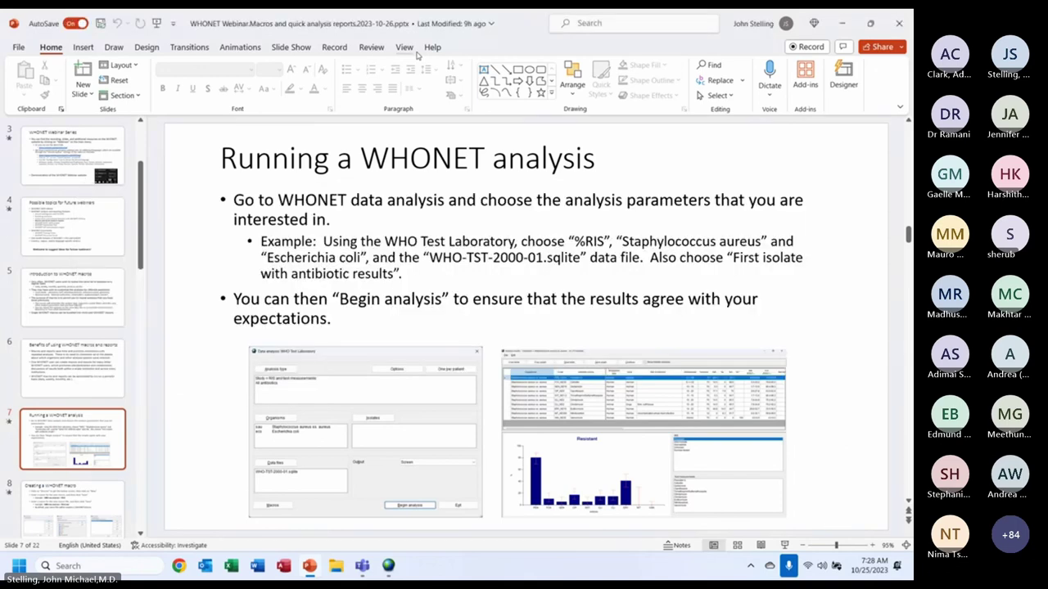
pyautogui.hotkey('shift', 'F5')
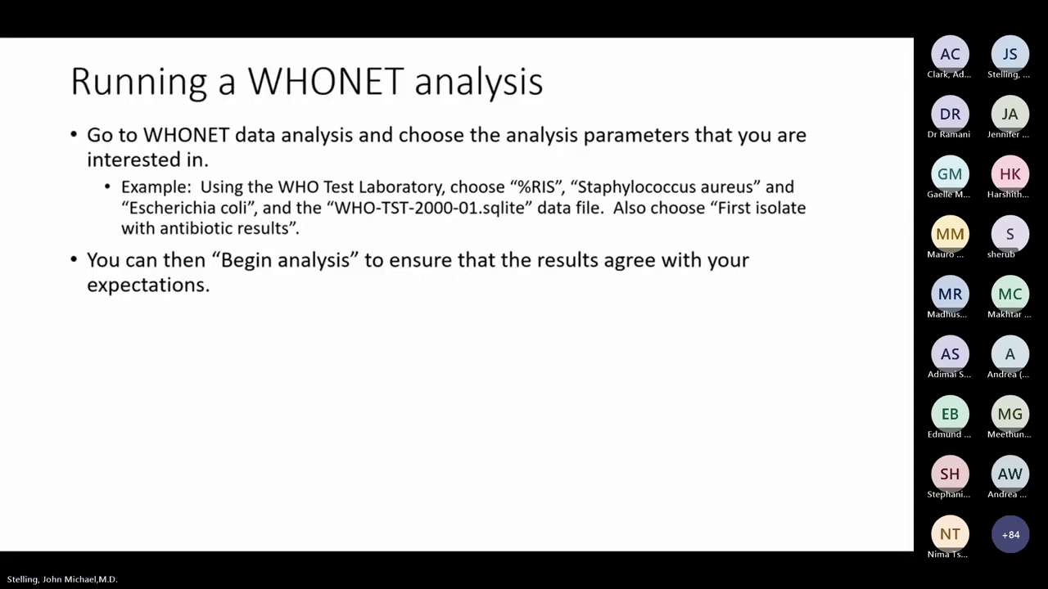
pyautogui.press('Right')
pyautogui.press('Right')
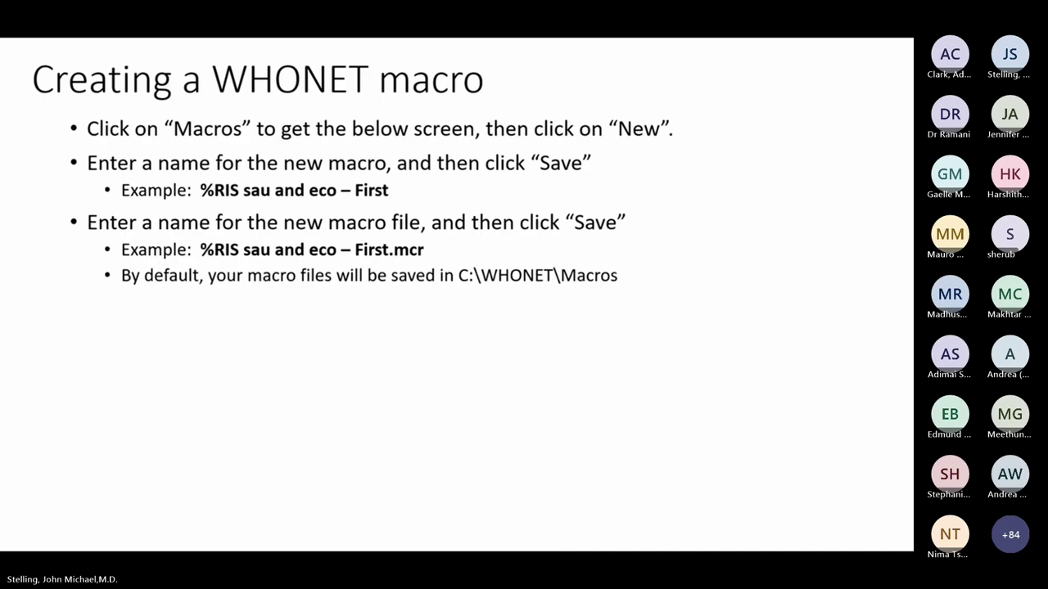
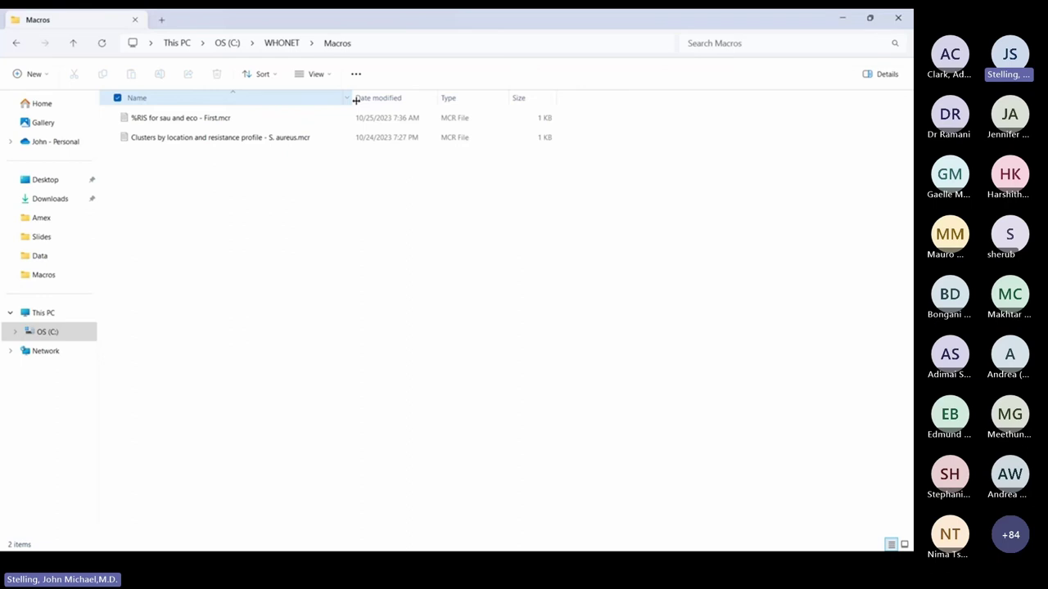
# Rename the "%RIS for sau and eco - First.mcr" macro file as "%RIS for sau, eco, kpn, pae - First.mcr".
pyautogui.press('Down')
pyautogui.press('Up')
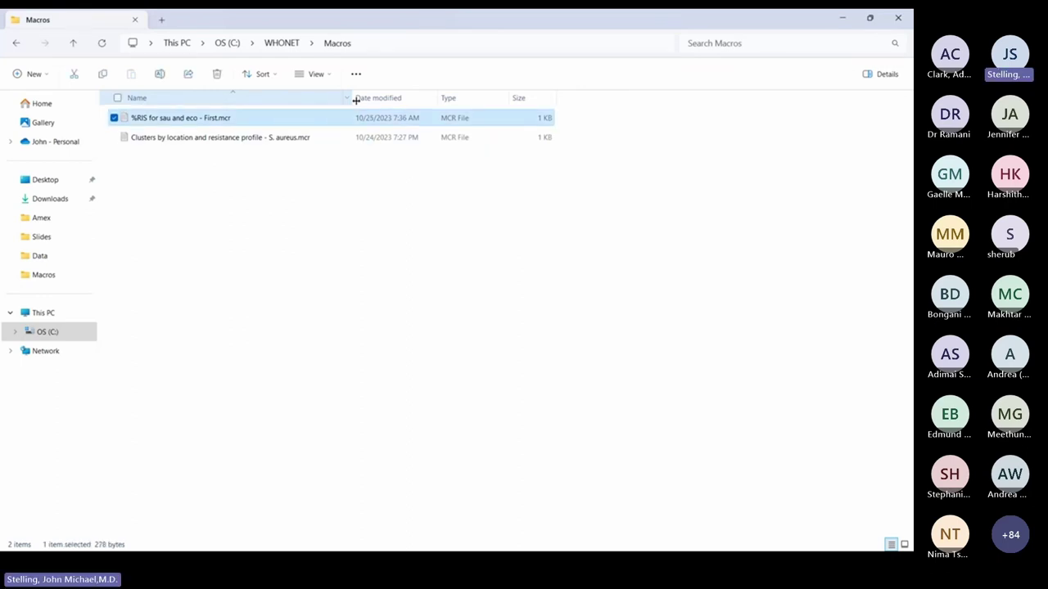
pyautogui.rightClick(202, 123)
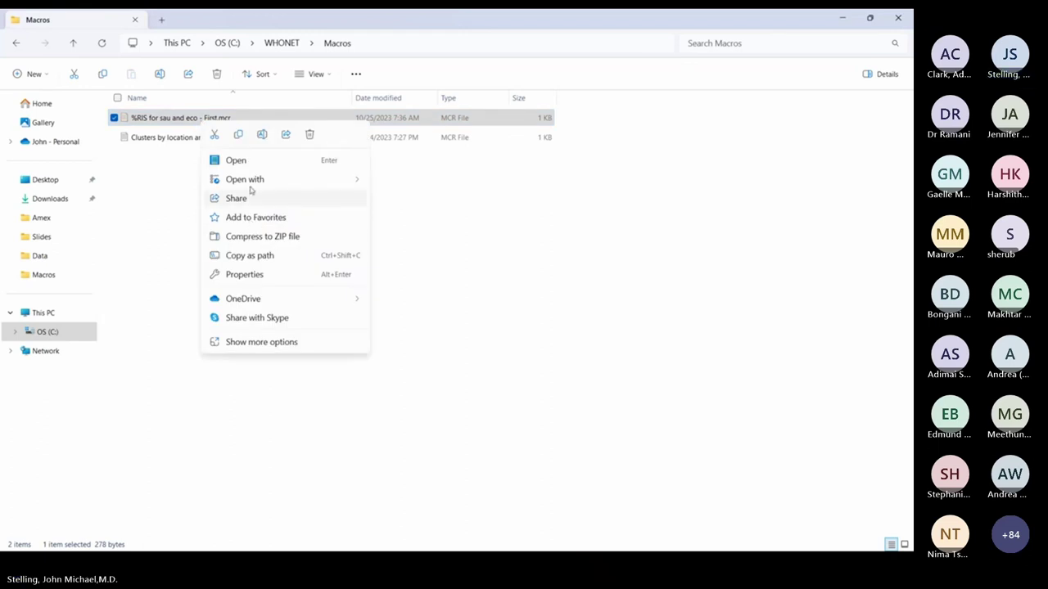
pyautogui.click(129, 188)
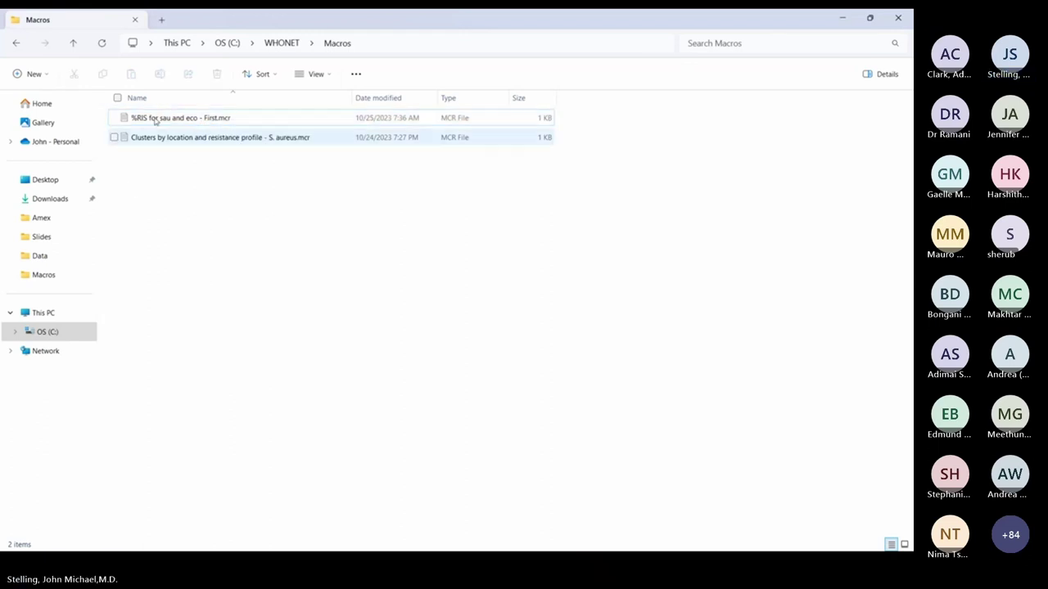
pyautogui.click(168, 121)
pyautogui.click(168, 121)
pyautogui.press('Right')
pyautogui.press('Left')
pyautogui.press('Left')
pyautogui.press('Left')
pyautogui.press('Left')
pyautogui.press('Left')
pyautogui.press('Left')
pyautogui.press('Left')
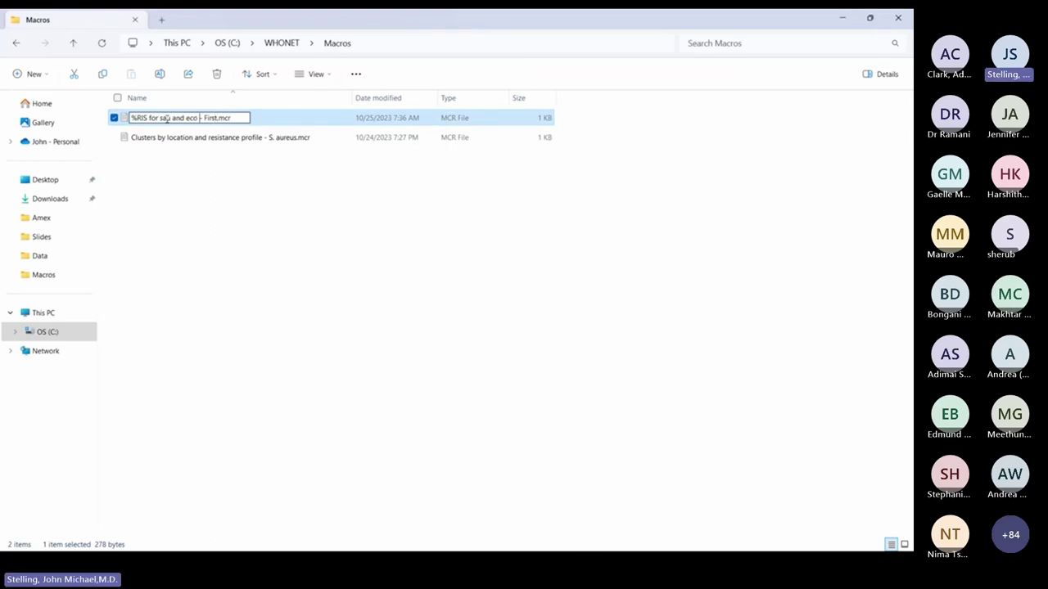
pyautogui.press('Left')
pyautogui.press('Left')
pyautogui.press('Left')
pyautogui.press('Left')
pyautogui.press('BackSpace')
pyautogui.press('BackSpace')
pyautogui.press('BackSpace')
pyautogui.press('BackSpace')
pyautogui.press('Left')
pyautogui.write(',')
pyautogui.press('Right')
pyautogui.press('Right')
pyautogui.press('Right')
pyautogui.press('Right')
pyautogui.write(', kpn, and')
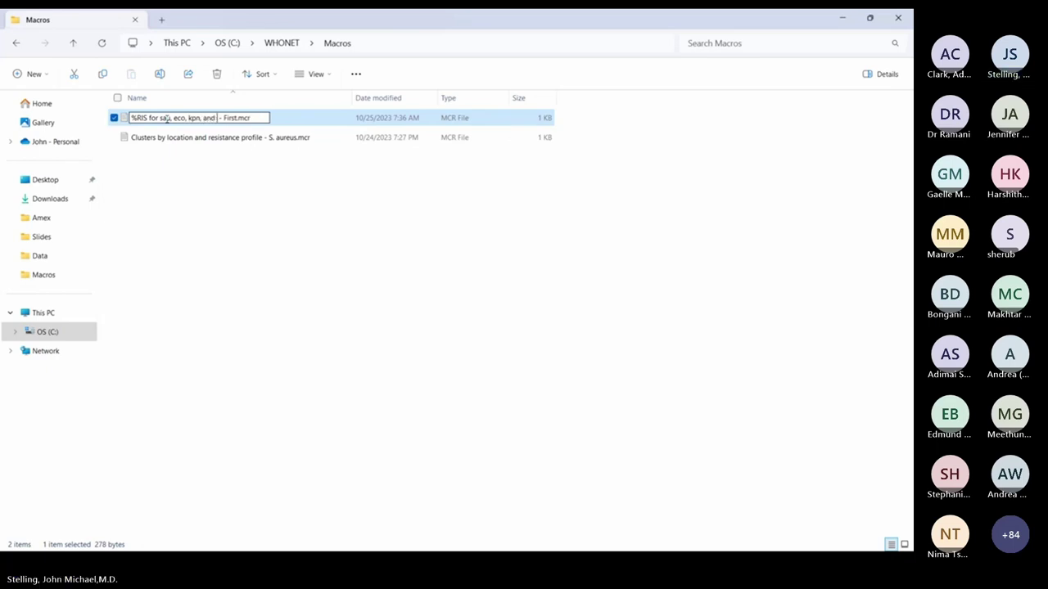
pyautogui.write(' pa')
pyautogui.press('BackSpace')
pyautogui.press('BackSpace')
pyautogui.press('BackSpace')
pyautogui.press('BackSpace')
pyautogui.press('BackSpace')
pyautogui.press('BackSpace')
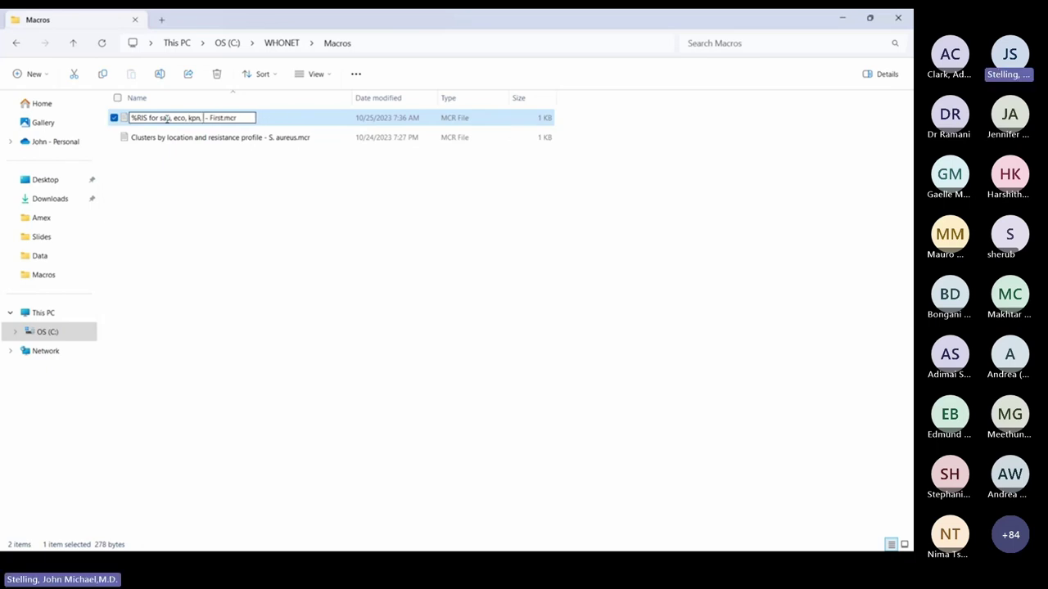
pyautogui.write('pae')
pyautogui.press('Return')
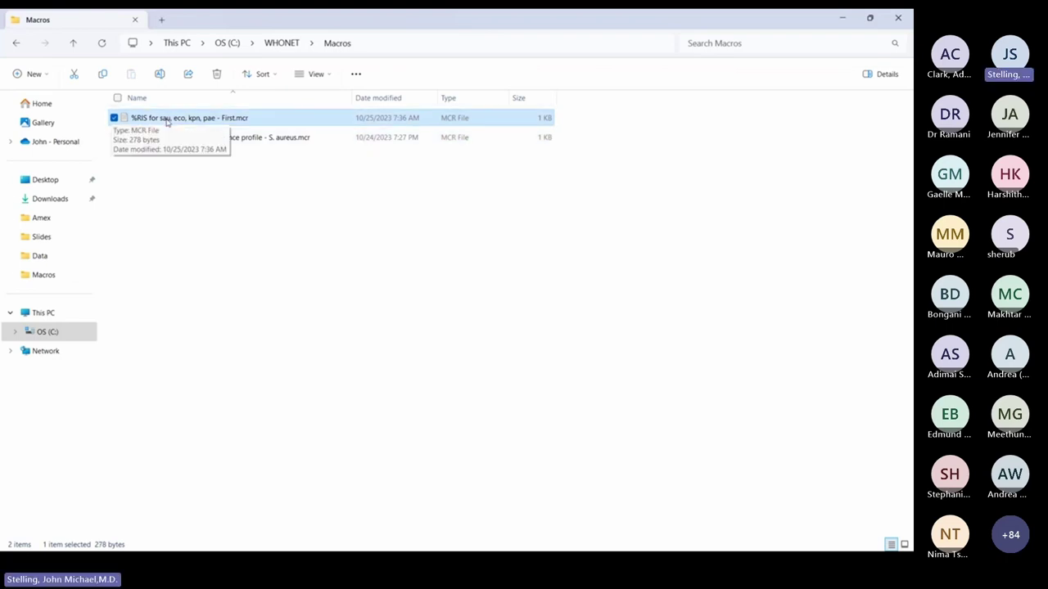
# Duplicate the "%RIS for sau, eco, kpn, pae - First.mcr" file within the Macros folder.
pyautogui.press('Down')
pyautogui.press('Up')
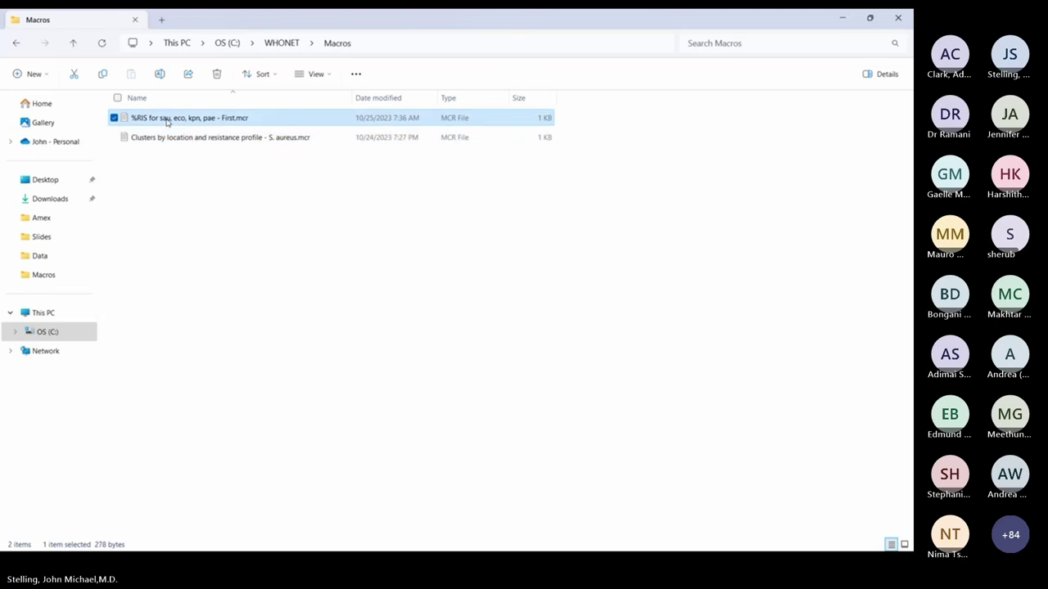
pyautogui.hotkey('ctrl', 'c')
pyautogui.hotkey('ctrl', 'v')
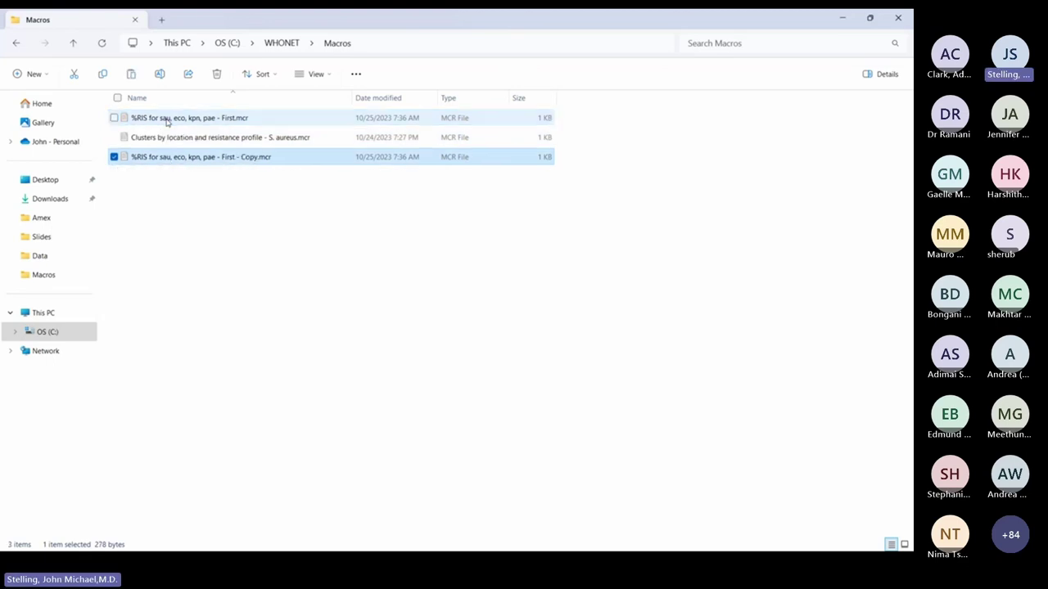
# Rename the copied macro file as "%RIS for sau, eco, kpn, pae. SAL - First.mcr".
pyautogui.press('F2')
pyautogui.press('Right')
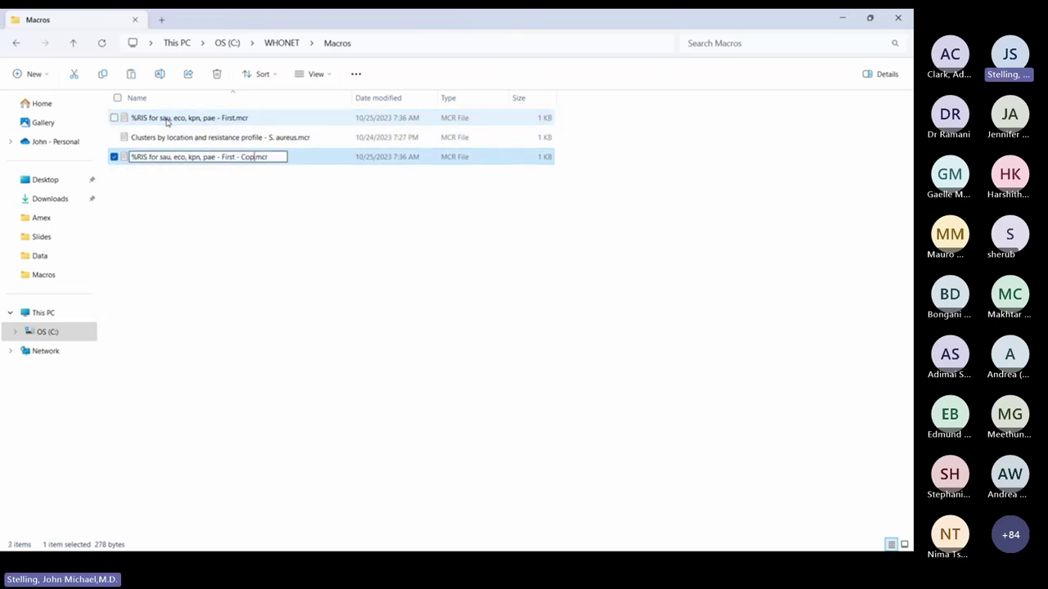
pyautogui.press('BackSpace')
pyautogui.press('BackSpace')
pyautogui.press('BackSpace')
pyautogui.press('BackSpace')
pyautogui.press('BackSpace')
pyautogui.press('BackSpace')
pyautogui.press('BackSpace')
pyautogui.press('Left')
pyautogui.press('Left')
pyautogui.press('Left')
pyautogui.press('Left')
pyautogui.press('Left')
pyautogui.press('Left')
pyautogui.press('Left')
pyautogui.press('Left')
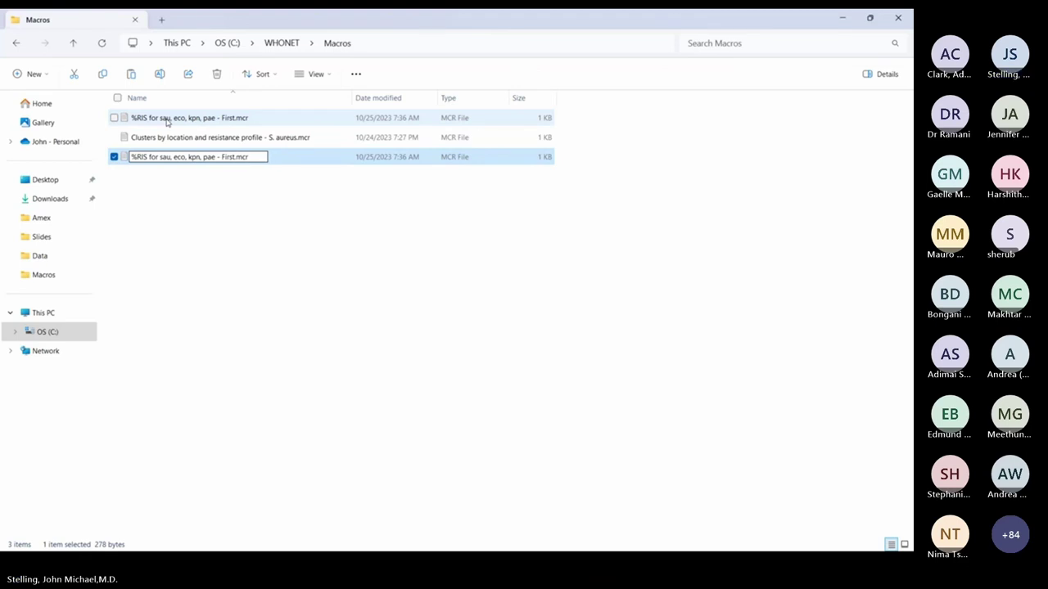
pyautogui.write(',')
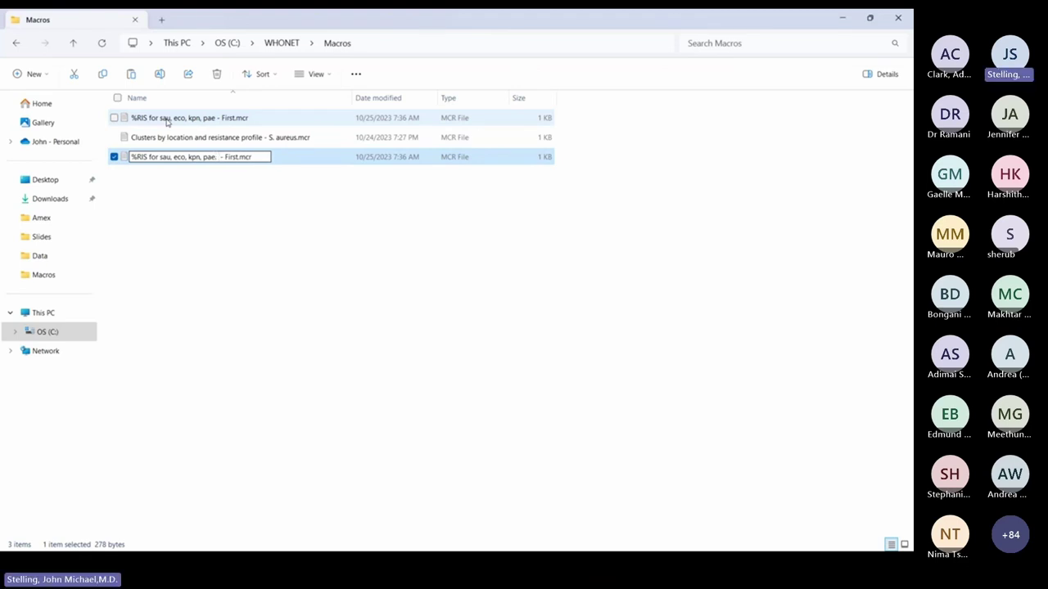
pyautogui.write(' SAU')
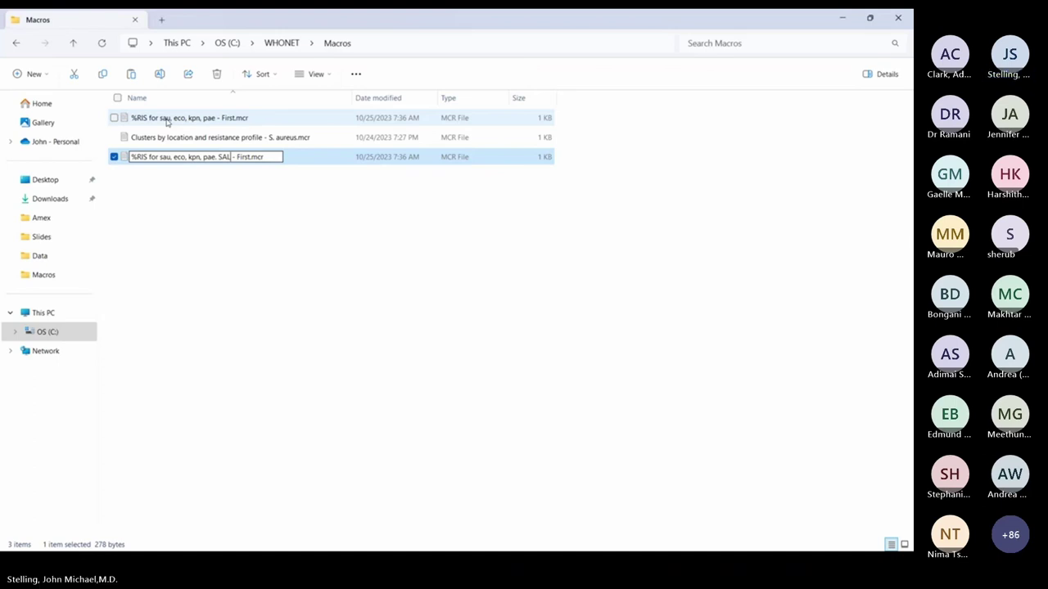
pyautogui.press('Return')
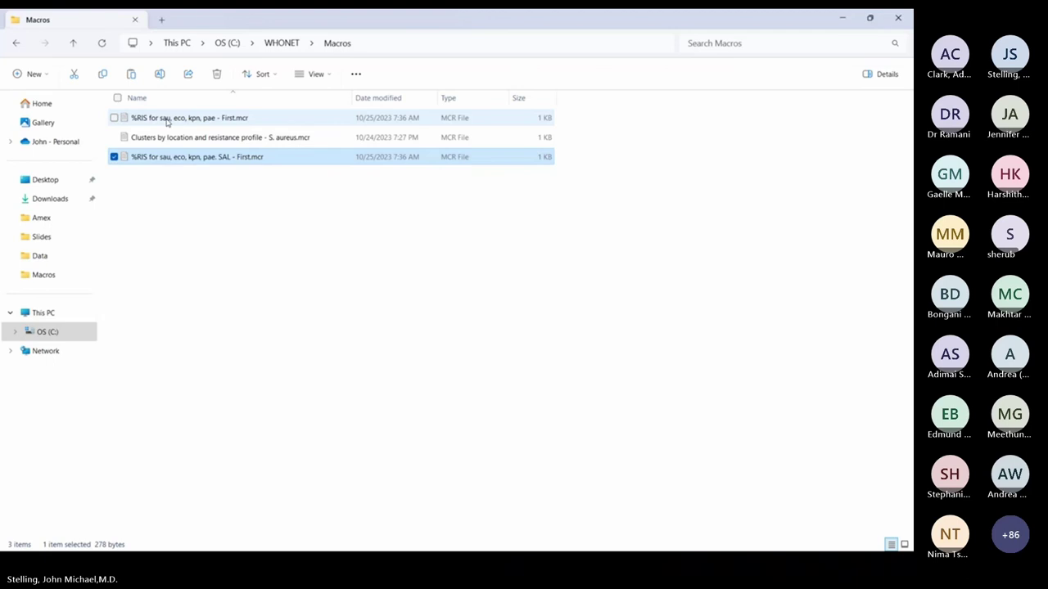
# Replace the period after "pae" with a comma in the copied macro's file name.
pyautogui.press('Up')
pyautogui.press('Down')
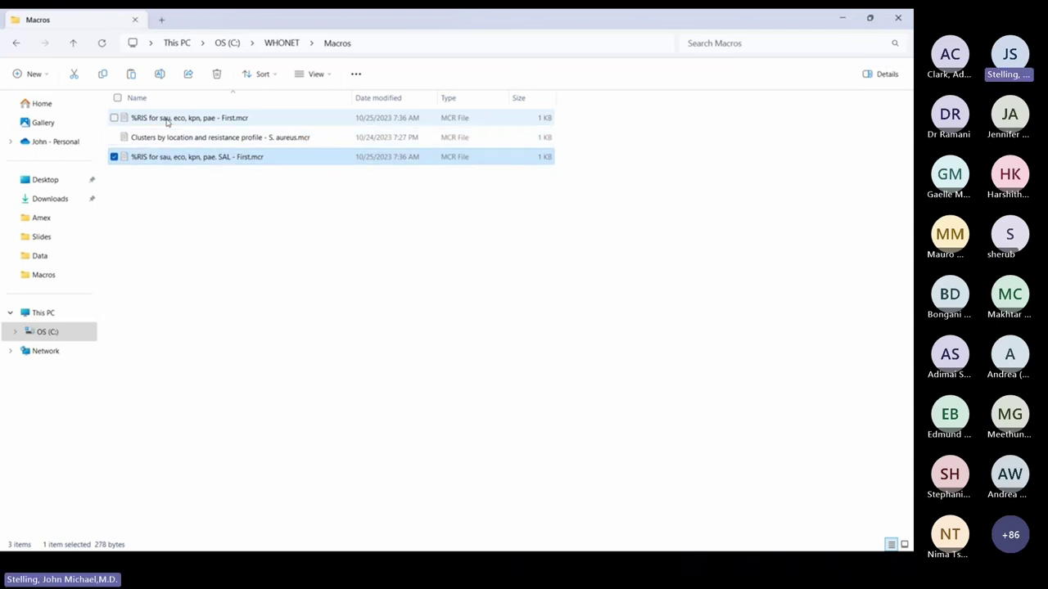
pyautogui.press('F2')
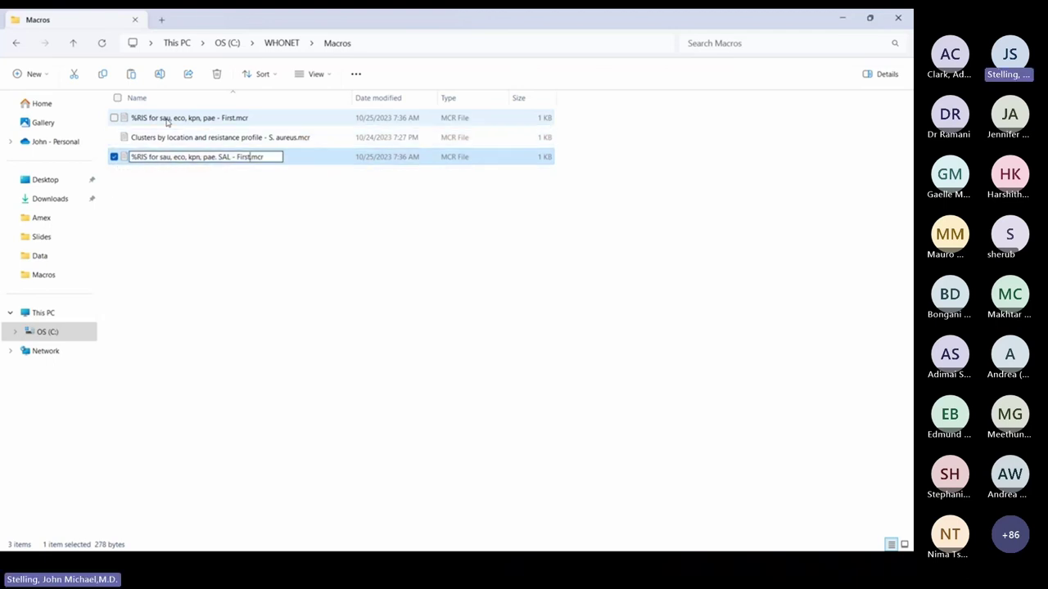
pyautogui.press('Right')
pyautogui.hotkey('ctrl', 'Left')
pyautogui.hotkey('ctrl', 'Left')
pyautogui.hotkey('ctrl', 'Left')
pyautogui.press('BackSpace')
pyautogui.press('BackSpace')
pyautogui.write(',')
pyautogui.press('Return')
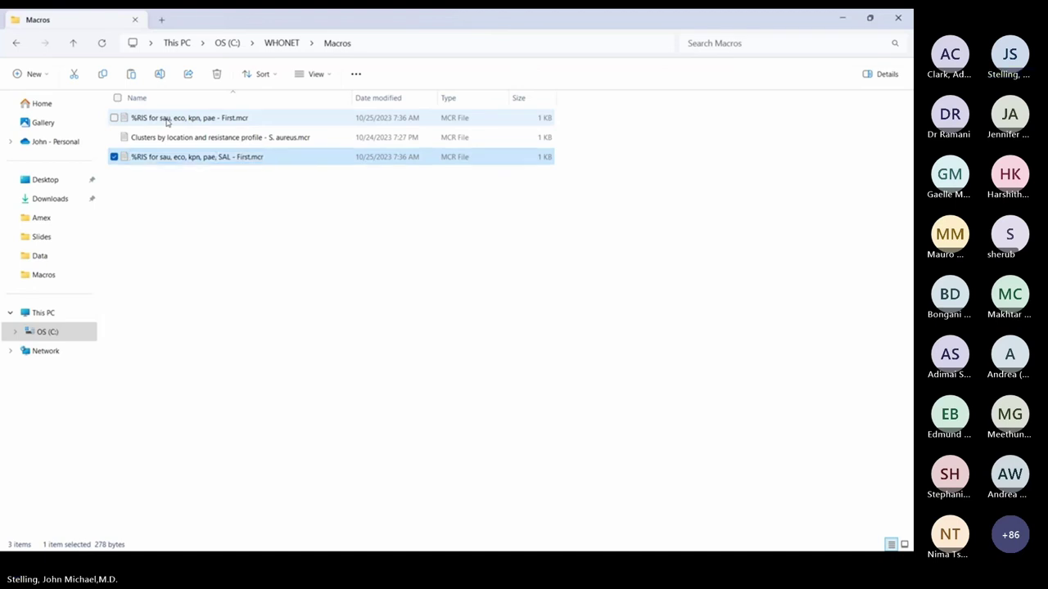
# Open the "%RIS for sau, eco, kpn, pae, SAL - First.mcr" file in Notepad and append ", SAL" to its Organisms line.
pyautogui.doubleClick(180, 160)
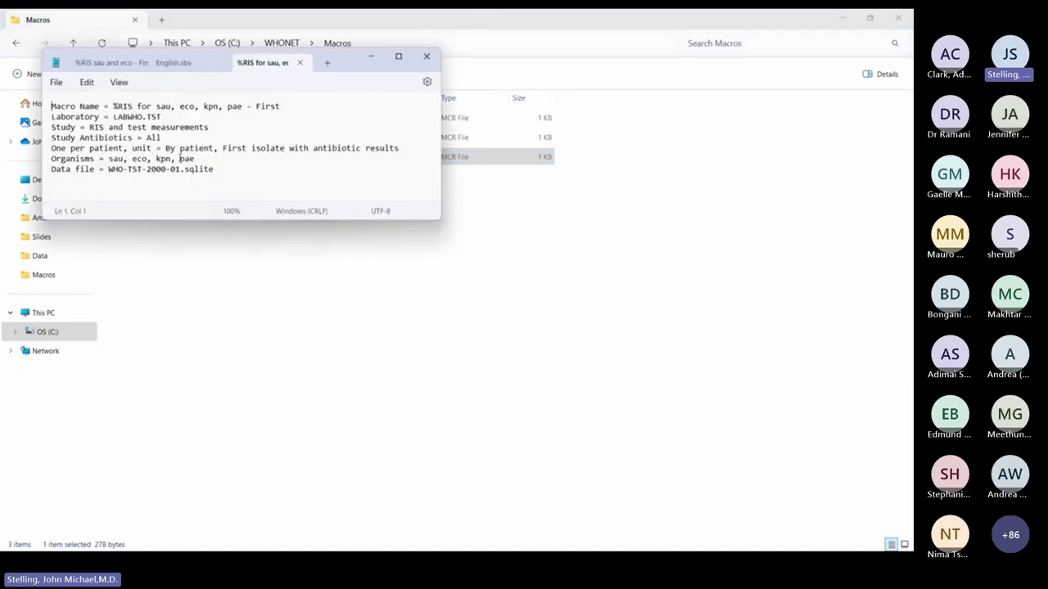
pyautogui.press('Down')
pyautogui.click(196, 159)
pyautogui.write(', SAL')
# Insert ", SAL" after "pae" in the Macro Name line and save the macro file.
pyautogui.click(219, 148)
pyautogui.click(227, 107)
pyautogui.press('Right')
pyautogui.press('Right')
pyautogui.press('Right')
pyautogui.write(', SAL')
pyautogui.click(55, 82)
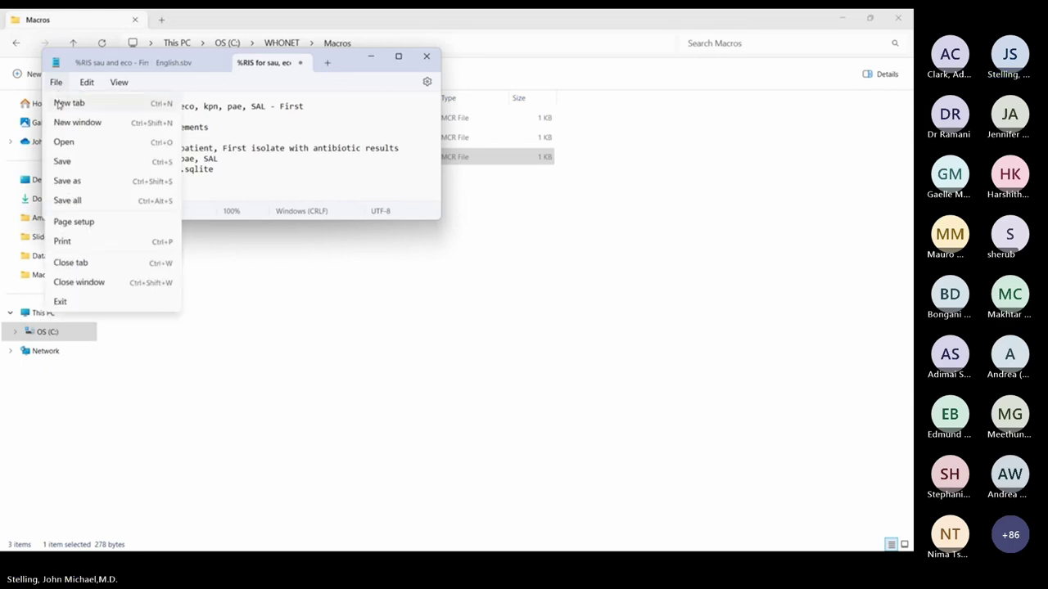
pyautogui.click(67, 162)
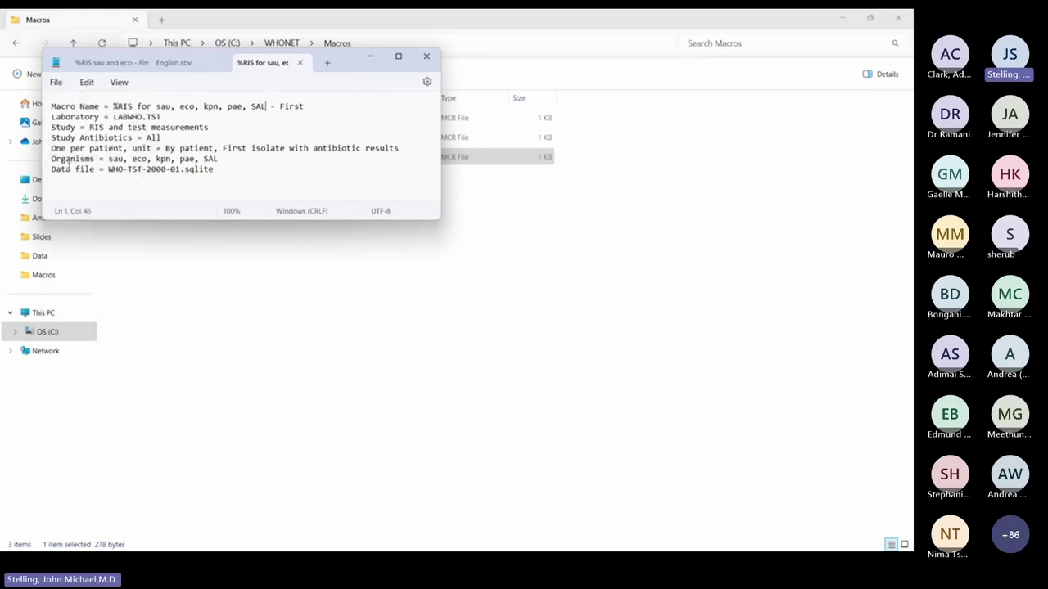
# Highlight the macro's Data file line and exit Notepad.
pyautogui.moveTo(216, 169); pyautogui.dragTo(43, 187)
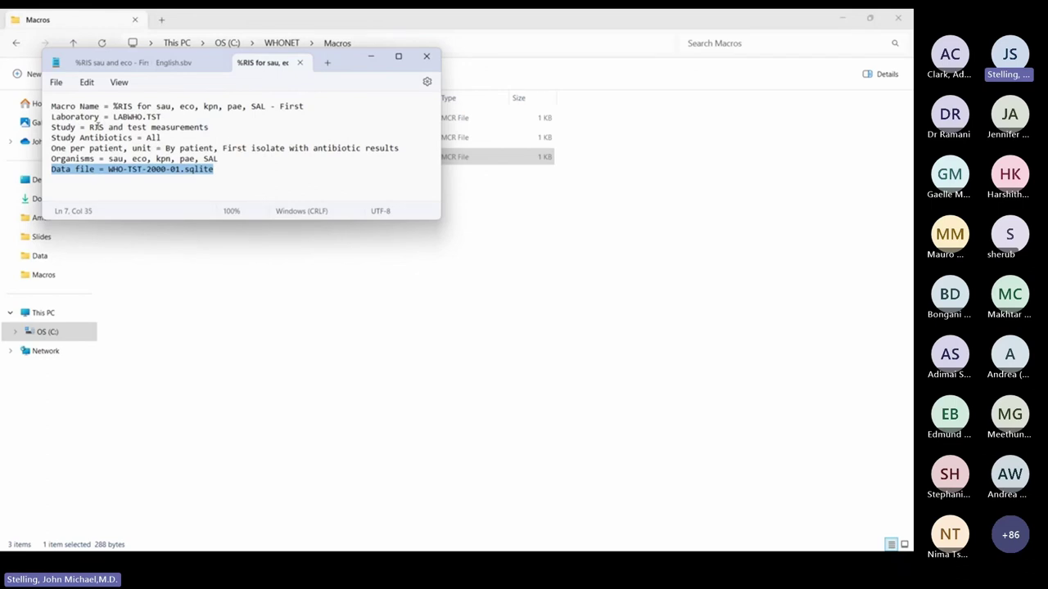
pyautogui.click(57, 82)
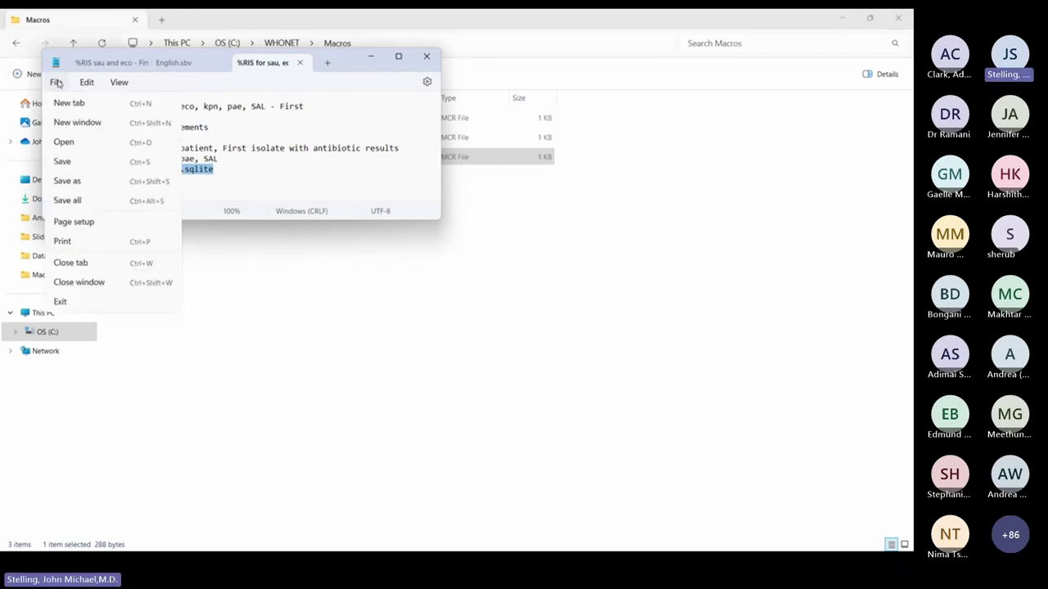
pyautogui.click(77, 302)
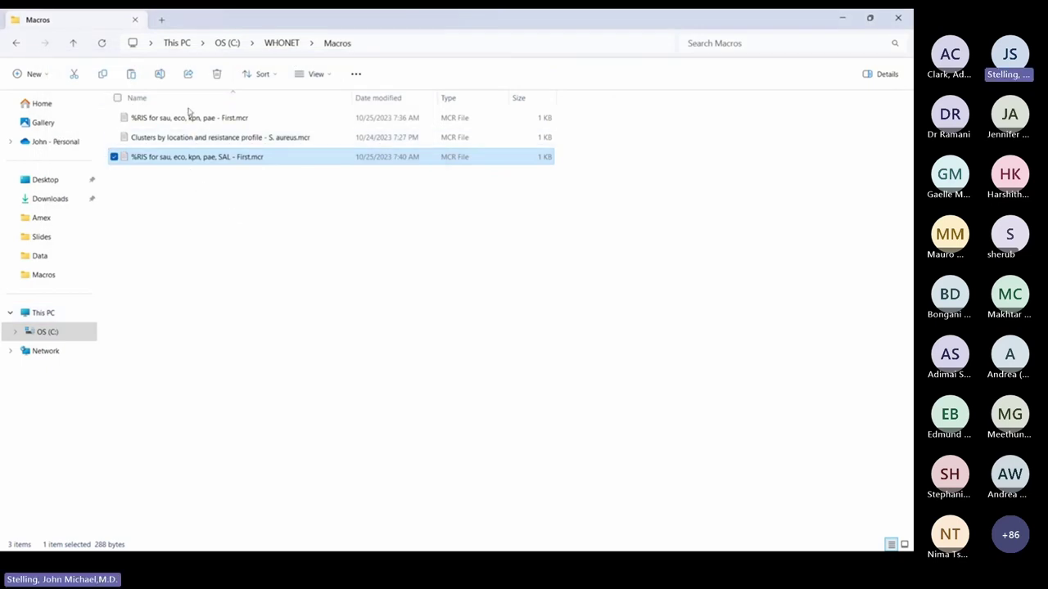
# Sort the files in the Macros folder by name in descending order.
pyautogui.click(185, 105)
pyautogui.click(185, 105)
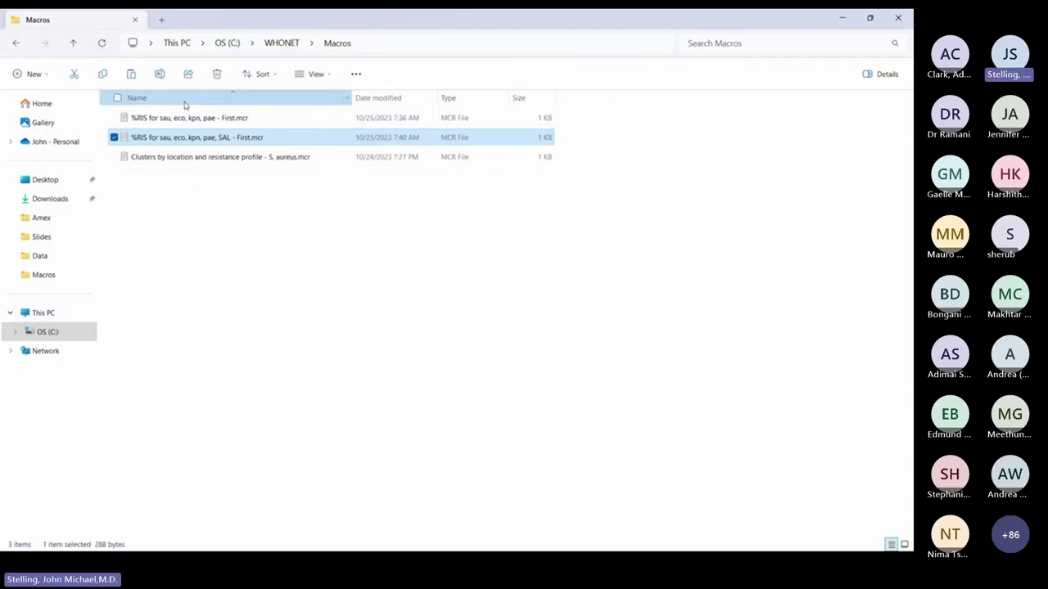
pyautogui.click(185, 104)
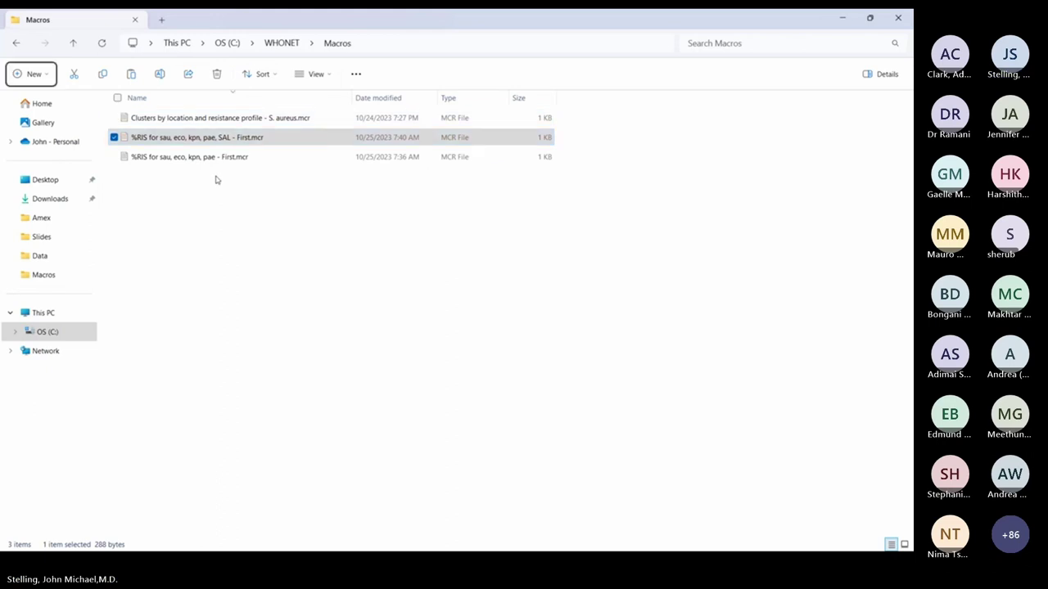
# Switch to WHONET and view the definition text of the macro "%RIS for sau, eco, kpn, pae, SAL - First".
pyautogui.hotkey('alt', 'Tab')
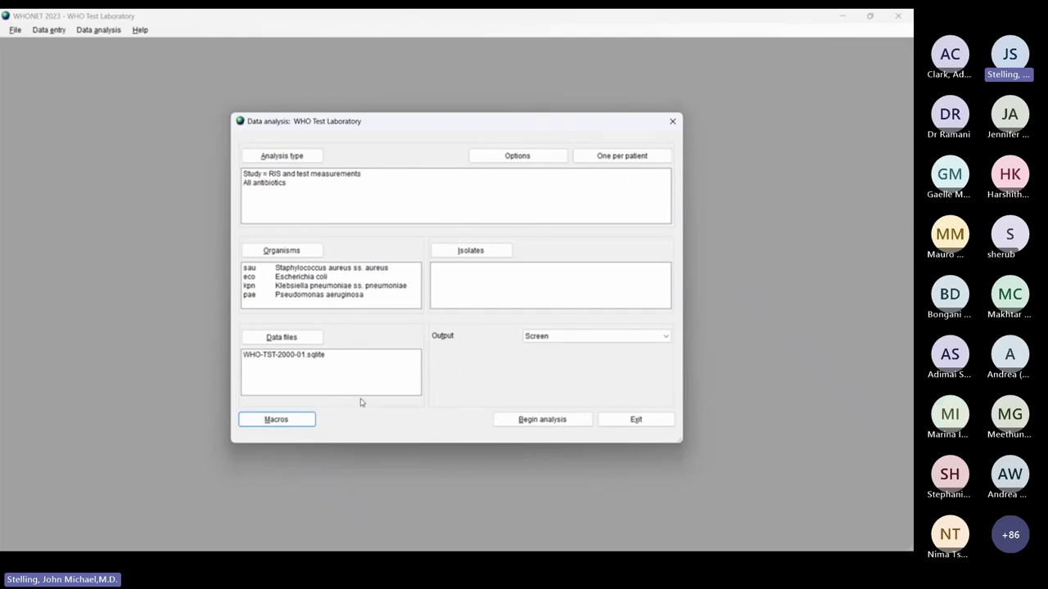
pyautogui.click(286, 421)
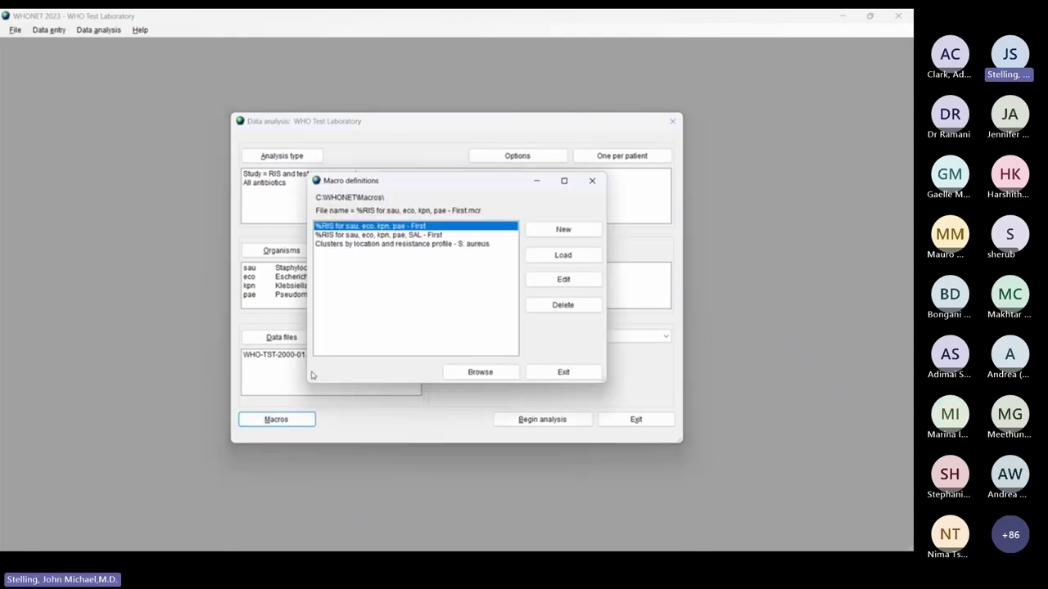
pyautogui.click(391, 237)
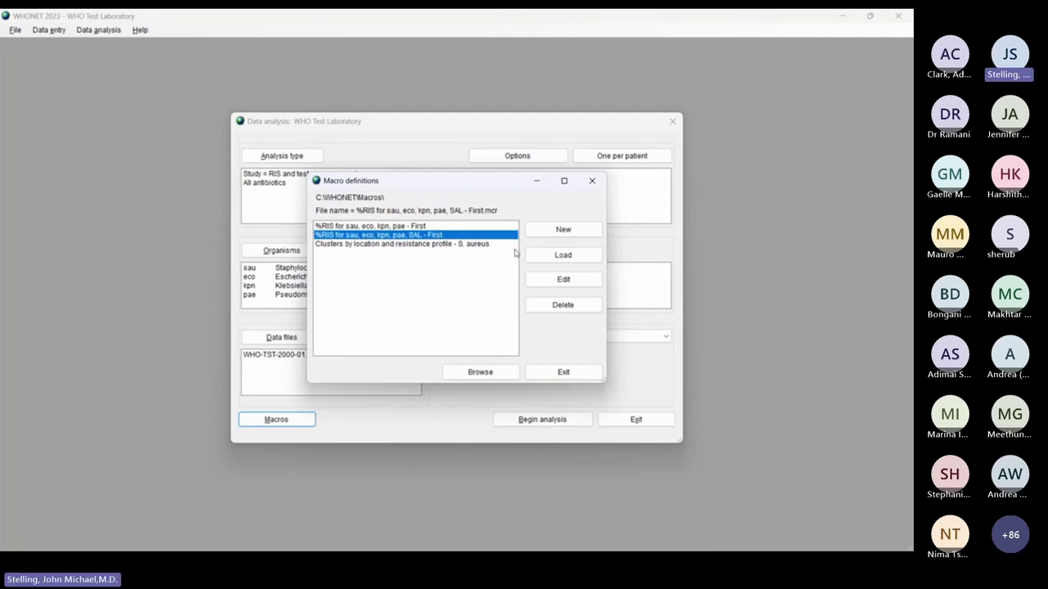
pyautogui.click(562, 279)
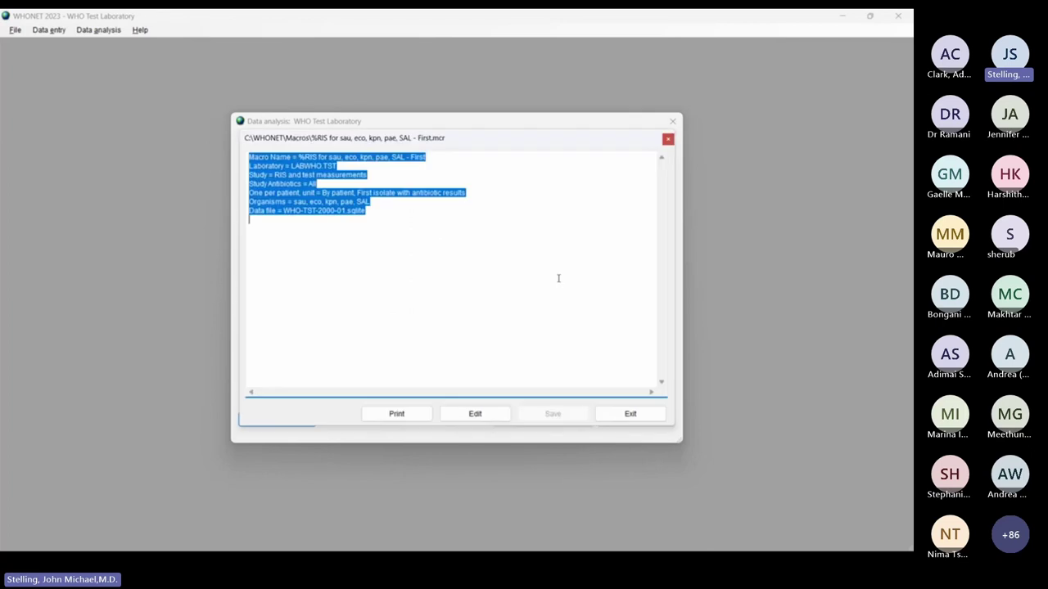
pyautogui.click(374, 202)
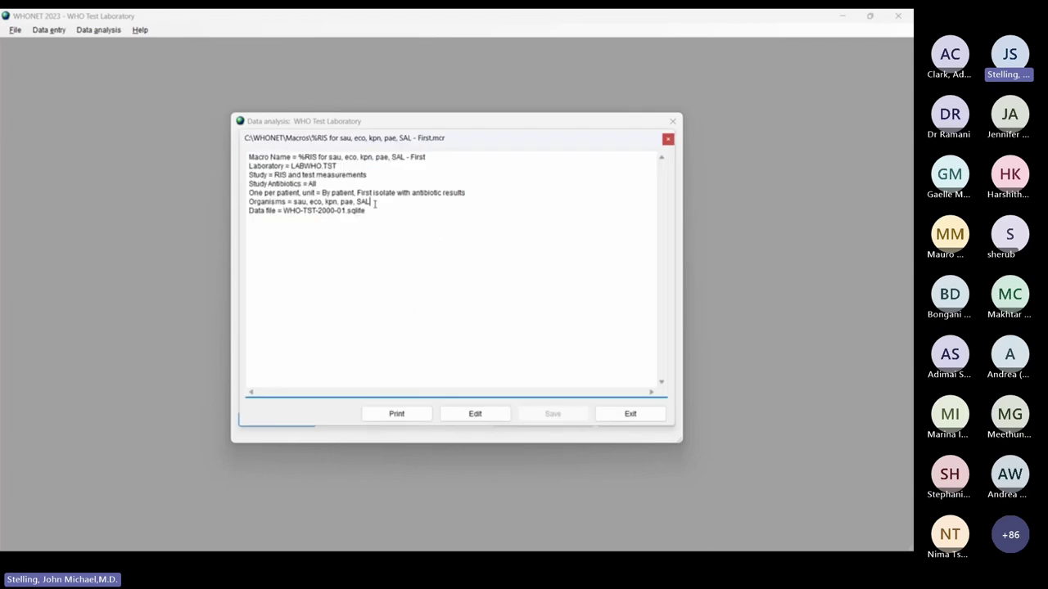
pyautogui.click(630, 414)
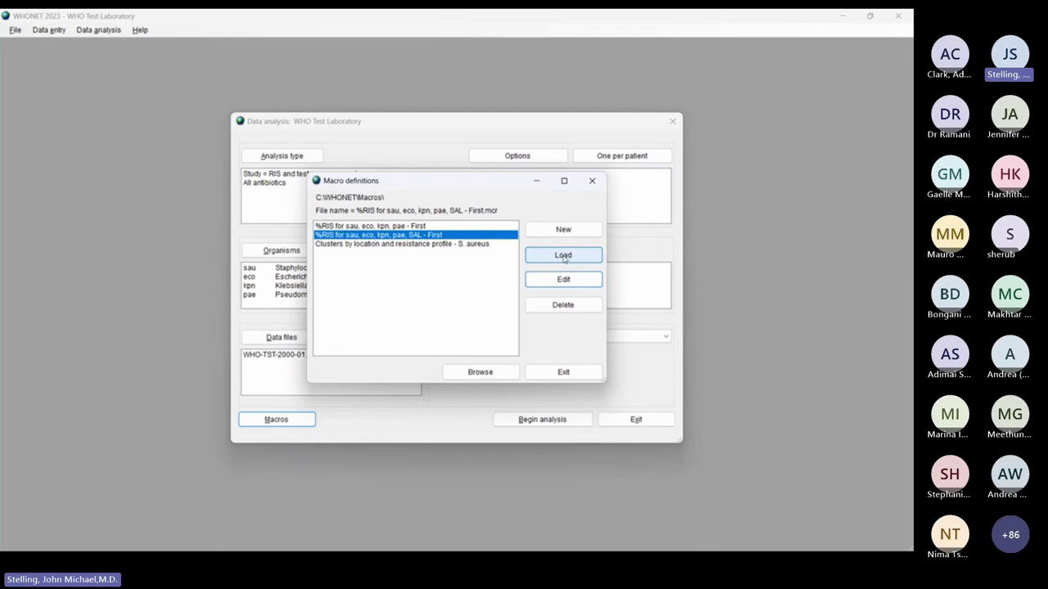
# Load the "%RIS for sau, eco, kpn, pae, SAL - First" macro, run its analysis and go through every organism's results.
pyautogui.click(563, 256)
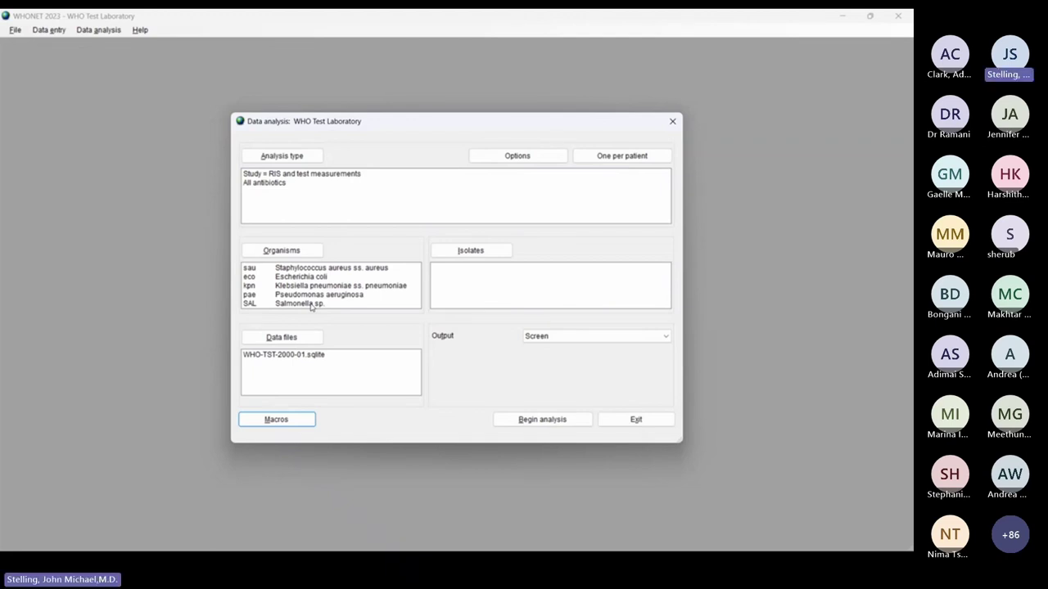
pyautogui.click(550, 422)
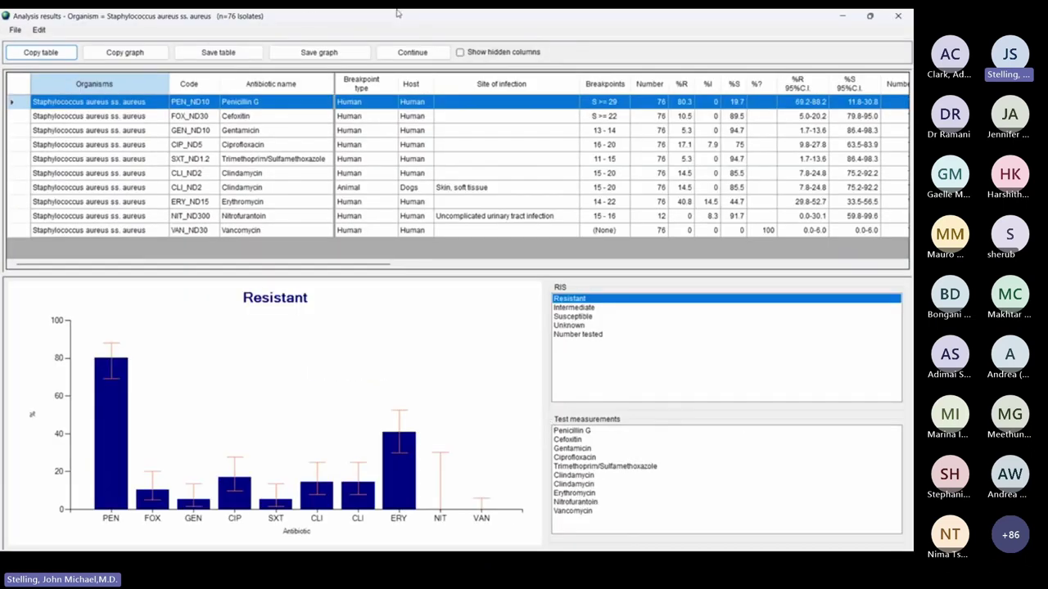
pyautogui.click(421, 53)
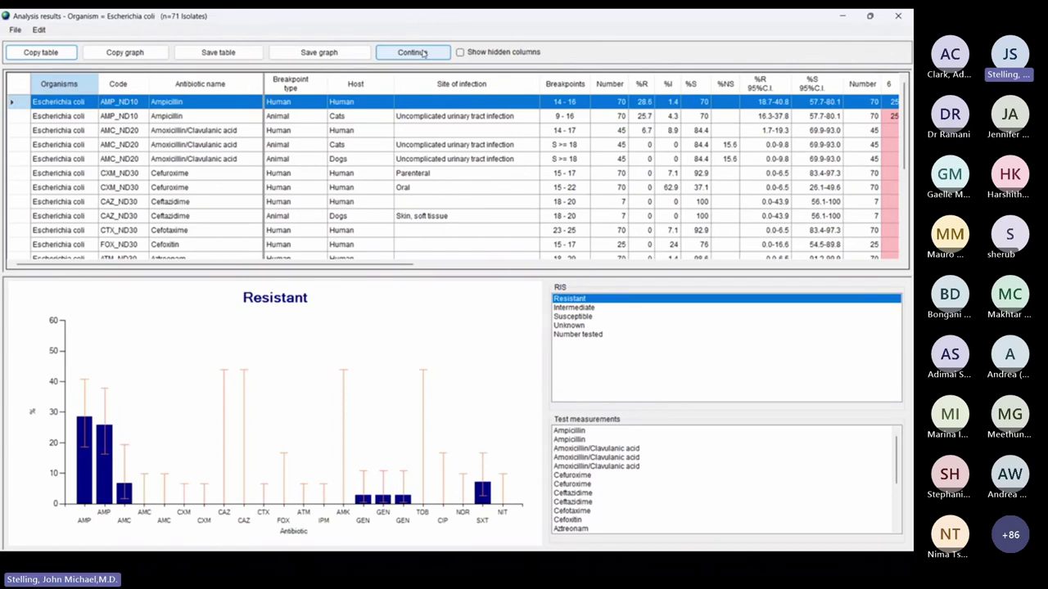
pyautogui.click(413, 53)
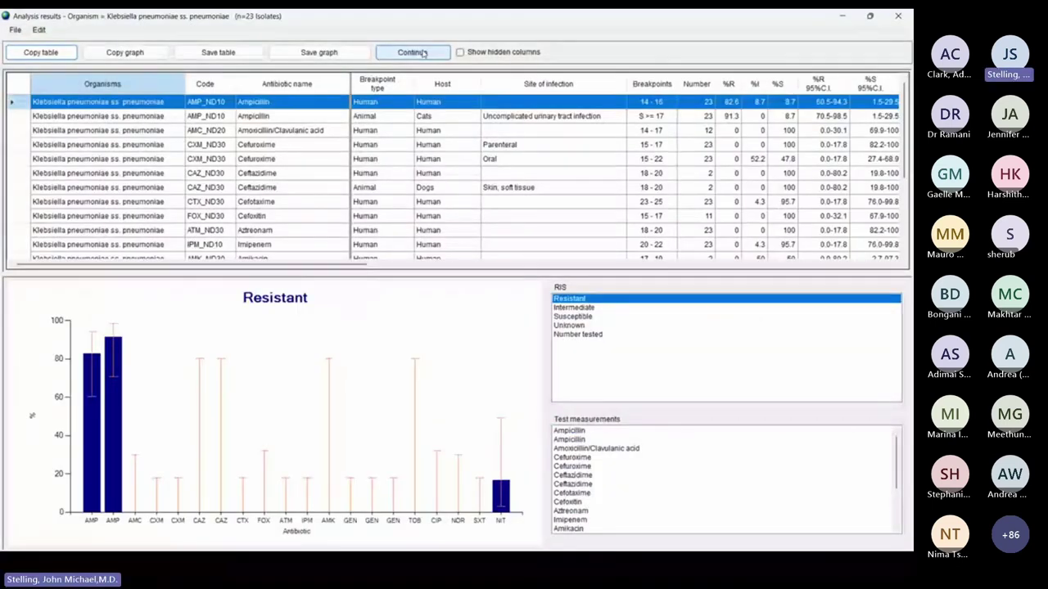
pyautogui.click(412, 52)
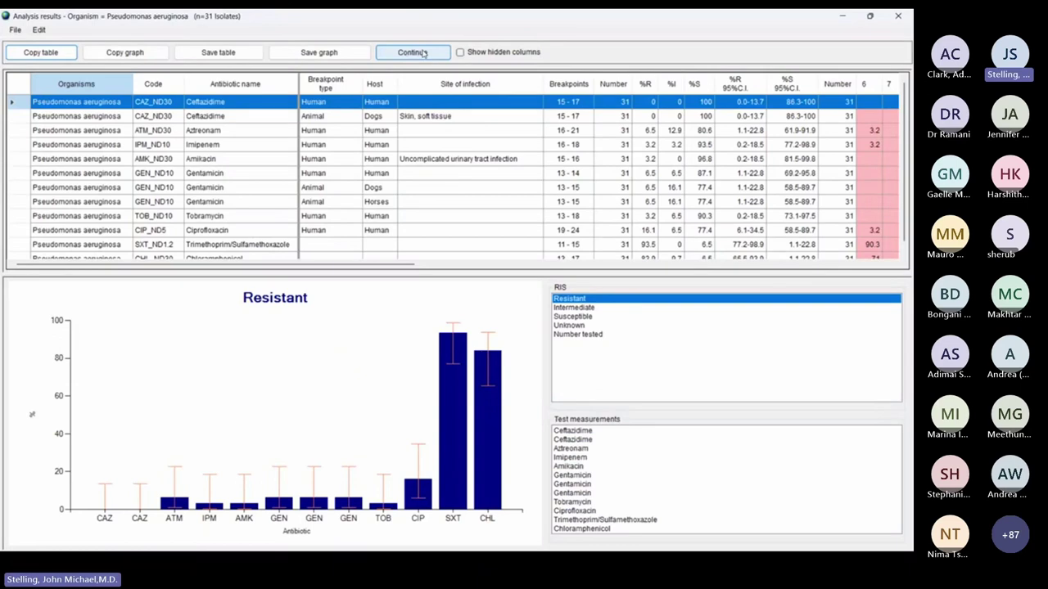
pyautogui.click(413, 52)
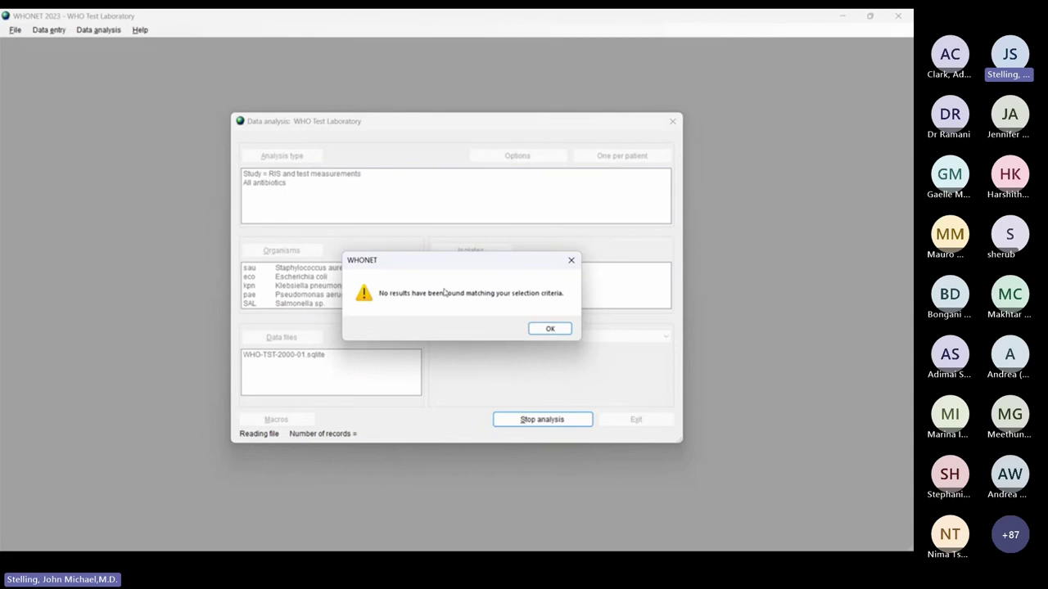
pyautogui.click(550, 329)
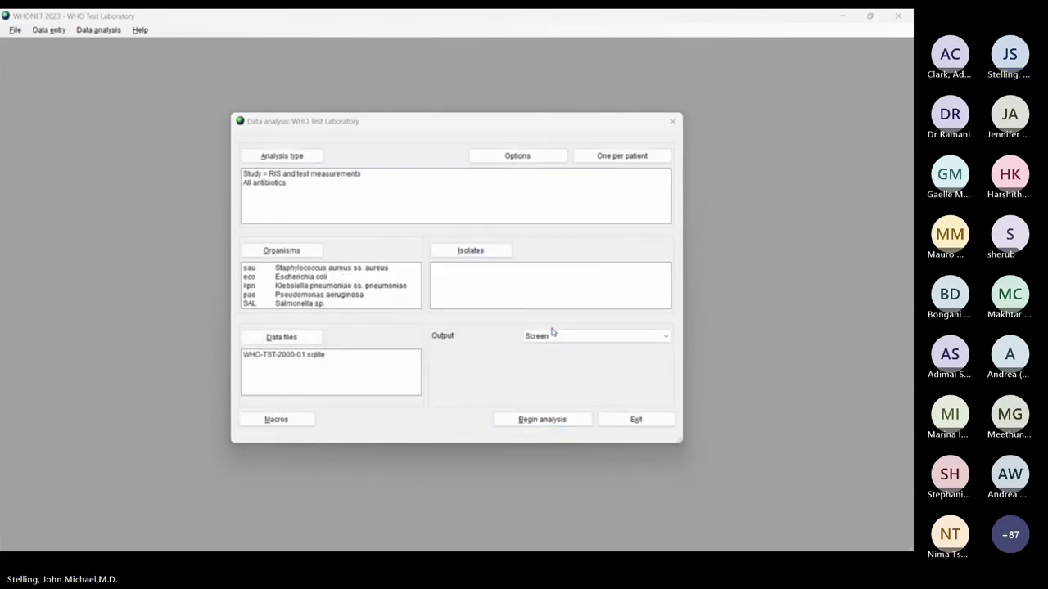
# Run the analysis again, advance to the Klebsiella pneumoniae results and stop the analysis there.
pyautogui.click(543, 421)
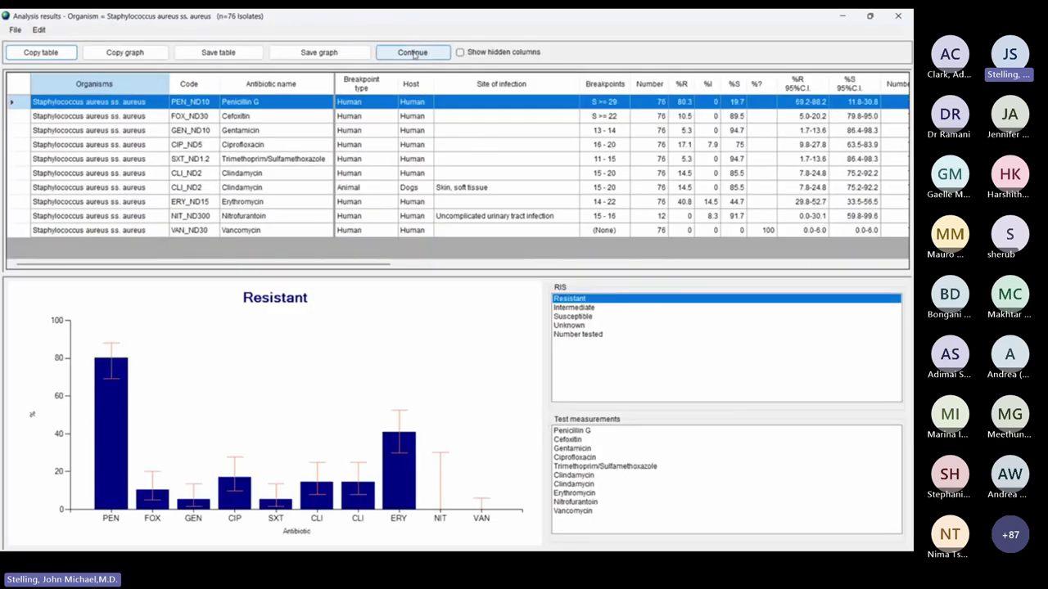
pyautogui.click(412, 53)
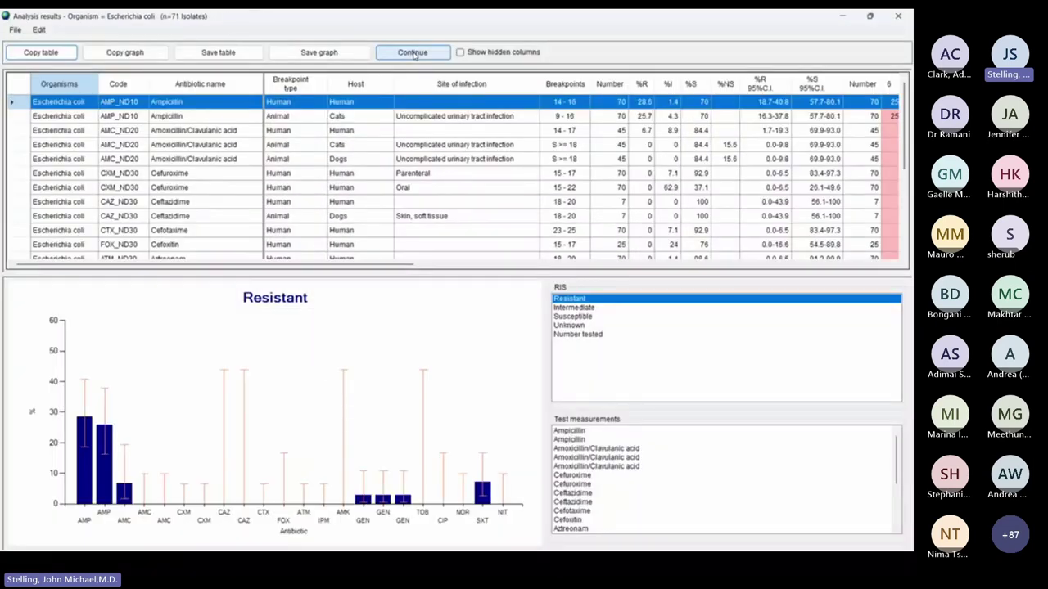
pyautogui.click(412, 53)
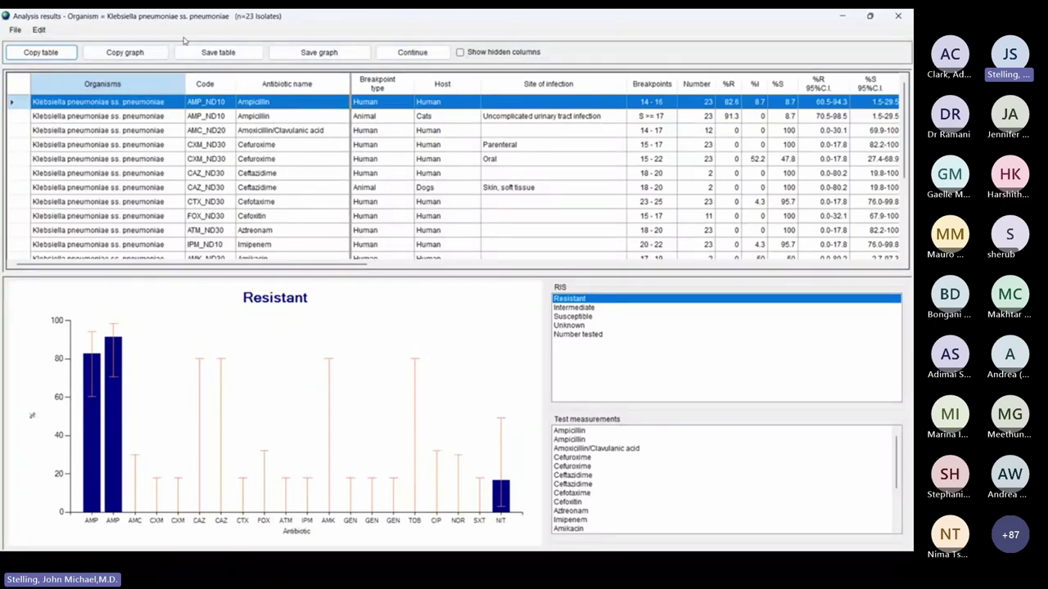
pyautogui.click(15, 30)
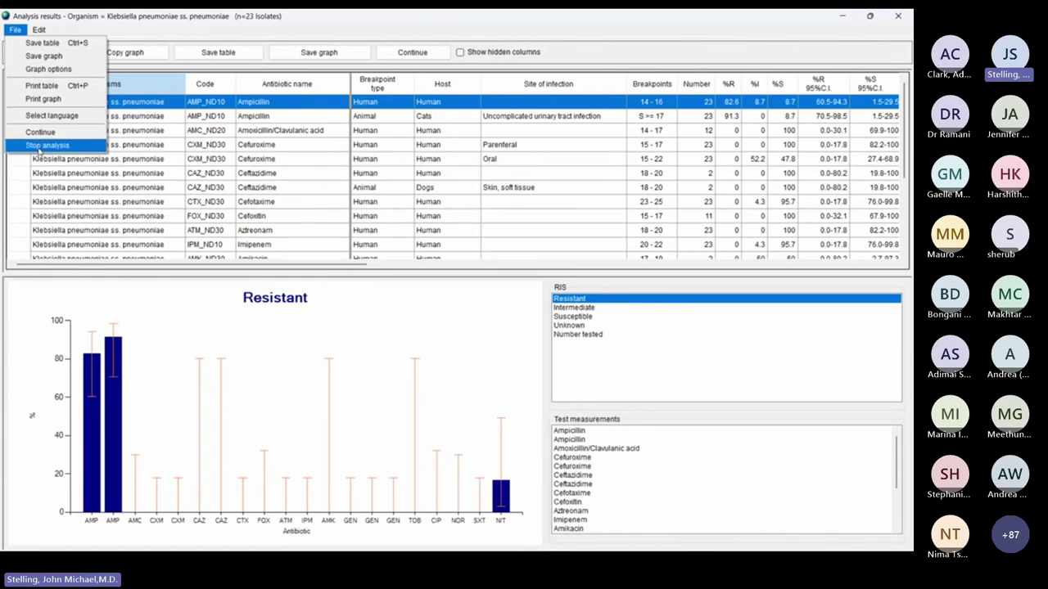
pyautogui.click(35, 145)
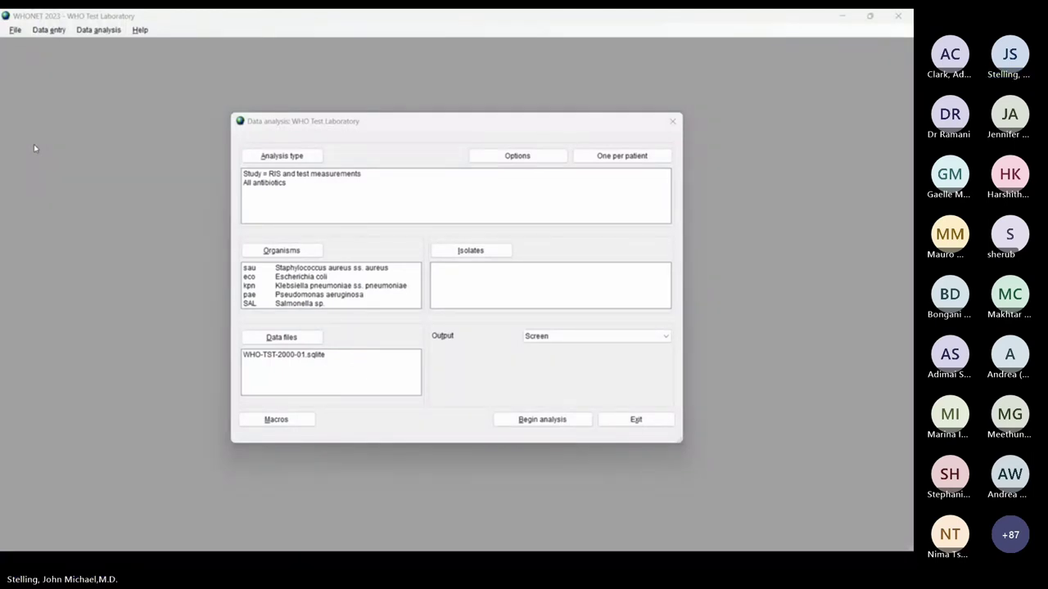
# Switch to the PowerPoint slide show and advance to the slide "How to share or backup a WHONET macro".
pyautogui.press('Tab')
pyautogui.press('Tab')
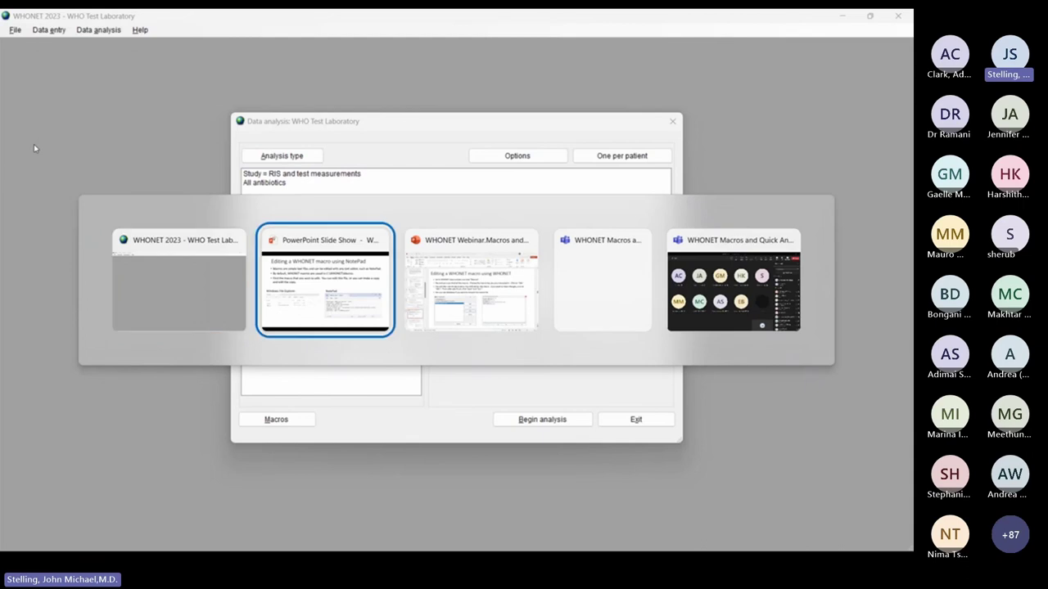
pyautogui.hotkey('alt', 'Tab')
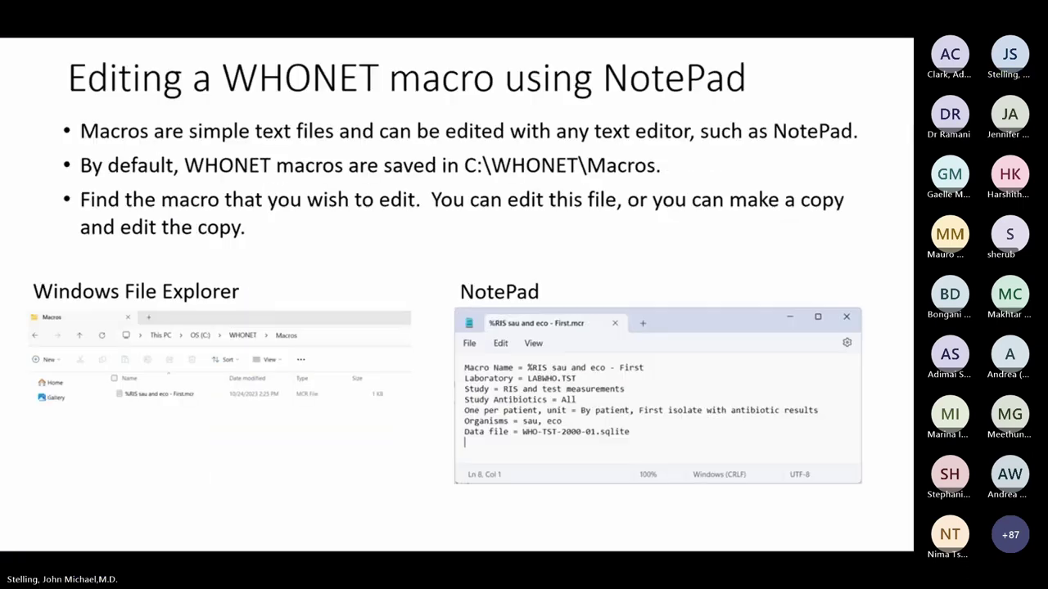
pyautogui.press('Right')
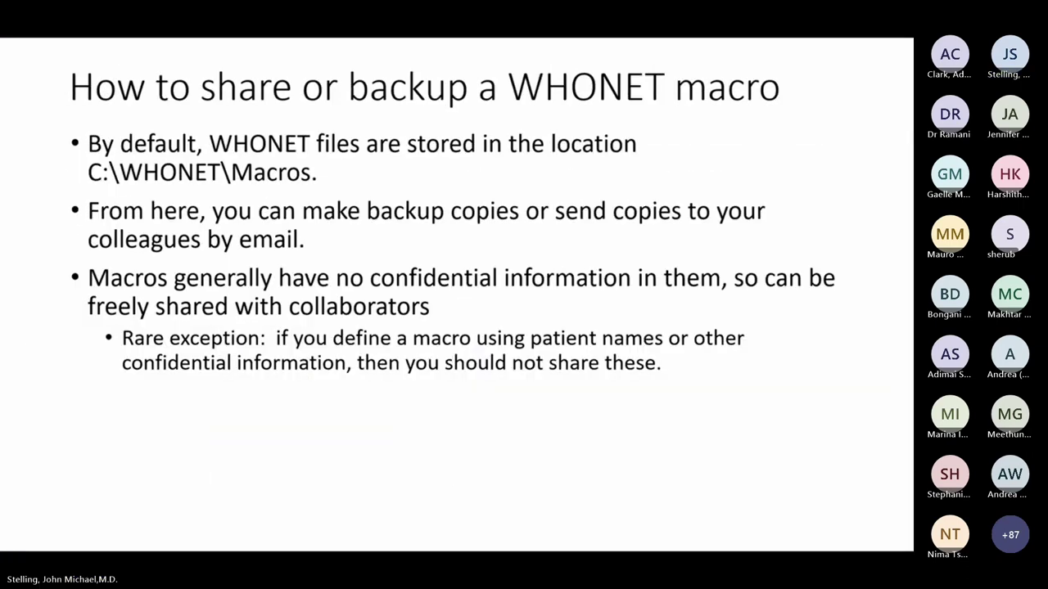
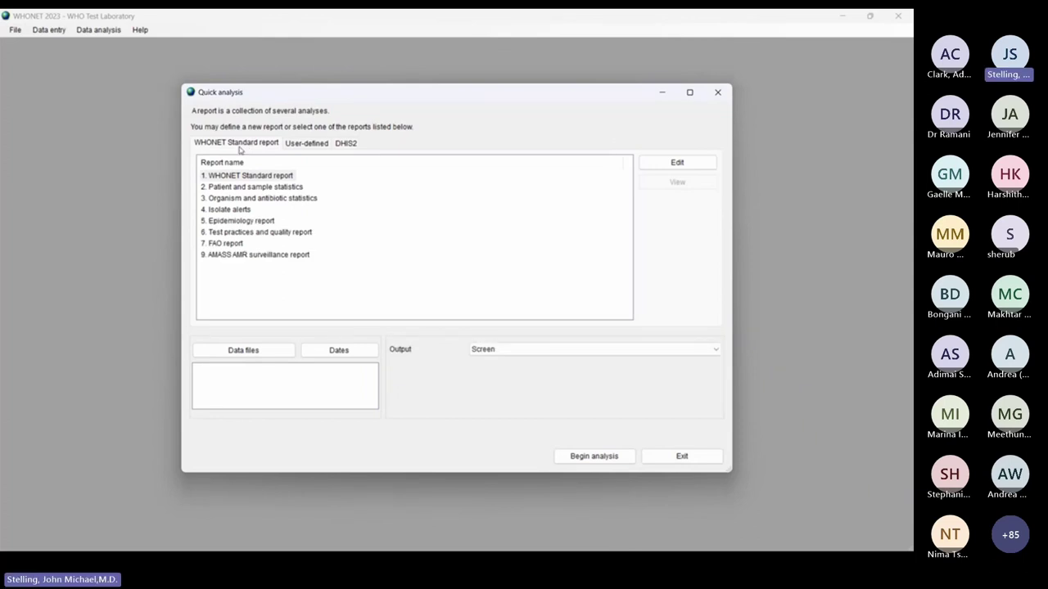
# Examine each WHONET standard report in Quick analysis, from "1. WHONET Standard report" through "9. AMASS AMR surveillance report", with its output setting.
pyautogui.click(219, 177)
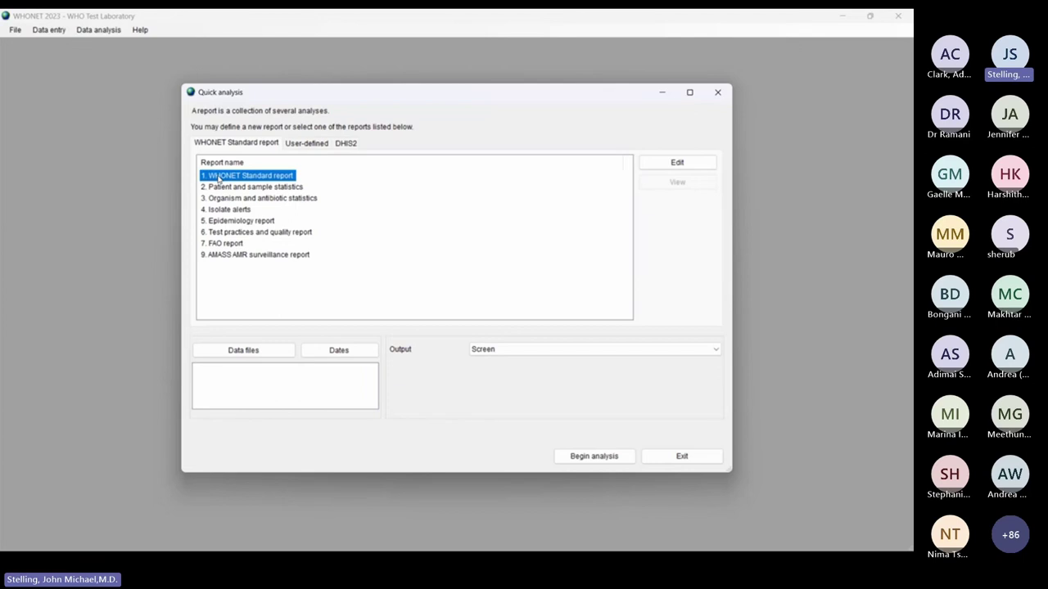
pyautogui.press('Down')
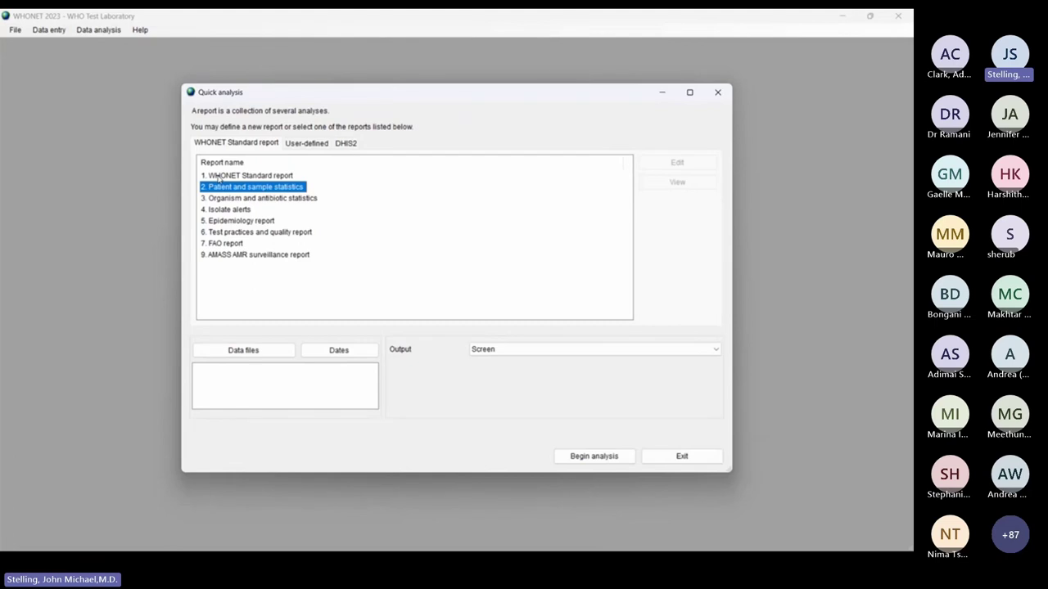
pyautogui.press('Down')
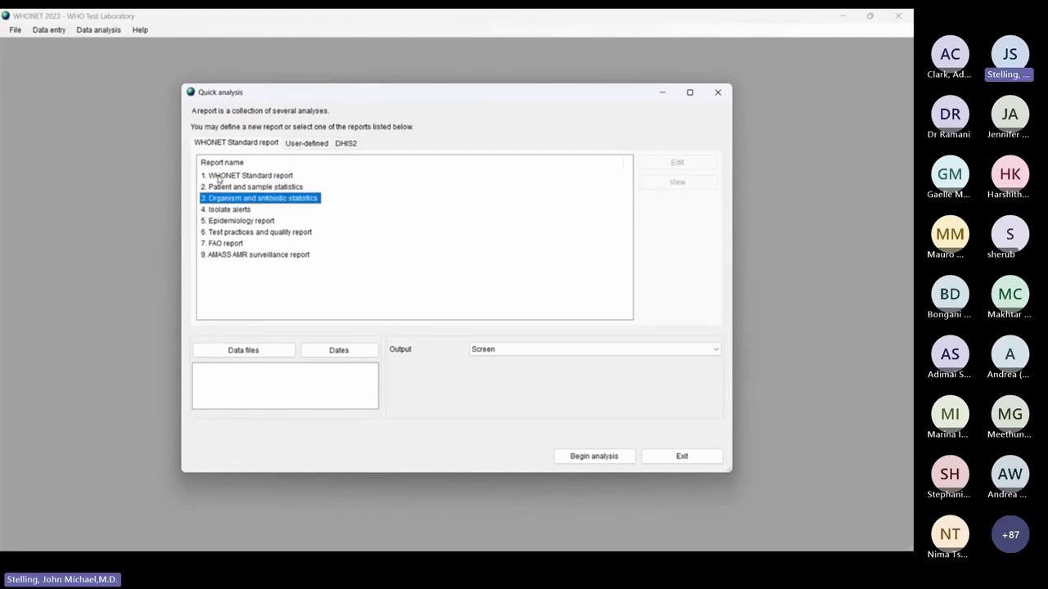
pyautogui.press('Down')
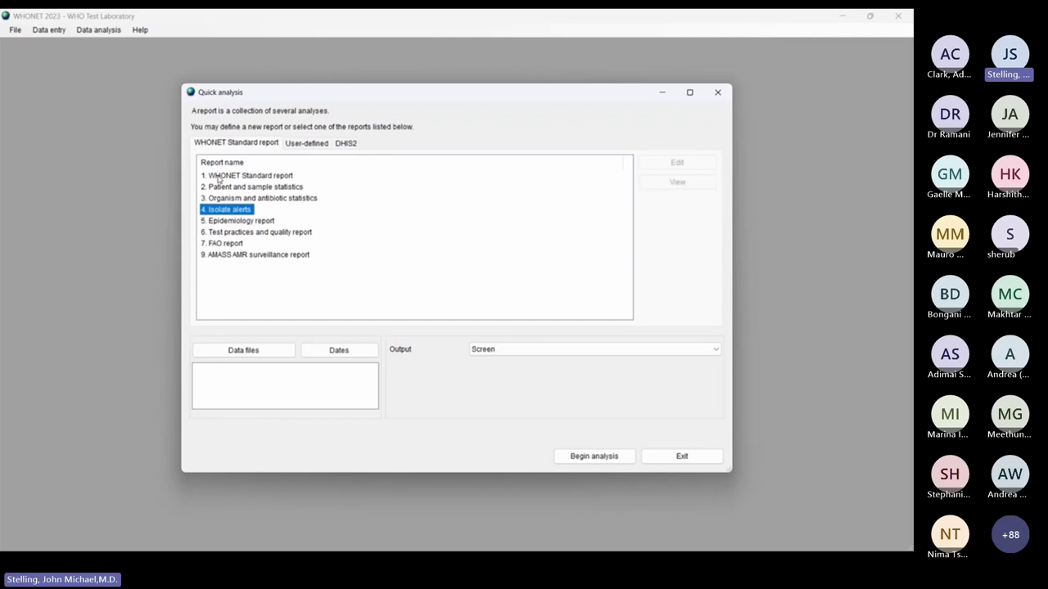
pyautogui.press('Down')
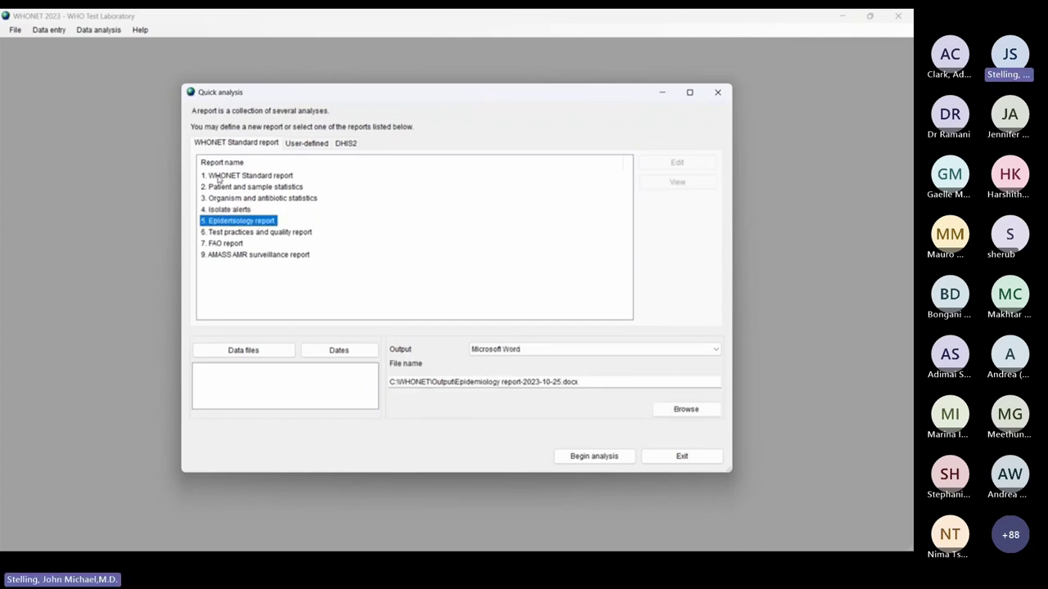
pyautogui.press('Down')
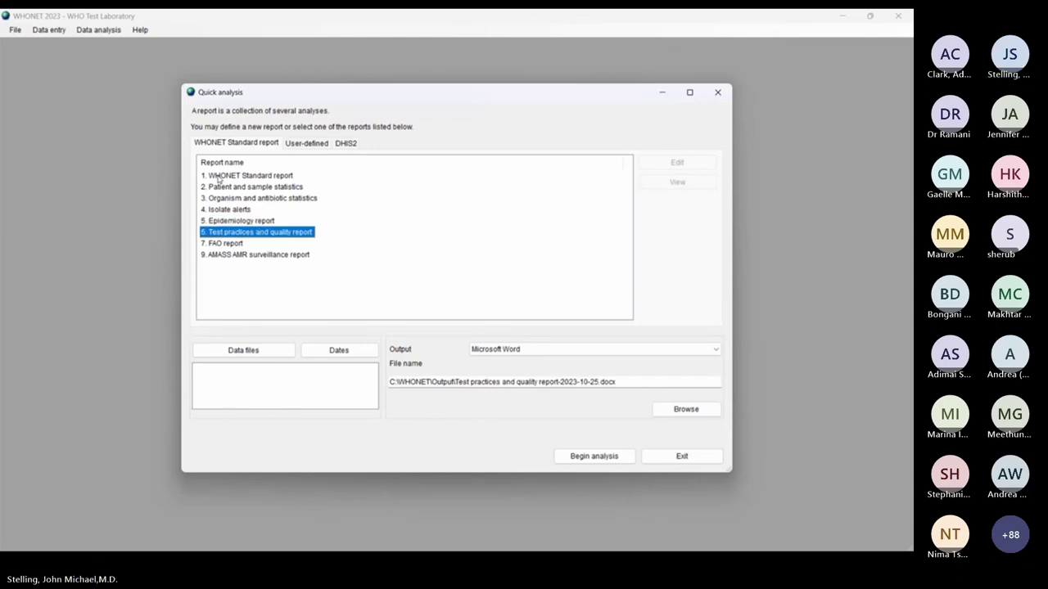
pyautogui.press('Down')
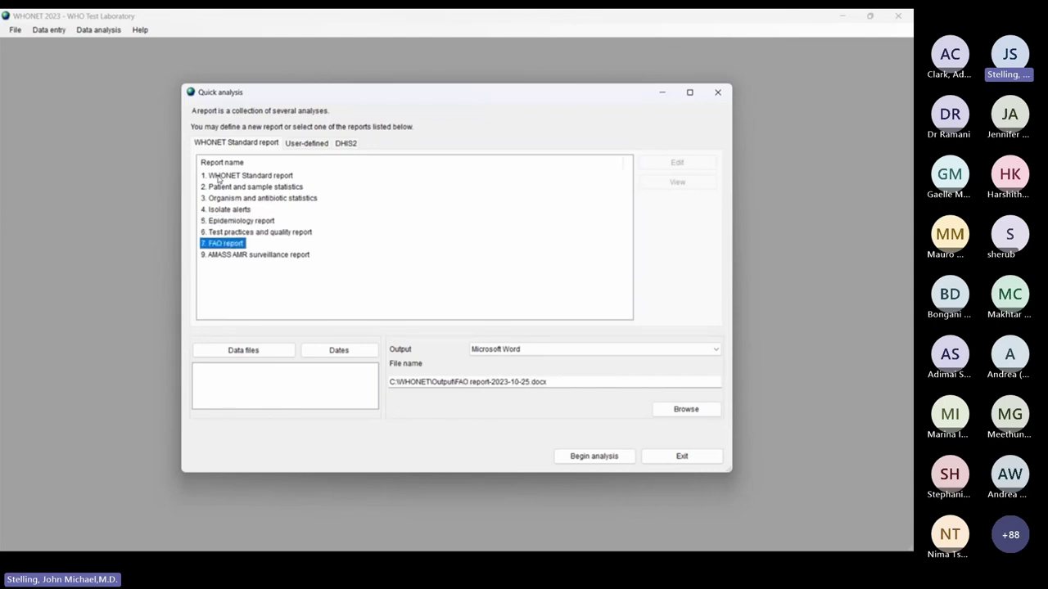
pyautogui.press('Down')
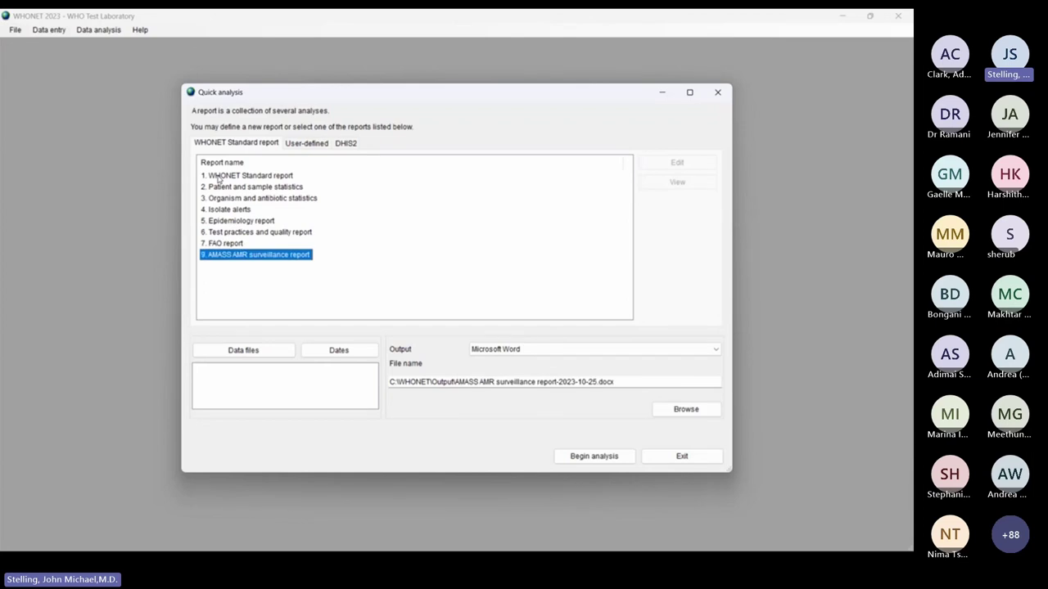
# Select "3. Organism and antibiotic statistics" as the quick analysis report.
pyautogui.press('Up')
pyautogui.press('Up')
pyautogui.press('Up')
pyautogui.press('Up')
pyautogui.press('Up')
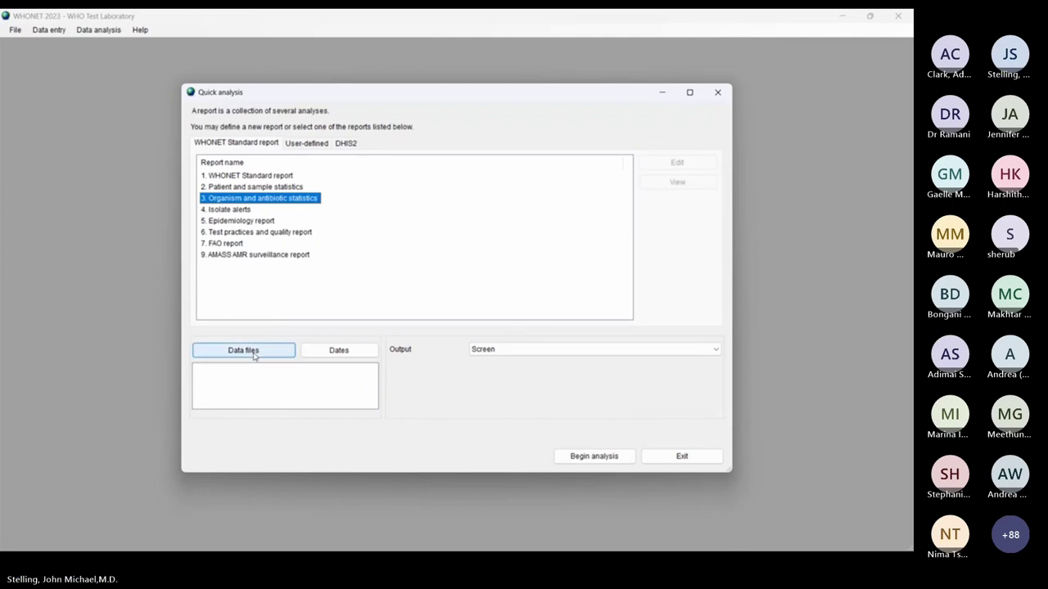
# Add WHO-TST-2000-01.sqlite, WHO-TST-2000-OneHealth.sqlite and WHO-TST-2023.sqlite to the list of data files for the report.
pyautogui.click(254, 352)
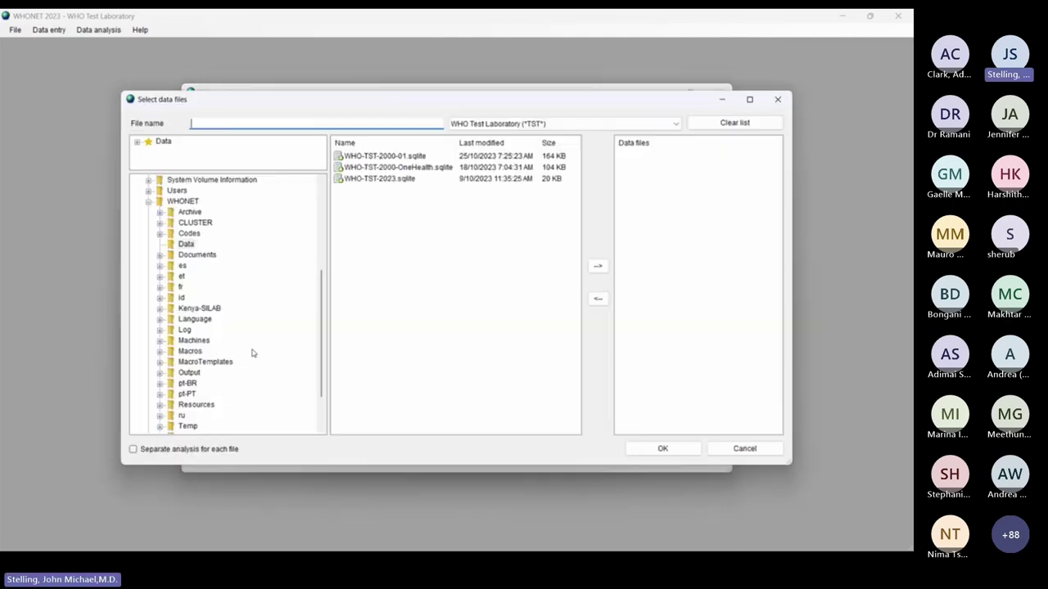
pyautogui.doubleClick(380, 158)
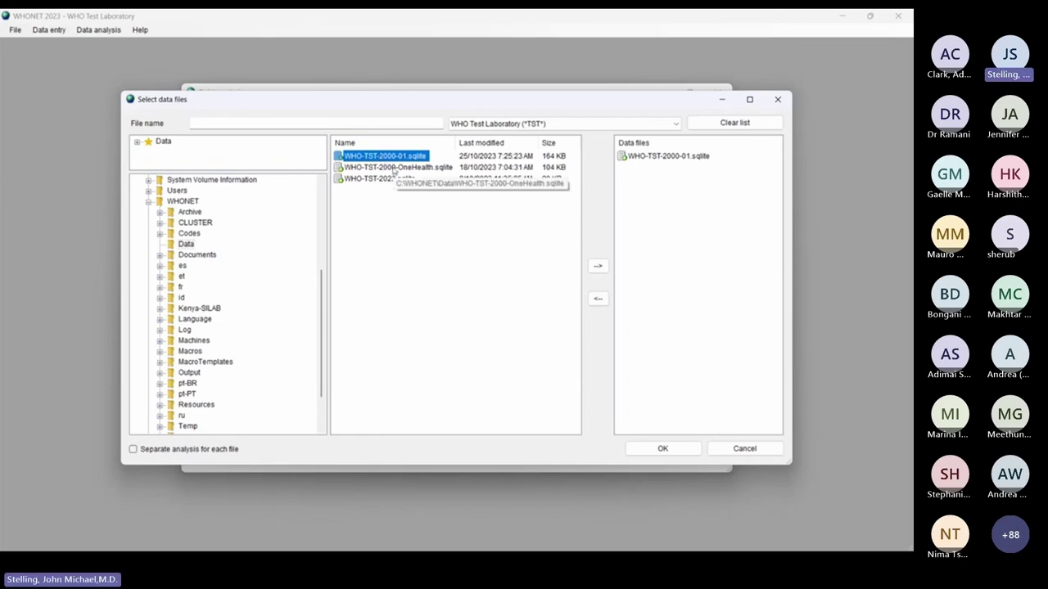
pyautogui.hotkey('ctrl', 'a')
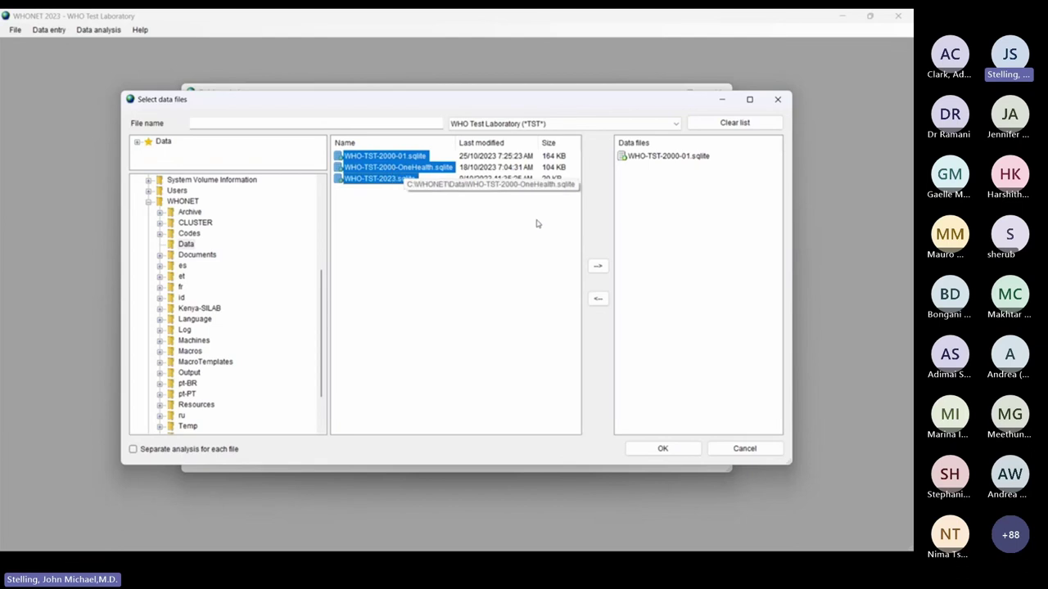
pyautogui.click(600, 266)
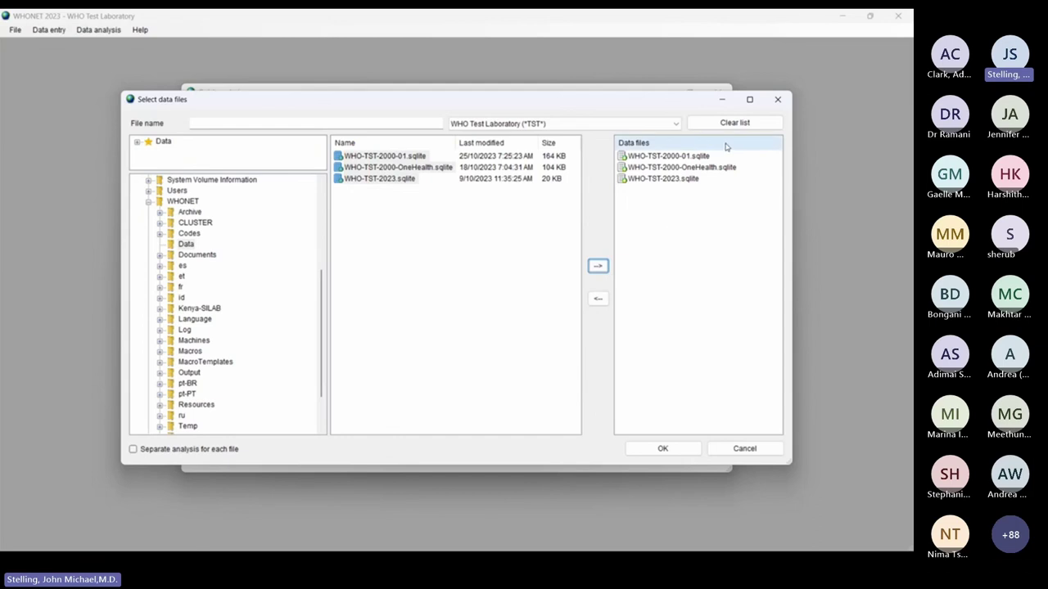
# Replace the selected data files with only WHO-TST-2000-01.sqlite and run the organism and antibiotic statistics report.
pyautogui.click(736, 123)
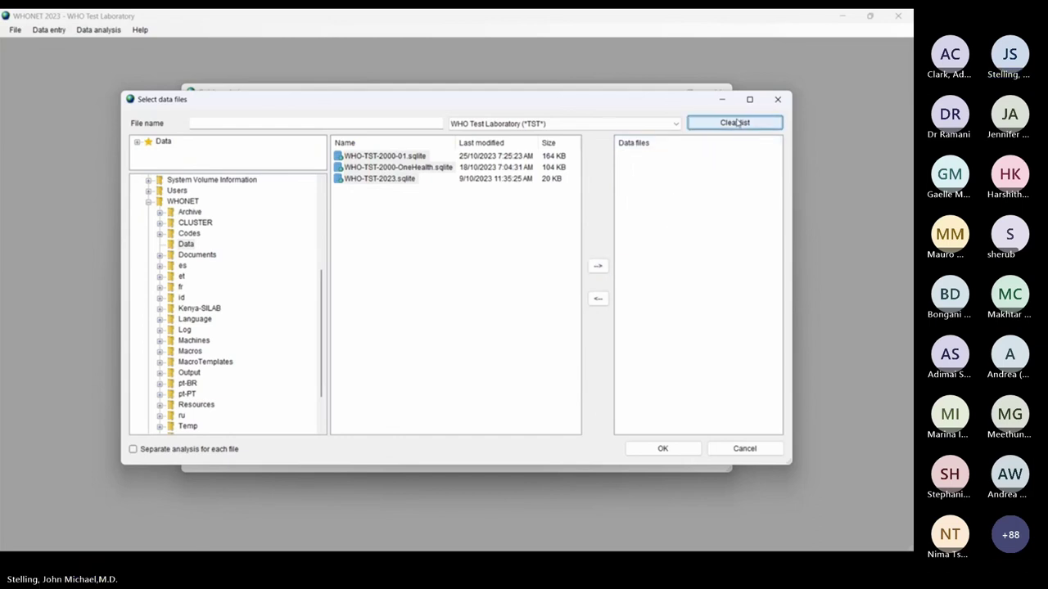
pyautogui.doubleClick(385, 155)
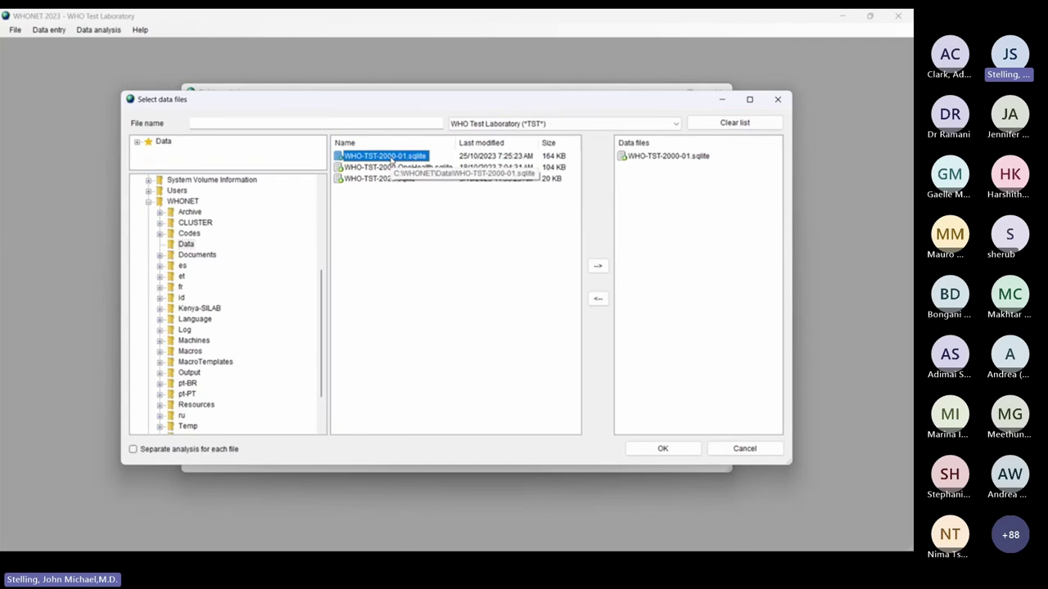
pyautogui.click(663, 449)
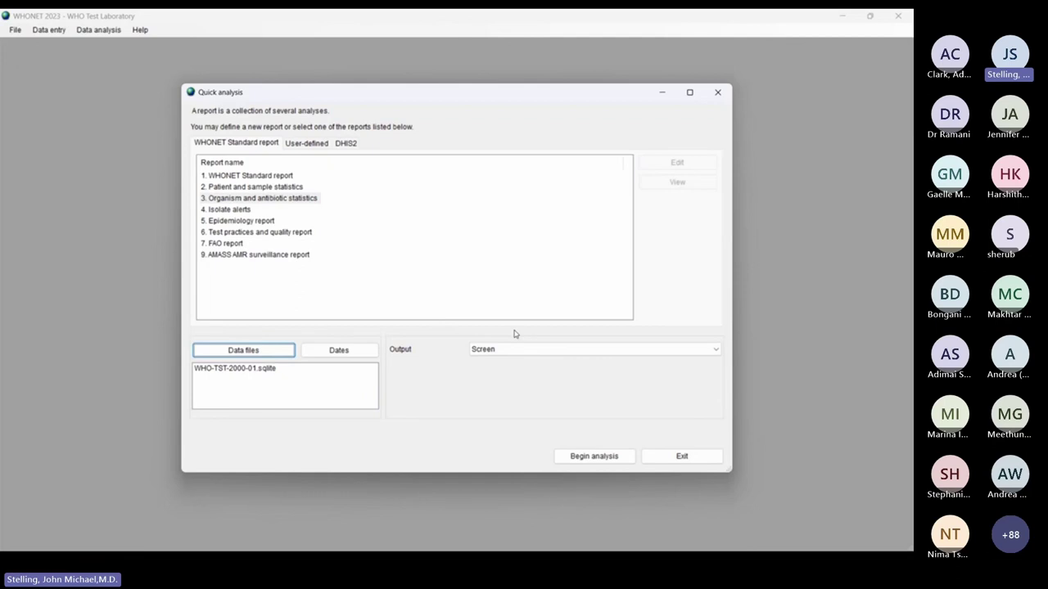
pyautogui.click(595, 455)
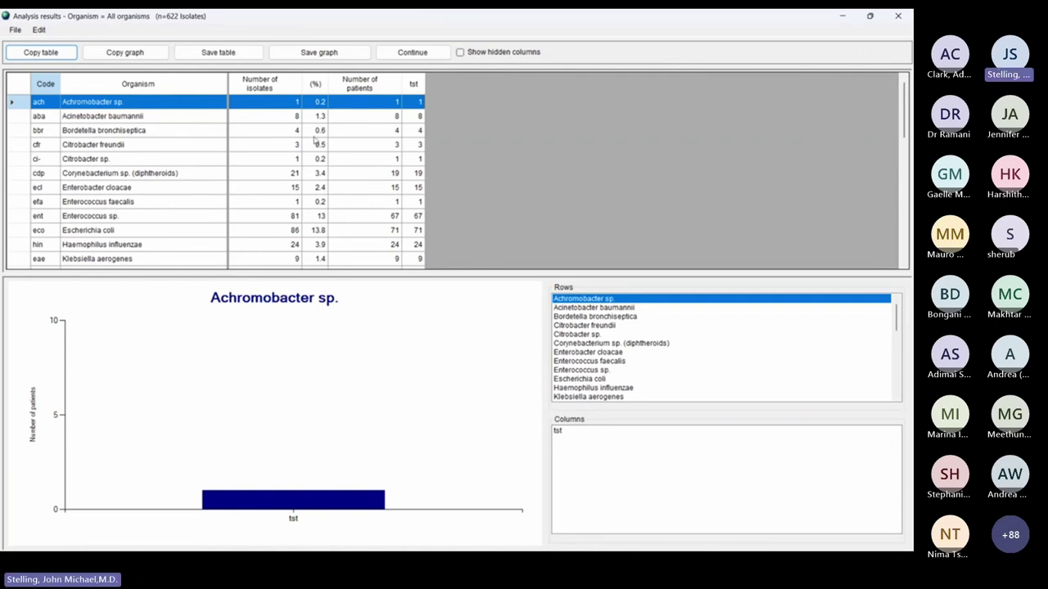
# Sort the organism table by number of isolates in descending order and highlight the five most frequent organisms, through Pseudomonas aeruginosa.
pyautogui.click(269, 88)
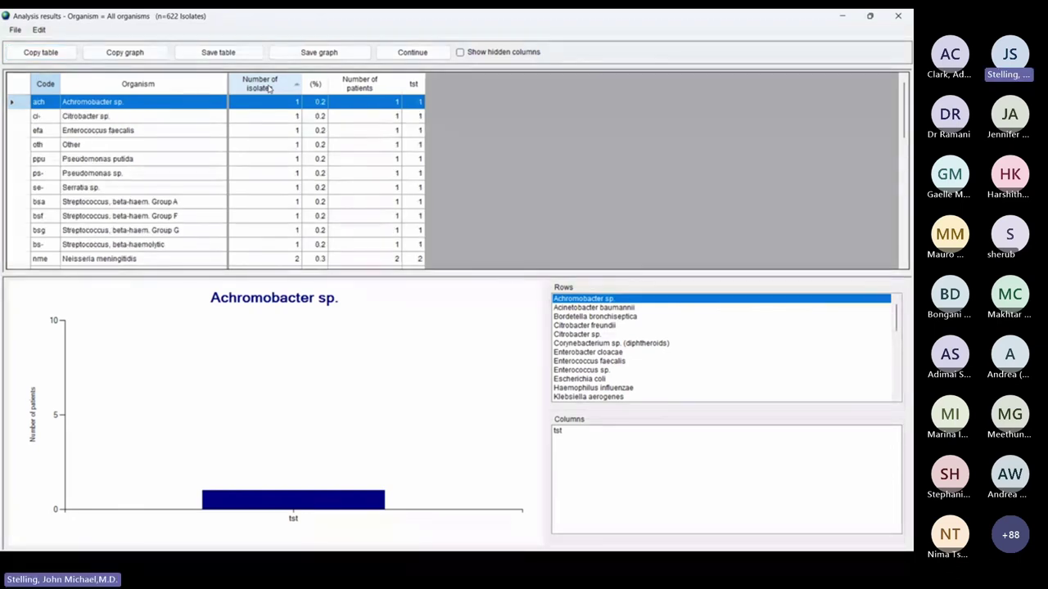
pyautogui.click(269, 88)
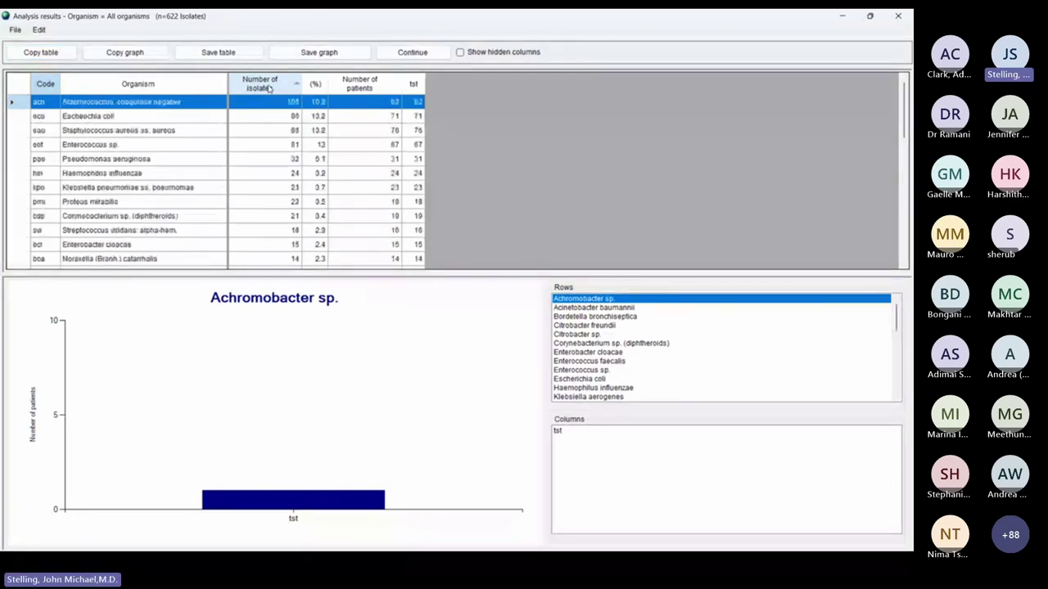
pyautogui.click(189, 104)
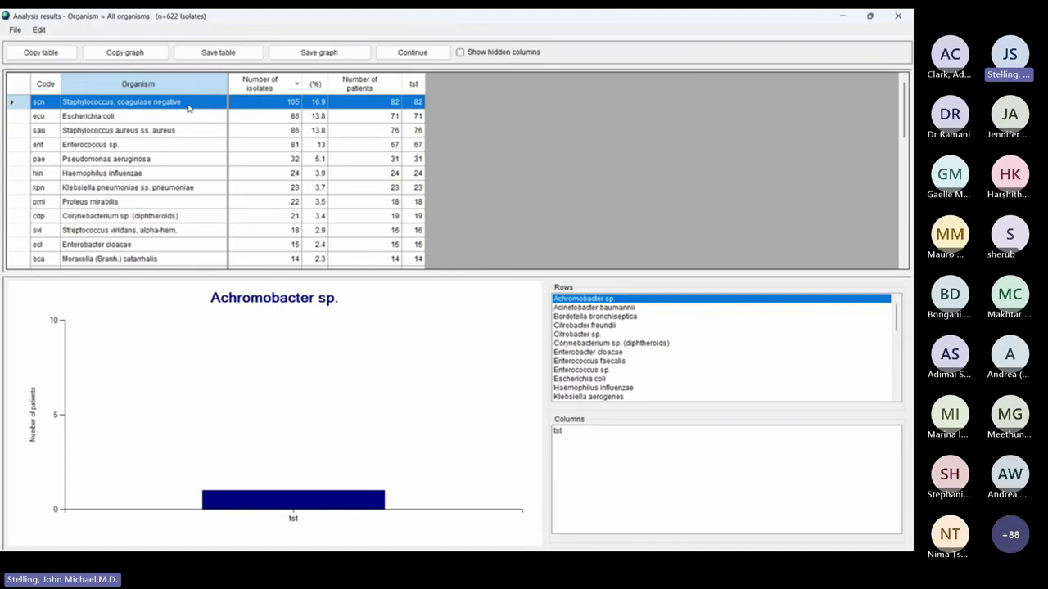
pyautogui.click(163, 121)
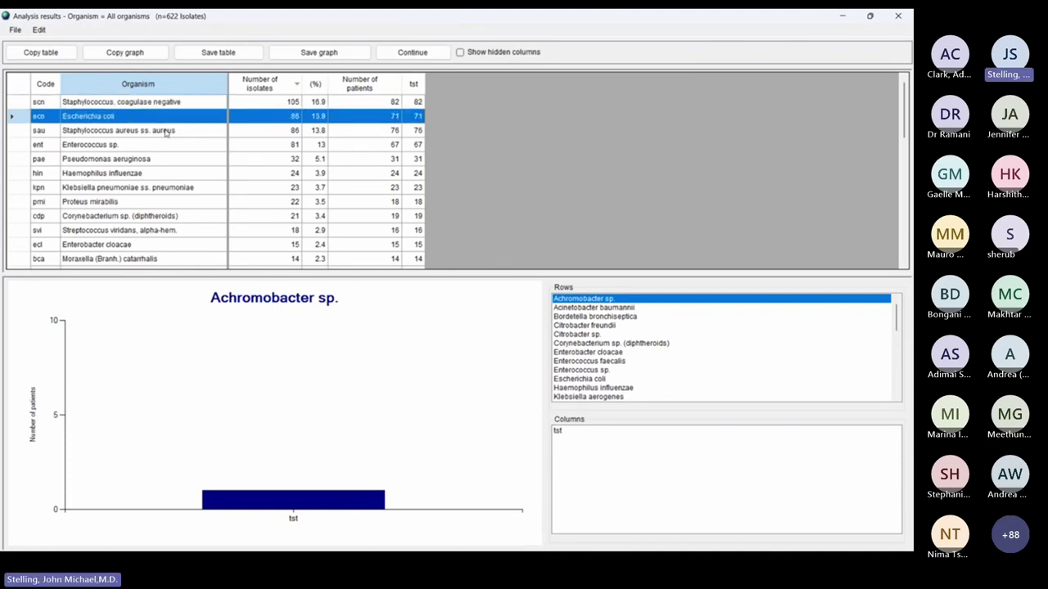
pyautogui.click(167, 133)
pyautogui.click(147, 109)
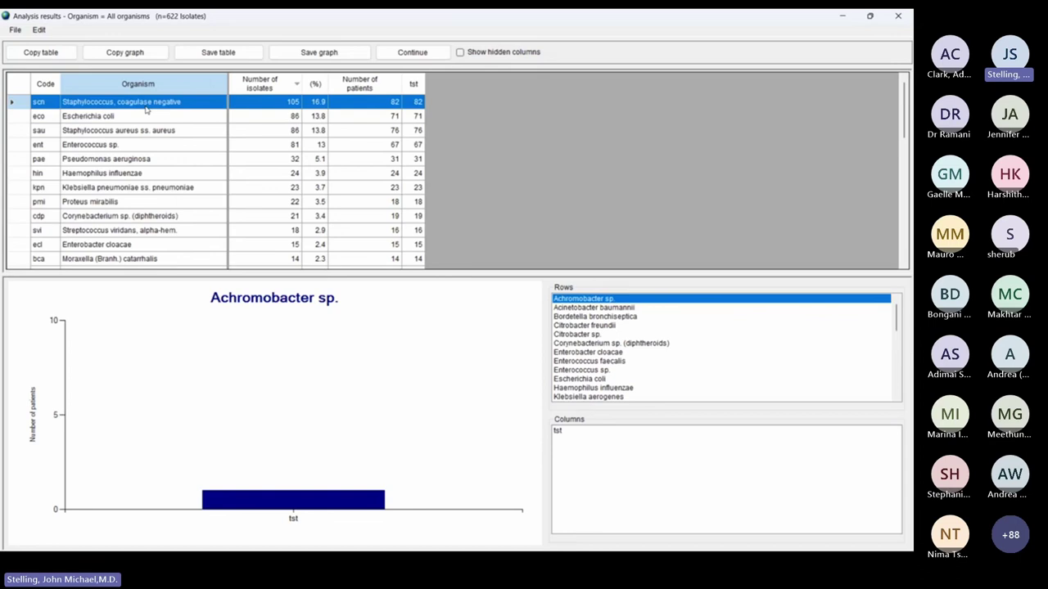
pyautogui.click(146, 159)
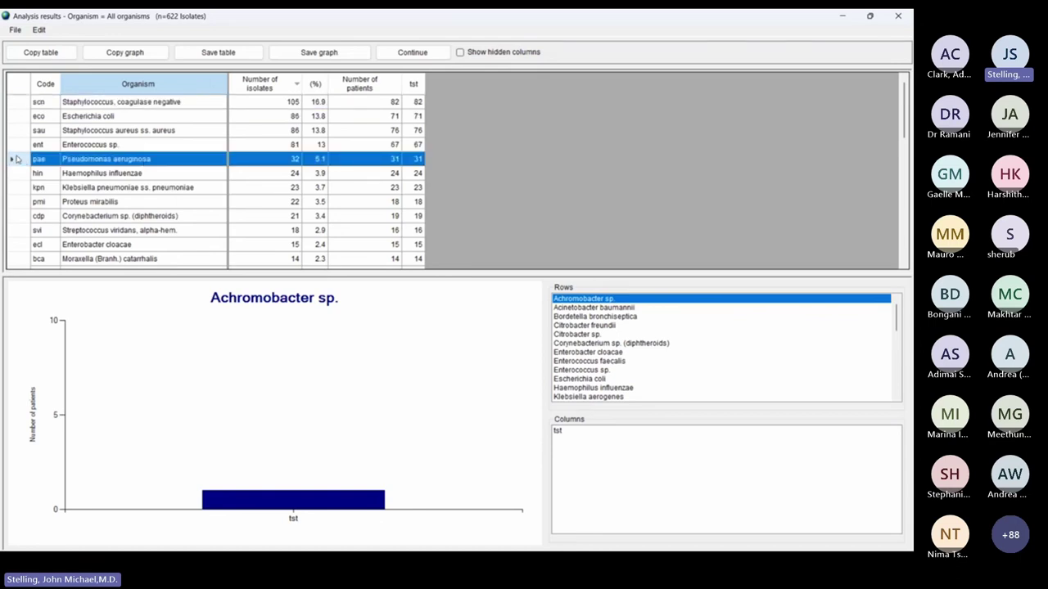
pyautogui.moveTo(17, 159); pyautogui.dragTo(18, 103)
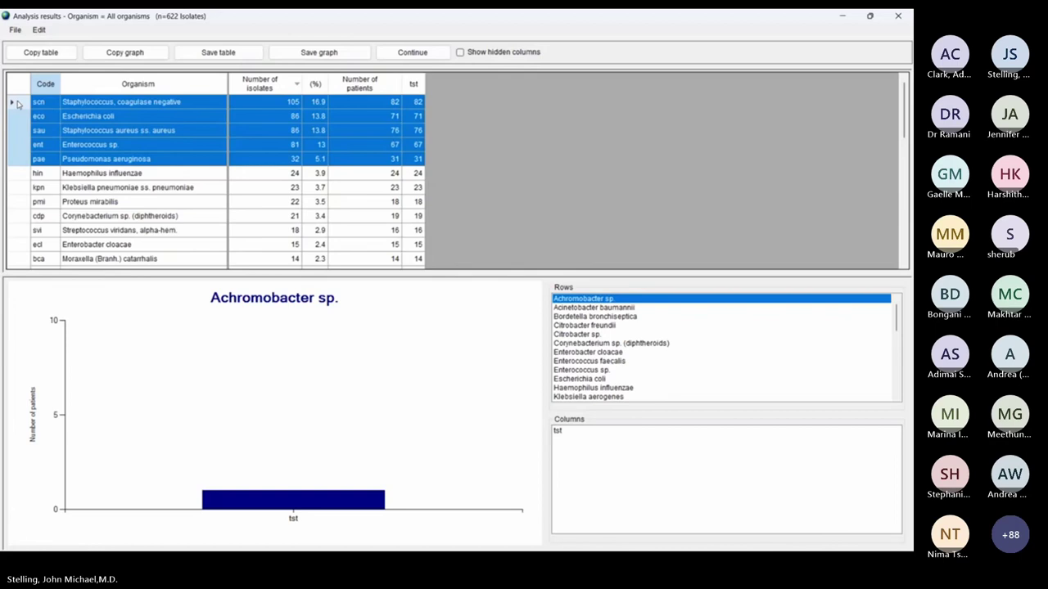
# View the graphs of individual organisms from Citrobacter sp. to Escherichia coli, and graph all organisms for the tst column.
pyautogui.click(584, 334)
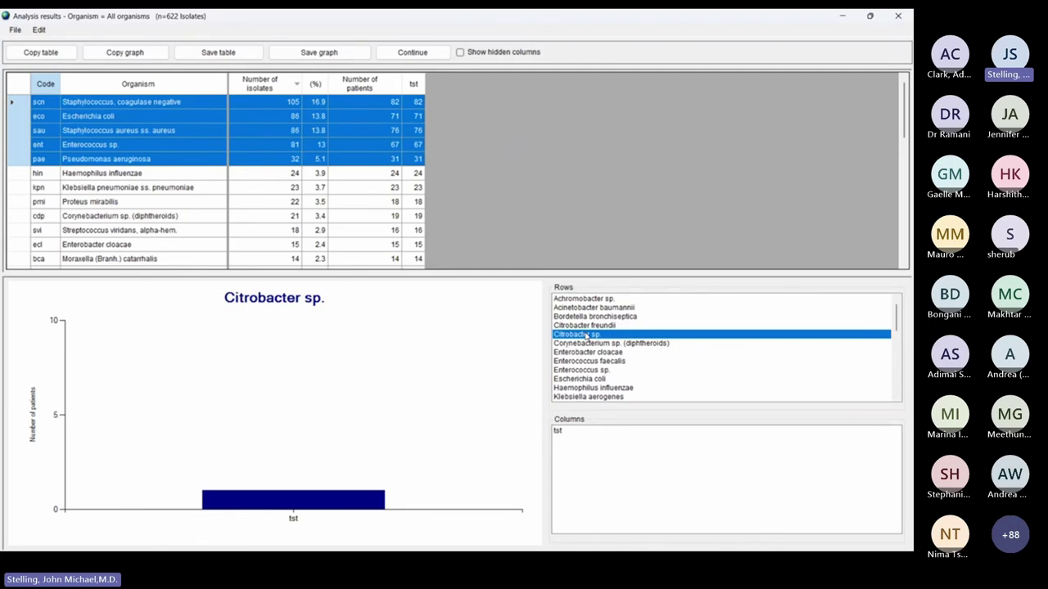
pyautogui.press('Down')
pyautogui.press('Down')
pyautogui.press('Down')
pyautogui.press('Down')
pyautogui.press('Down')
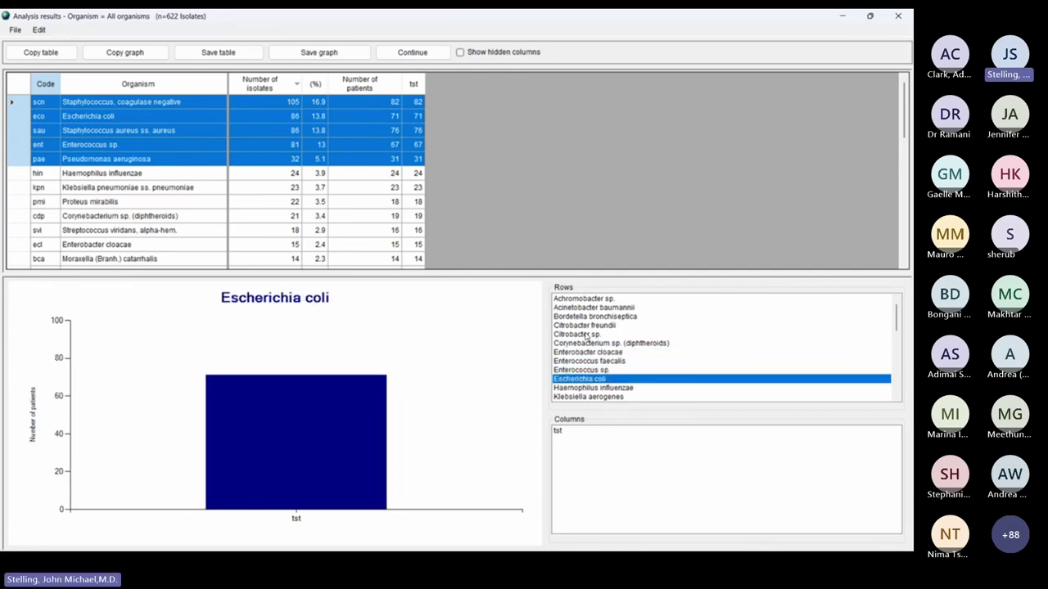
pyautogui.click(563, 434)
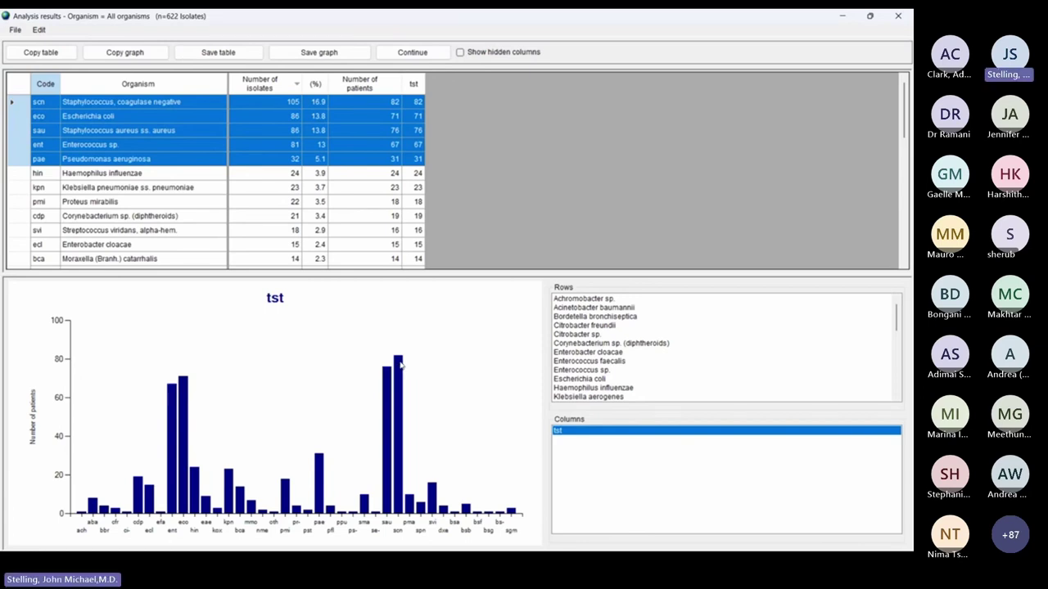
# Highlight the four most frequent organisms in the table, from coagulase-negative Staphylococcus to Enterococcus sp.
pyautogui.click(11, 104)
pyautogui.click(24, 145)
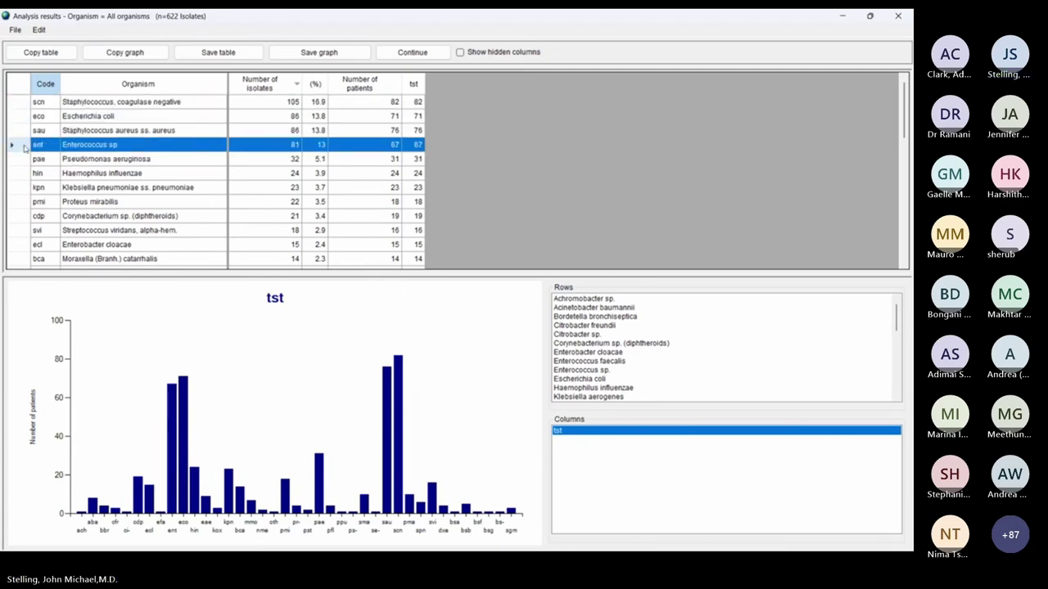
pyautogui.keyDown('shift'); pyautogui.click(19, 102); pyautogui.keyUp('shift')
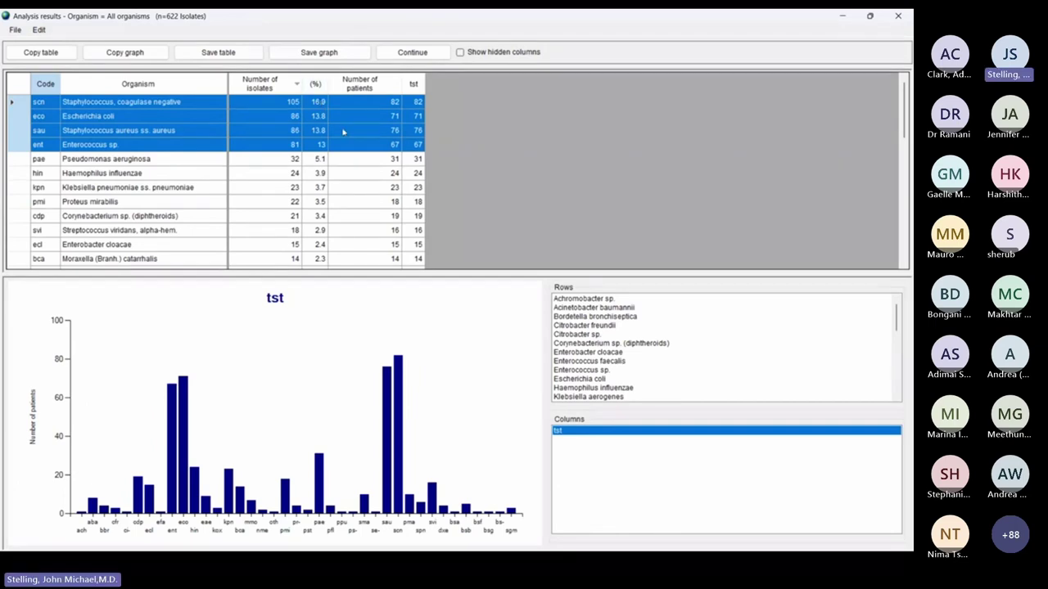
# Continue to the monthly organism table and view the graphs of Escherichia coli, Haemophilus influenzae and Klebsiella aerogenes.
pyautogui.click(413, 53)
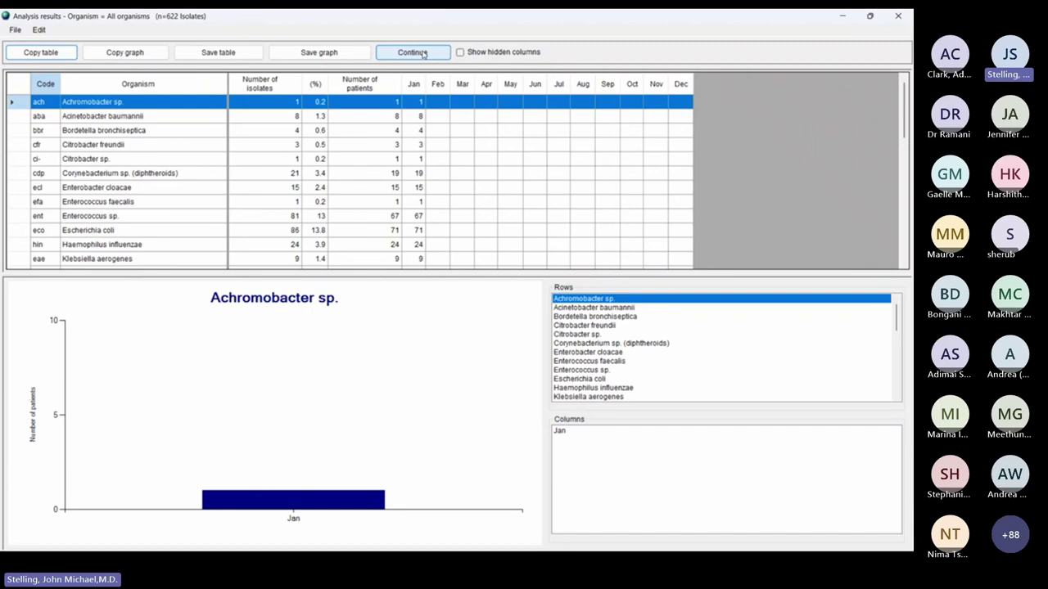
pyautogui.click(579, 379)
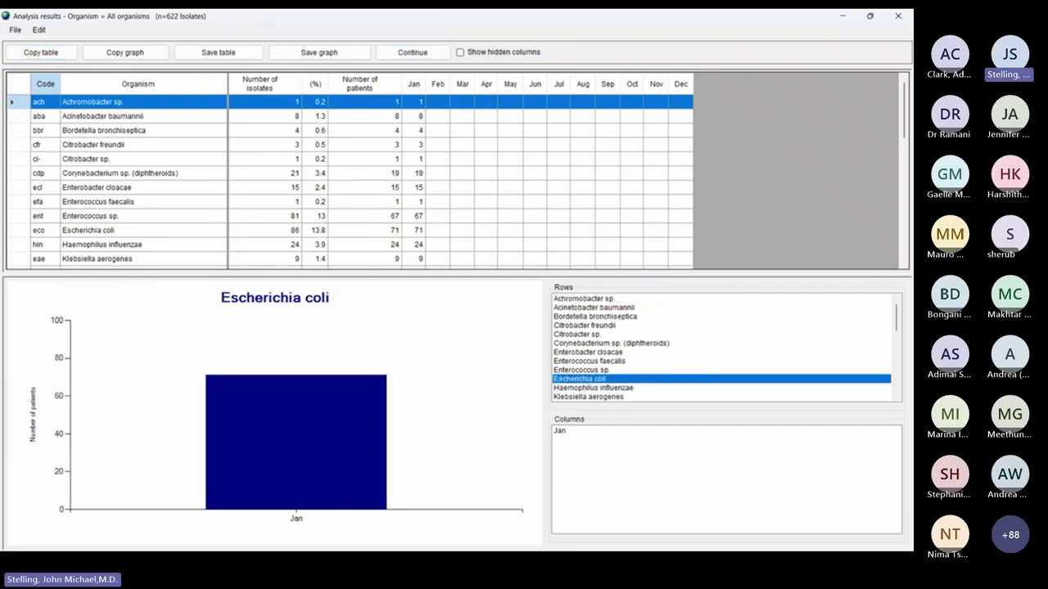
pyautogui.click(592, 388)
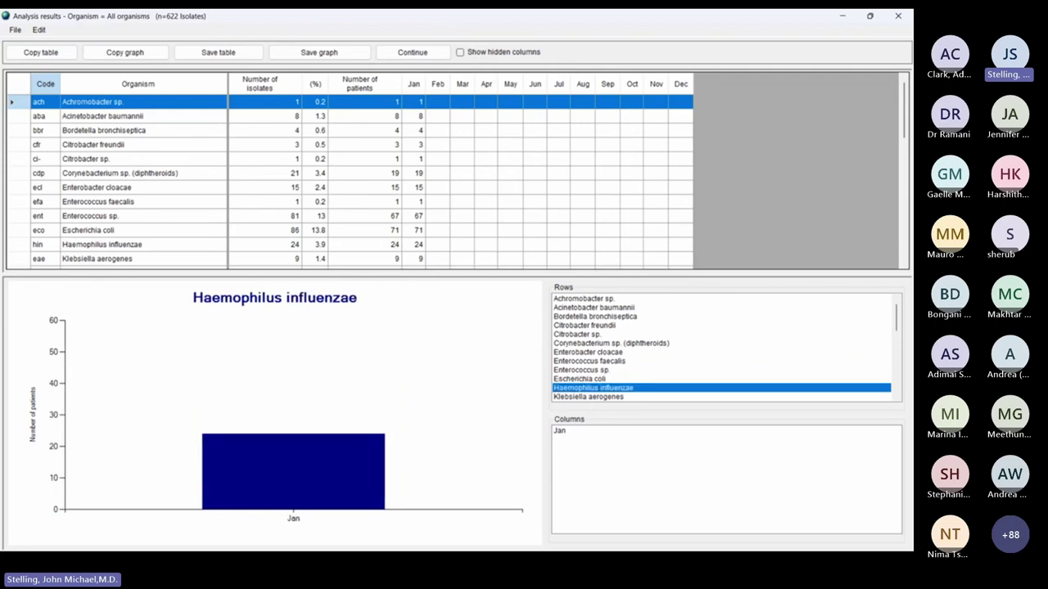
pyautogui.click(588, 396)
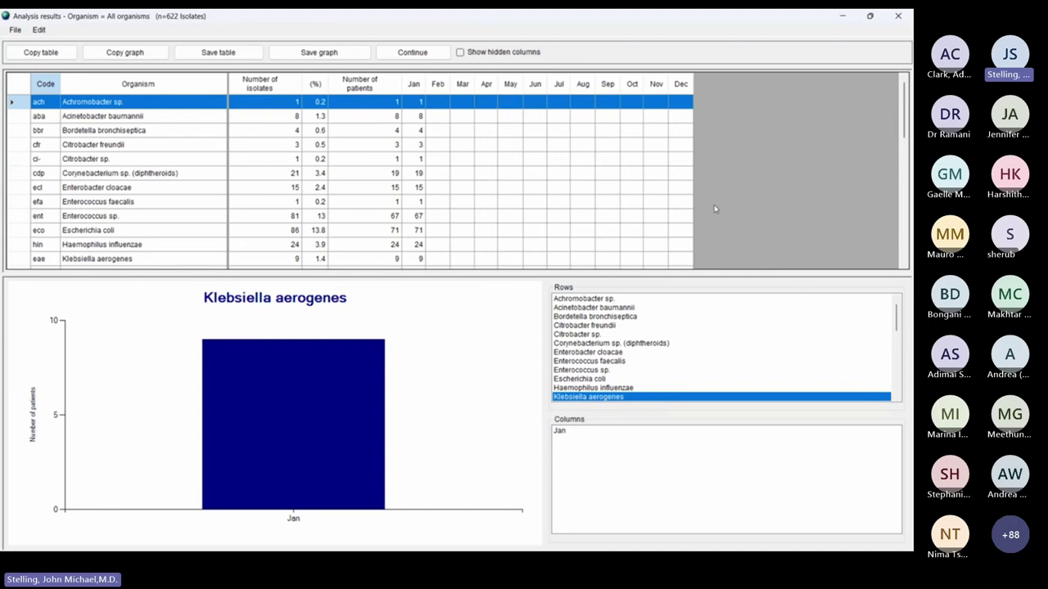
# Continue to the breakdown by sex, sort organisms in descending order by f and by m, and graph each of these columns.
pyautogui.click(416, 50)
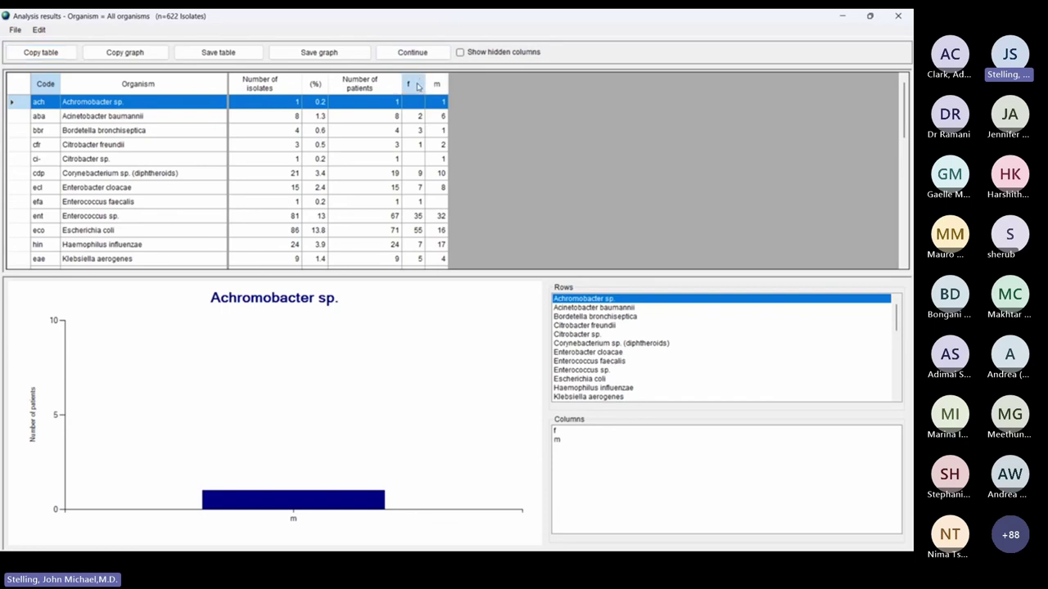
pyautogui.click(416, 85)
pyautogui.click(418, 85)
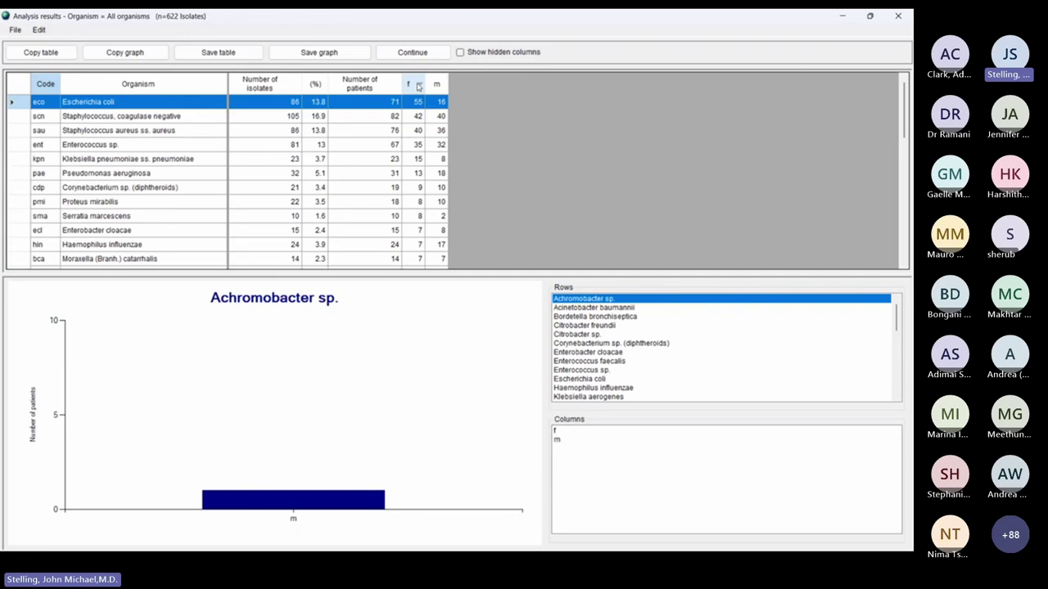
pyautogui.click(436, 85)
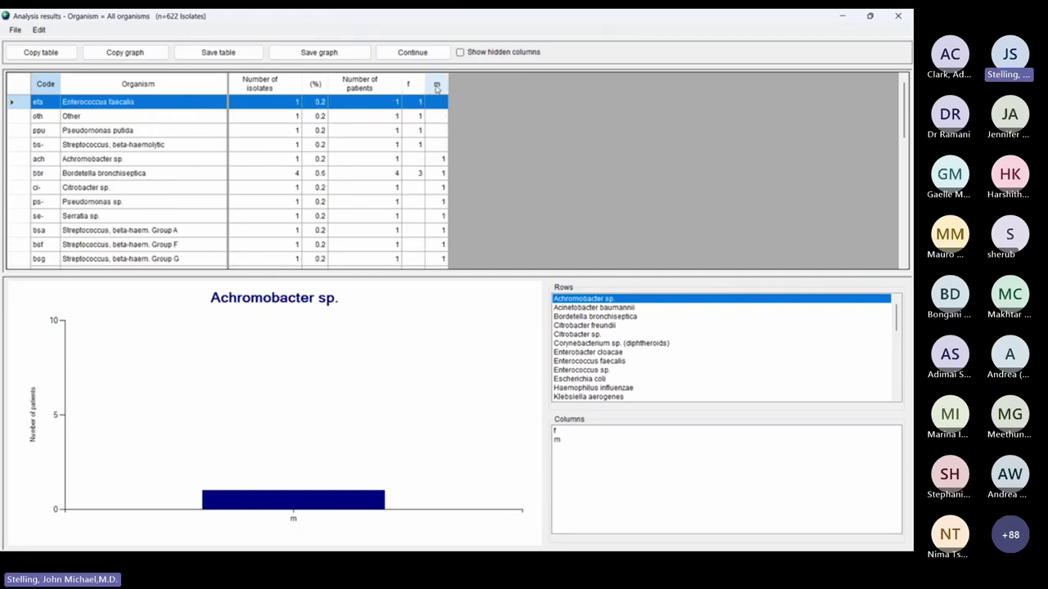
pyautogui.click(436, 85)
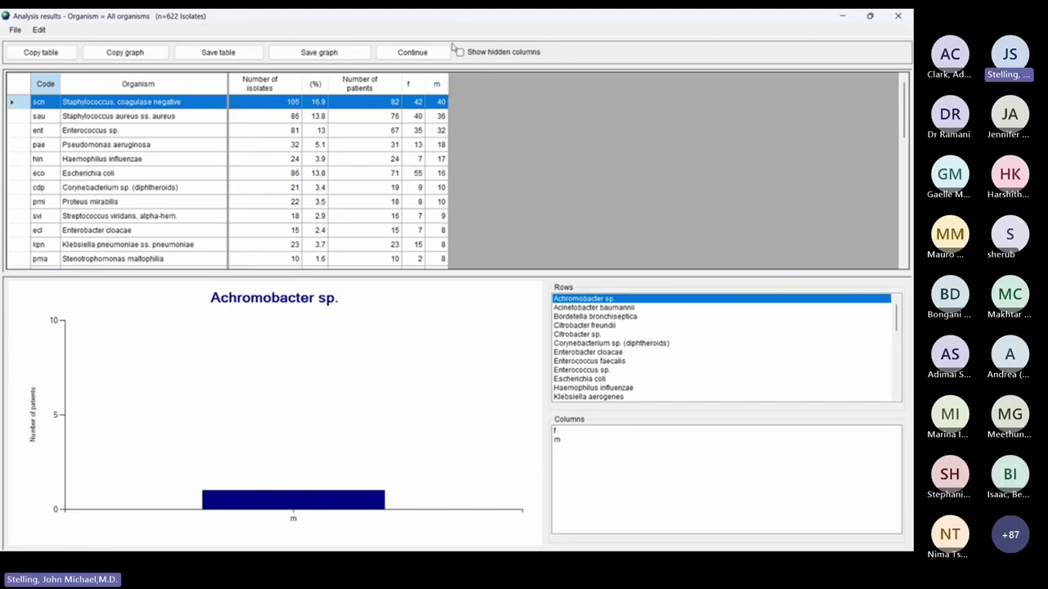
pyautogui.click(569, 433)
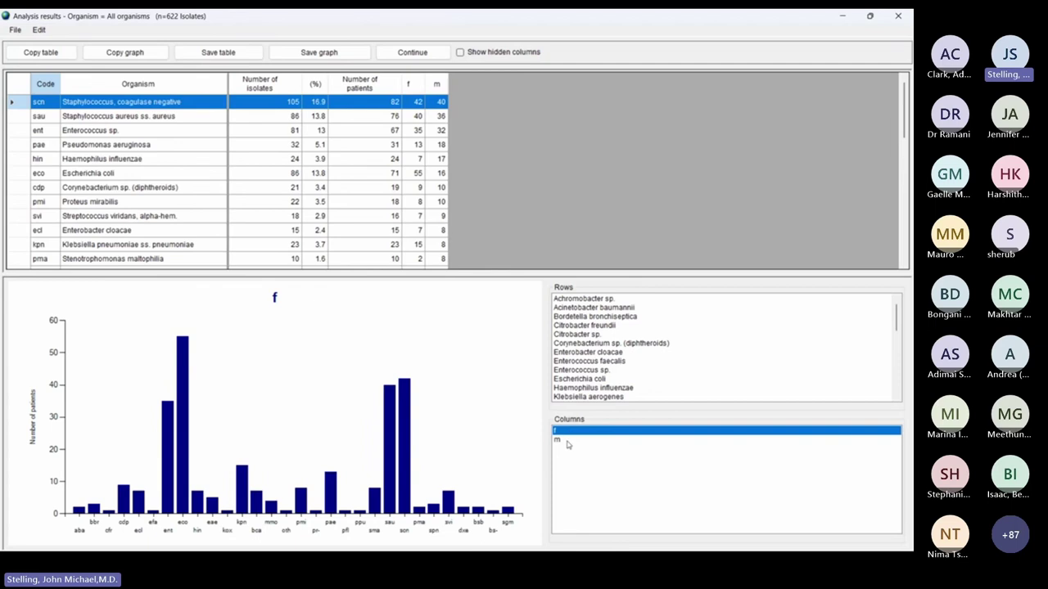
pyautogui.click(569, 442)
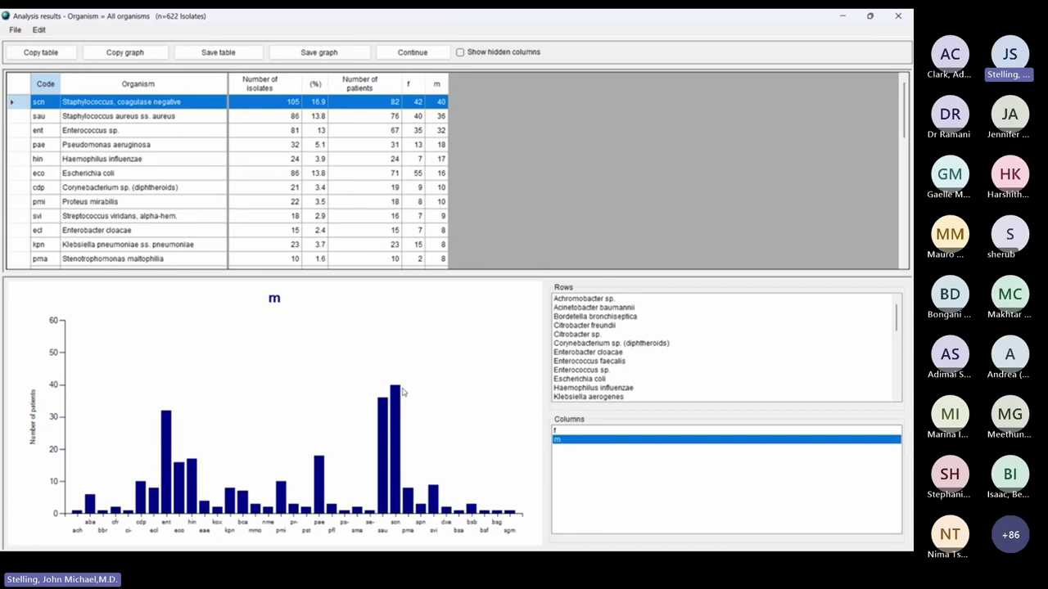
# Continue to the breakdown by age group and graph Escherichia coli by age and all organisms for the 15-24 group.
pyautogui.click(413, 52)
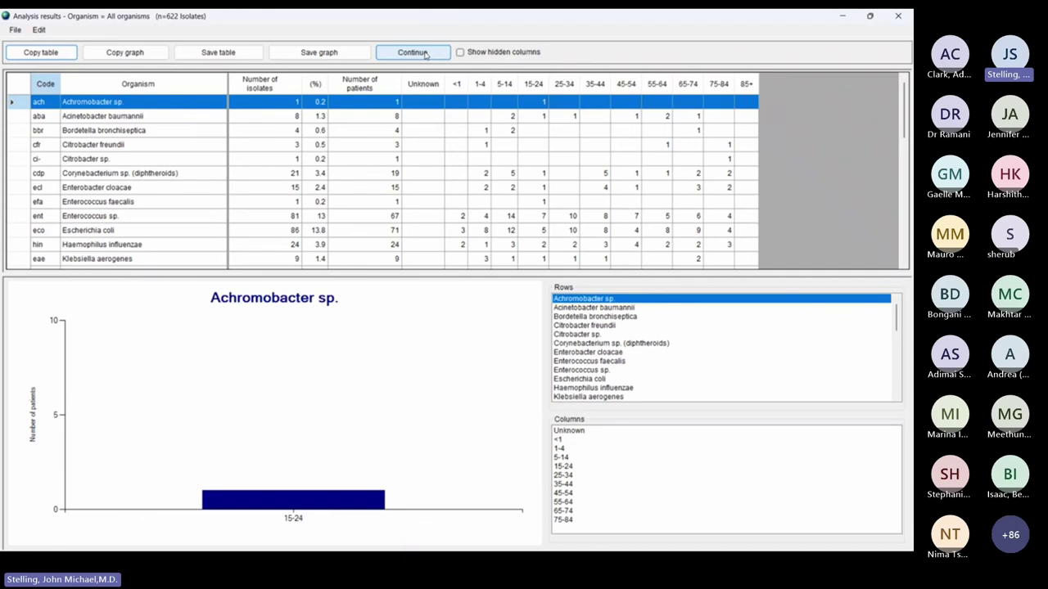
pyautogui.click(585, 380)
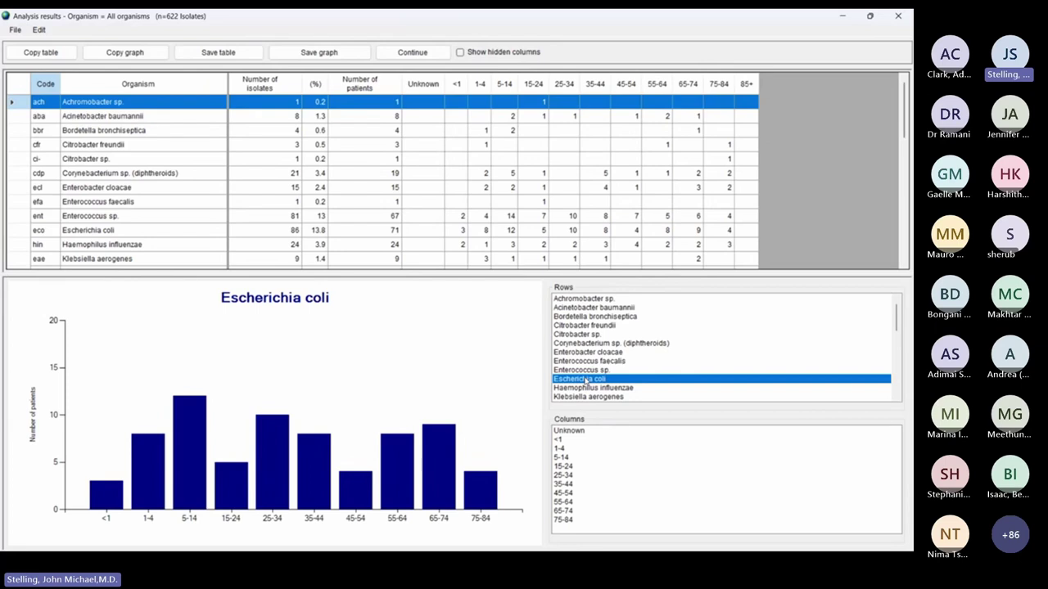
pyautogui.click(574, 466)
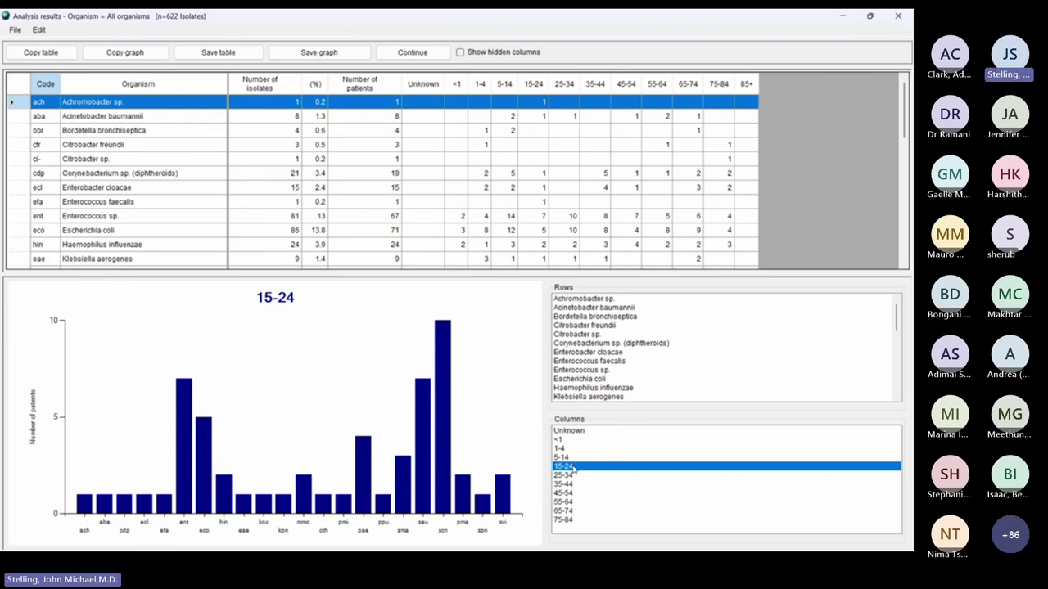
# Continue to the breakdown by location and view each organism's graph from Escherichia coli through coagulase-negative Staphylococcus, returning to Staphylococcus aureus ss. aureus.
pyautogui.click(412, 53)
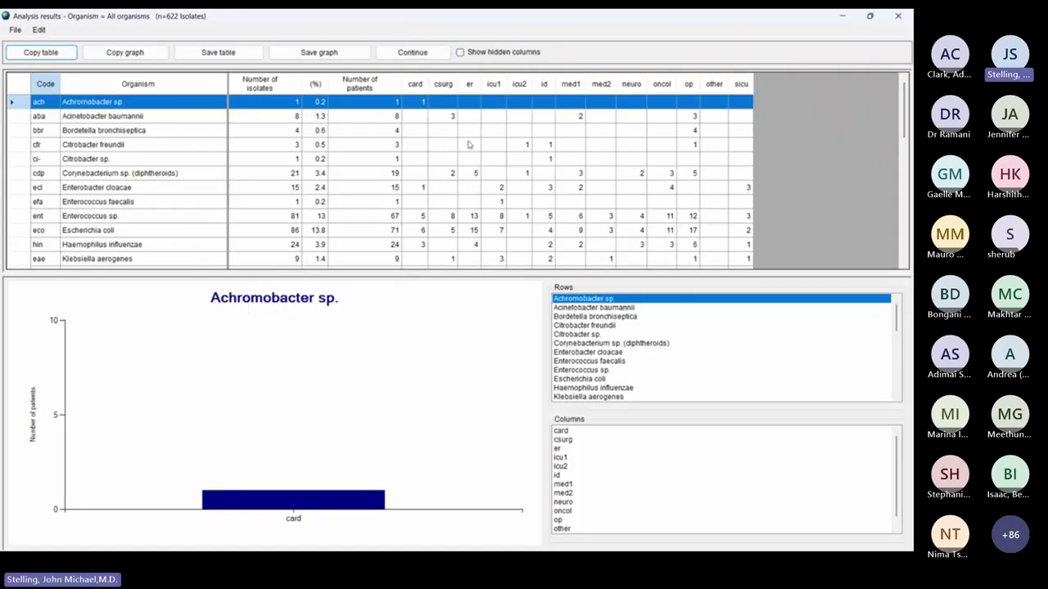
pyautogui.click(566, 381)
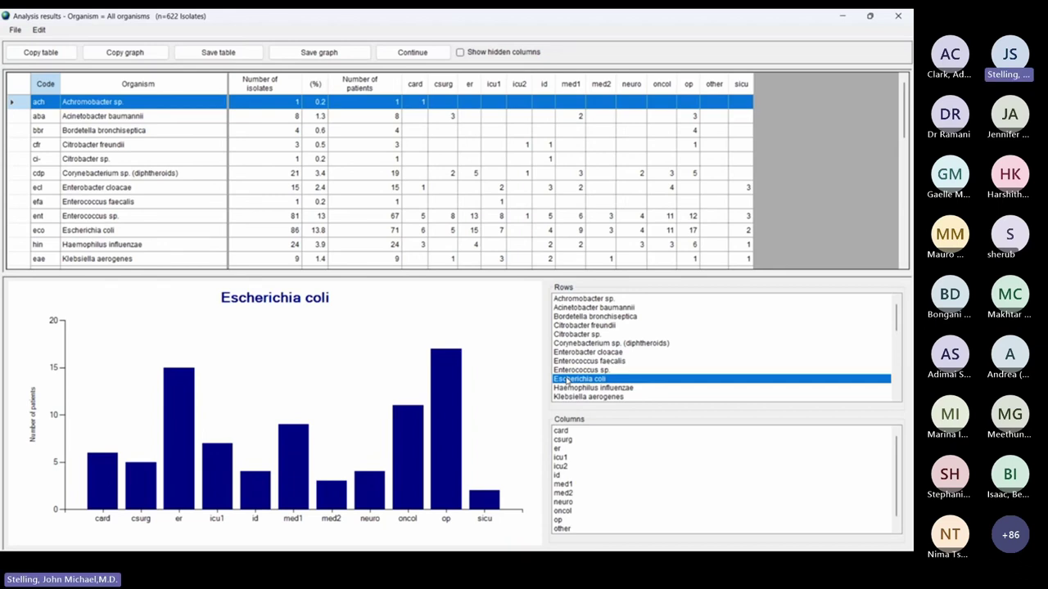
pyautogui.press('Down')
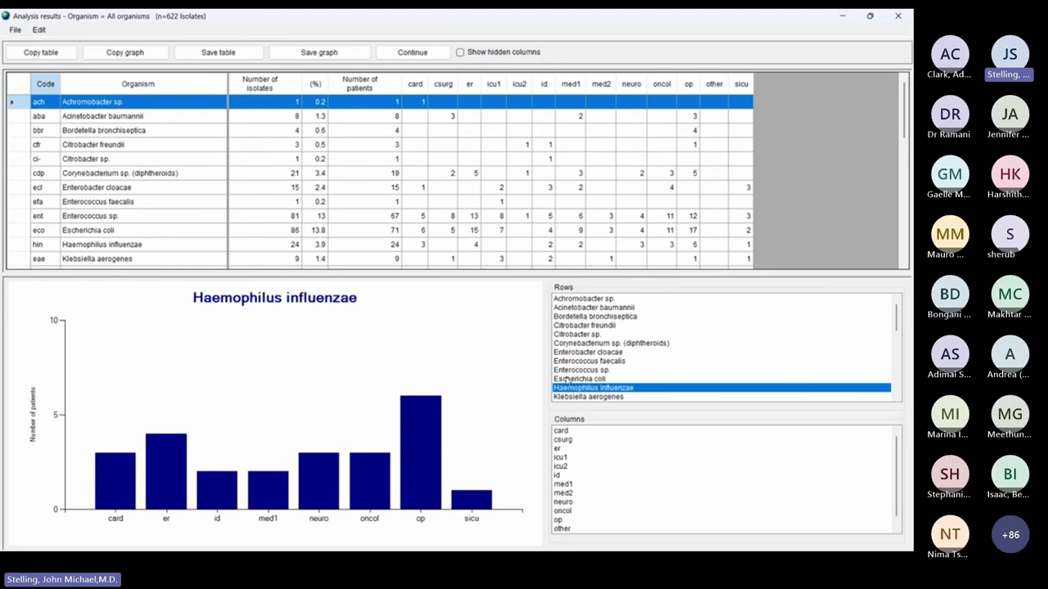
pyautogui.press('Down')
pyautogui.press('Down')
pyautogui.press('Down')
pyautogui.press('Down')
pyautogui.press('Down')
pyautogui.press('Down')
pyautogui.press('Down')
pyautogui.press('Down')
pyautogui.press('Down')
pyautogui.press('Down')
pyautogui.press('Down')
pyautogui.press('Down')
pyautogui.press('Down')
pyautogui.press('Down')
pyautogui.press('Down')
pyautogui.press('Down')
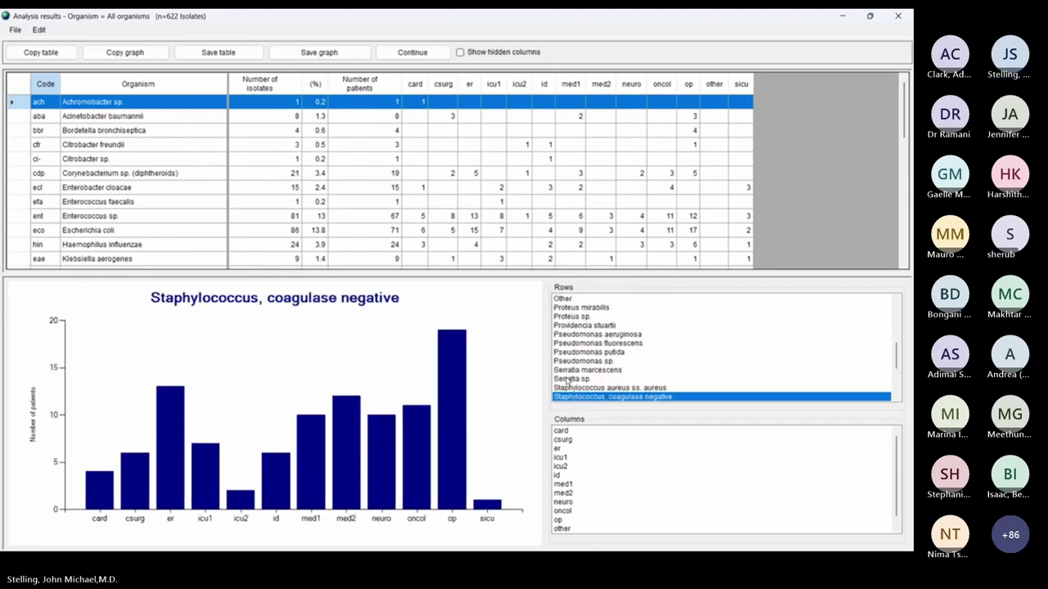
pyautogui.press('Up')
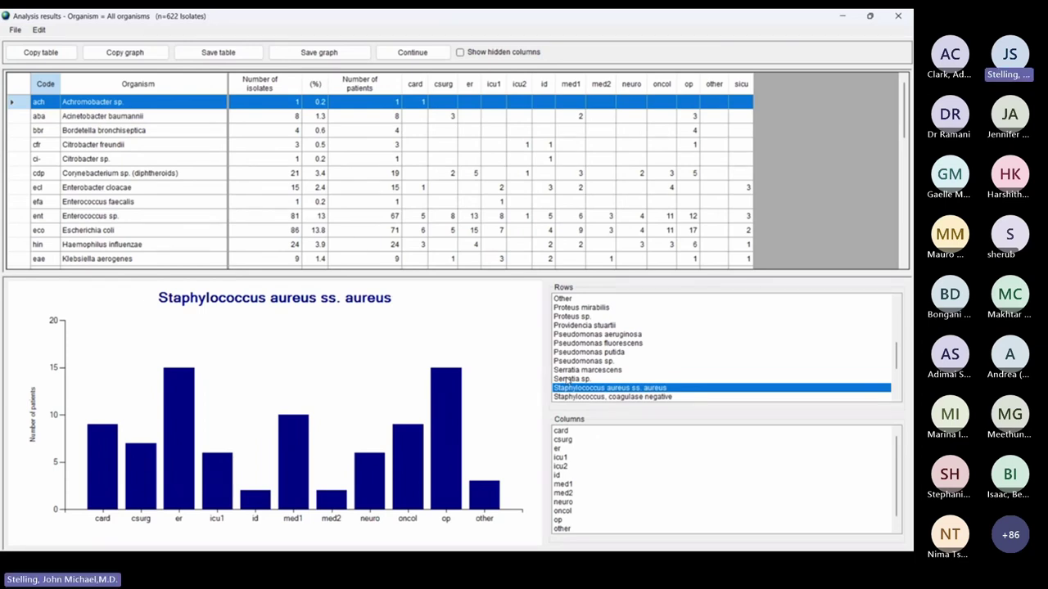
# View the location graphs of the remaining organisms through Streptococcus, non-haemolytic (gamma).
pyautogui.press('Down')
pyautogui.press('Down')
pyautogui.press('Down')
pyautogui.press('Down')
pyautogui.press('Down')
pyautogui.press('Down')
pyautogui.press('Down')
pyautogui.press('Down')
pyautogui.press('Down')
pyautogui.press('Down')
pyautogui.press('Down')
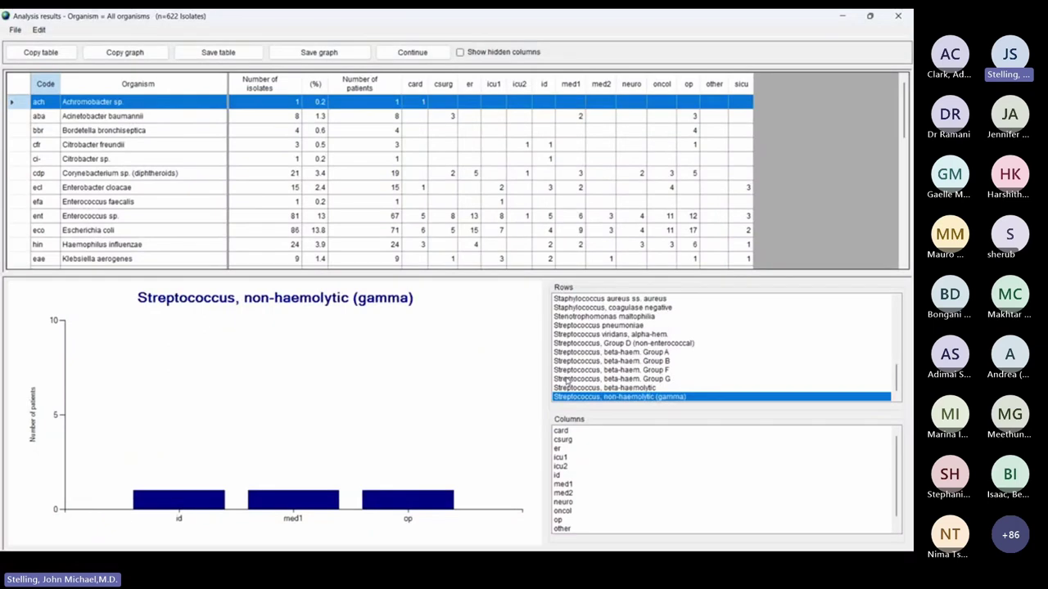
# Go back up through the organism location graphs from Streptococcus, non-haemolytic (gamma) to Stenotrophomonas maltophilia.
pyautogui.press('Up')
pyautogui.press('Up')
pyautogui.press('Up')
pyautogui.press('Up')
pyautogui.press('Up')
pyautogui.press('Up')
pyautogui.press('Up')
pyautogui.press('Up')
pyautogui.press('Up')
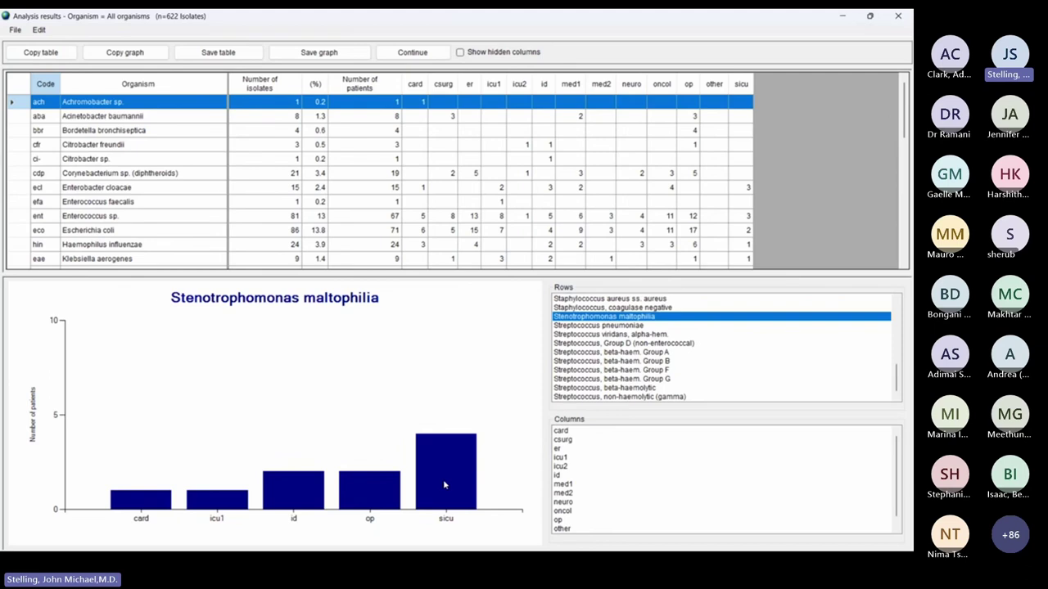
# Graph the organisms found in each location from med1 through sicu.
pyautogui.click(563, 483)
pyautogui.press('Down')
pyautogui.press('Down')
pyautogui.press('Down')
pyautogui.press('Down')
pyautogui.press('Down')
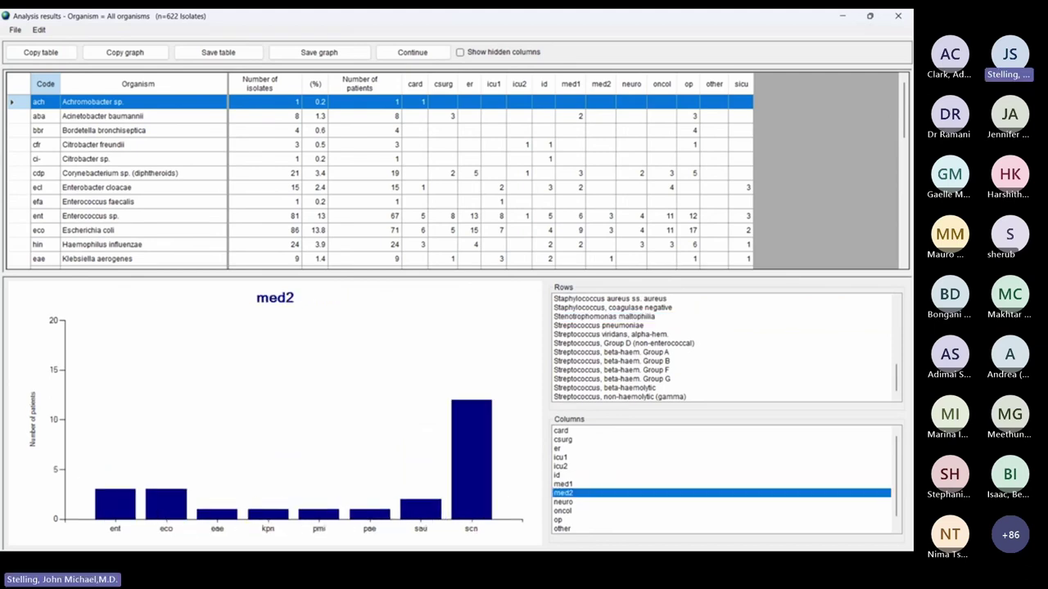
pyautogui.press('Down')
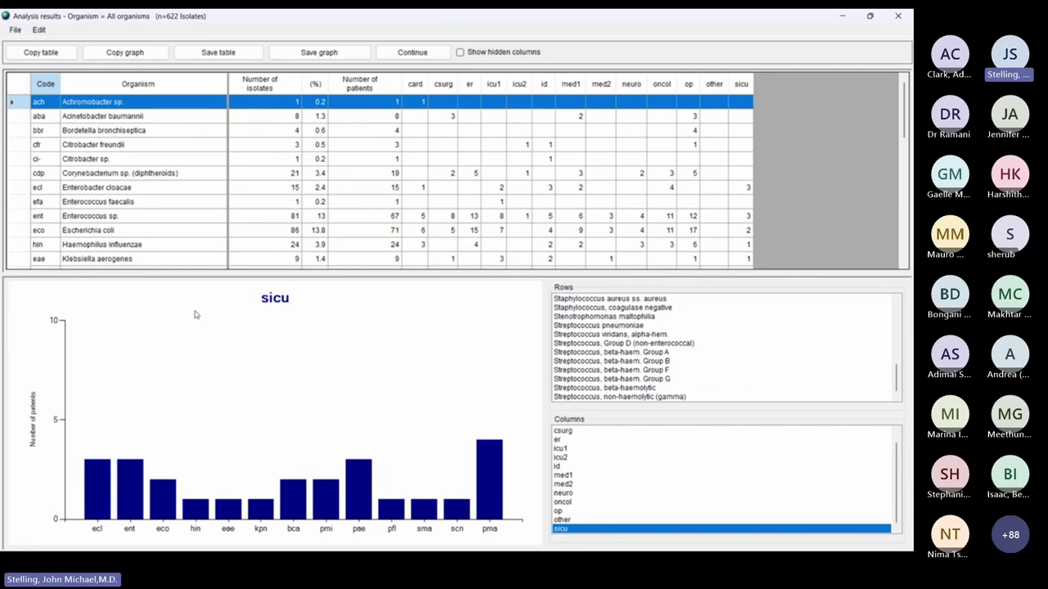
# Change the sicu graph's title to "Surgical Intensive Care Unit - January 2000".
pyautogui.doubleClick(294, 357)
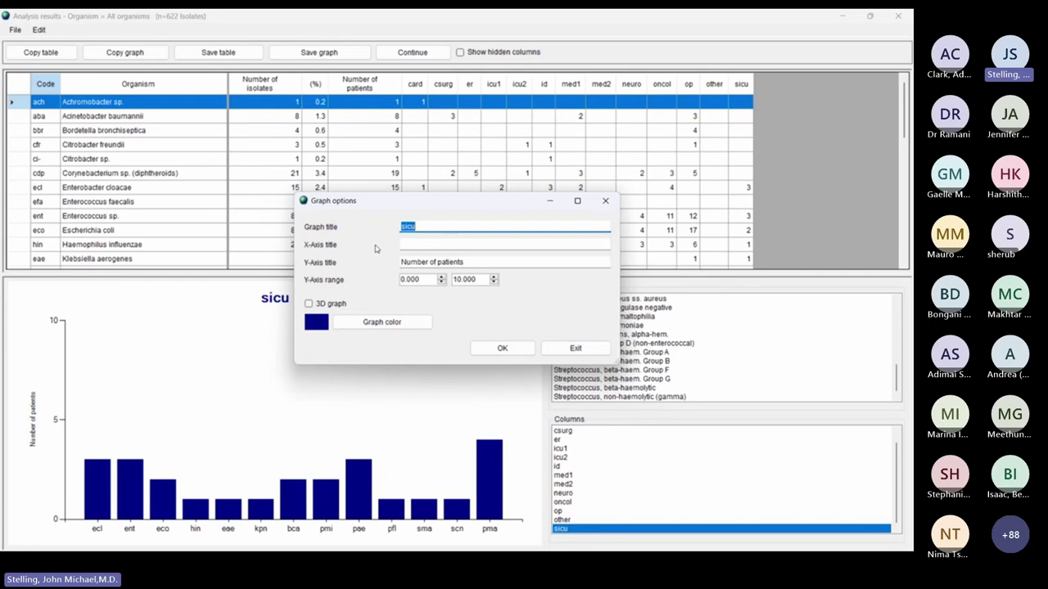
pyautogui.click(562, 353)
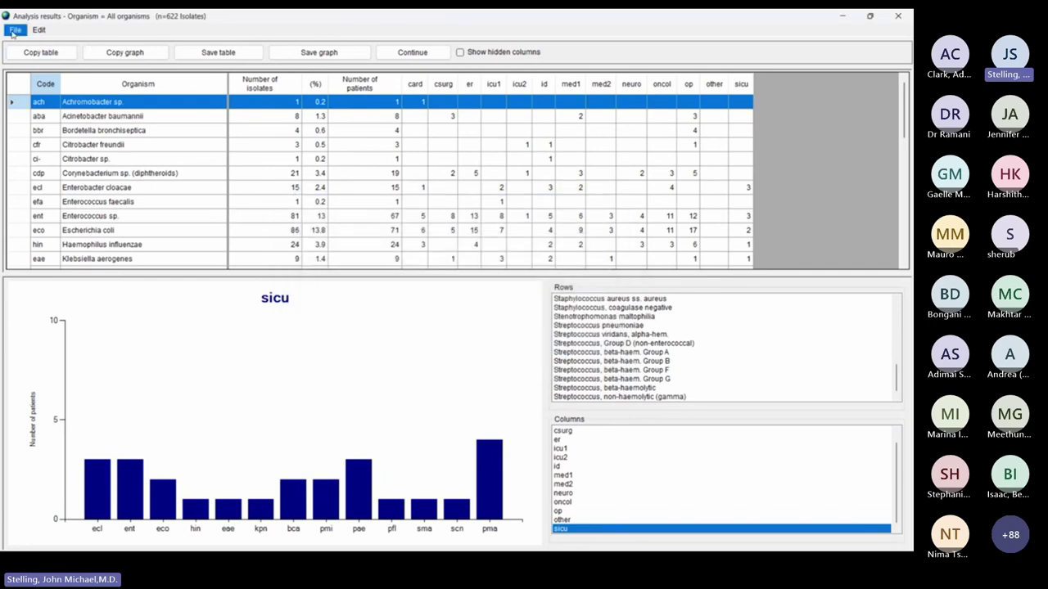
pyautogui.click(15, 29)
pyautogui.click(36, 70)
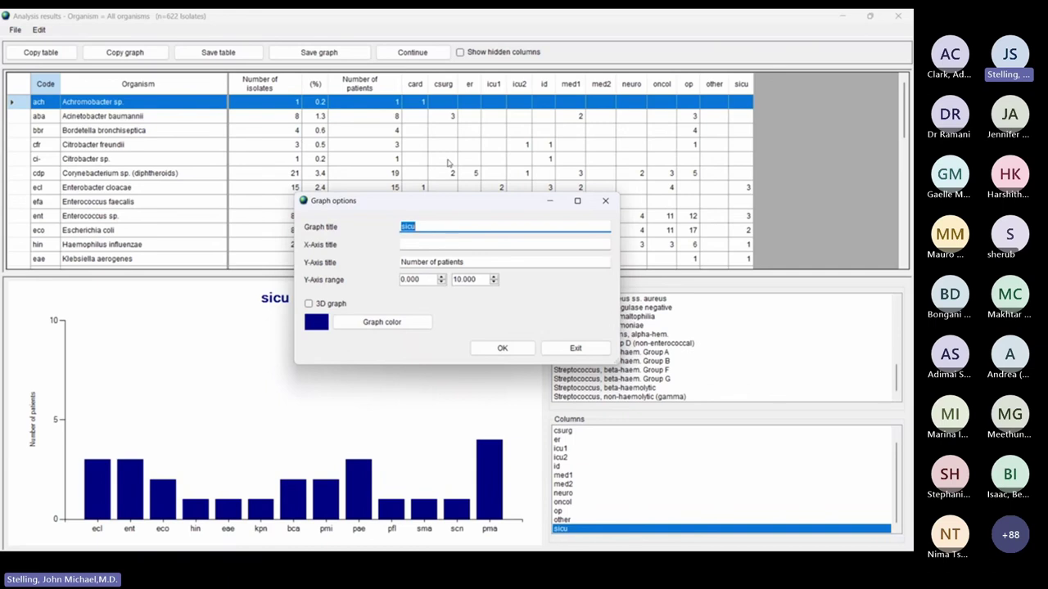
pyautogui.write('Surgical Intensive Care Unit - 200')
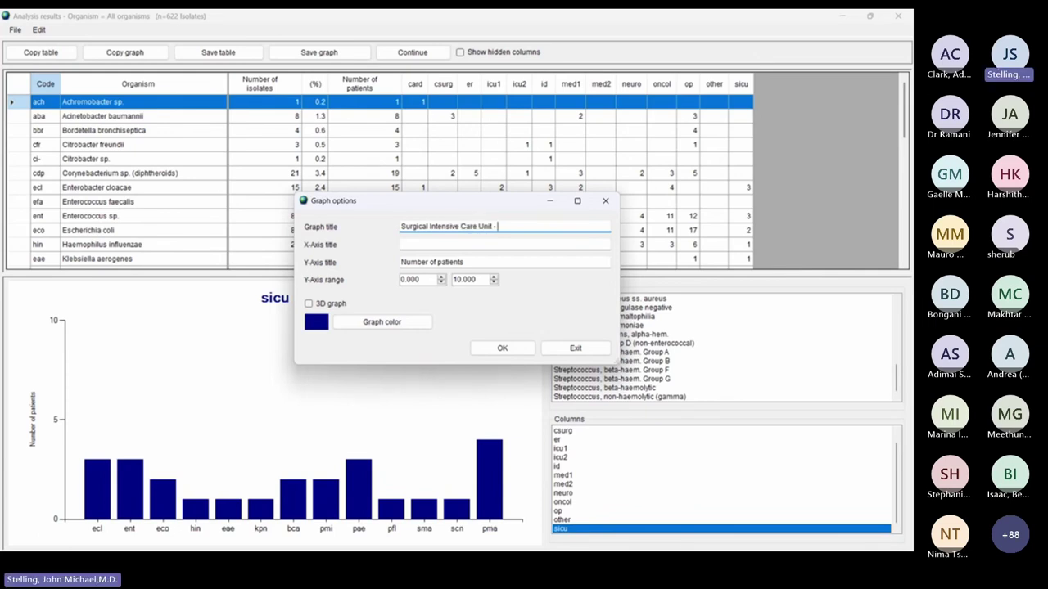
pyautogui.press('BackSpace')
pyautogui.press('BackSpace')
pyautogui.press('BackSpace')
pyautogui.write('January 2000')
pyautogui.press('Return')
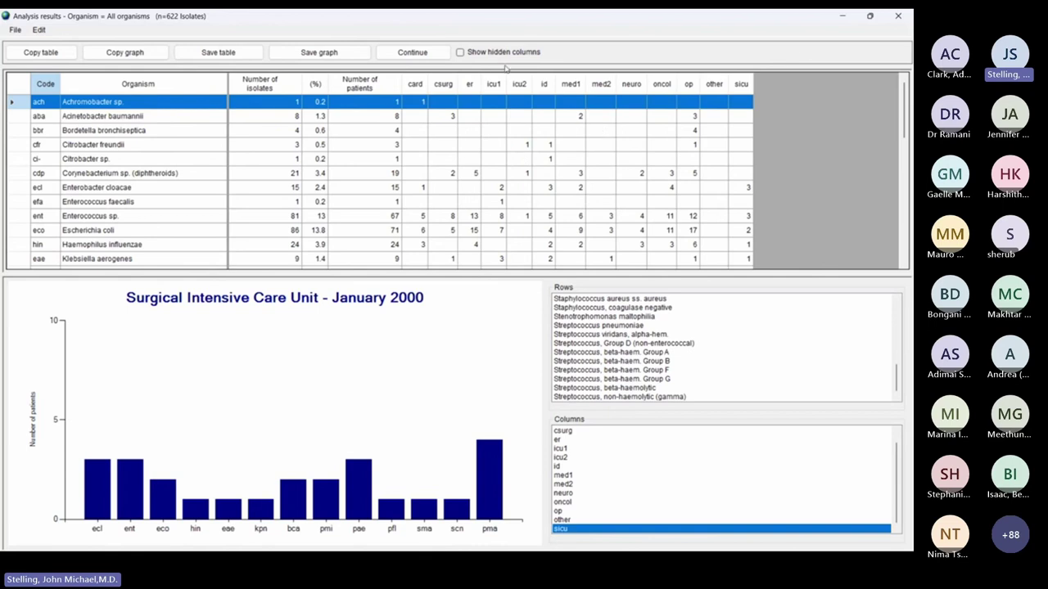
# Continue through the breakdowns by location type and by specimen type, graphing Escherichia coli in each.
pyautogui.click(422, 53)
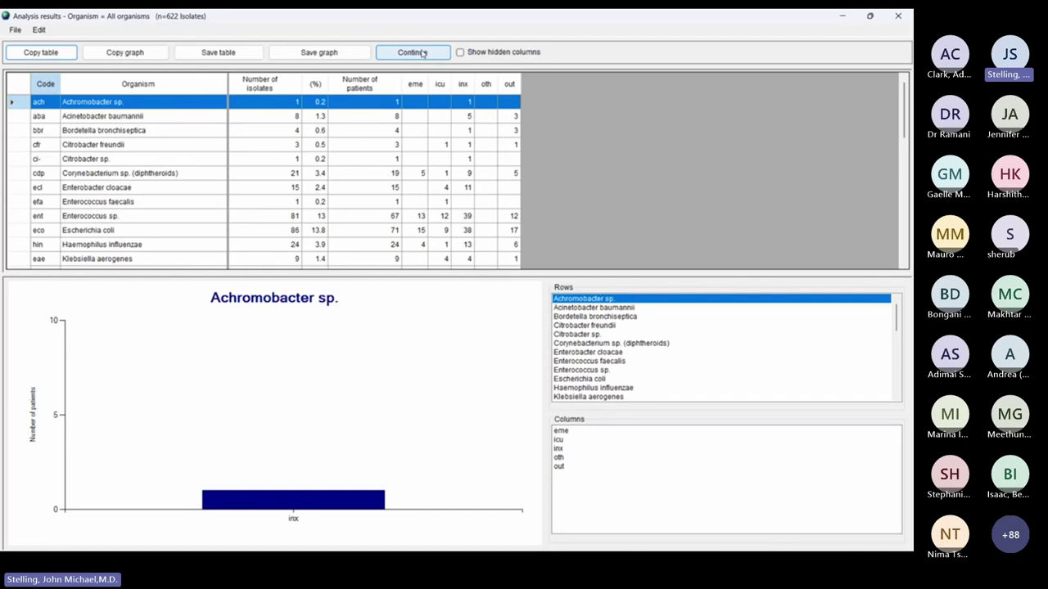
pyautogui.click(579, 379)
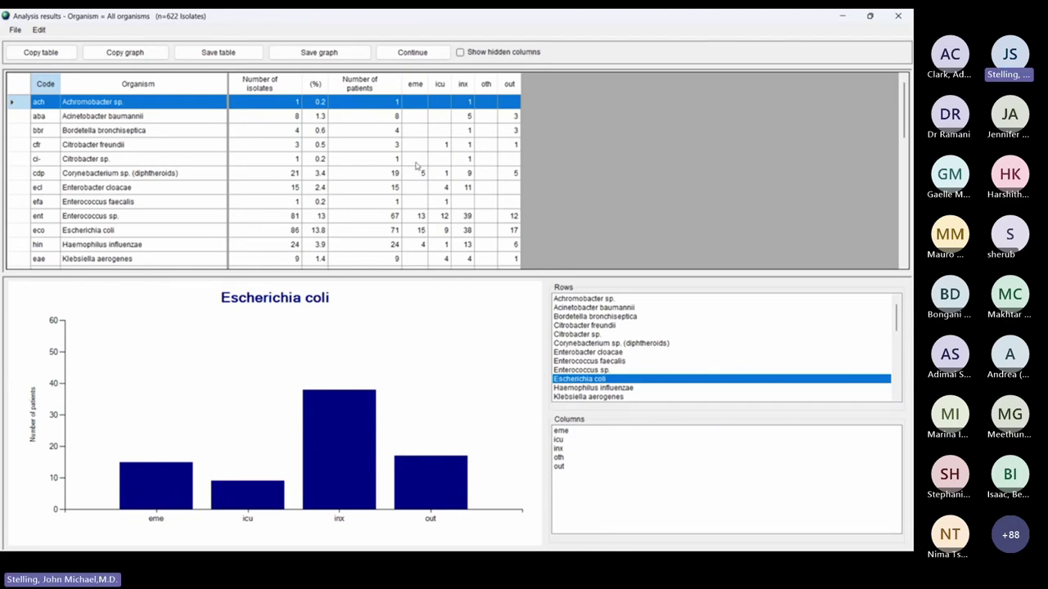
pyautogui.click(413, 53)
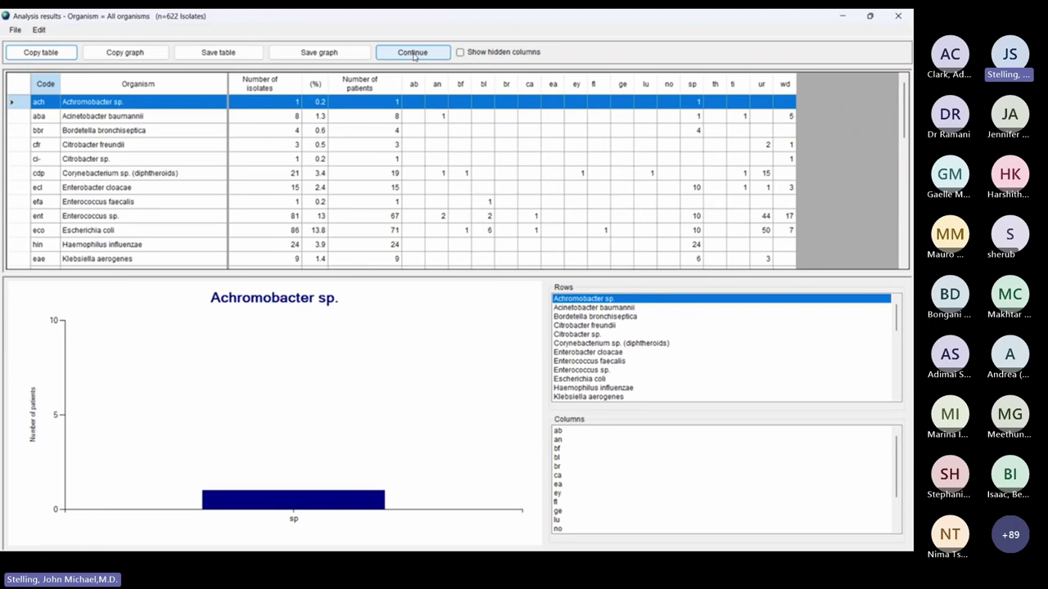
pyautogui.click(579, 379)
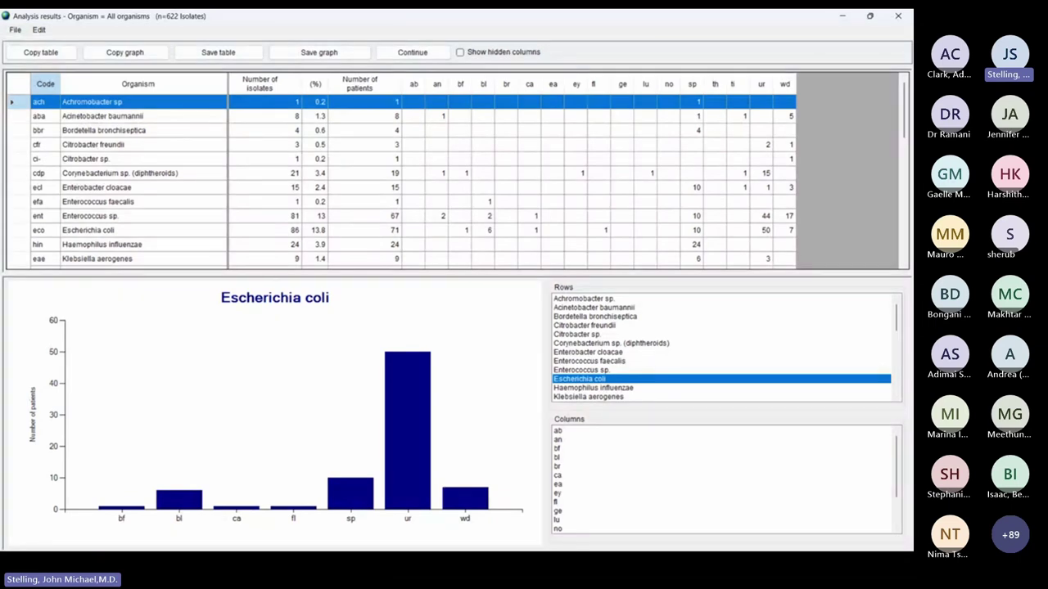
# View the specimen type graphs of the organisms from Haemophilus influenzae through Staphylococcus, coagulase negative.
pyautogui.click(594, 387)
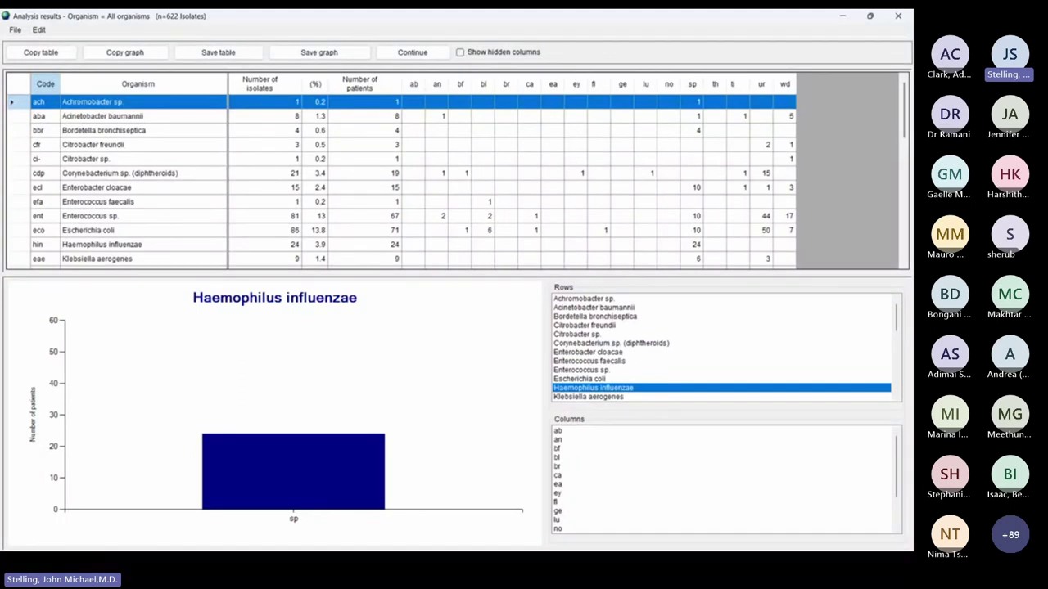
pyautogui.press('Down')
pyautogui.press('Down')
pyautogui.press('Down')
pyautogui.press('Down')
pyautogui.press('Down')
pyautogui.press('Down')
pyautogui.press('Down')
pyautogui.press('Down')
pyautogui.press('Down')
pyautogui.press('Down')
pyautogui.press('Down')
pyautogui.press('Down')
pyautogui.press('Down')
pyautogui.press('Down')
pyautogui.press('Down')
pyautogui.press('Down')
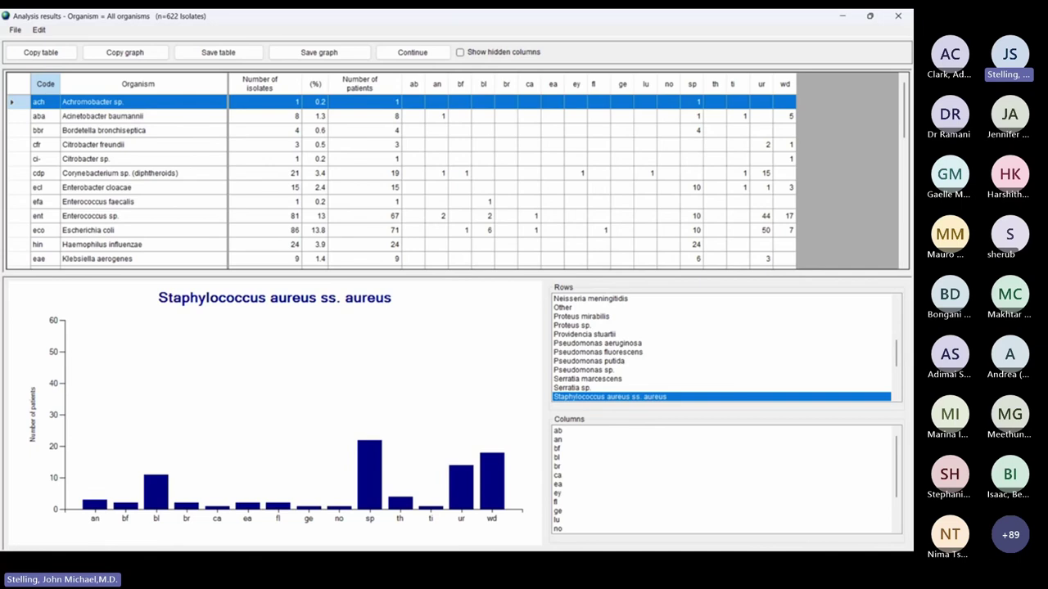
pyautogui.press('Down')
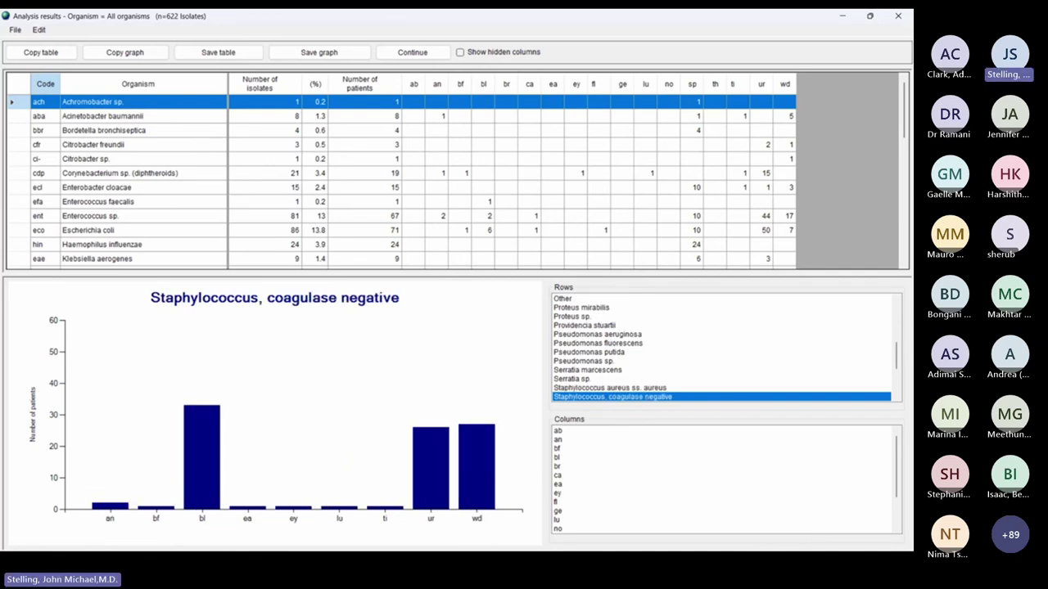
# Graph the organisms for specimen types bl and ur, and return to the Staphylococcus aureus ss. aureus graph.
pyautogui.click(562, 458)
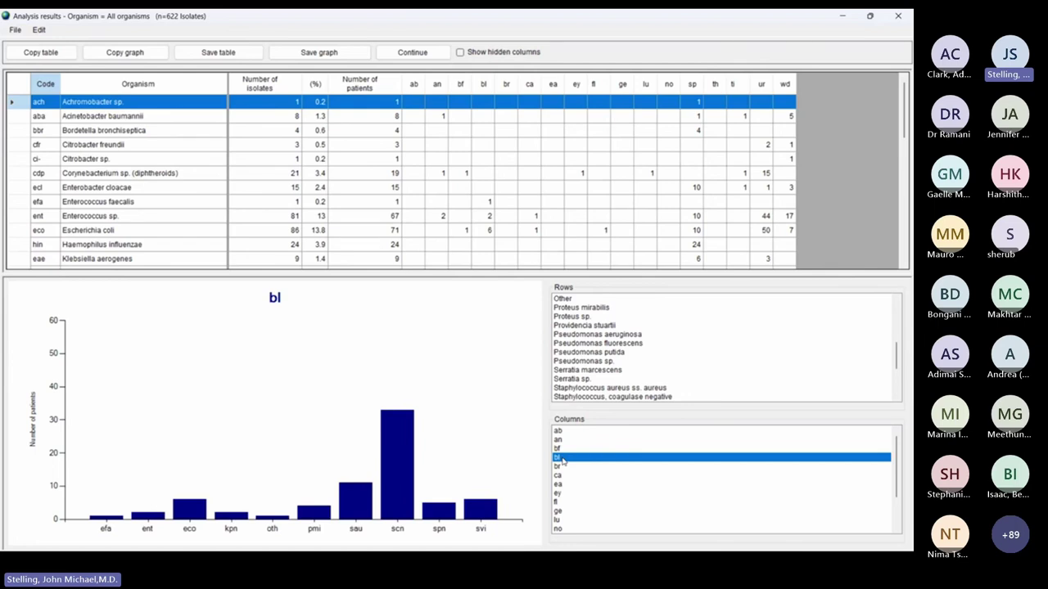
pyautogui.press('End')
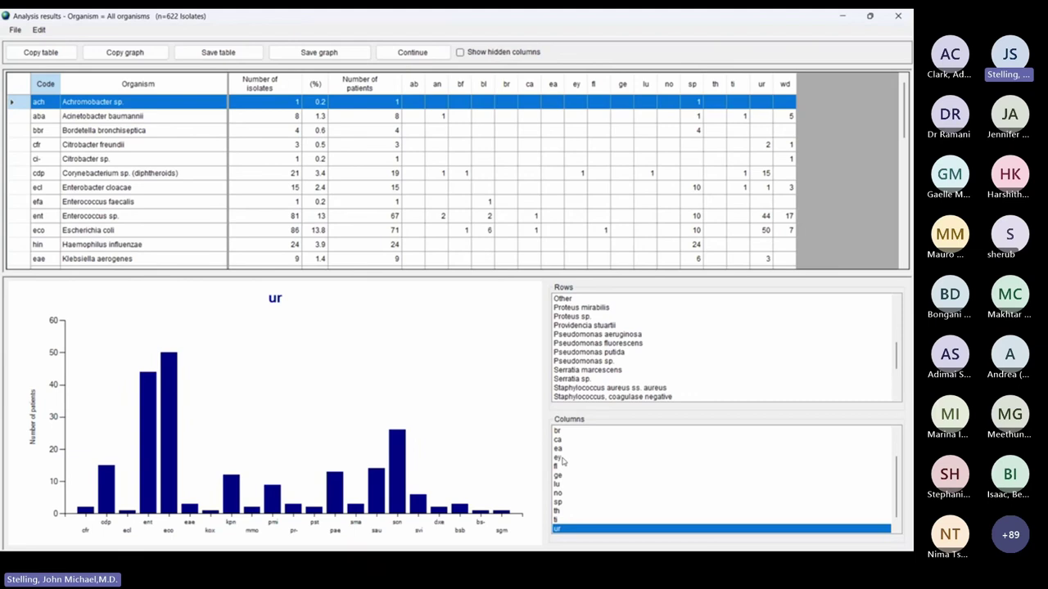
pyautogui.click(573, 379)
pyautogui.press('Down')
pyautogui.press('Down')
pyautogui.press('Down')
pyautogui.press('Down')
pyautogui.press('Down')
pyautogui.press('Down')
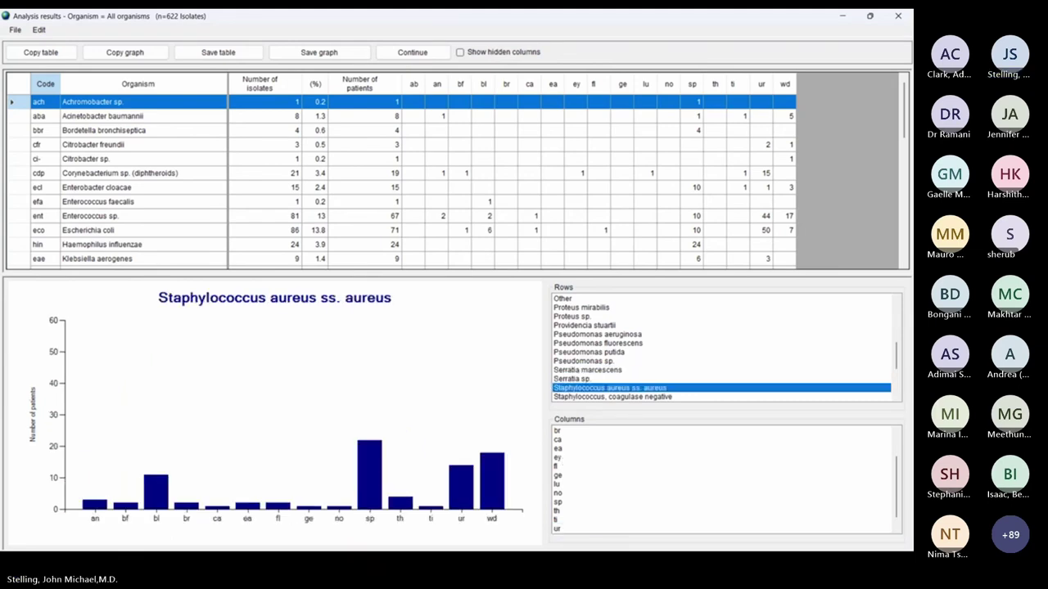
pyautogui.press('Up')
pyautogui.press('Up')
pyautogui.press('Up')
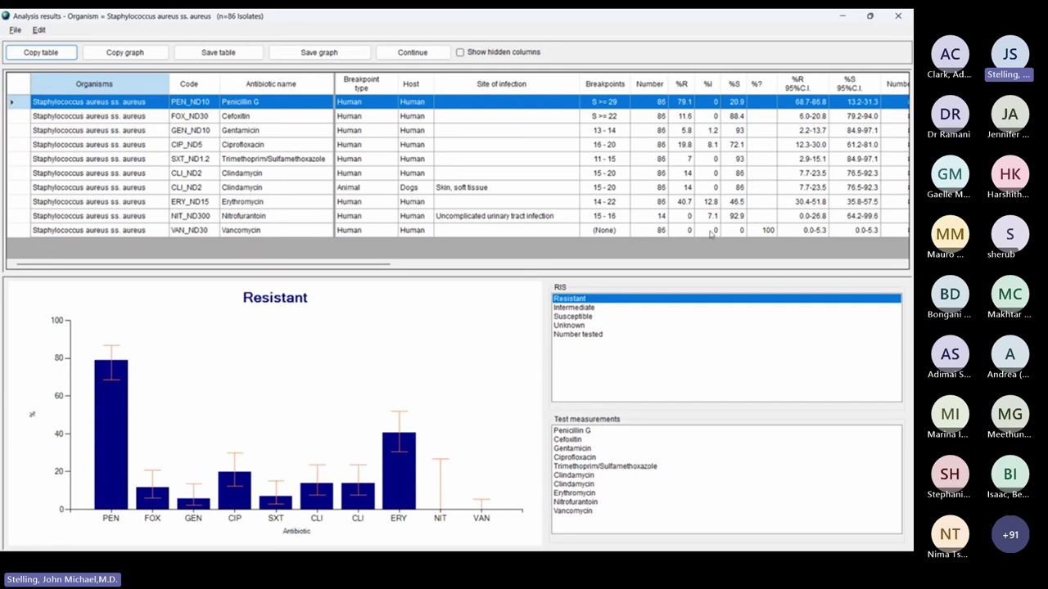
# In the Staphylococcus aureus antibiotic results, select the vancomycin row and graph the number tested and the cefoxitin zone distribution.
pyautogui.click(770, 231)
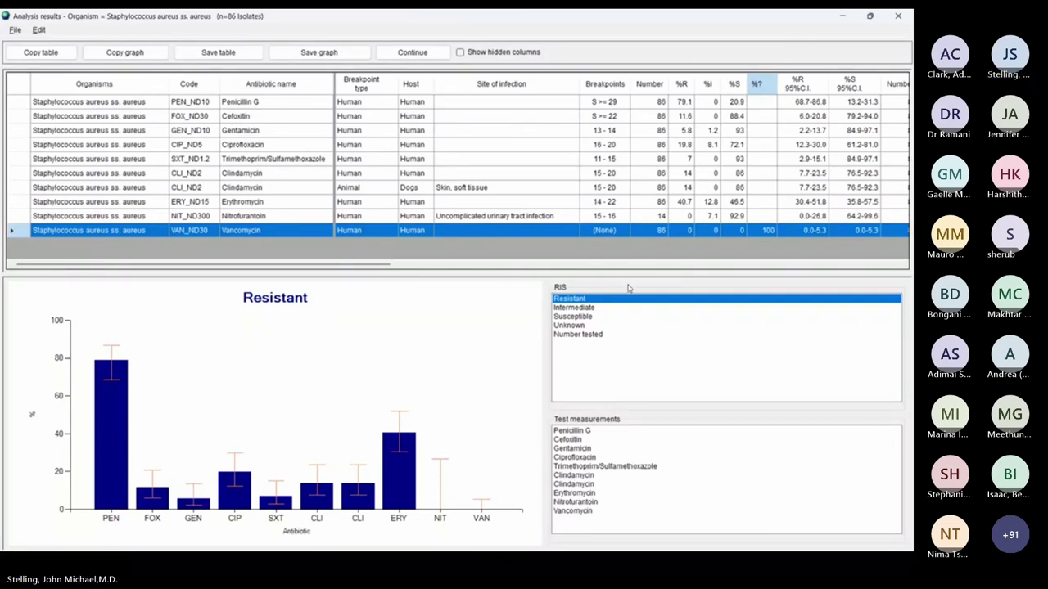
pyautogui.click(599, 335)
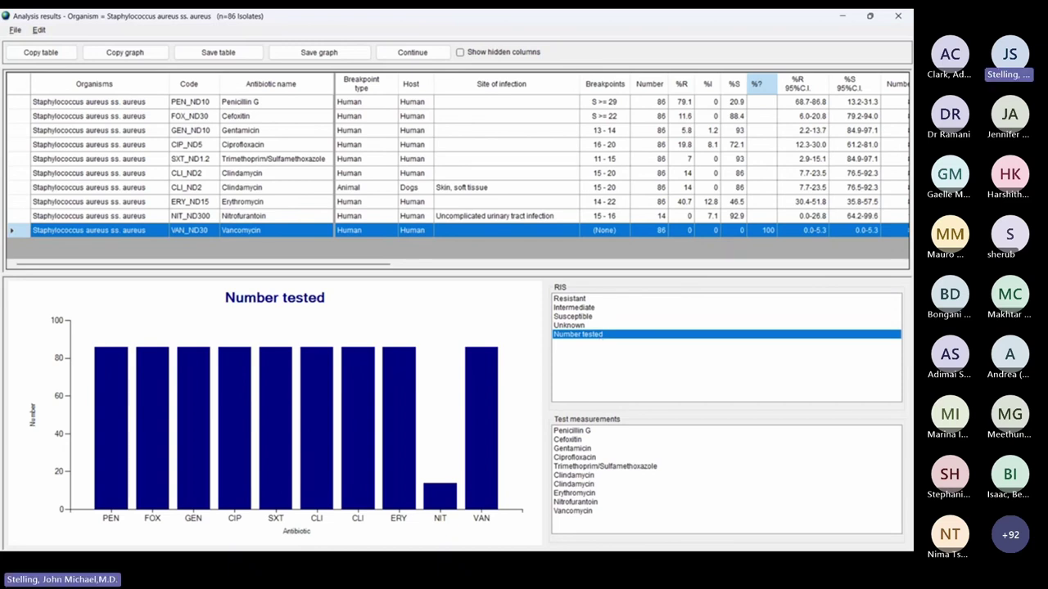
pyautogui.click(567, 440)
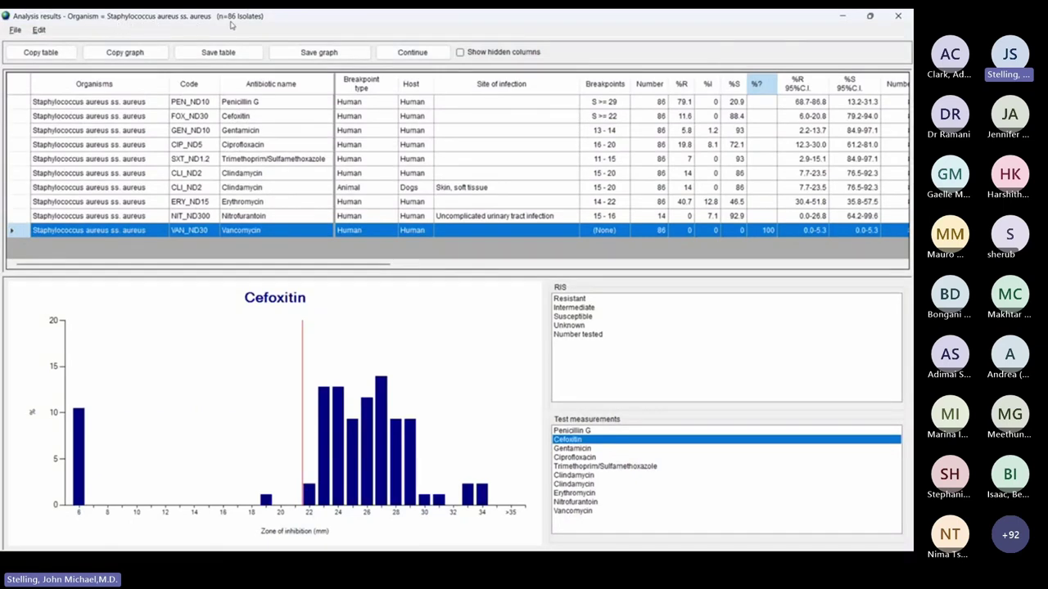
# Continue to the Escherichia coli antibiotic results, graph the number tested, and sort the table by Number in descending order.
pyautogui.click(410, 52)
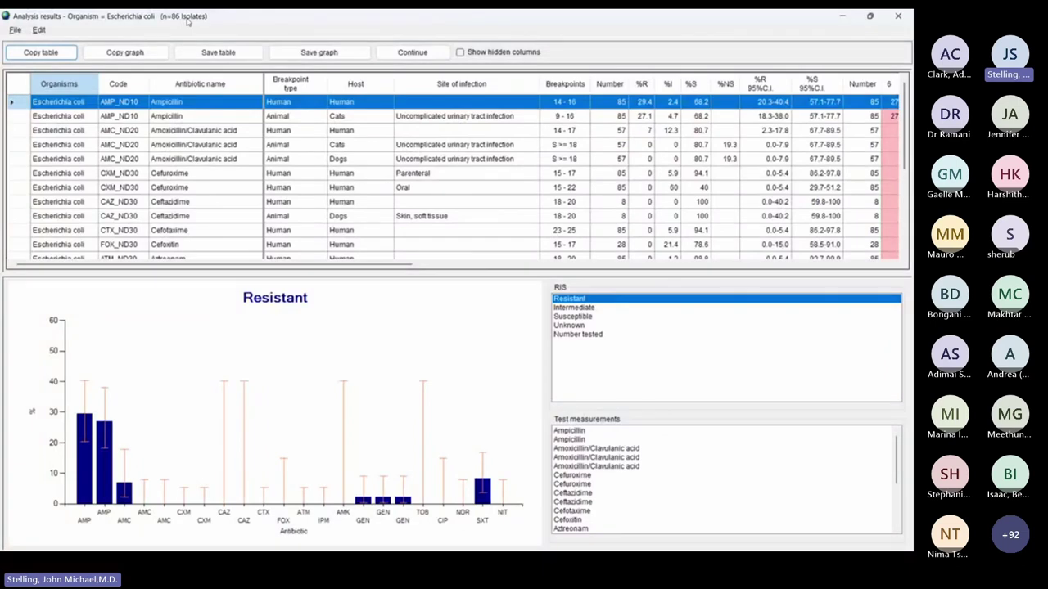
pyautogui.click(595, 336)
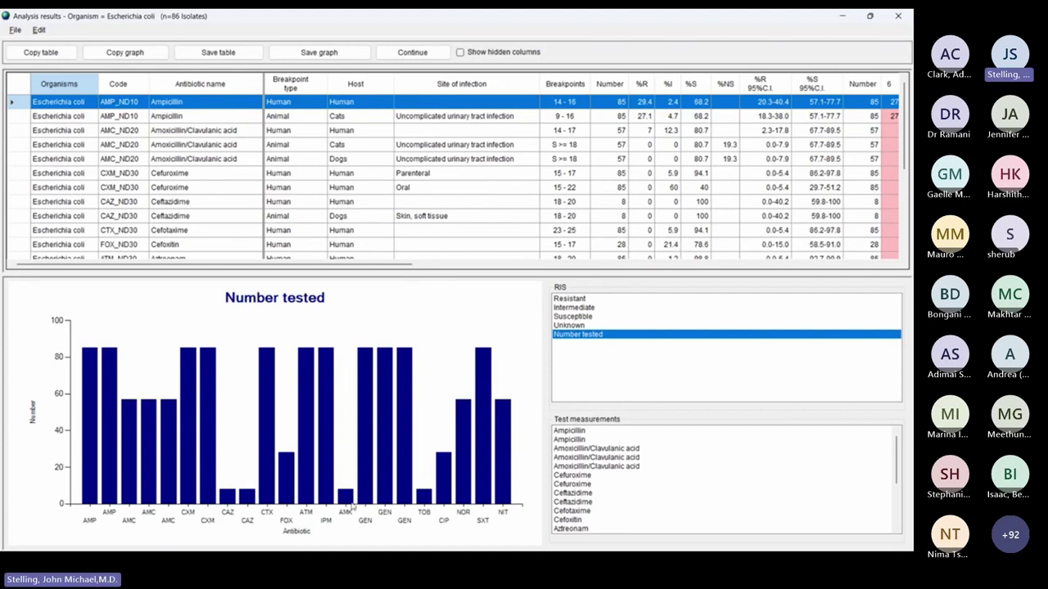
pyautogui.click(611, 85)
pyautogui.click(611, 85)
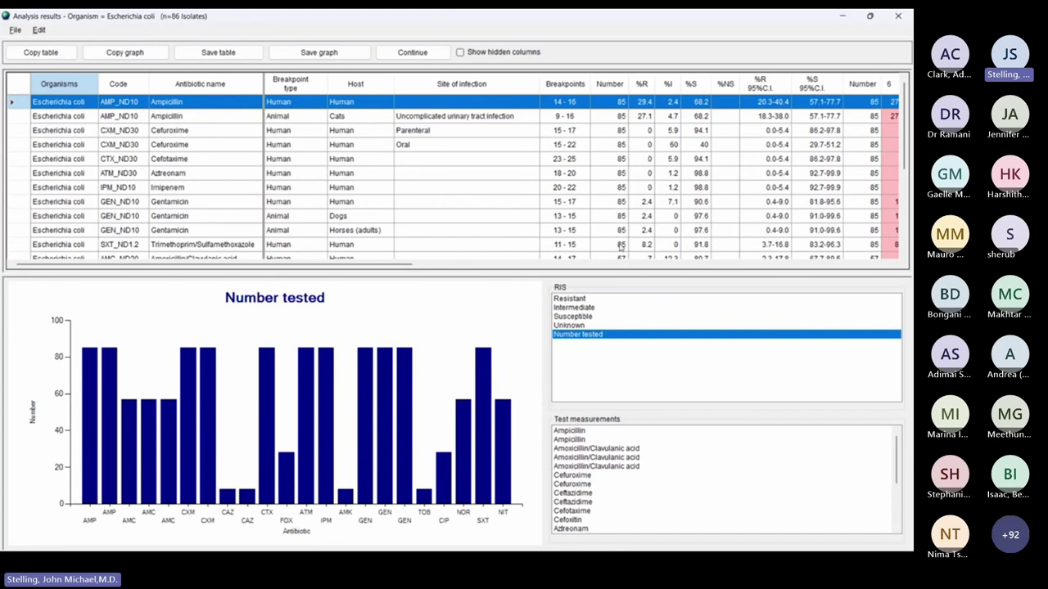
# Highlight in turn the Escherichia coli antibiotic rows with 85, 28 and 8 isolates tested.
pyautogui.keyDown('shift'); pyautogui.click(619, 245); pyautogui.keyUp('shift')
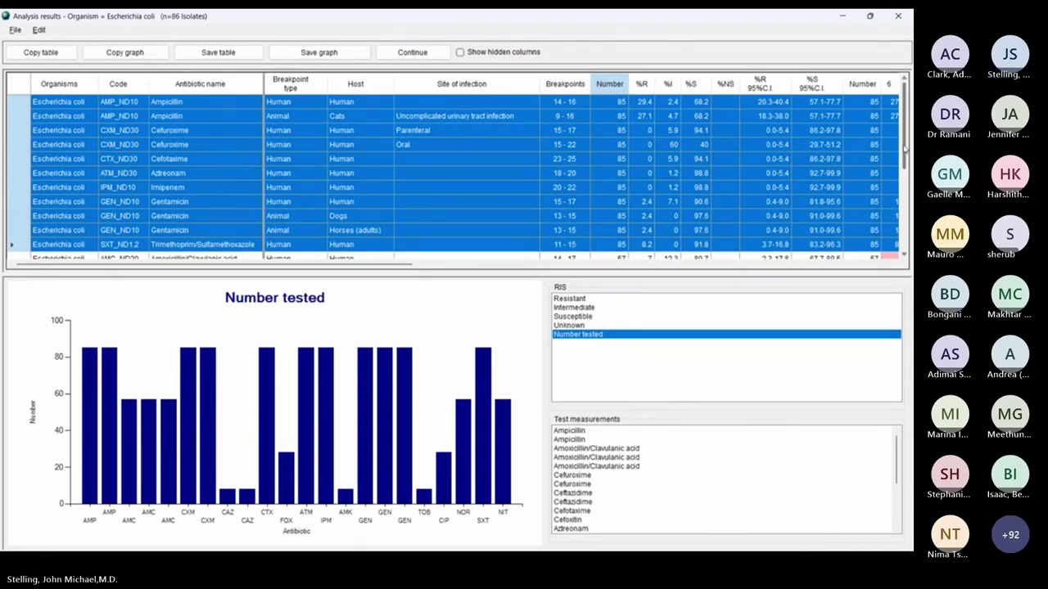
pyautogui.rightClick(904, 218)
pyautogui.click(895, 226)
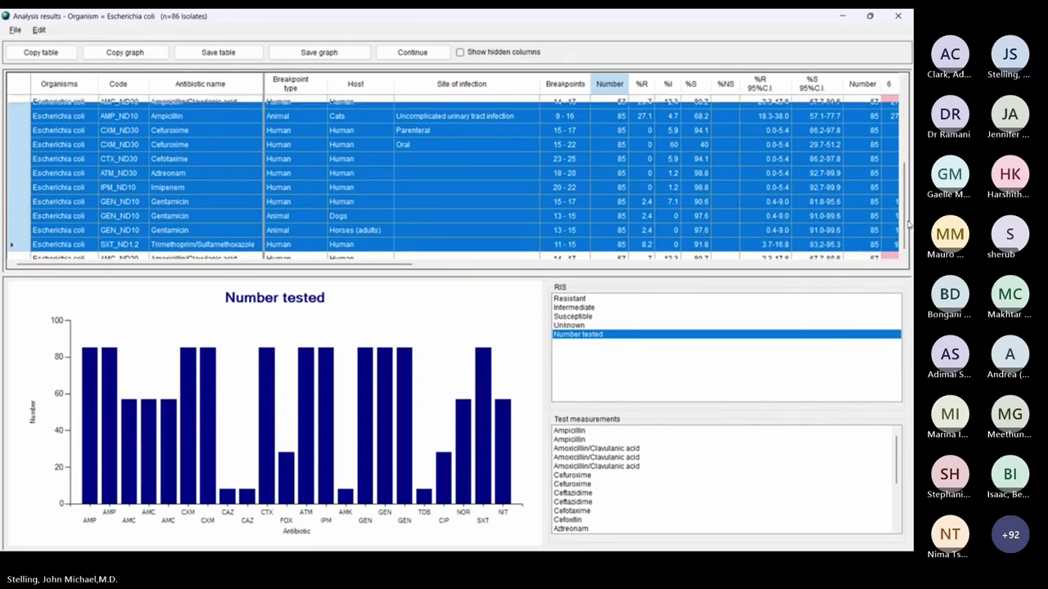
pyautogui.click(613, 174)
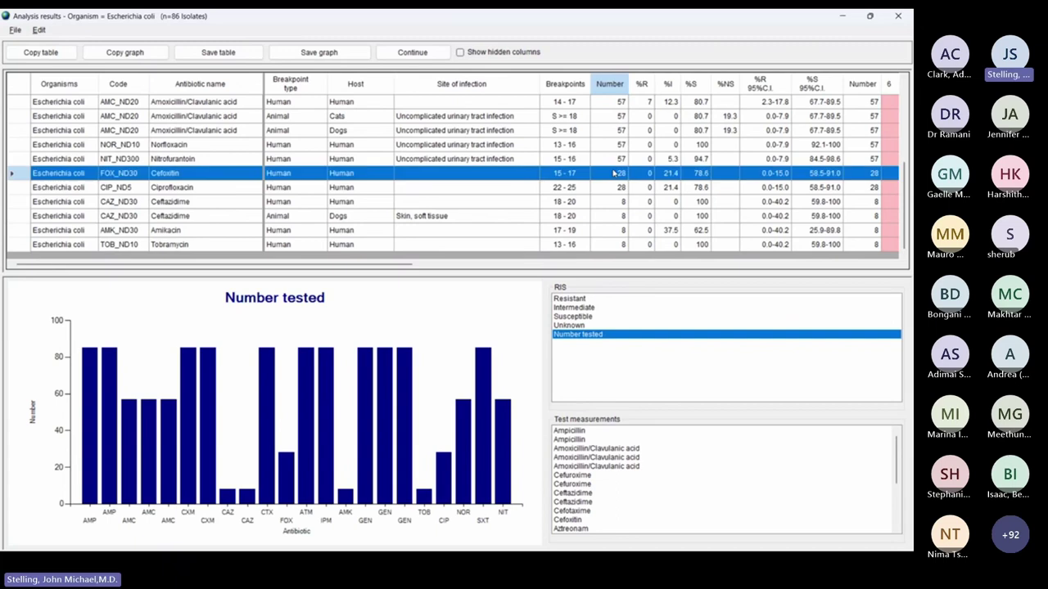
pyautogui.hotkey('shift', 'Down')
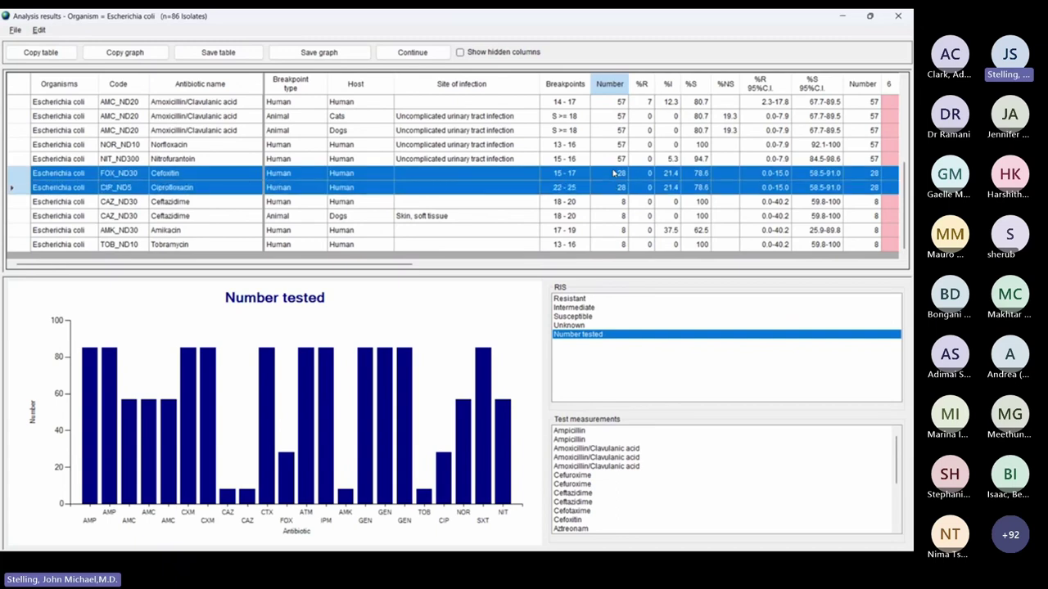
pyautogui.press('Down')
pyautogui.hotkey('shift', 'Down')
pyautogui.hotkey('shift', 'Down')
pyautogui.hotkey('shift', 'Down')
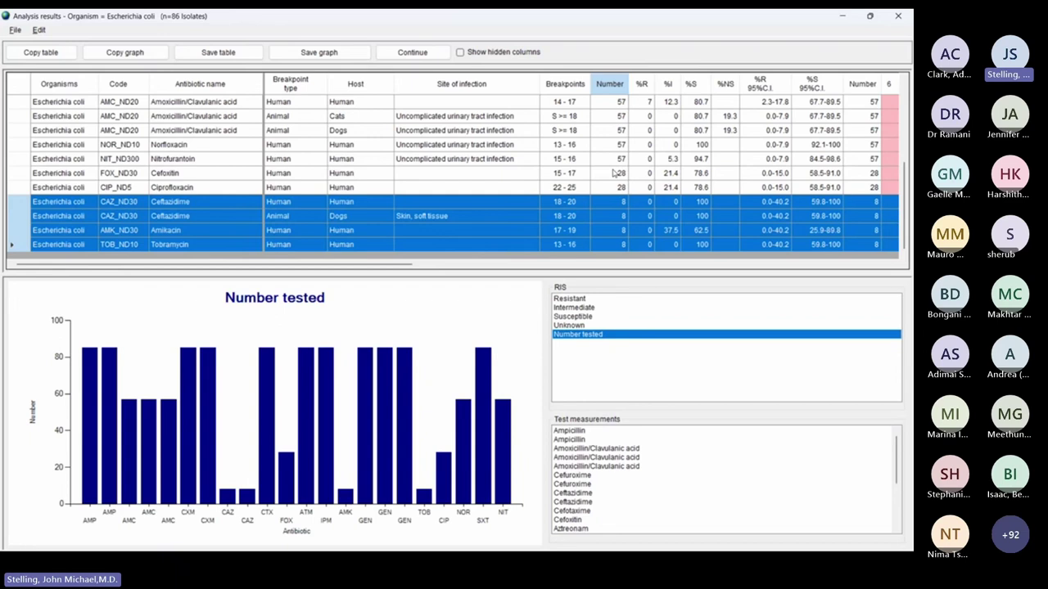
# Compare the two ampicillin zone distribution graphs for Escherichia coli, returning to the first one with the human breakpoints.
pyautogui.click(569, 430)
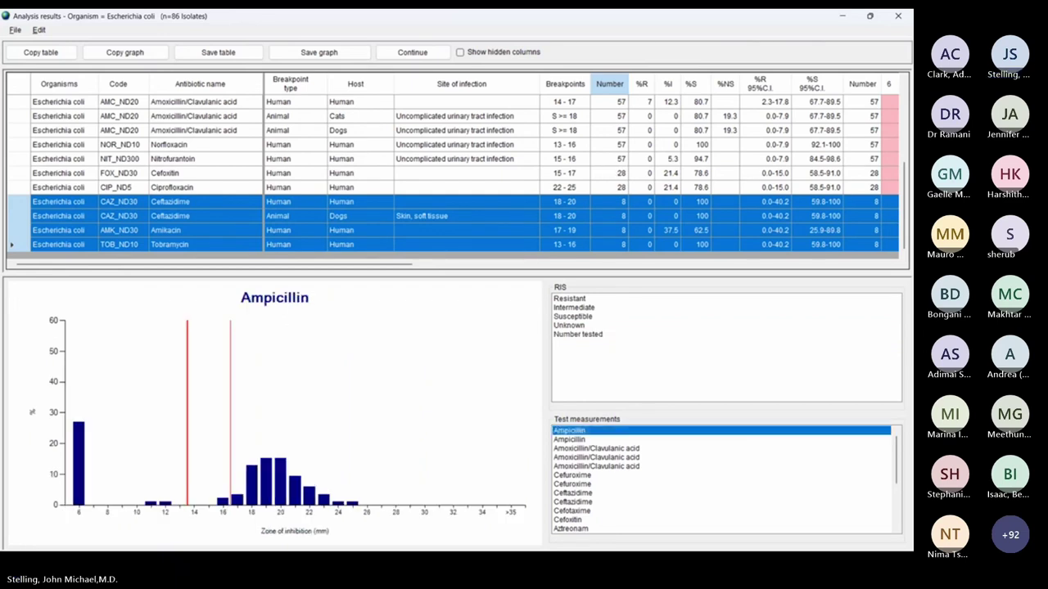
pyautogui.click(568, 439)
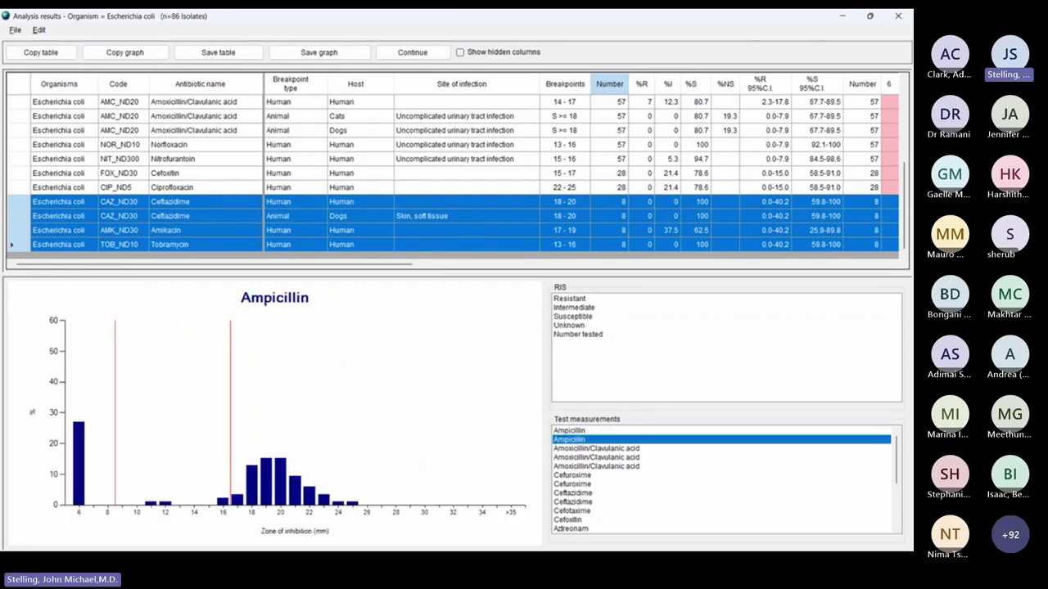
pyautogui.click(569, 430)
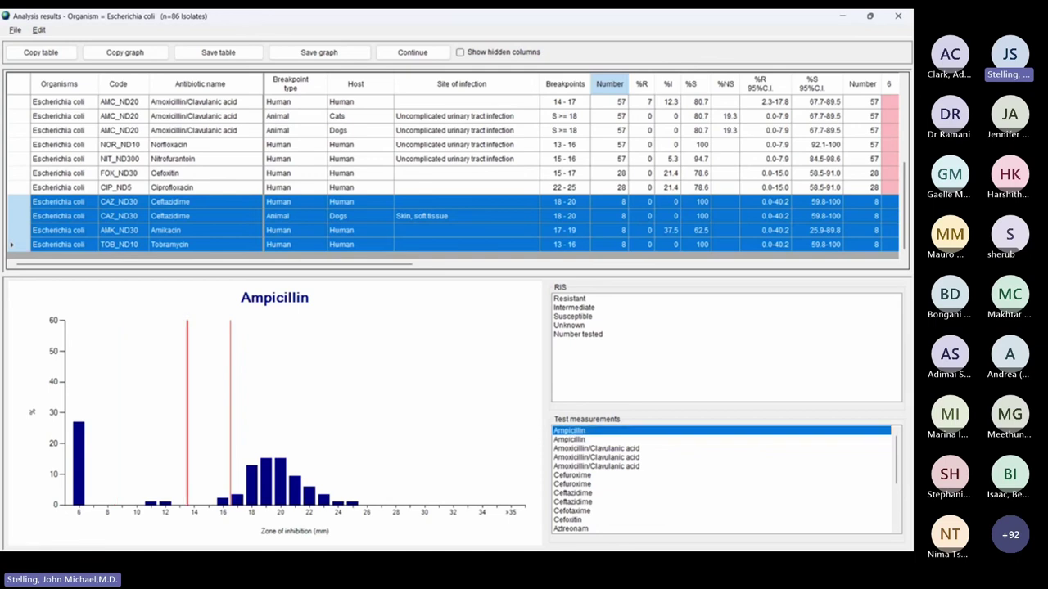
# Review the Escherichia coli table's breakpoint rows upward from norfloxacin to aztreonam, examining host and site of infection.
pyautogui.click(461, 144)
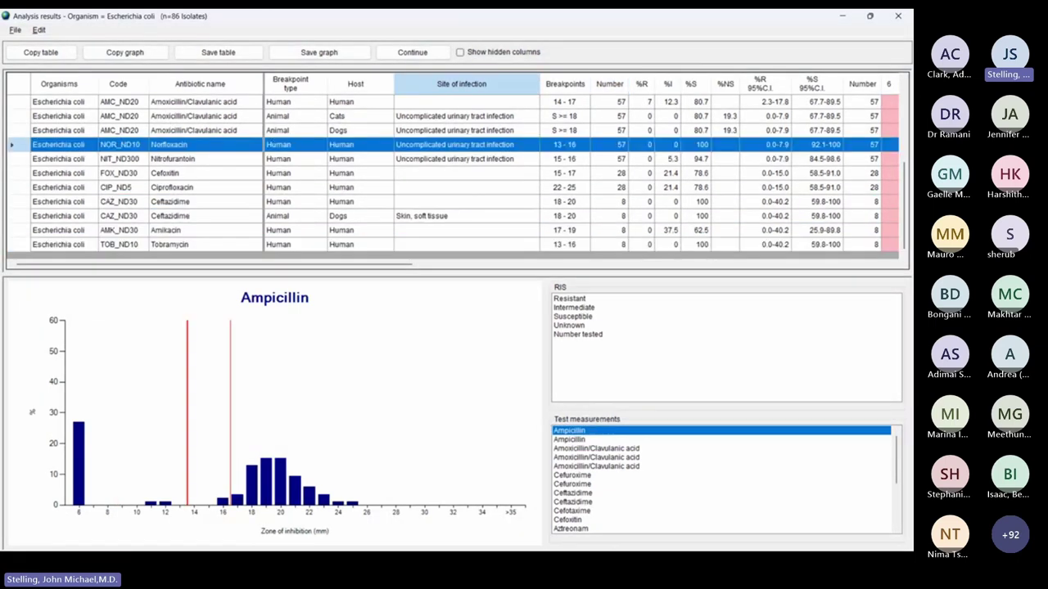
pyautogui.press('Up')
pyautogui.press('Up')
pyautogui.press('Up')
pyautogui.press('Up')
pyautogui.press('Up')
pyautogui.press('Up')
pyautogui.press('Up')
pyautogui.press('Up')
pyautogui.press('Up')
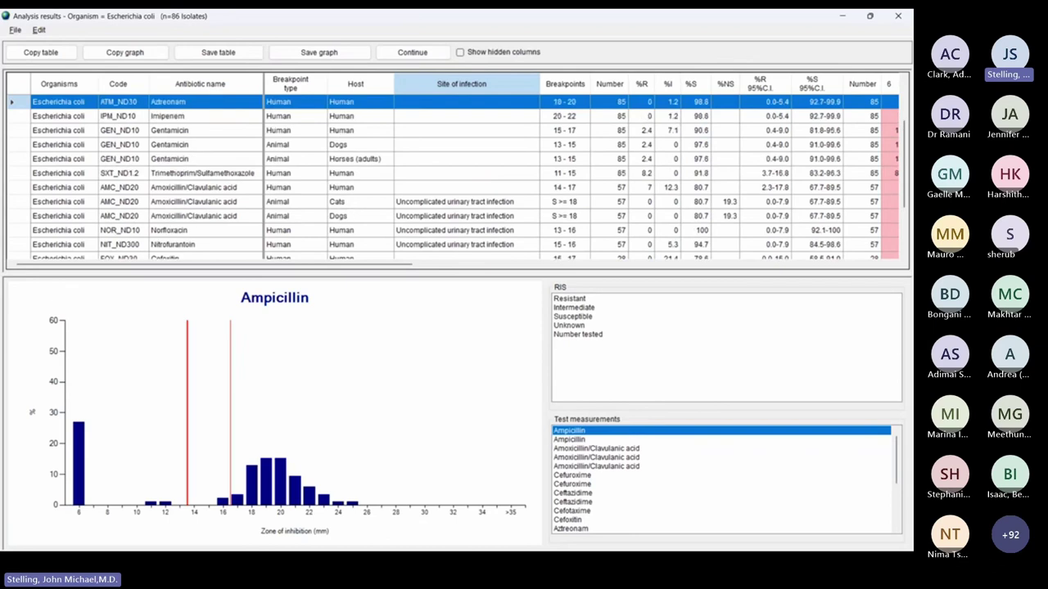
# Compare the human and animal ampicillin rows for Escherichia coli, plus the parenteral cefuroxime row, examining site of infection and host.
pyautogui.press('Up')
pyautogui.press('Up')
pyautogui.press('Up')
pyautogui.press('Up')
pyautogui.press('Up')
pyautogui.hotkey('shift', 'Down')
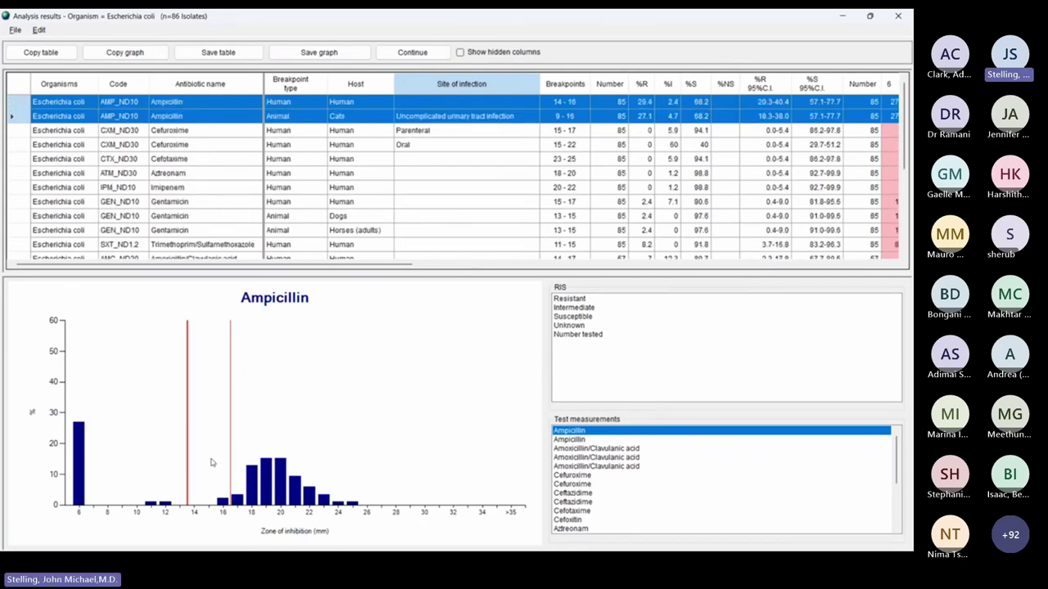
pyautogui.press('Down')
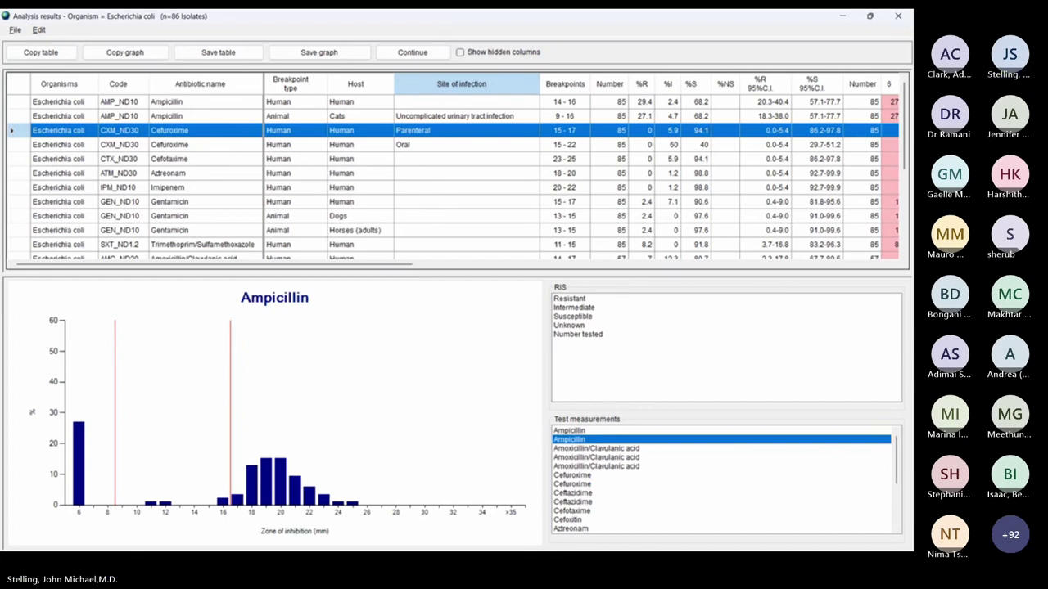
pyautogui.press('Left')
pyautogui.press('Up')
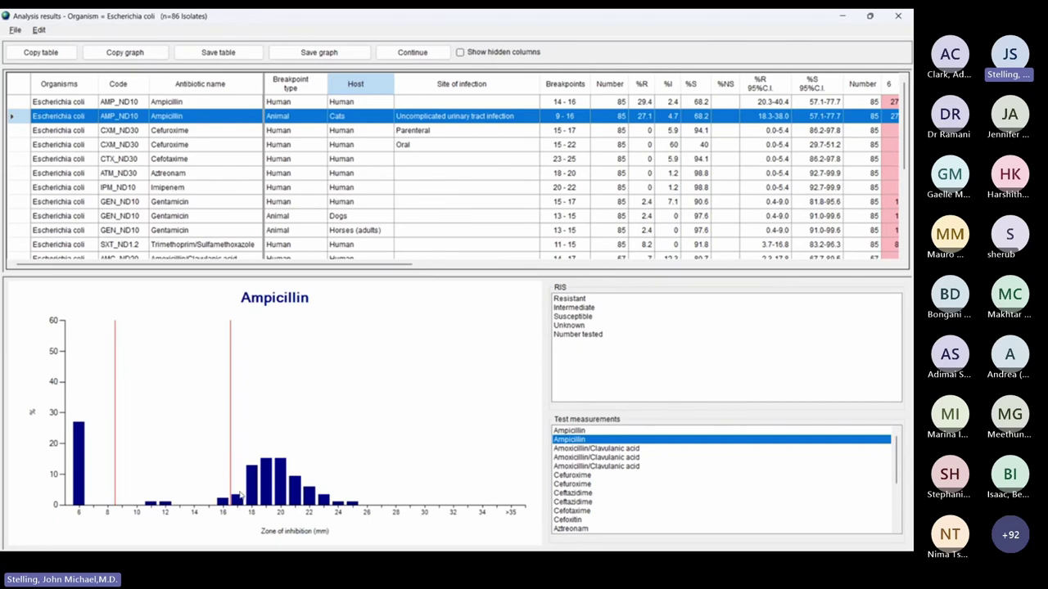
# Compare the ampicillin zone distribution with amoxicillin/clavulanic acid, and return to the ampicillin graph with the animal breakpoints.
pyautogui.click(579, 431)
pyautogui.click(582, 448)
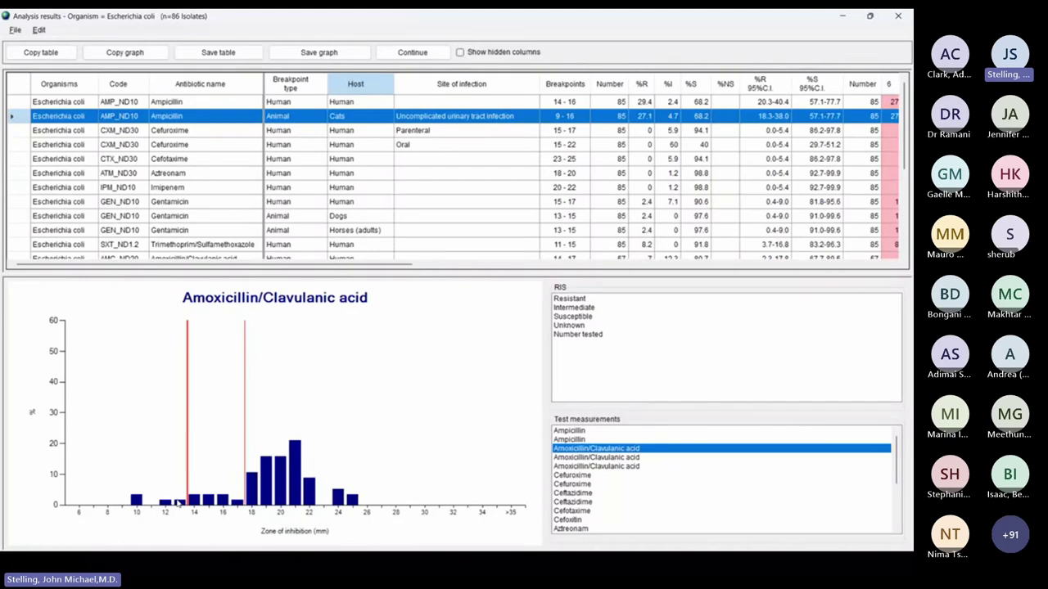
pyautogui.click(586, 432)
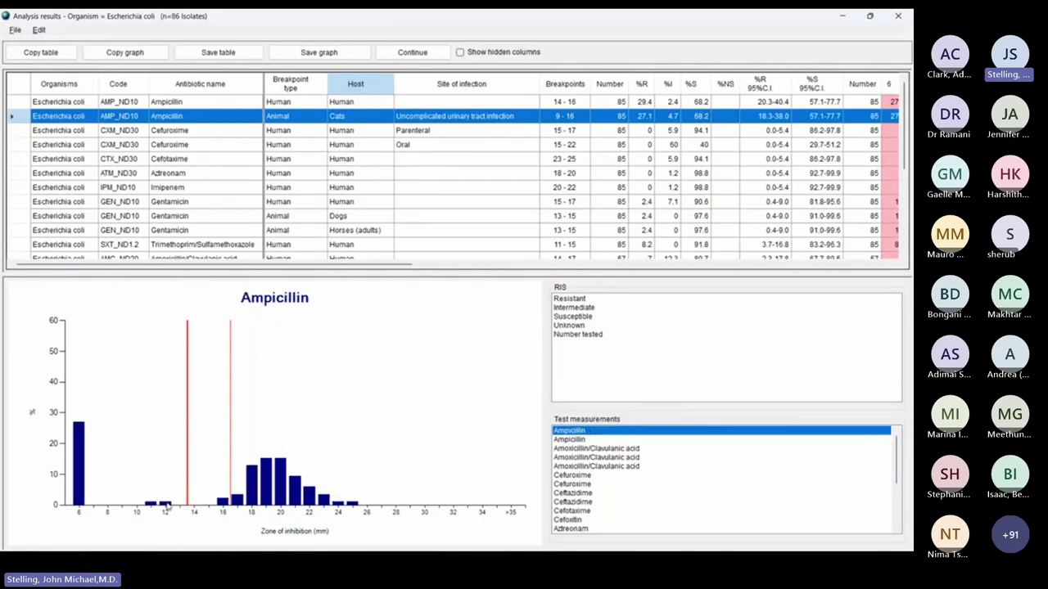
pyautogui.click(580, 441)
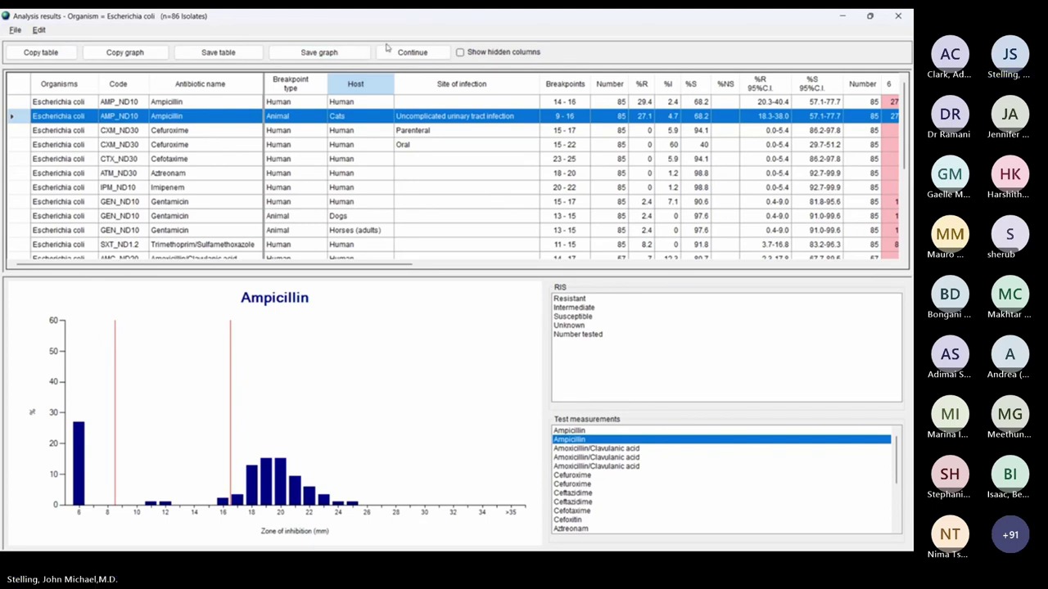
# Continue past the Gram positive results to the Gram negative table and sort it by number of isolates in descending order.
pyautogui.click(414, 53)
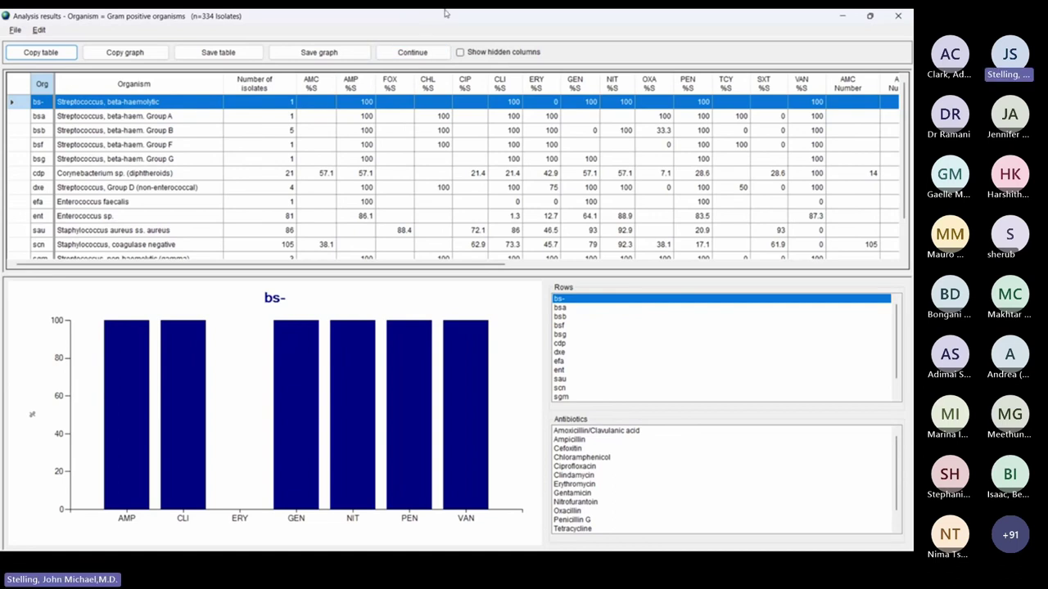
pyautogui.click(416, 53)
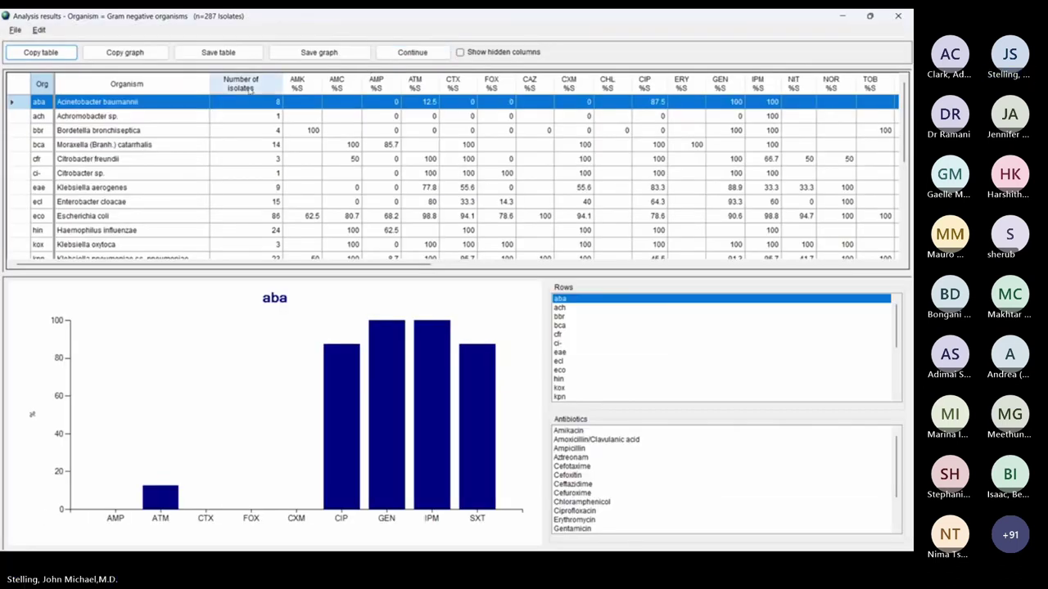
pyautogui.click(247, 80)
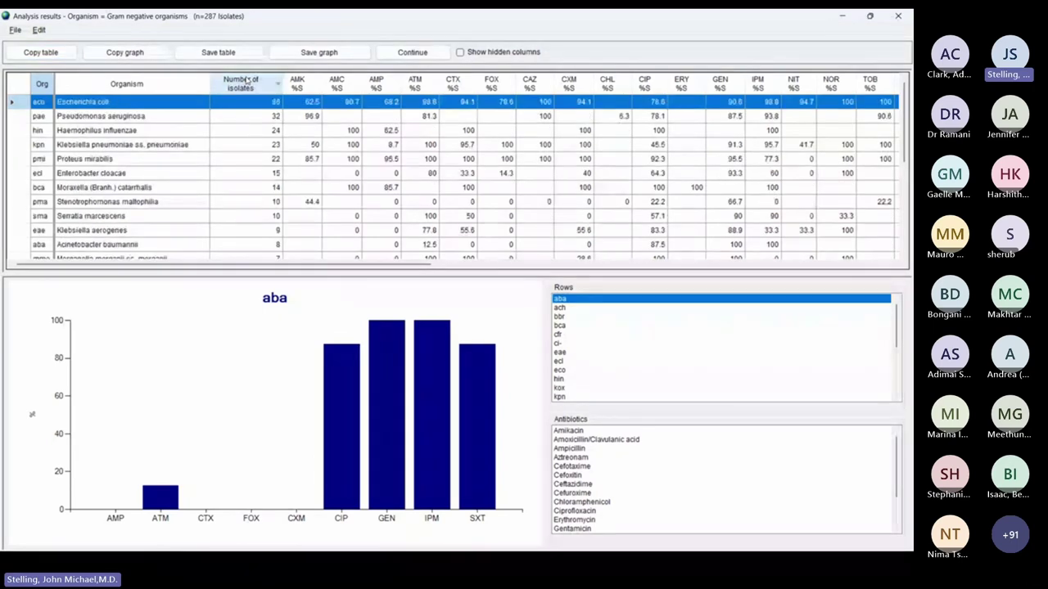
pyautogui.click(256, 117)
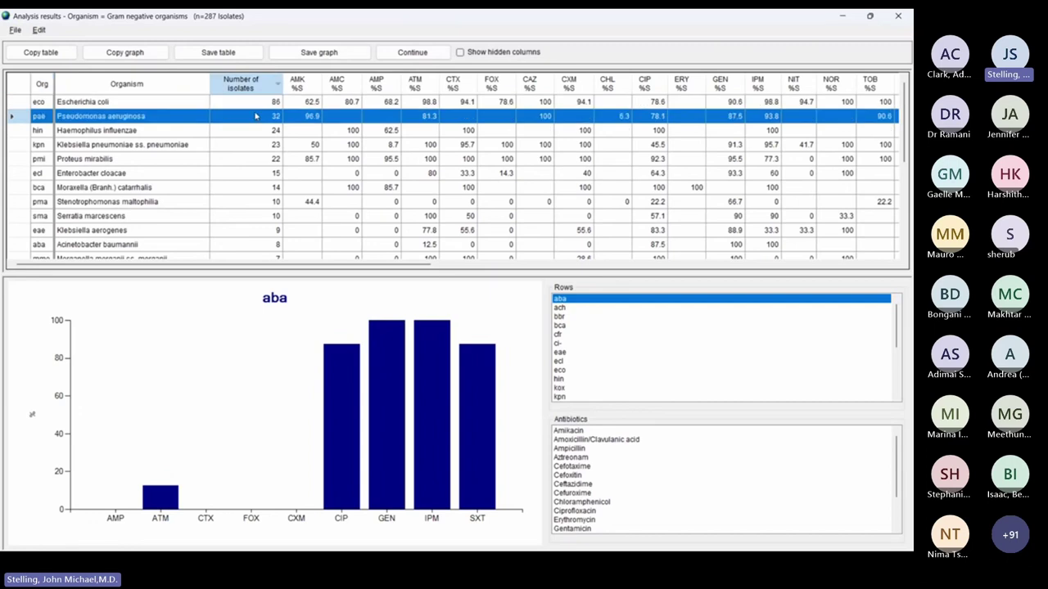
# Graph the percent susceptible by antibiotic for Escherichia coli (eco) and for Pseudomonas aeruginosa (pae).
pyautogui.click(563, 370)
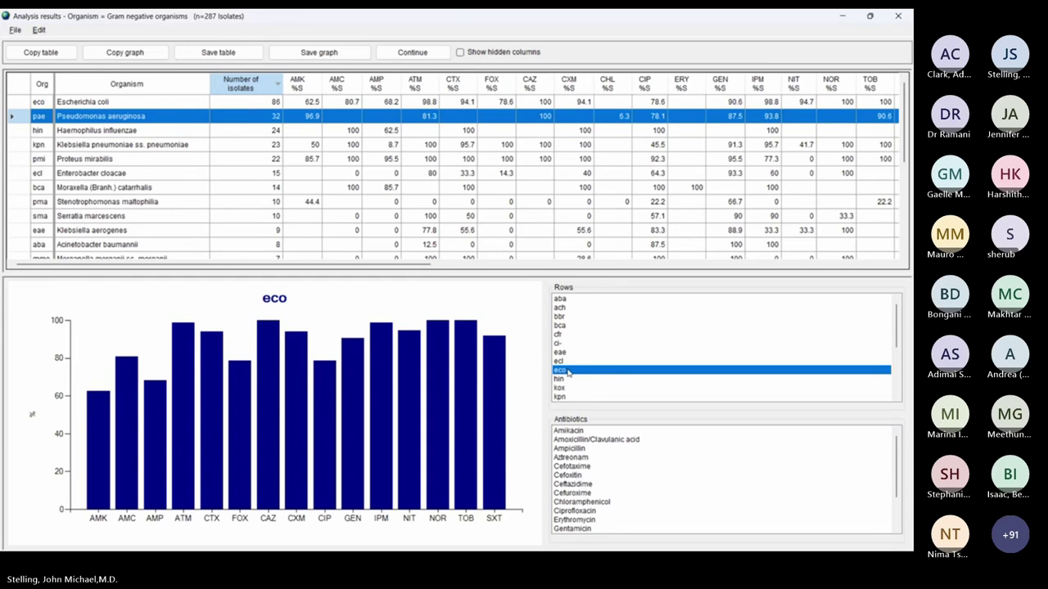
pyautogui.press('Down')
pyautogui.press('Down')
pyautogui.press('Down')
pyautogui.press('Down')
pyautogui.press('Down')
pyautogui.press('Down')
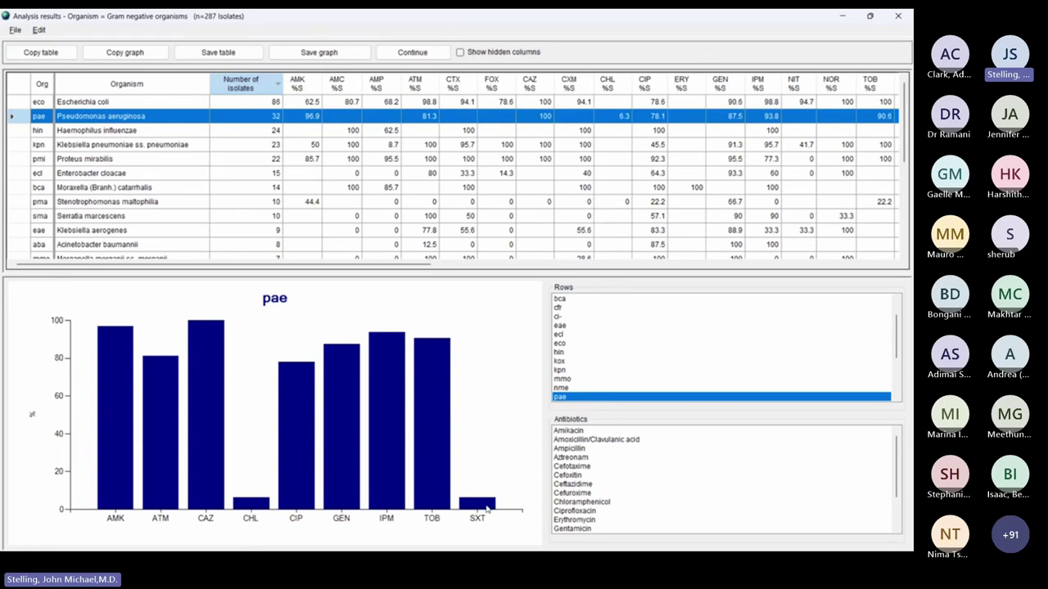
# Graph ampicillin susceptibility across the Gram negative organisms and finish the report, returning to the Quick analysis list.
pyautogui.click(566, 451)
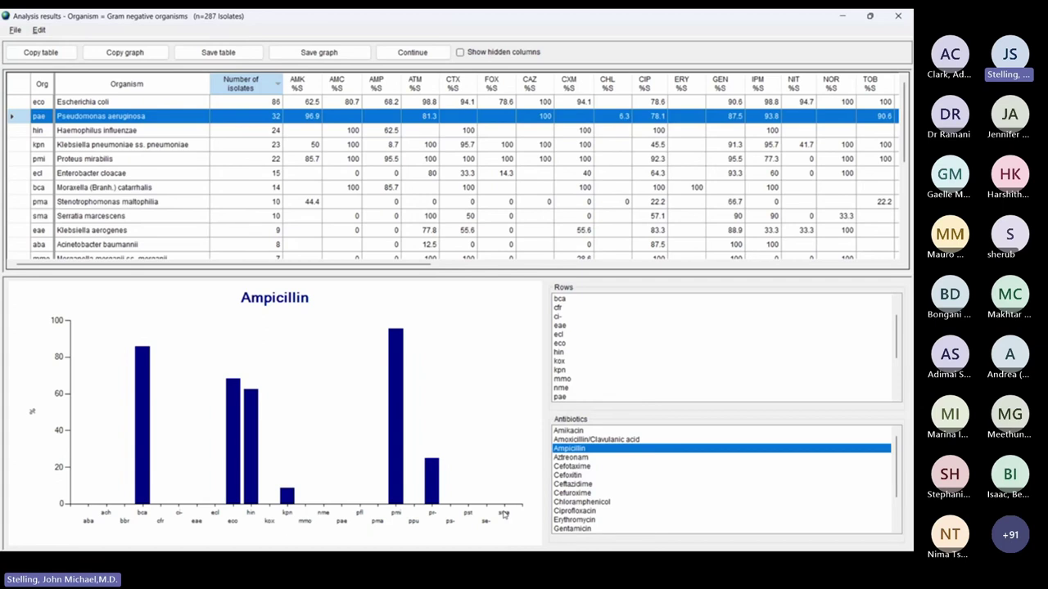
pyautogui.click(413, 53)
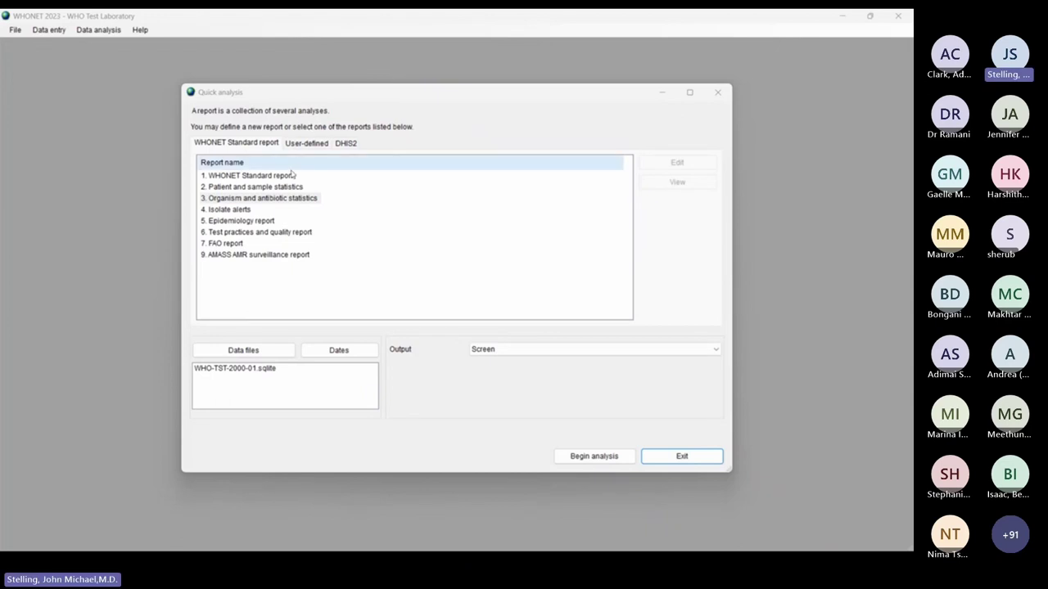
# Run the Organism and antibiotic statistics report again with Microsoft Excel as the output.
pyautogui.click(259, 199)
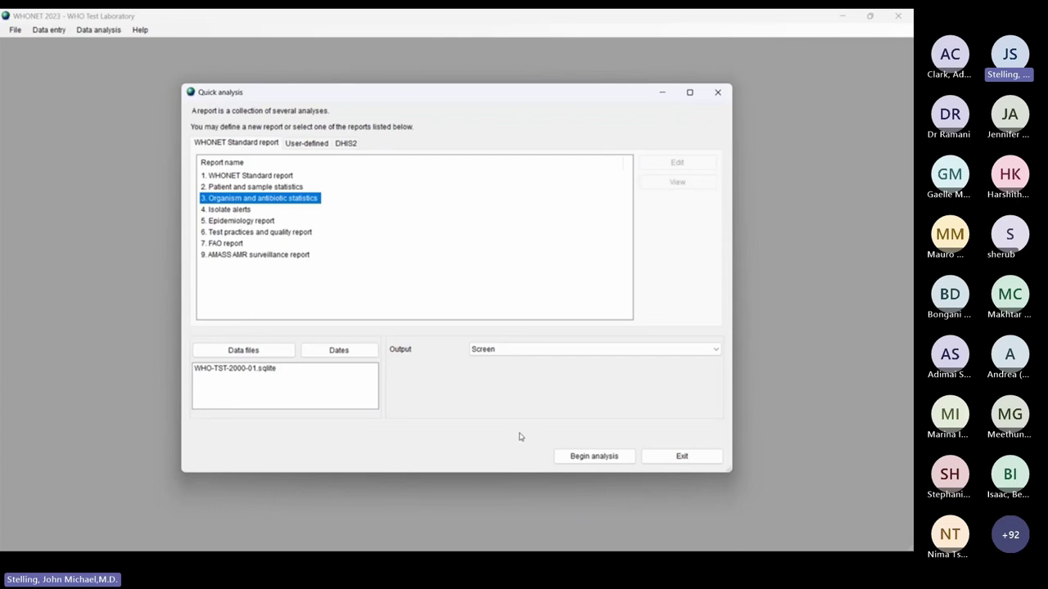
pyautogui.click(594, 457)
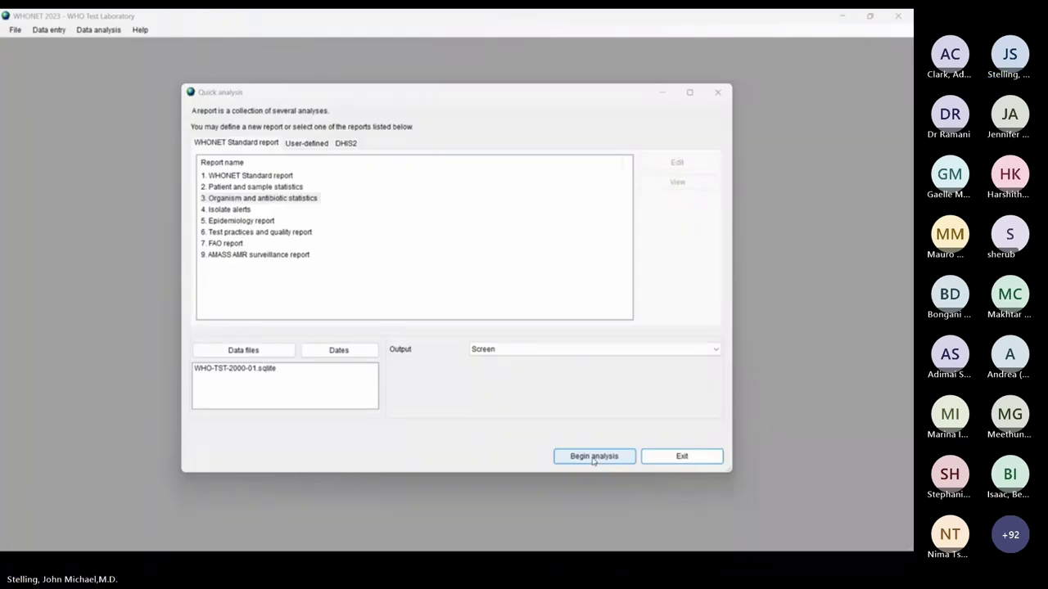
pyautogui.click(573, 350)
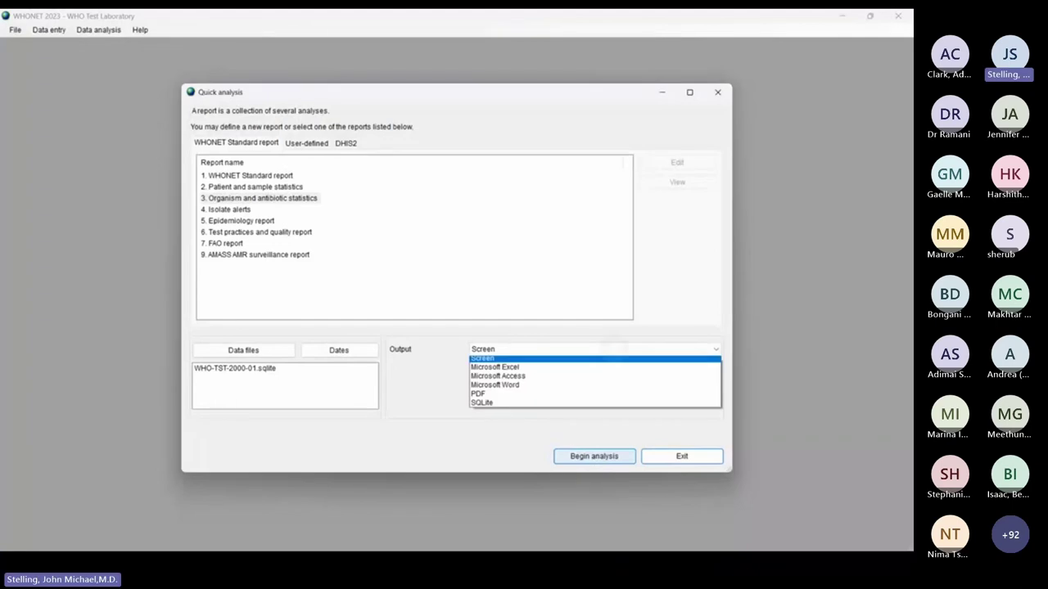
pyautogui.click(525, 370)
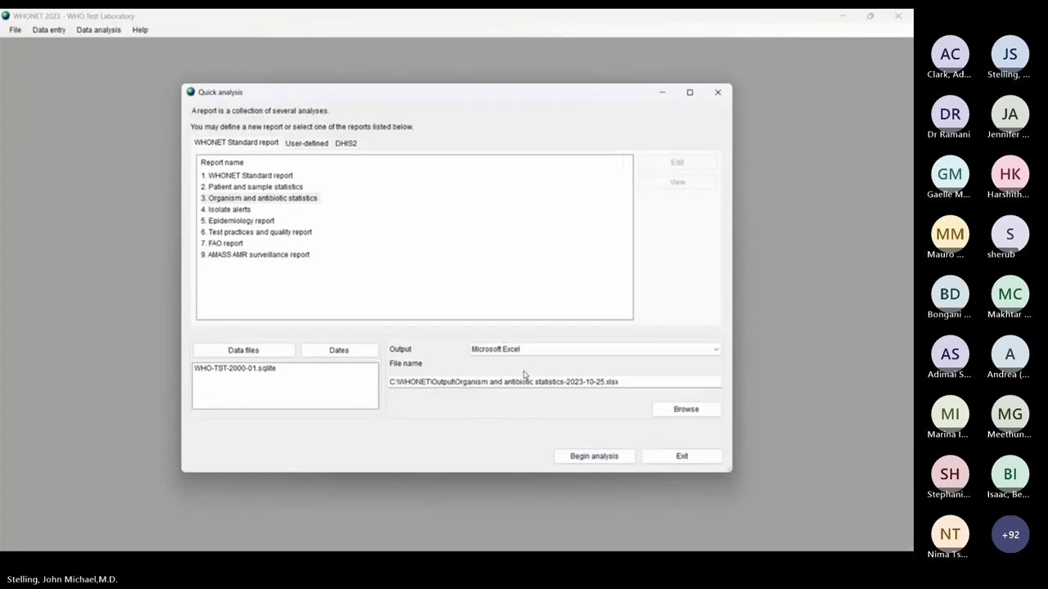
pyautogui.click(606, 457)
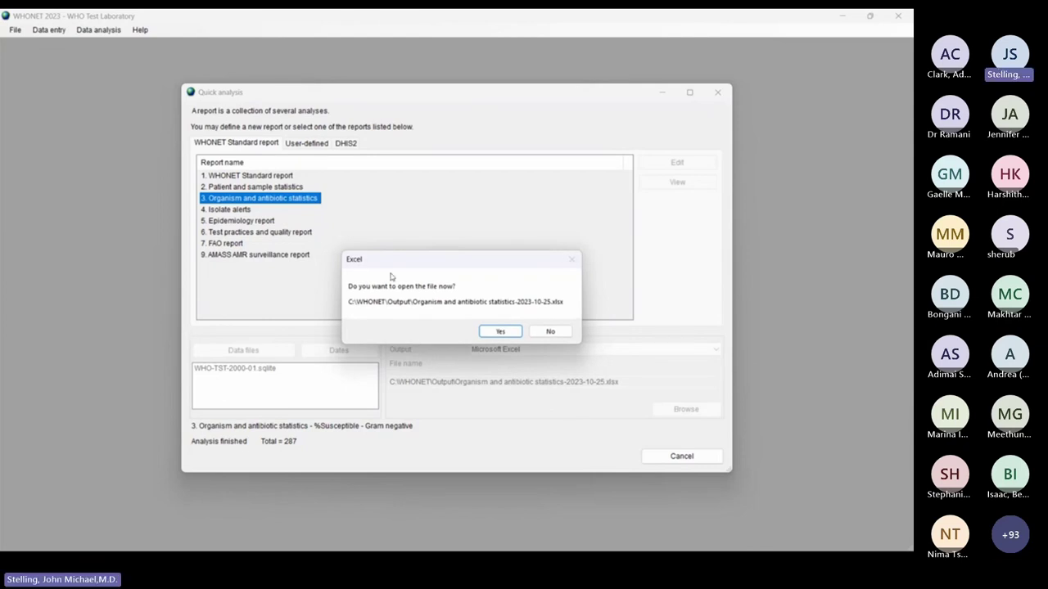
# Agree to open the exported Organism and antibiotic statistics workbook and switch to it in Excel.
pyautogui.click(500, 330)
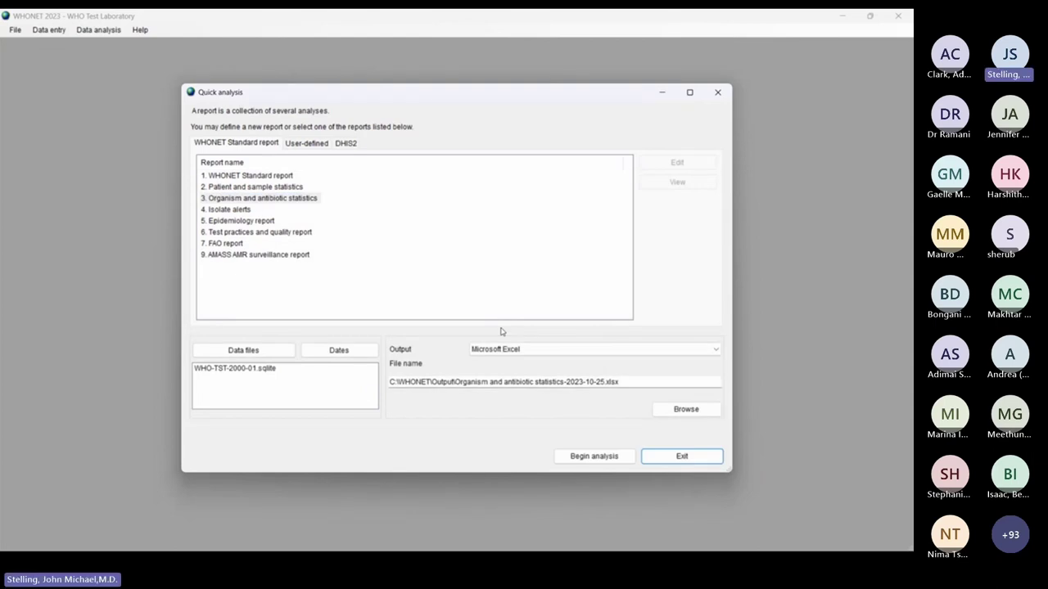
pyautogui.press('super')
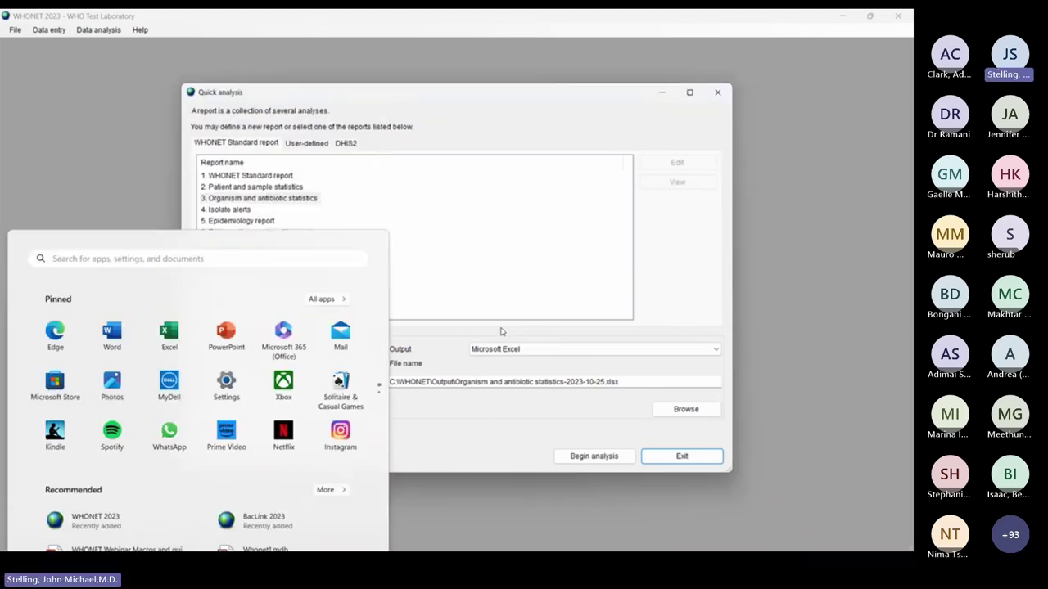
pyautogui.press('super')
pyautogui.press('super')
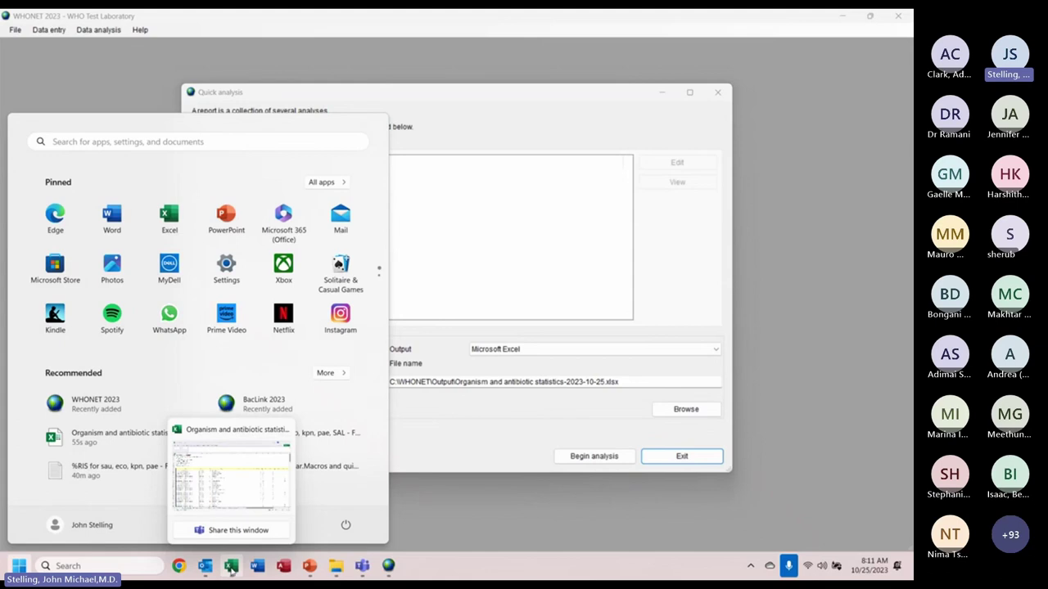
pyautogui.click(232, 570)
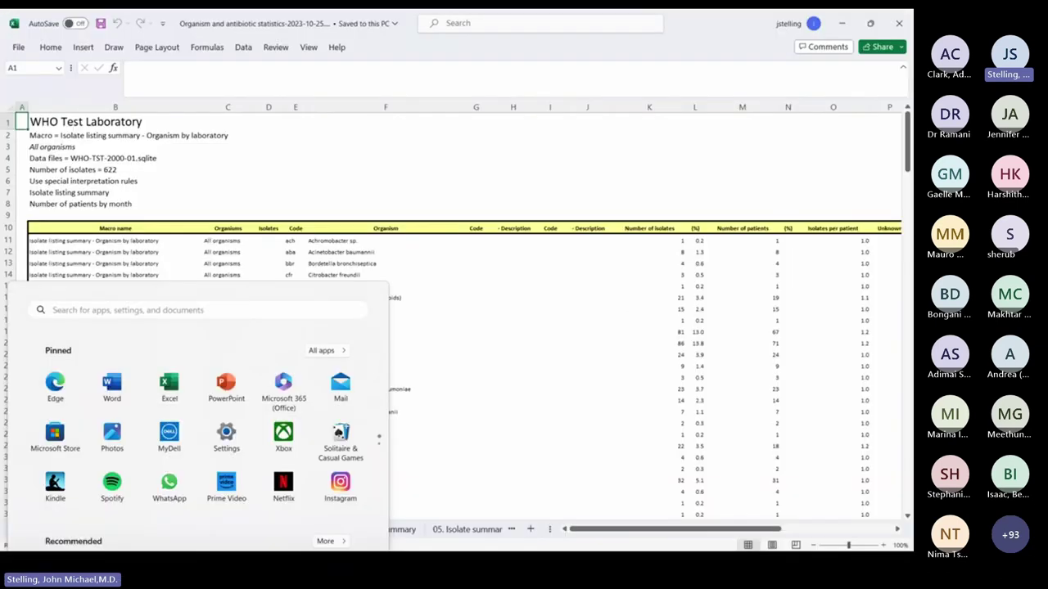
pyautogui.click(440, 276)
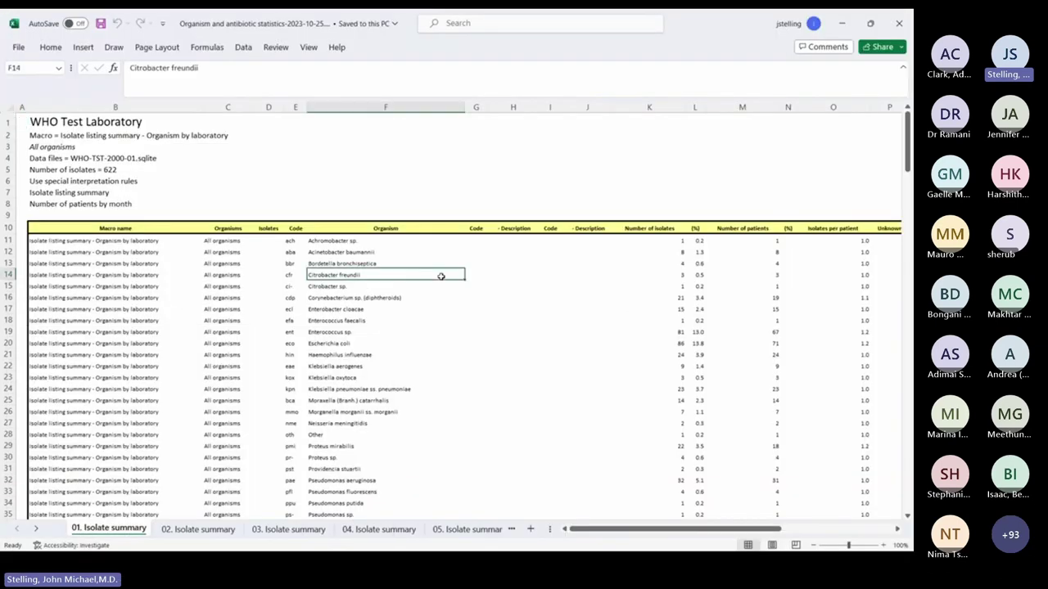
# Review the organism by laboratory table and its charts on the 01. Isolate summary sheet.
pyautogui.scroll(-12, 441, 276)
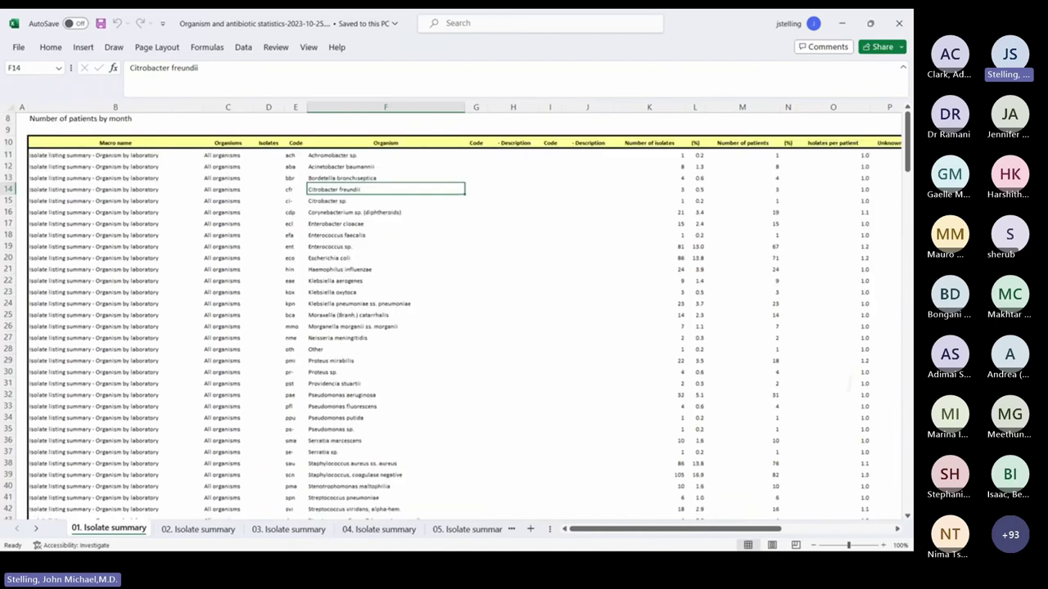
pyautogui.scroll(-1, 440, 276)
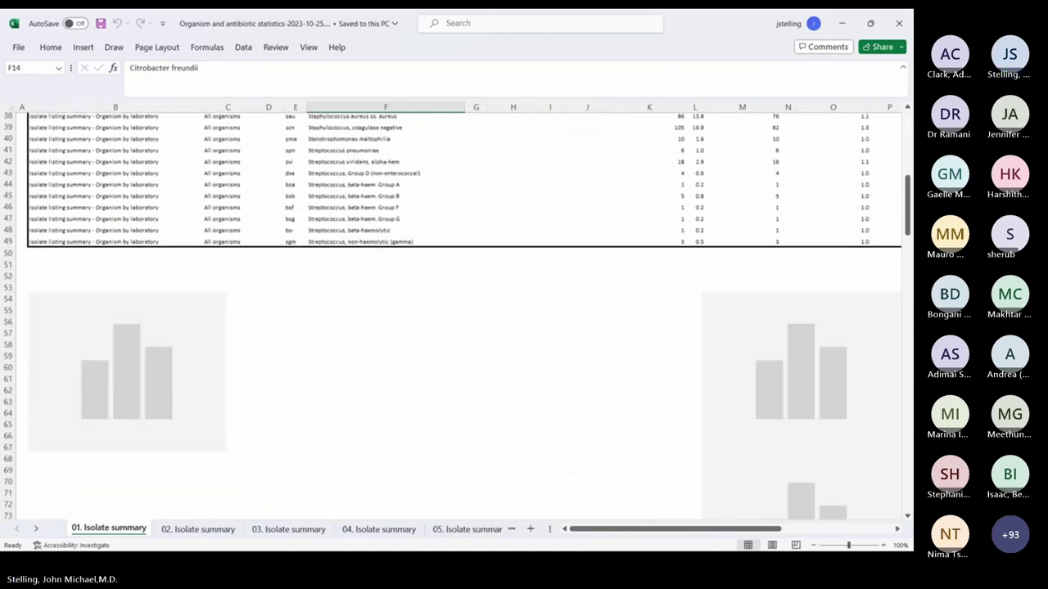
pyautogui.hscroll(1, 458, 311)
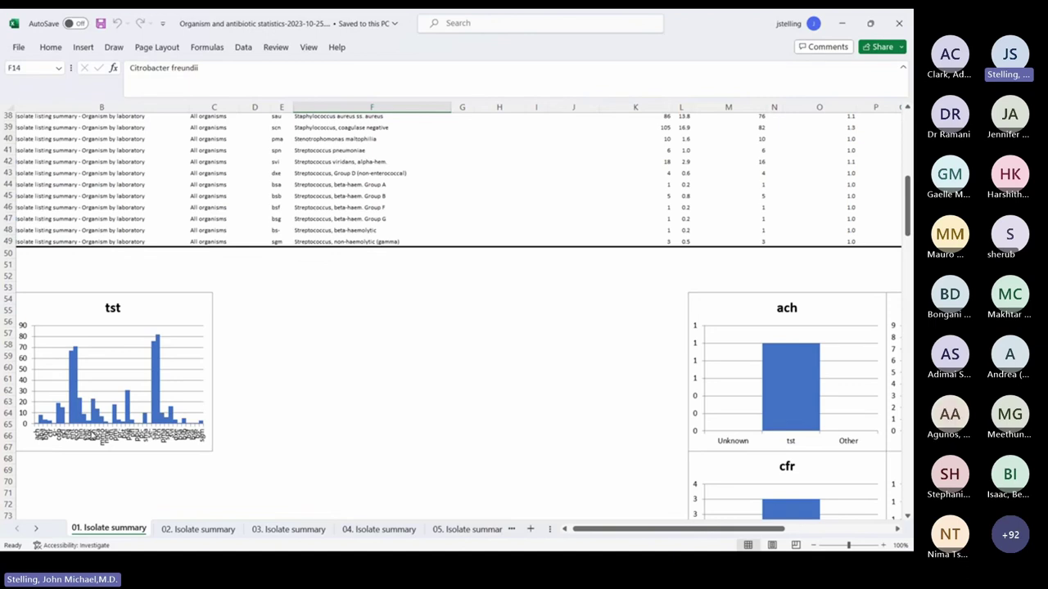
# Go to the 03. Isolate summary sheet and make the organism by sex macro title in B2 bold.
pyautogui.hotkey('ctrl', 'pagedown')
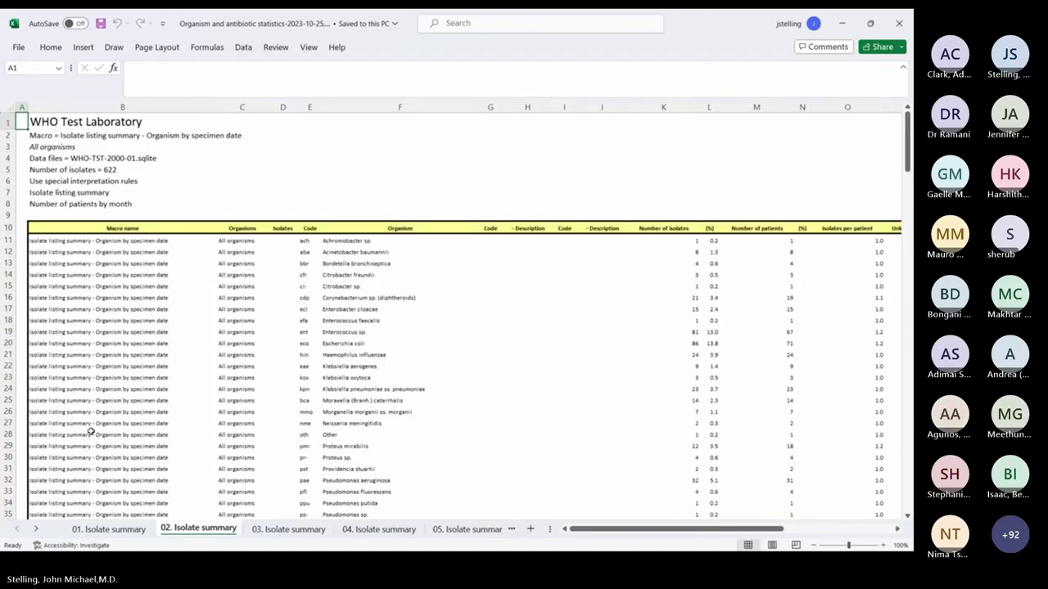
pyautogui.hotkey('ctrl', 'pagedown')
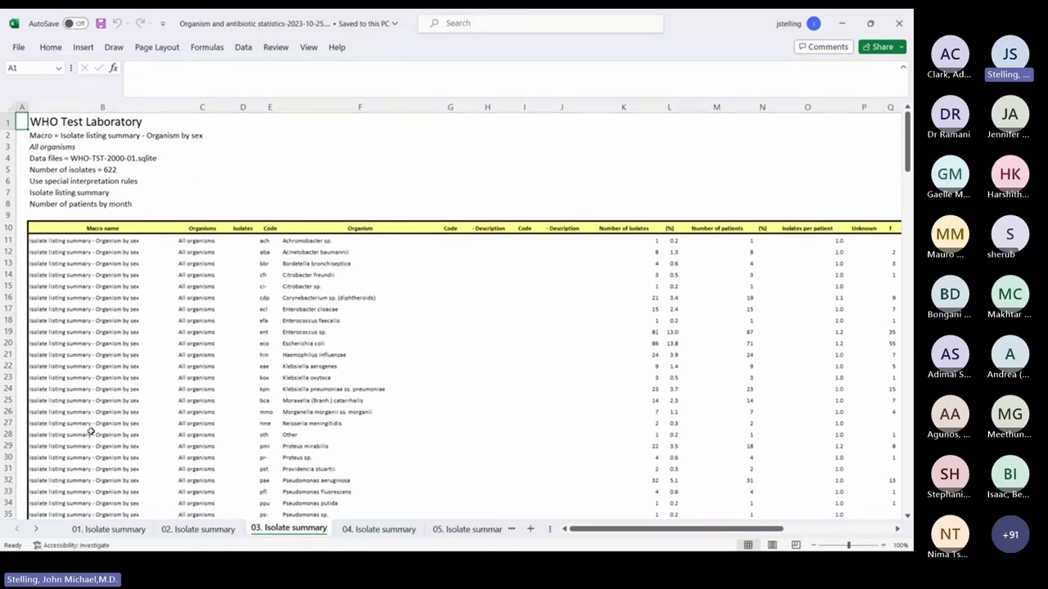
pyautogui.click(175, 136)
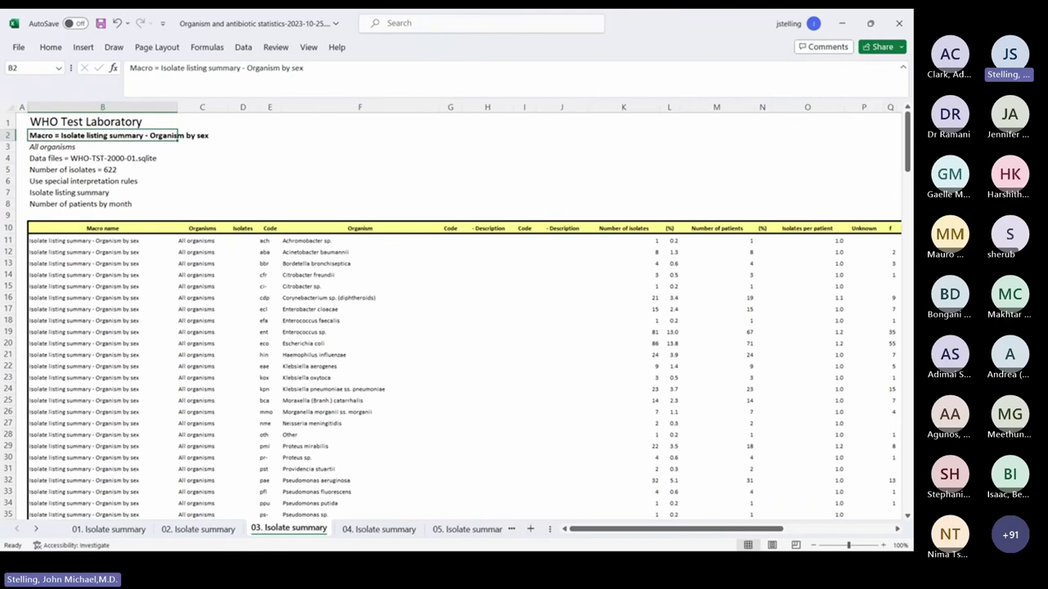
pyautogui.click(139, 122)
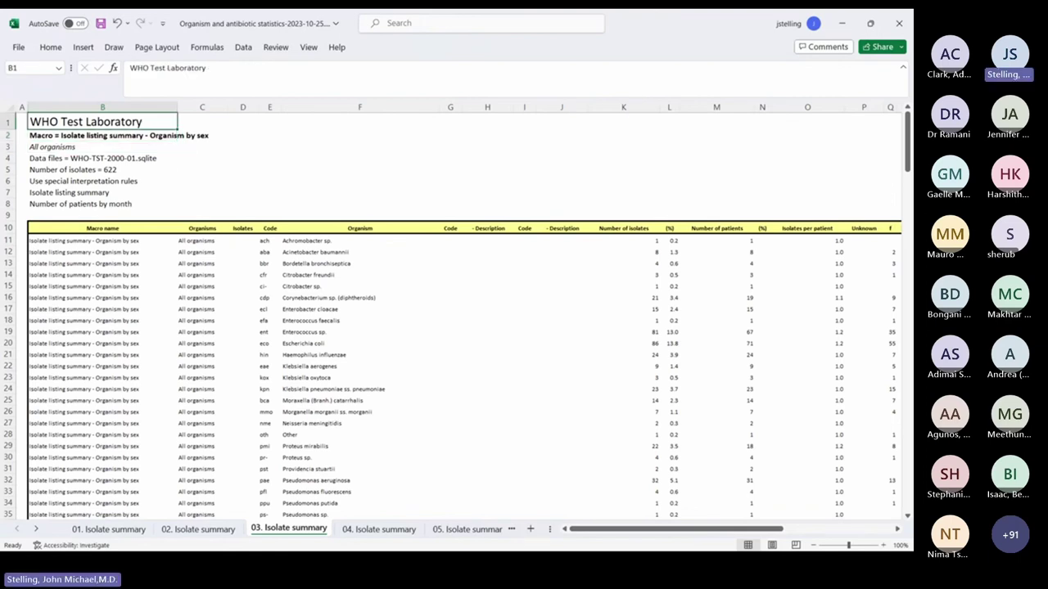
# View the charts of organisms by sex and continue through the age group sheet to the organism by location sheet.
pyautogui.scroll(-10, 464, 316)
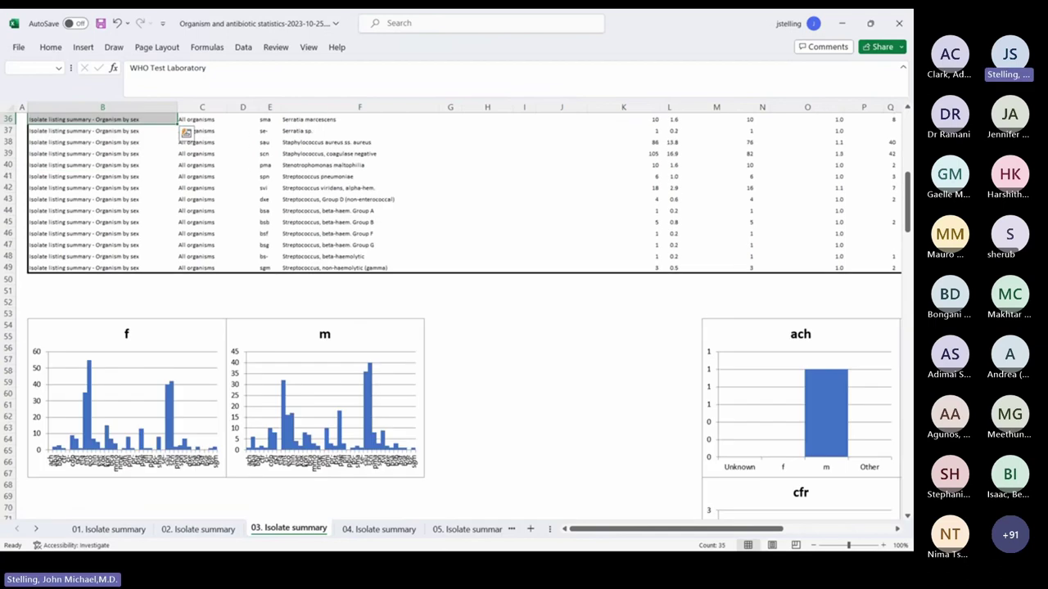
pyautogui.hotkey('ctrl', 'Home')
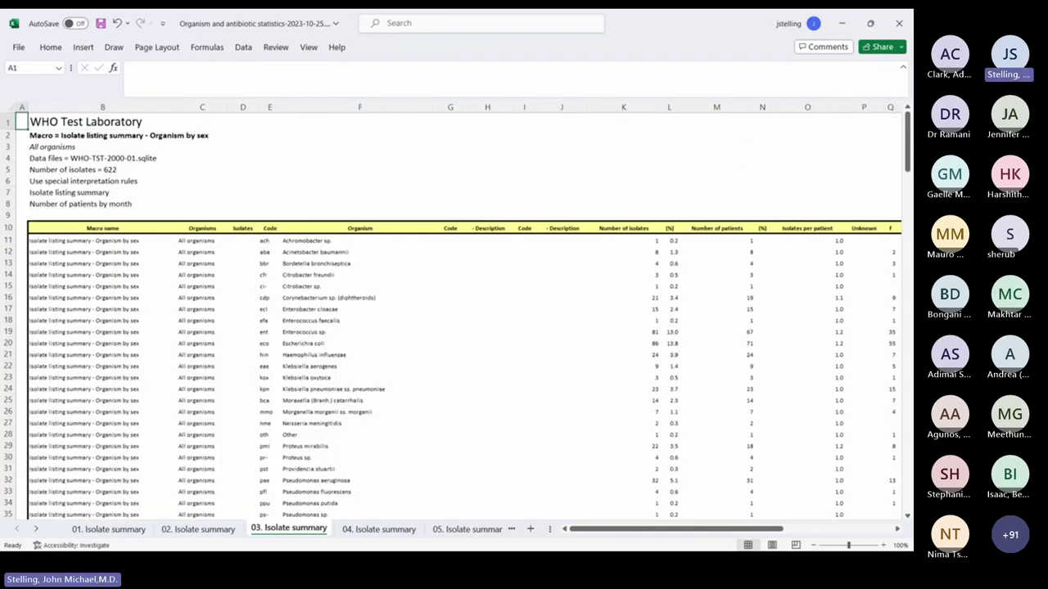
pyautogui.hotkey('ctrl', 'pagedown')
pyautogui.click(114, 135)
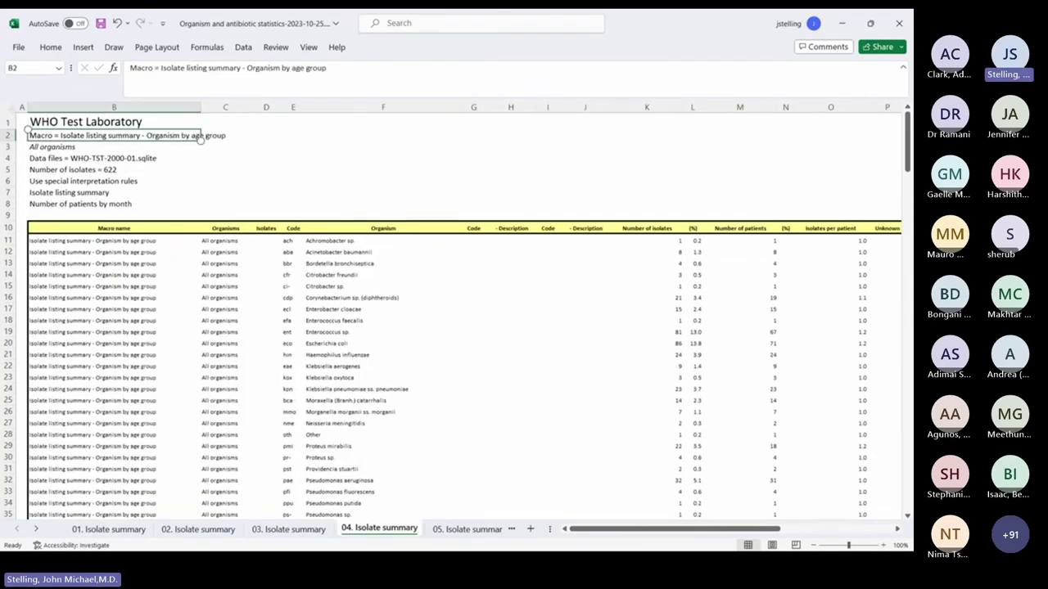
pyautogui.hotkey('ctrl', 'pagedown')
pyautogui.hotkey('ctrl', 'pagedown')
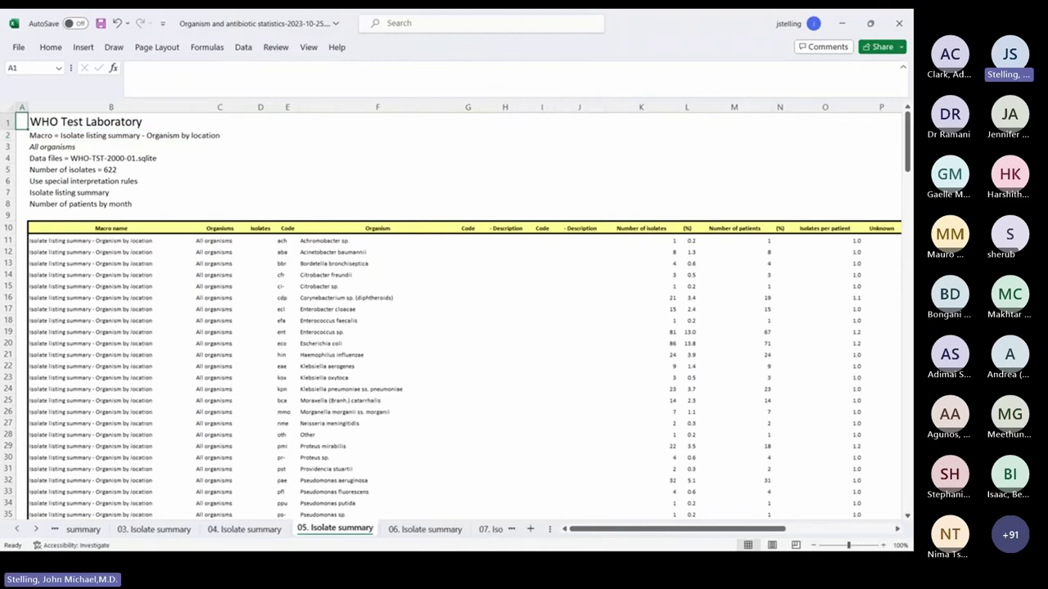
# Go to the 07. Isolate summary sheet and review the organism by specimen type table, including its specimen code columns.
pyautogui.hotkey('ctrl', 'pagedown')
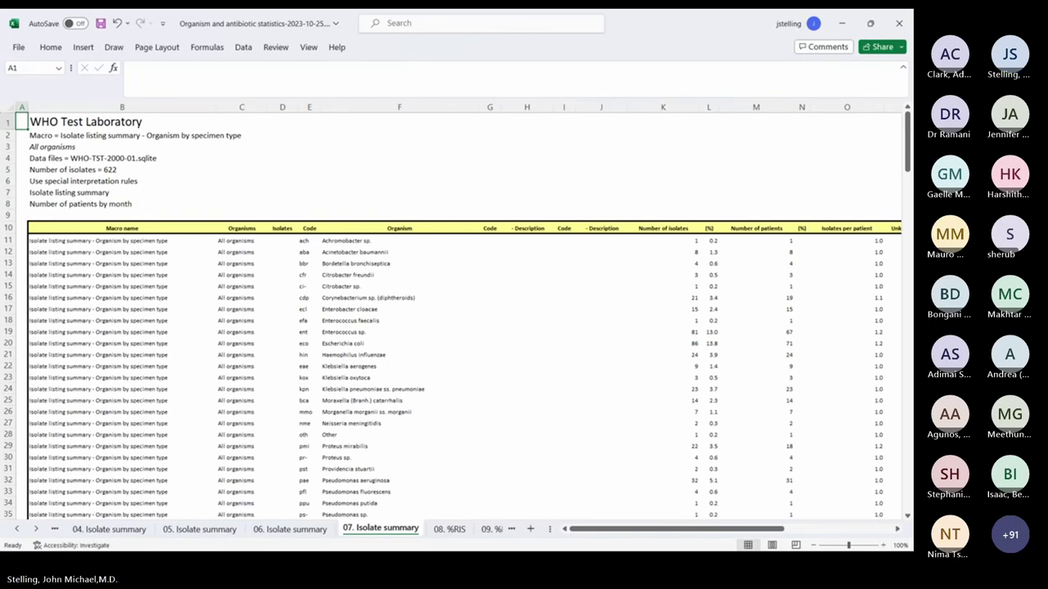
pyautogui.scroll(-7, 459, 311)
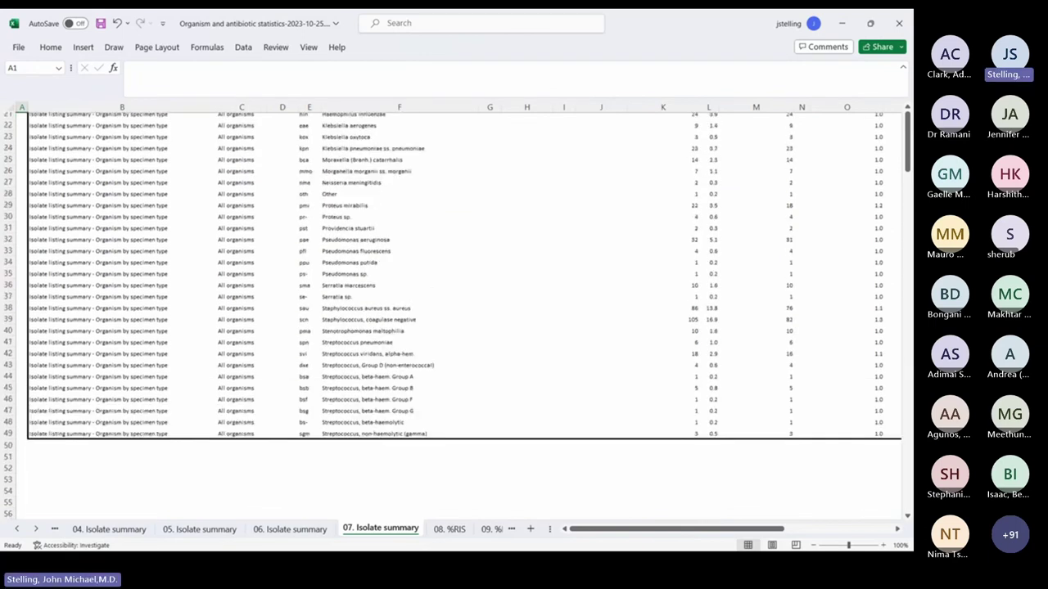
pyautogui.scroll(7, 458, 311)
pyautogui.moveTo(676, 529); pyautogui.dragTo(780, 528)
pyautogui.scroll(-1, 458, 311)
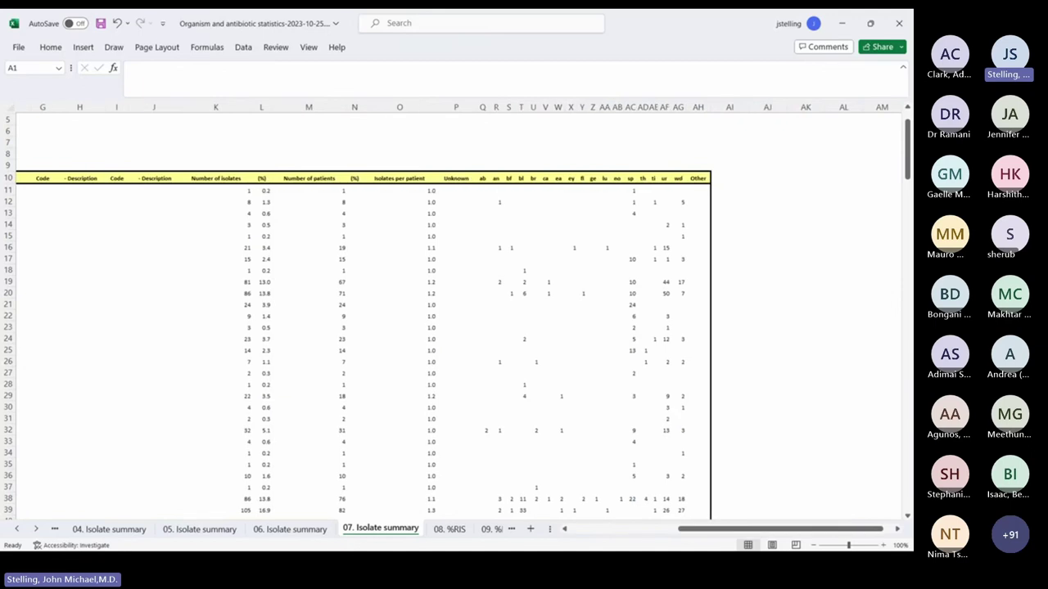
pyautogui.hscroll(-4, 458, 311)
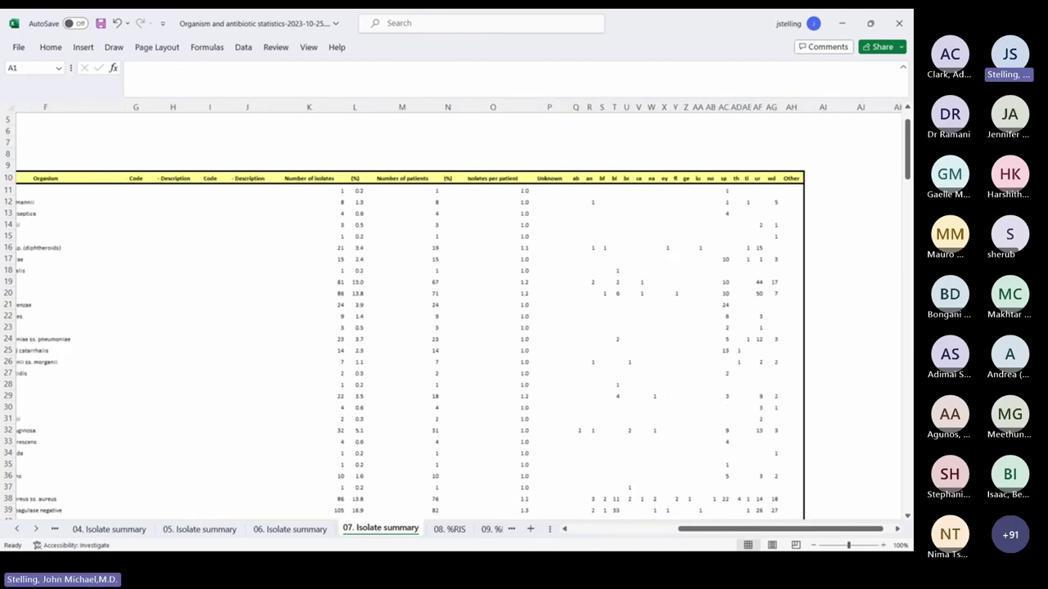
# Go to the 08. %RIS sheet and make the Staphylococcus aureus organism name in B3 bold.
pyautogui.hotkey('ctrl', 'pagedown')
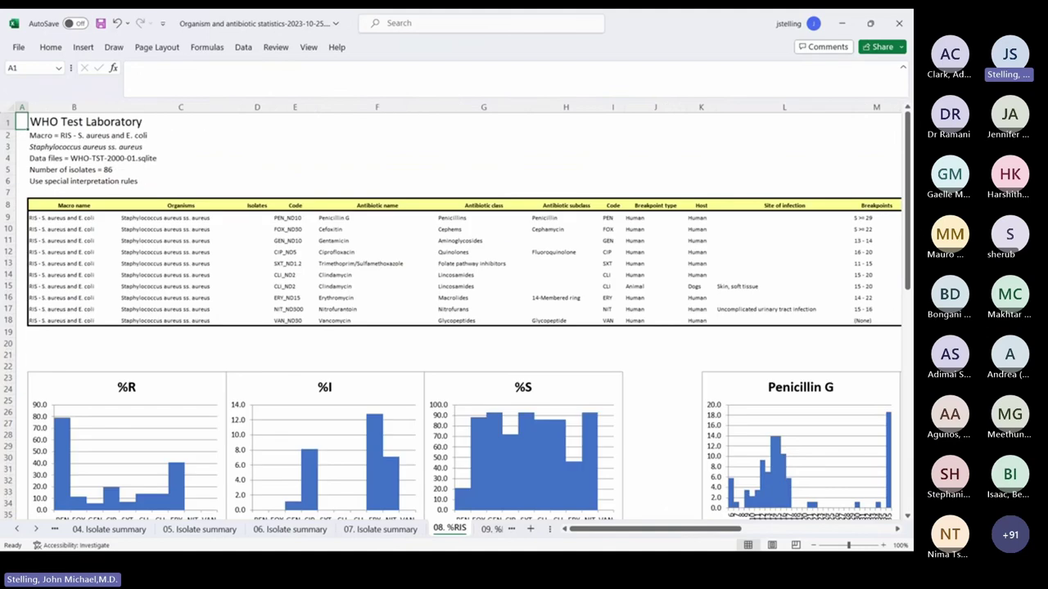
pyautogui.click(22, 135)
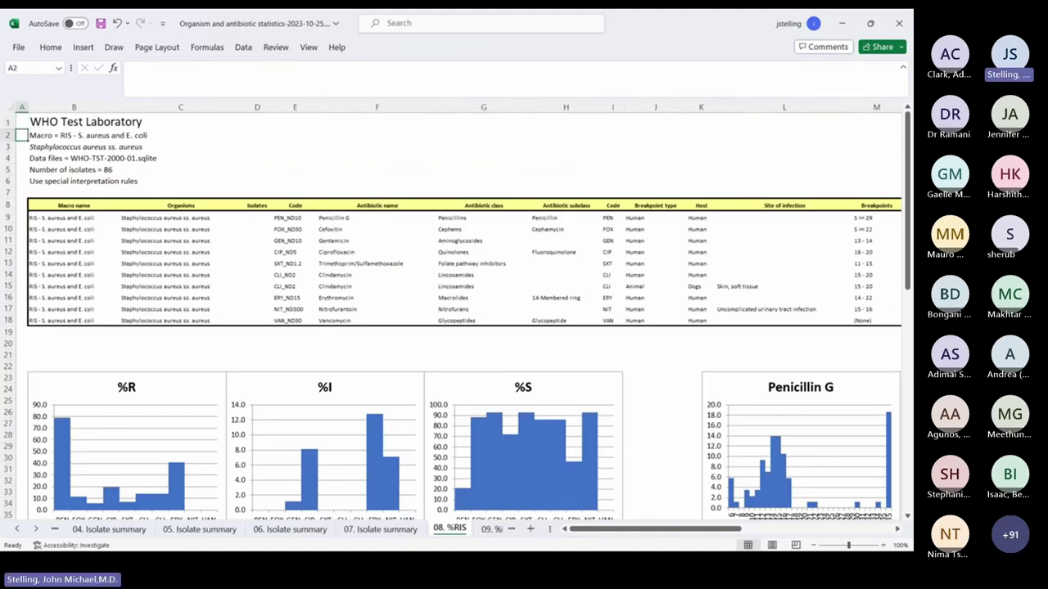
pyautogui.click(74, 146)
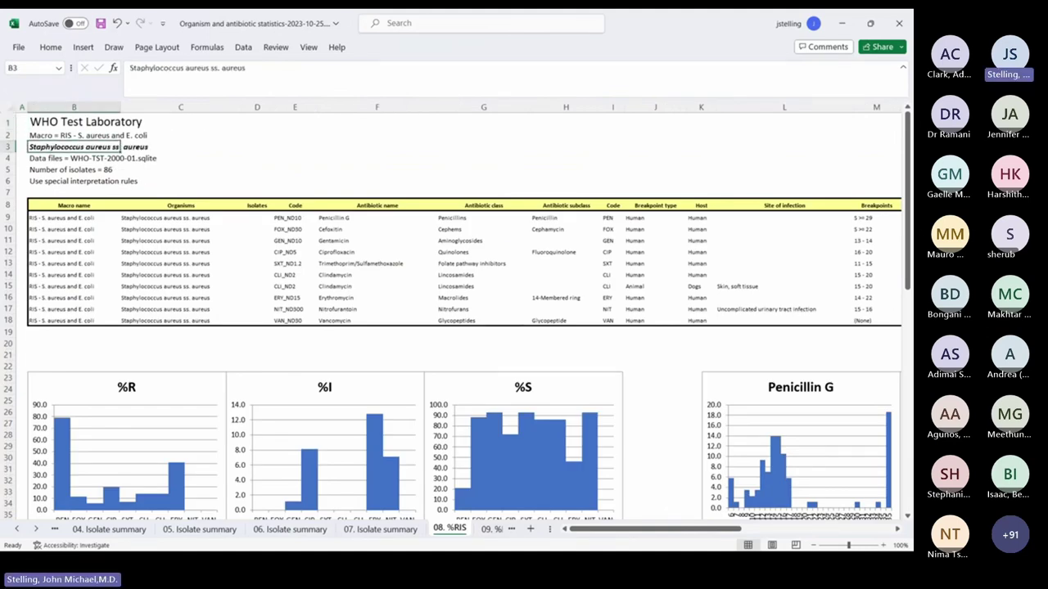
# Review the Escherichia coli table and charts on 09. %RIS and continue through the Gram positive and Gram negative RIS Summary sheets.
pyautogui.hotkey('ctrl', 'pagedown')
pyautogui.click(74, 146)
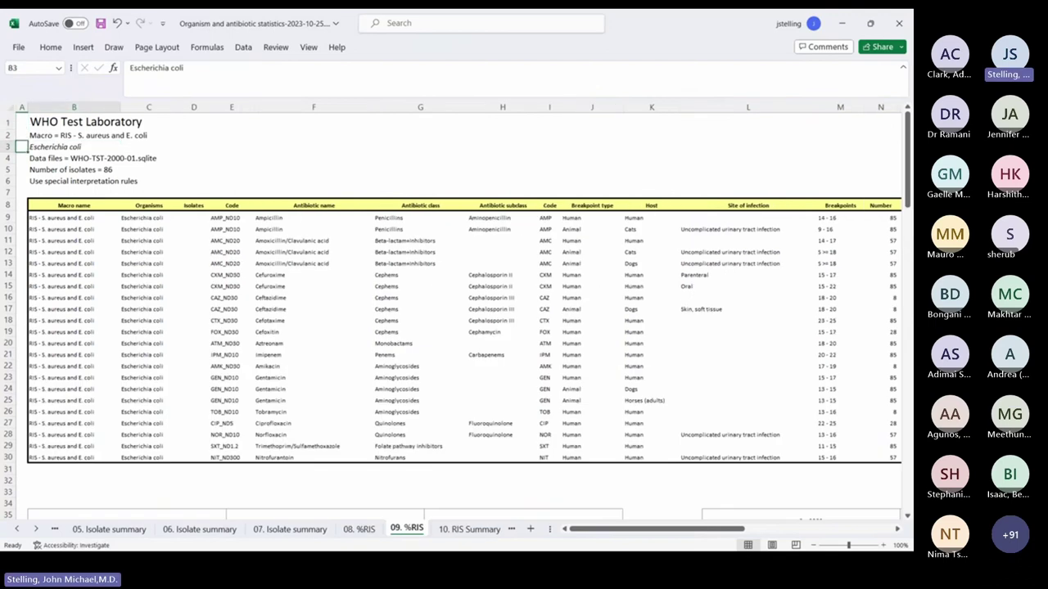
pyautogui.scroll(-6, 464, 328)
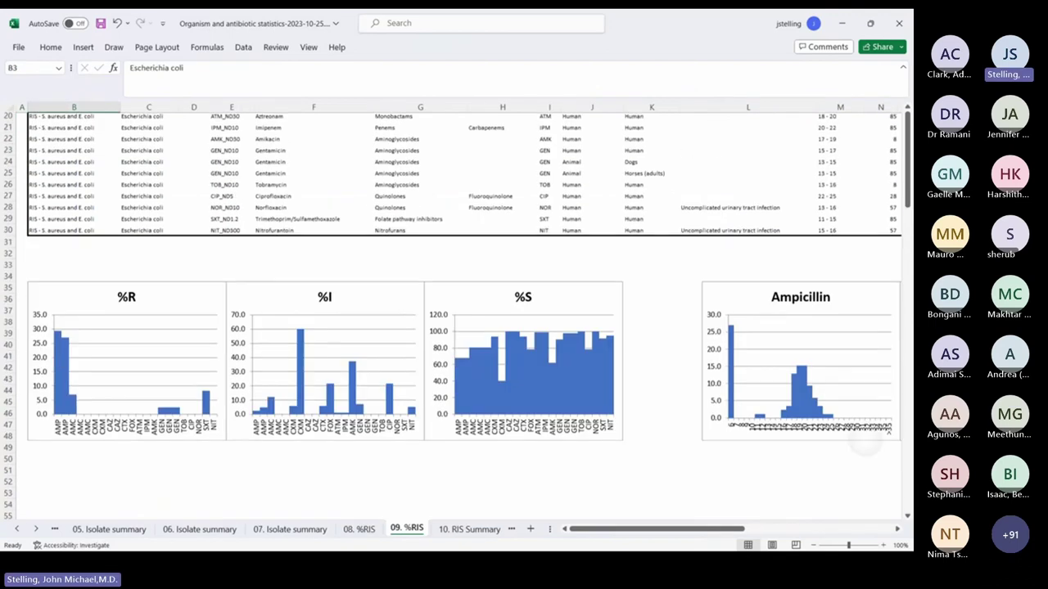
pyautogui.hotkey('ctrl', 'pagedown')
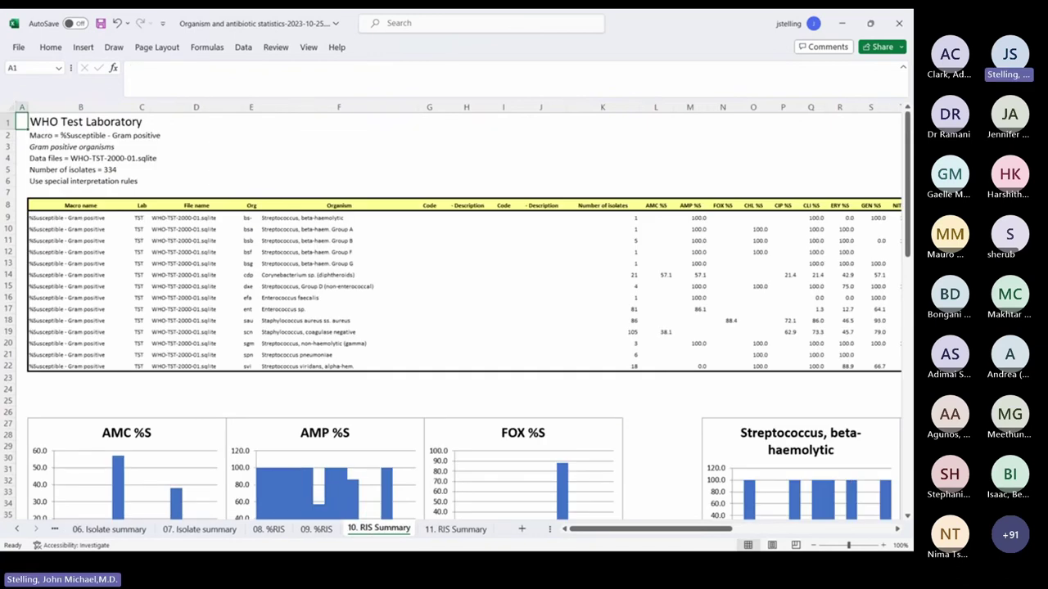
pyautogui.hotkey('ctrl', 'pagedown')
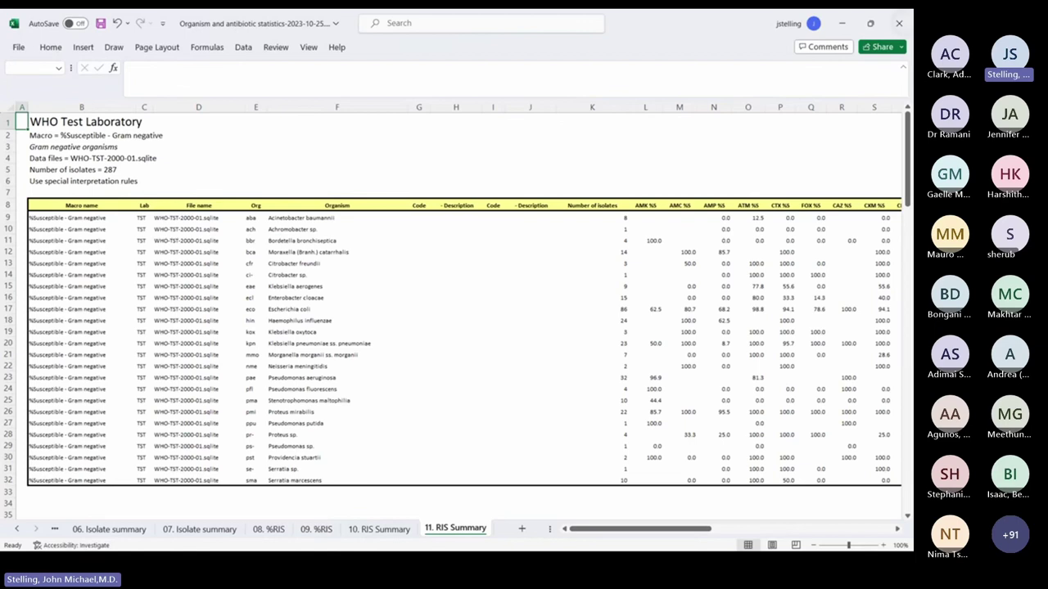
# Close the organism and antibiotic statistics workbook without saving, and select the Epidemiology report in WHONET's quick analysis.
pyautogui.hotkey('ctrl', 'w')
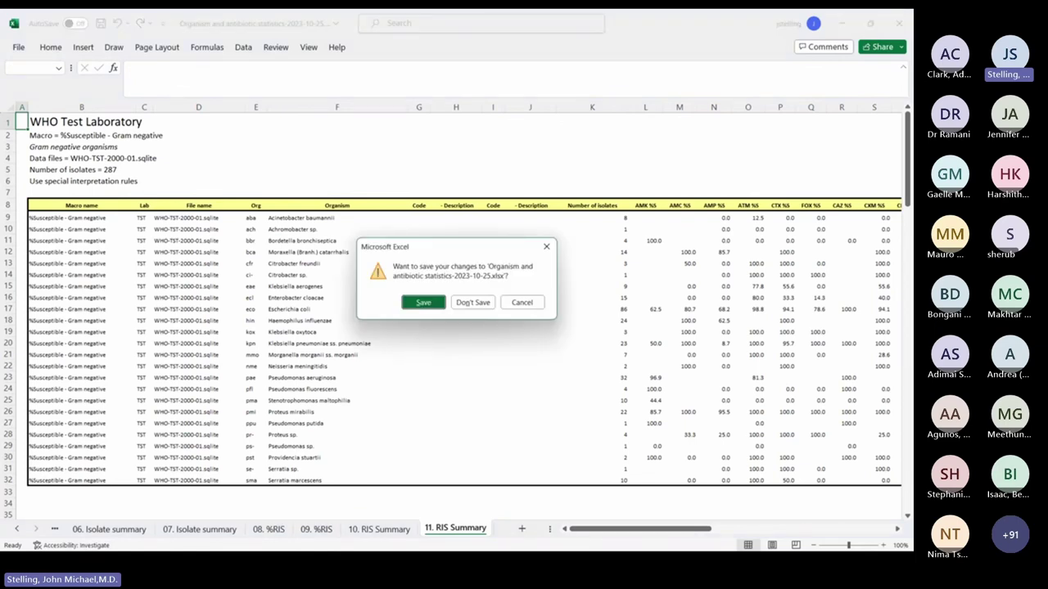
pyautogui.click(472, 302)
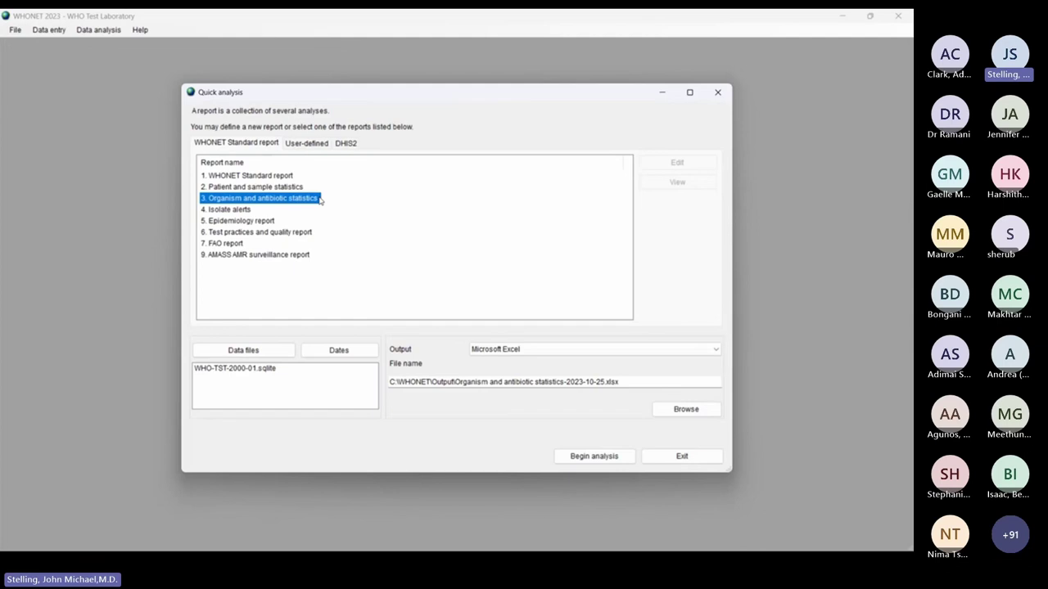
pyautogui.click(237, 222)
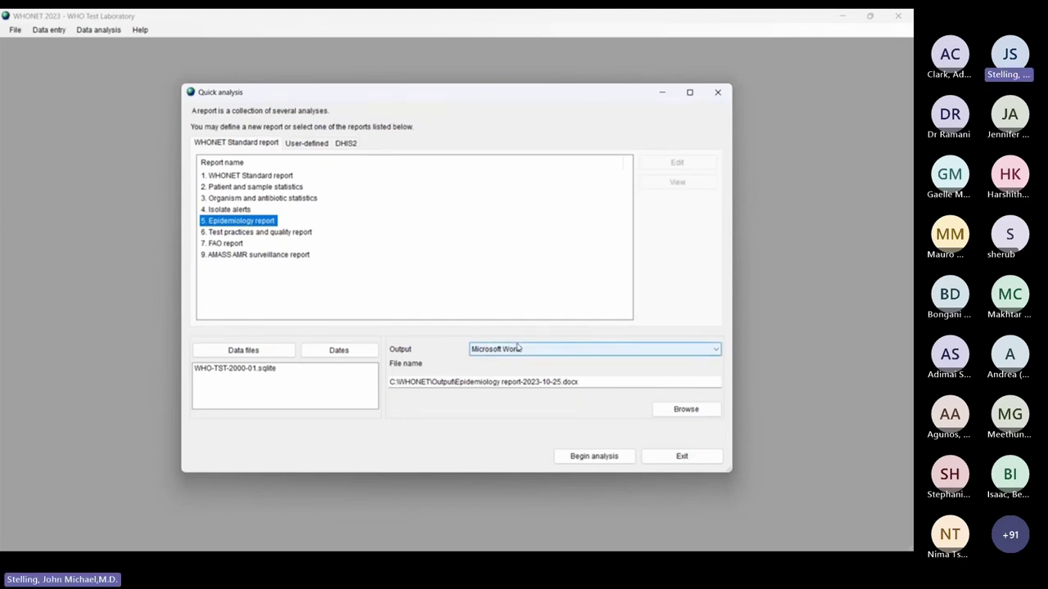
# Highlight the folder part of the report's output file name, C:\WHONET\Output, to examine where the file is stored.
pyautogui.click(616, 383)
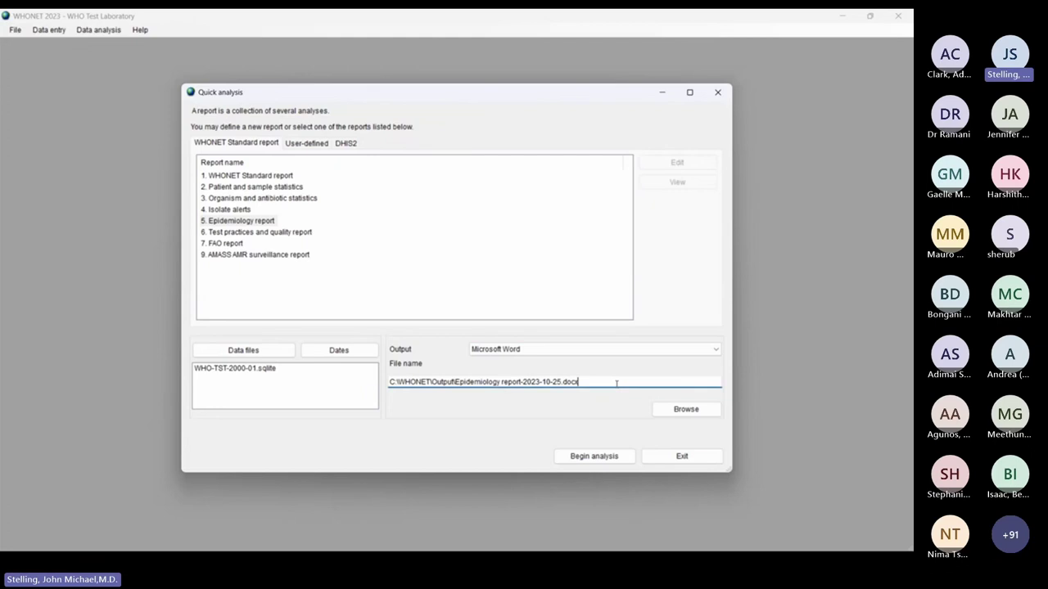
pyautogui.hotkey('shift', 'Left')
pyautogui.hotkey('shift', 'Left')
pyautogui.hotkey('shift', 'Left')
pyautogui.hotkey('shift', 'Left')
pyautogui.hotkey('shift', 'Left')
pyautogui.hotkey('shift', 'Left')
pyautogui.hotkey('shift', 'Left')
pyautogui.hotkey('shift', 'Left')
pyautogui.hotkey('shift', 'Left')
pyautogui.hotkey('shift', 'Left')
pyautogui.hotkey('shift', 'Left')
pyautogui.hotkey('shift', 'Left')
pyautogui.hotkey('shift', 'Left')
pyautogui.hotkey('shift', 'Left')
pyautogui.hotkey('shift', 'Left')
pyautogui.hotkey('shift', 'Left')
pyautogui.hotkey('shift', 'Left')
pyautogui.hotkey('shift', 'Left')
pyautogui.hotkey('shift', 'Left')
pyautogui.hotkey('shift', 'Left')
pyautogui.press('Right')
pyautogui.press('Left')
pyautogui.press('Left')
pyautogui.press('Left')
pyautogui.press('Left')
pyautogui.press('Left')
pyautogui.hotkey('shift', 'Left')
pyautogui.hotkey('shift', 'Left')
pyautogui.hotkey('shift', 'Left')
pyautogui.hotkey('shift', 'Left')
pyautogui.hotkey('shift', 'Left')
pyautogui.hotkey('shift', 'Left')
pyautogui.hotkey('shift', 'Left')
pyautogui.hotkey('shift', 'Left')
pyautogui.hotkey('shift', 'Left')
pyautogui.hotkey('shift', 'Left')
pyautogui.press('Right')
pyautogui.hotkey('shift', 'Left')
pyautogui.hotkey('shift', 'Left')
pyautogui.hotkey('shift', 'Left')
pyautogui.hotkey('shift', 'Left')
pyautogui.hotkey('shift', 'Left')
pyautogui.hotkey('shift', 'Left')
pyautogui.hotkey('shift', 'Left')
pyautogui.hotkey('shift', 'Left')
pyautogui.hotkey('shift', 'Left')
pyautogui.hotkey('shift', 'Left')
pyautogui.hotkey('shift', 'Left')
pyautogui.hotkey('shift', 'Left')
pyautogui.hotkey('shift', 'Left')
pyautogui.hotkey('shift', 'Left')
pyautogui.hotkey('shift', 'Left')
pyautogui.hotkey('shift', 'Left')
pyautogui.hotkey('shift', 'Left')
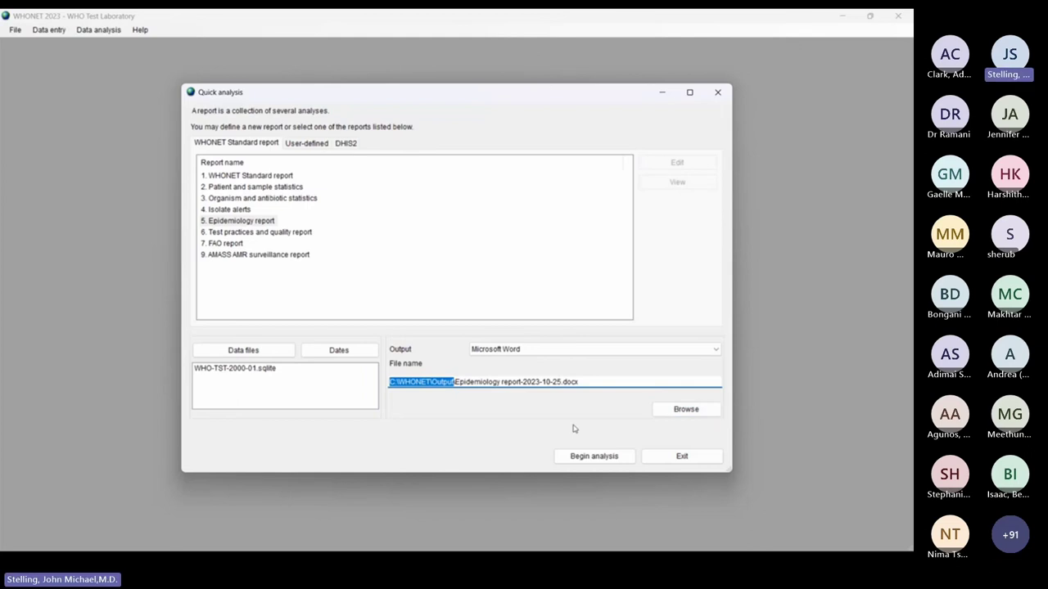
# Run the Epidemiology report analysis, open the generated Word document and switch to it in Word.
pyautogui.click(600, 461)
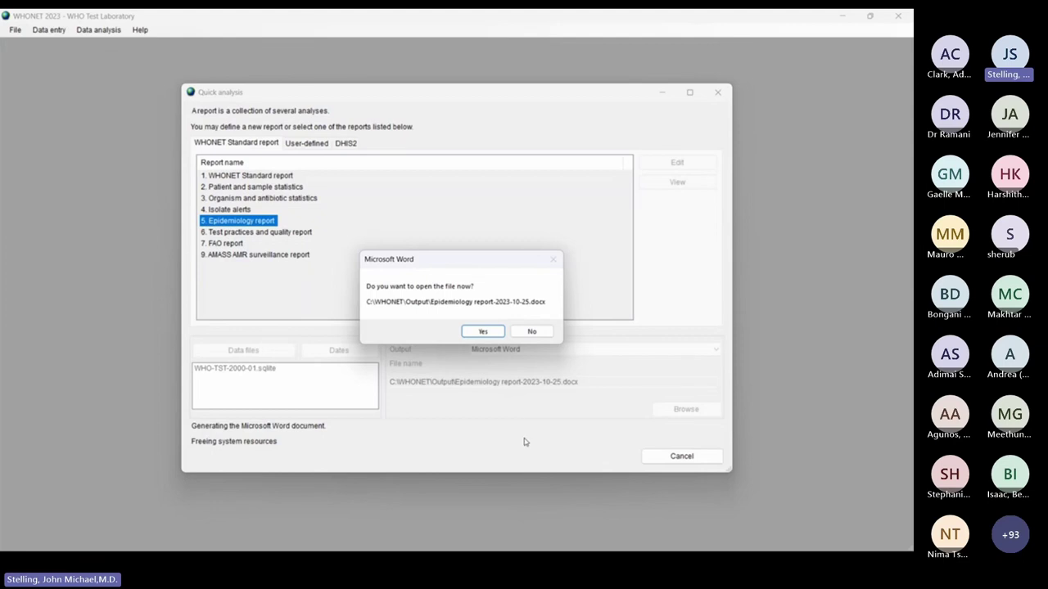
pyautogui.click(482, 332)
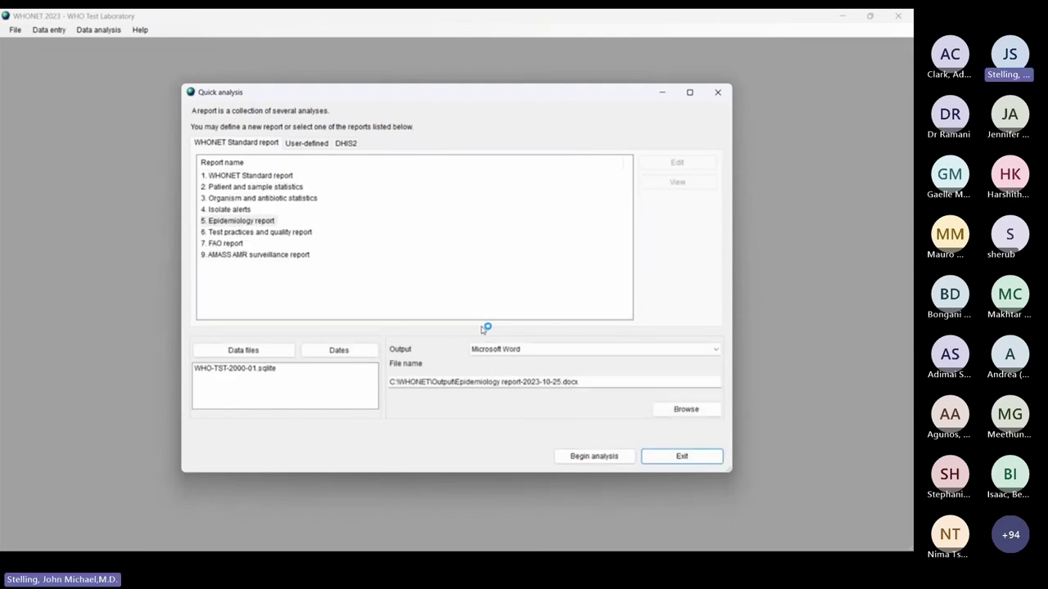
pyautogui.hotkey('alt', 'Tab')
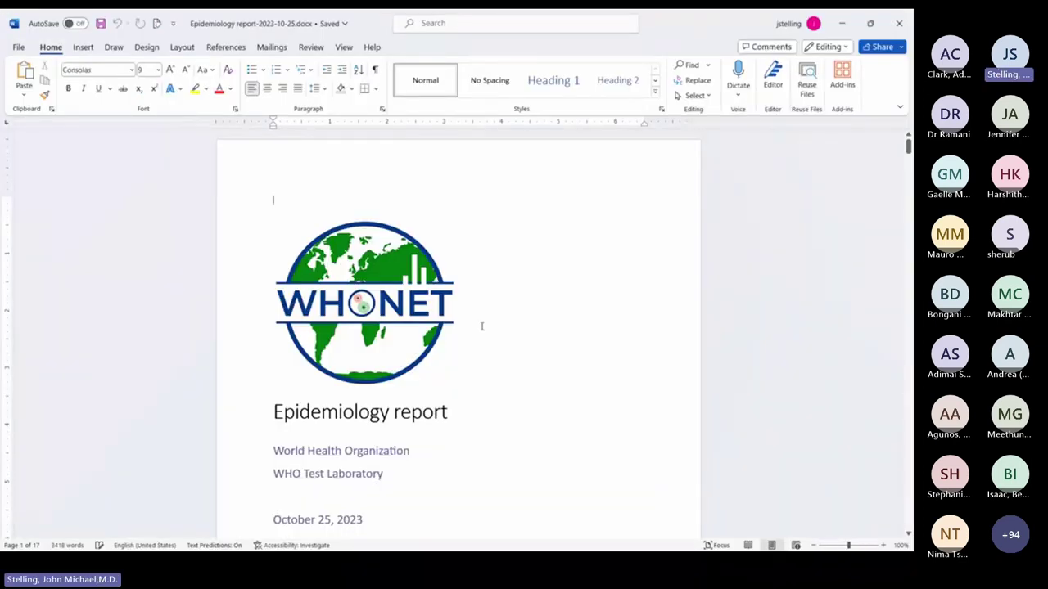
# Skim all pages of the epidemiology report in a multi-page view, from the cover to the antibiogram appendix and back.
pyautogui.scroll(-5, 481, 326)
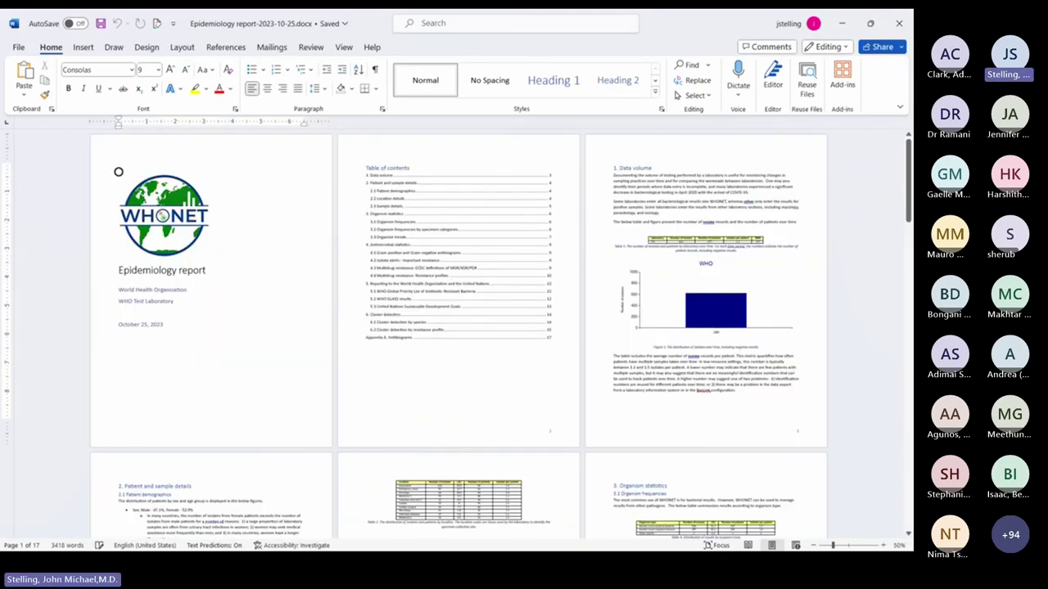
pyautogui.scroll(-3, 685, 398)
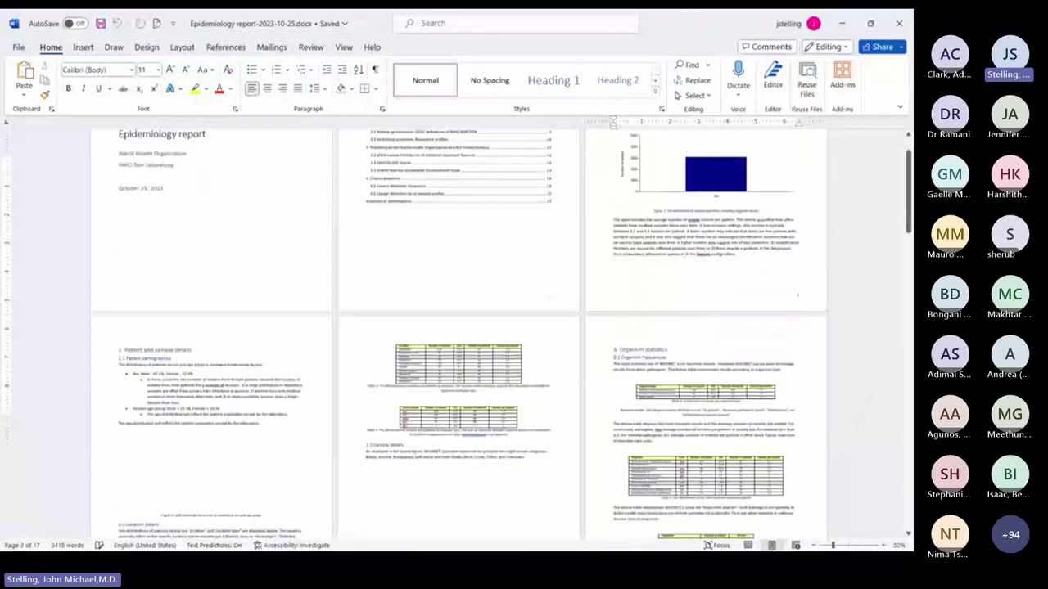
pyautogui.scroll(-8, 457, 331)
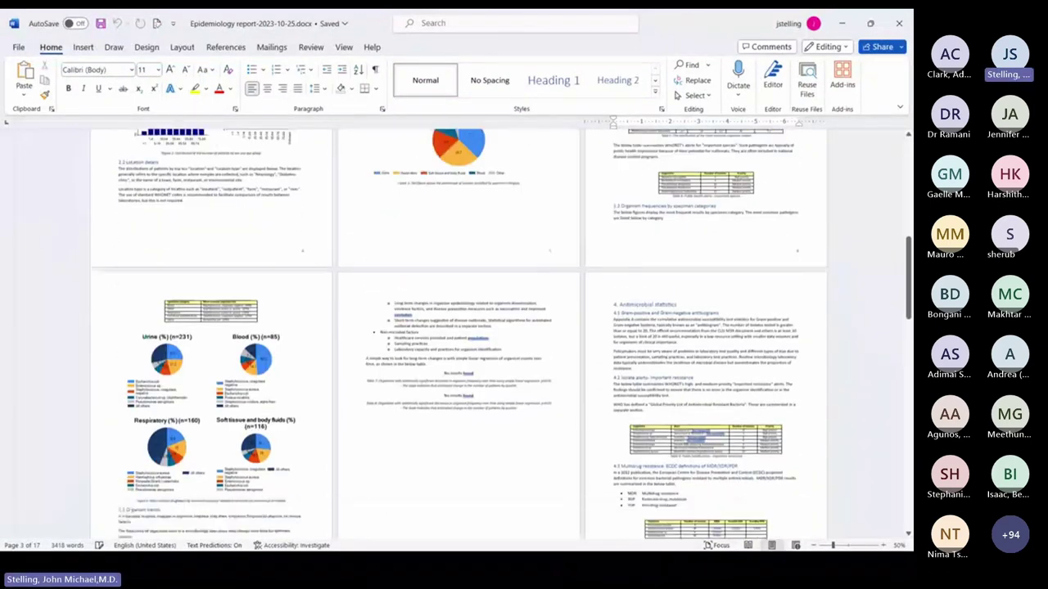
pyautogui.scroll(-15, 458, 331)
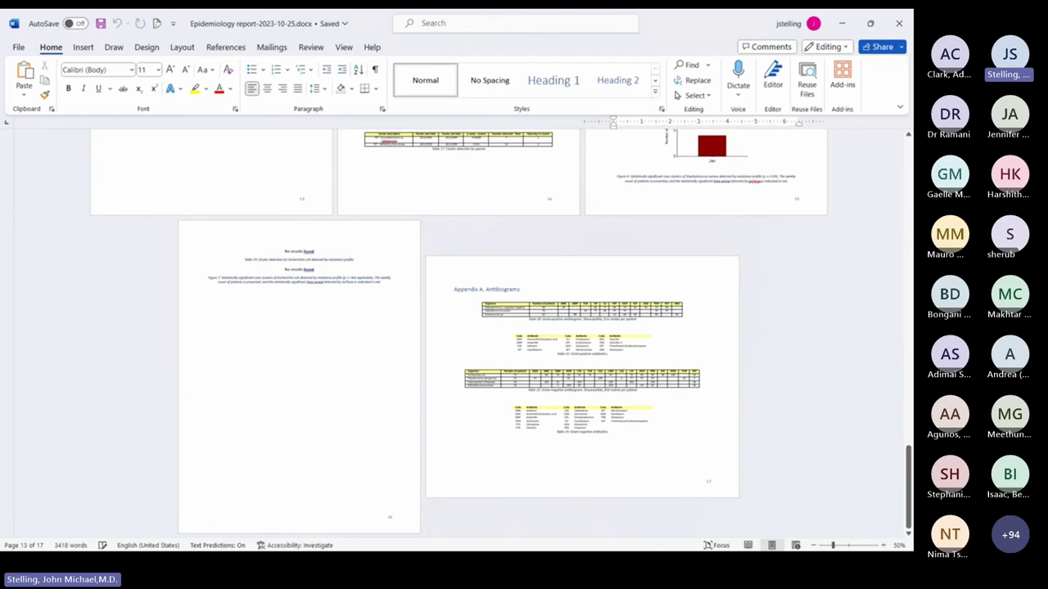
pyautogui.scroll(15, 458, 328)
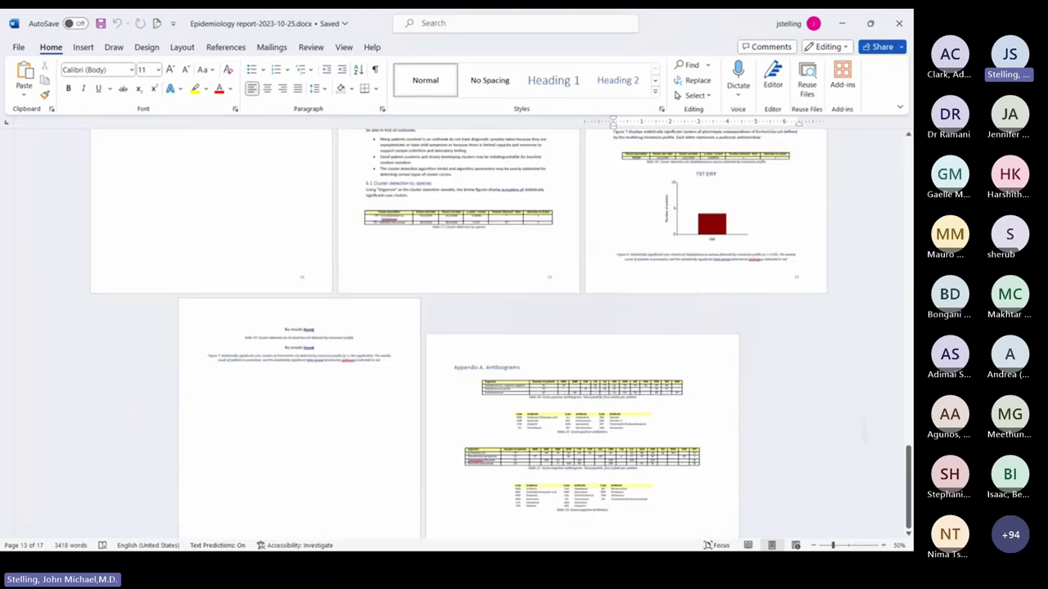
pyautogui.scroll(15, 459, 328)
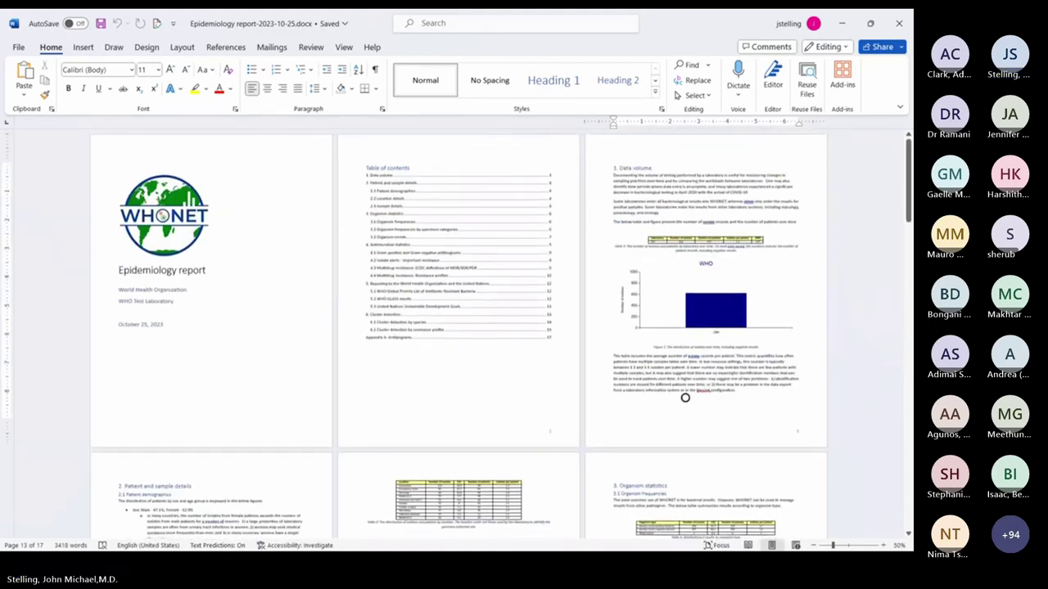
# Examine the report's cover page and read through the table of contents down to Appendix A.
pyautogui.scroll(5, 685, 398)
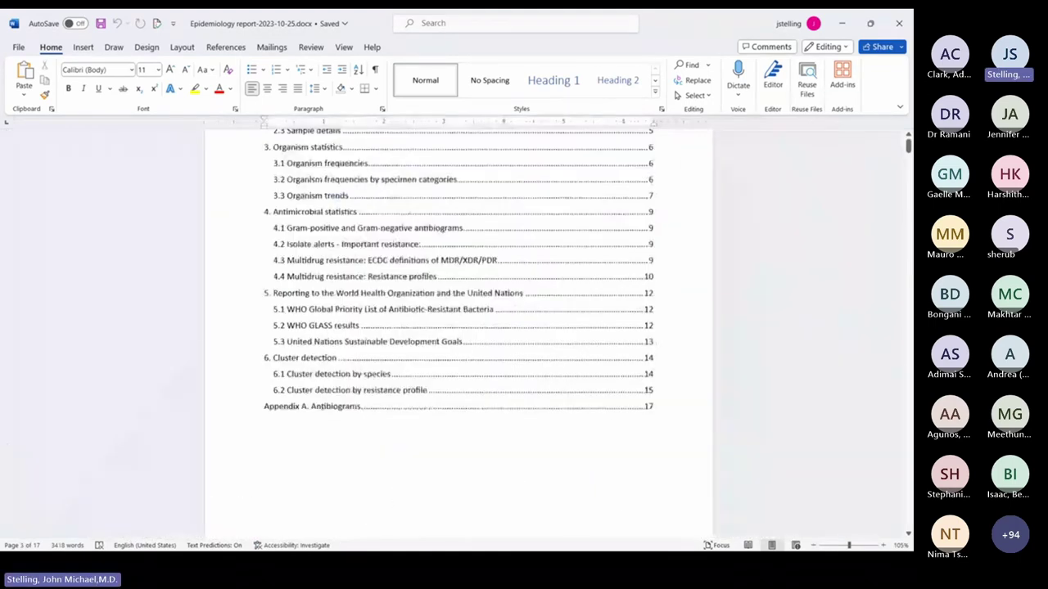
pyautogui.scroll(5, 459, 327)
pyautogui.scroll(4, 459, 327)
pyautogui.scroll(-3, 459, 327)
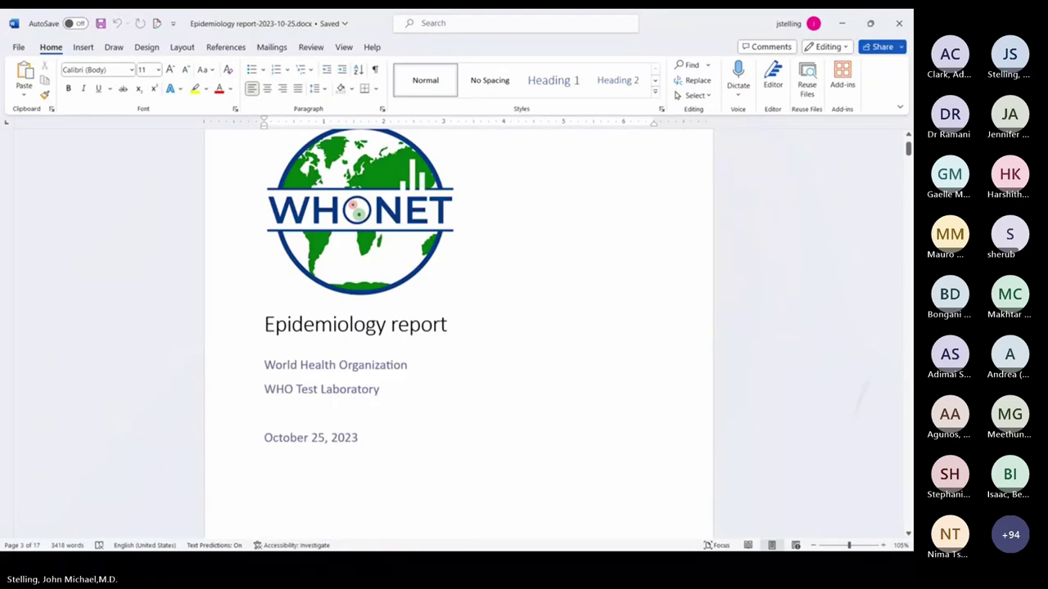
pyautogui.scroll(-5, 458, 328)
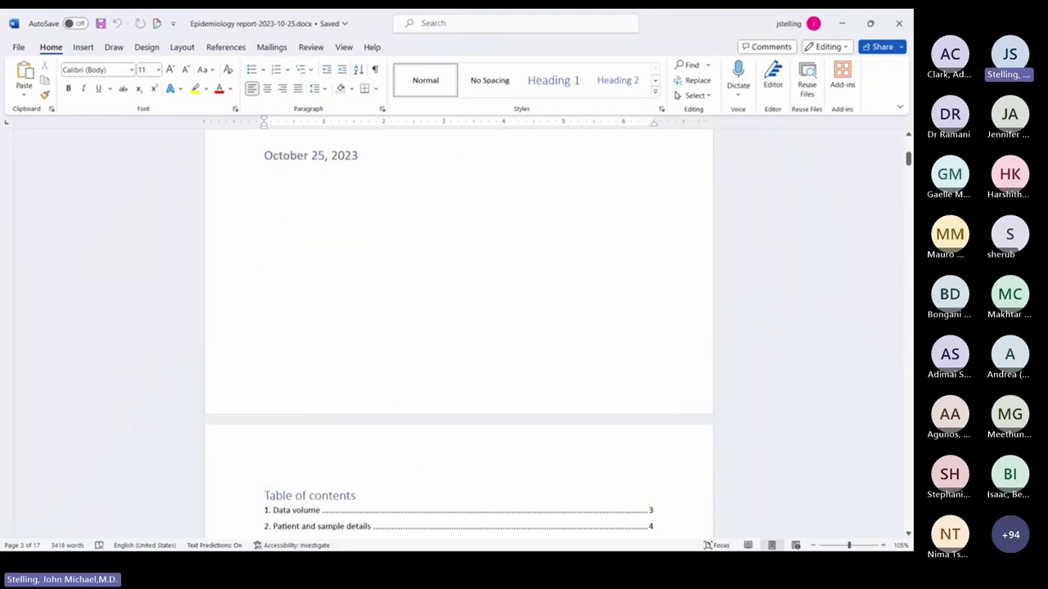
pyautogui.scroll(-3, 458, 327)
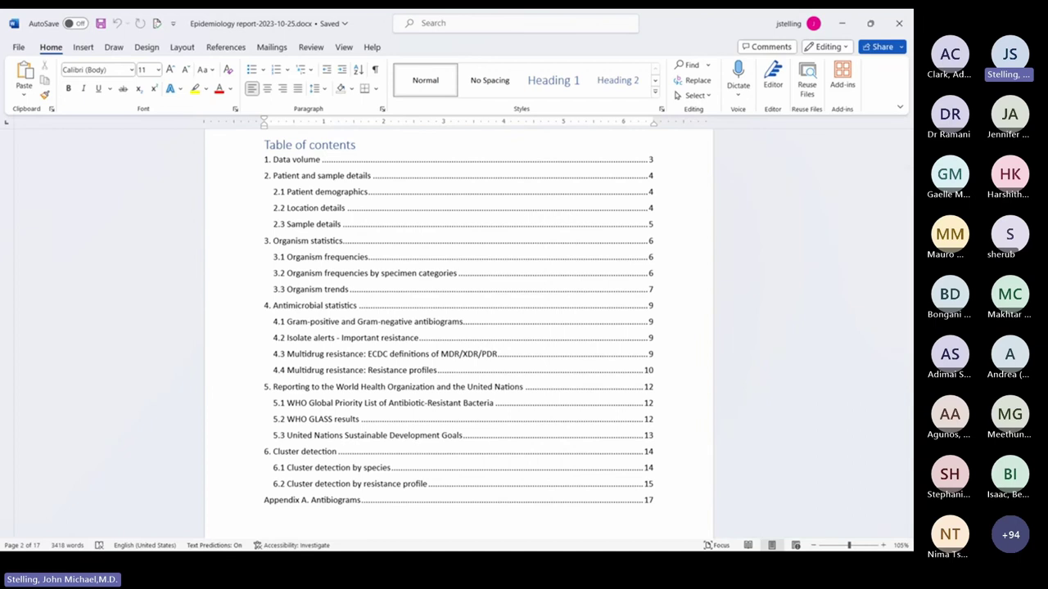
pyautogui.scroll(-2, 458, 327)
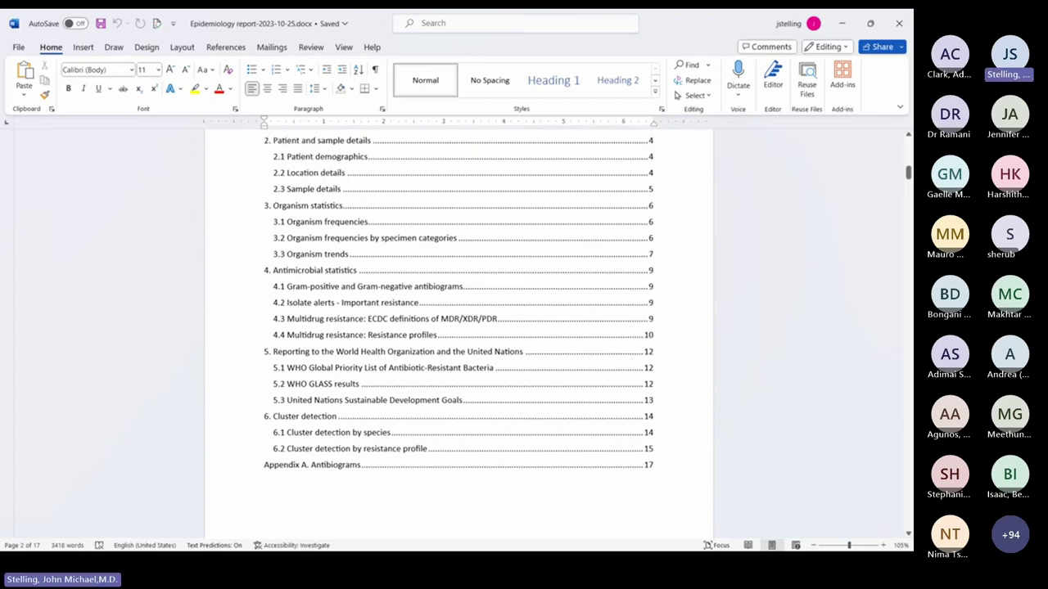
pyautogui.scroll(-2, 458, 286)
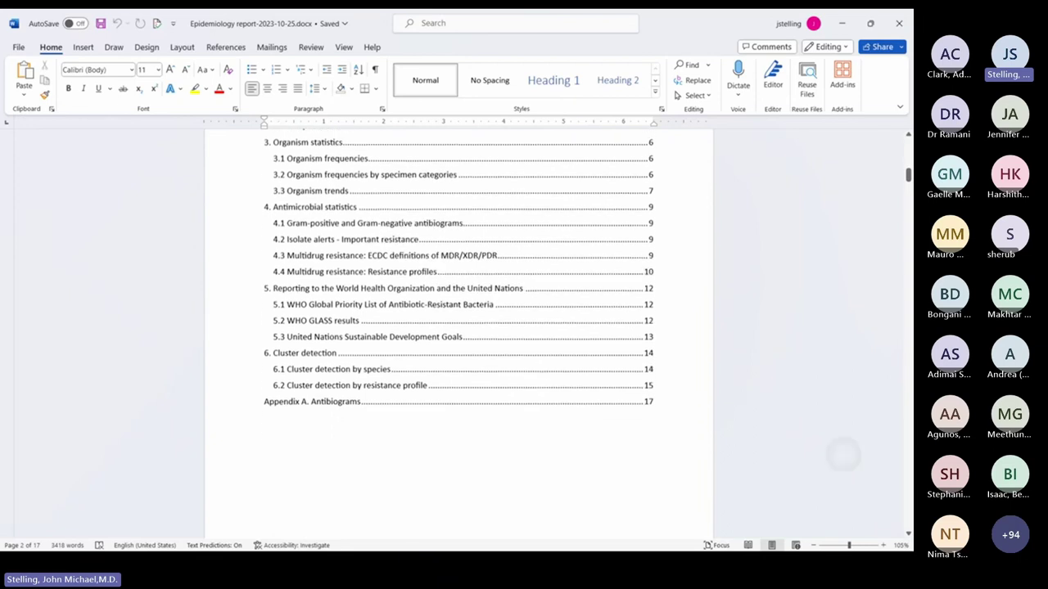
pyautogui.scroll(-2, 459, 327)
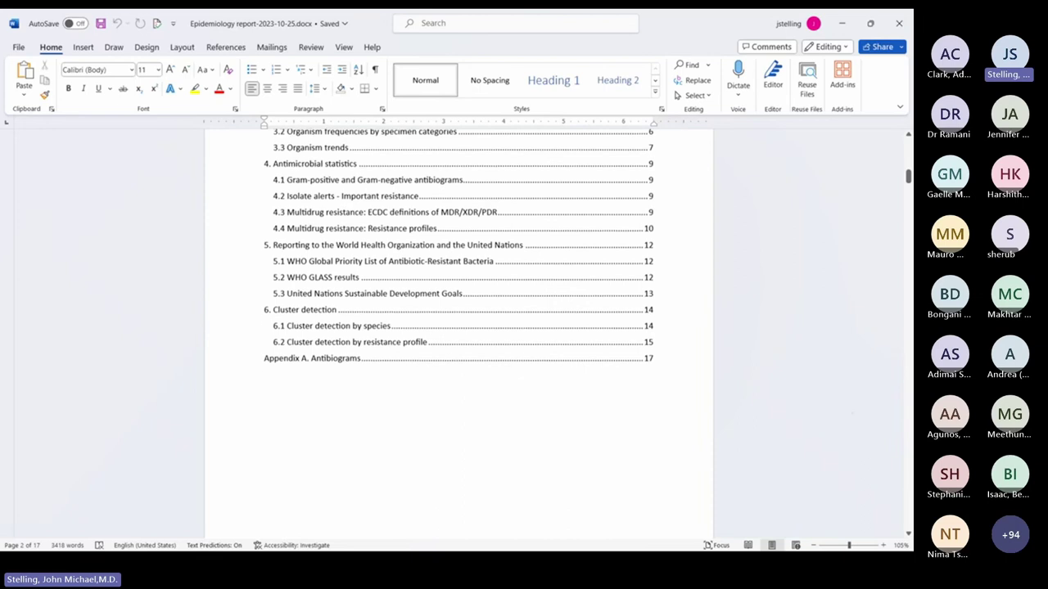
pyautogui.scroll(2, 458, 327)
# Examine the Data volume section, including the isolates table, the distribution chart and the explanation of isolates per patient.
pyautogui.scroll(-10, 458, 328)
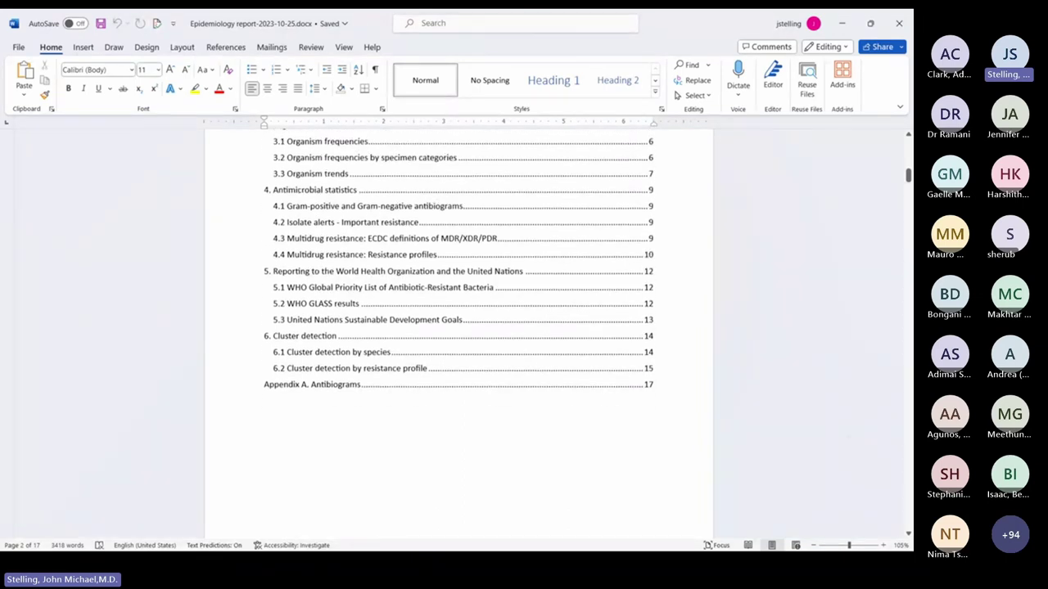
pyautogui.scroll(-15, 458, 327)
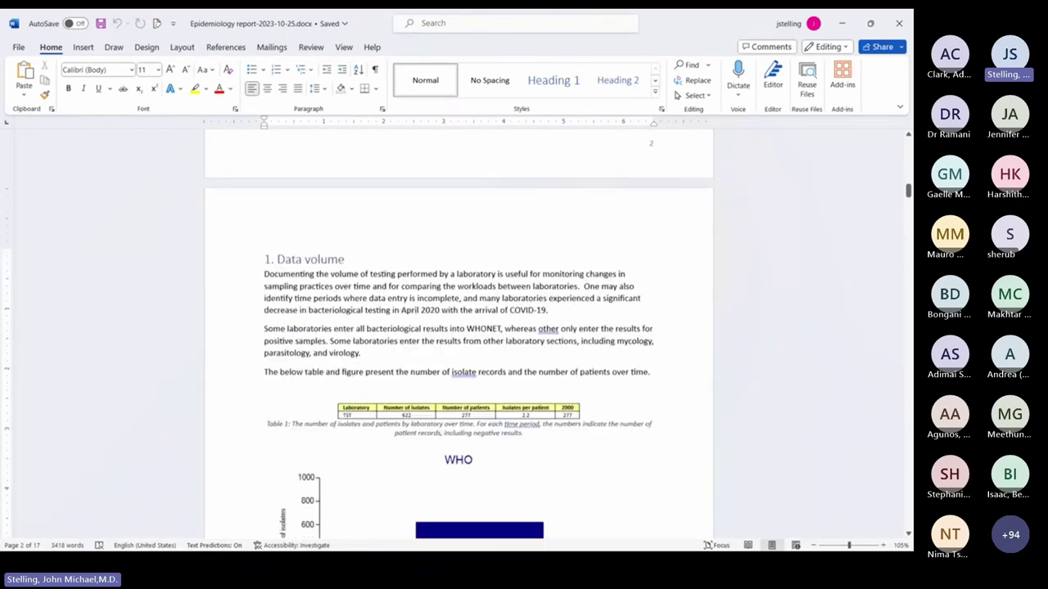
pyautogui.scroll(2, 459, 327)
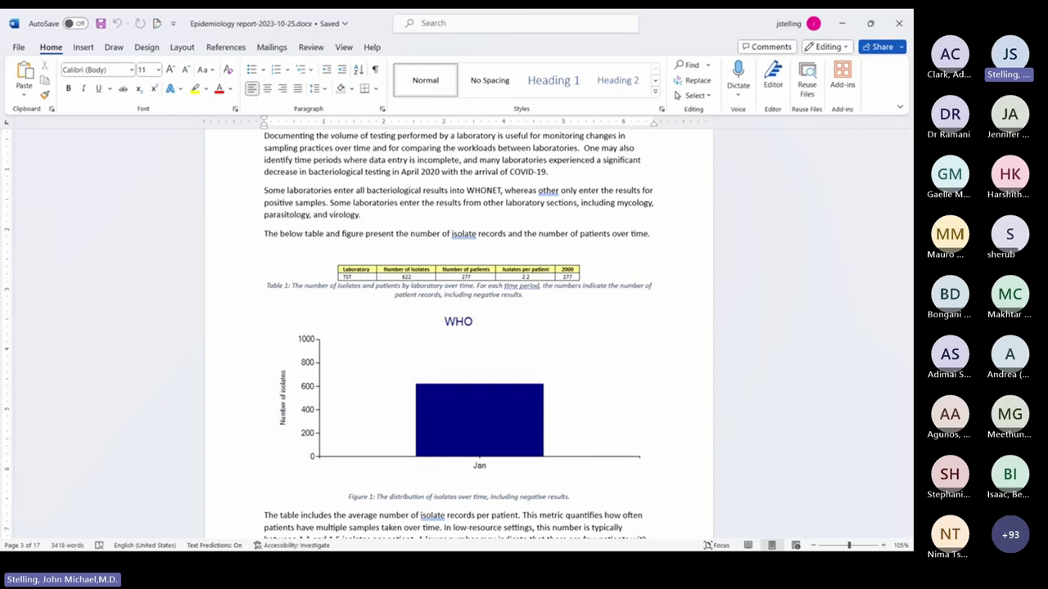
pyautogui.scroll(-1, 458, 336)
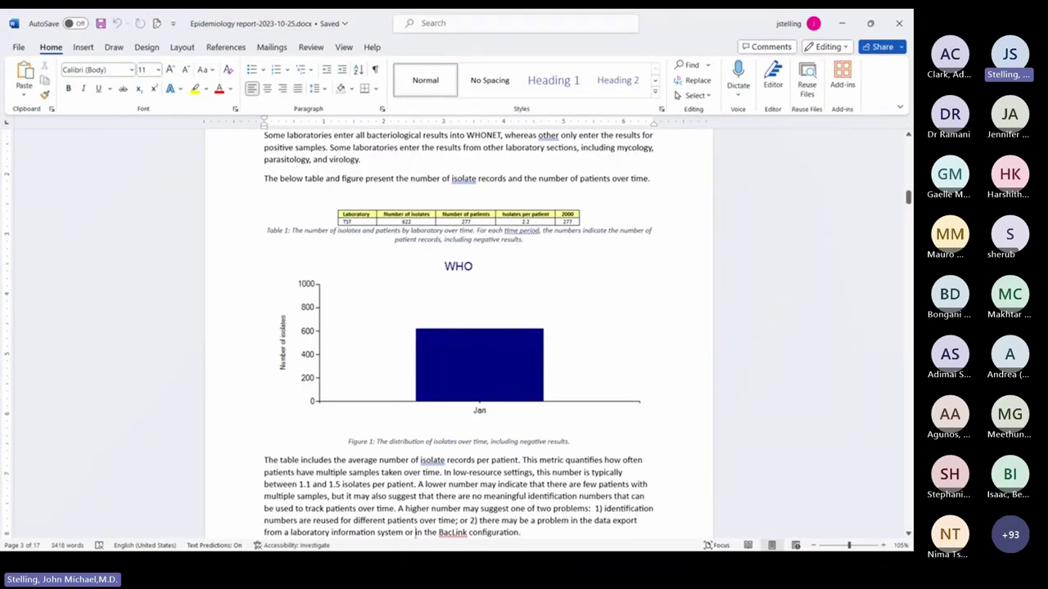
pyautogui.scroll(1, 458, 336)
pyautogui.scroll(3, 458, 336)
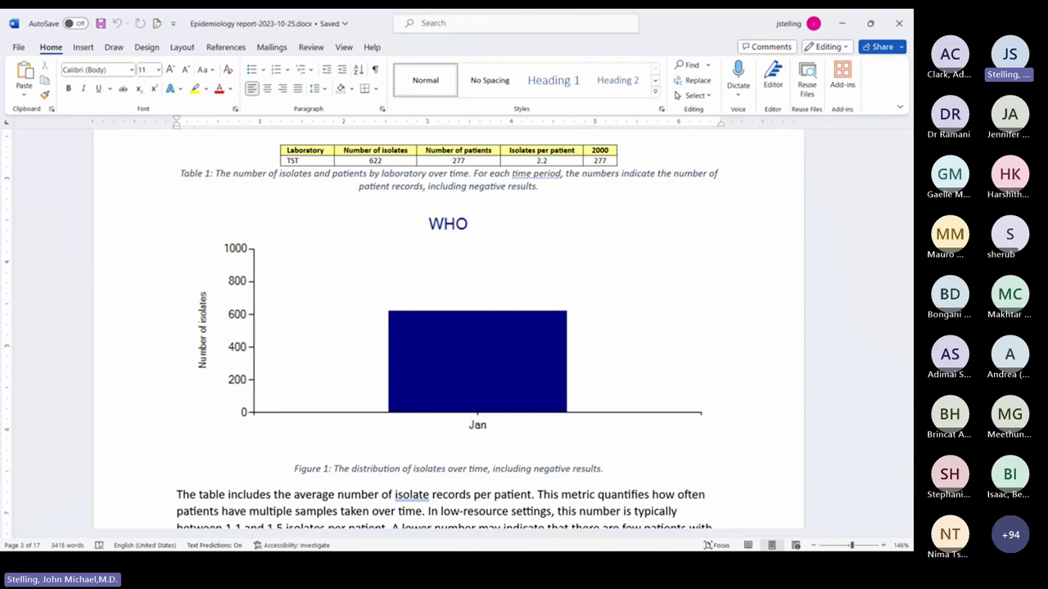
pyautogui.scroll(-1, 449, 327)
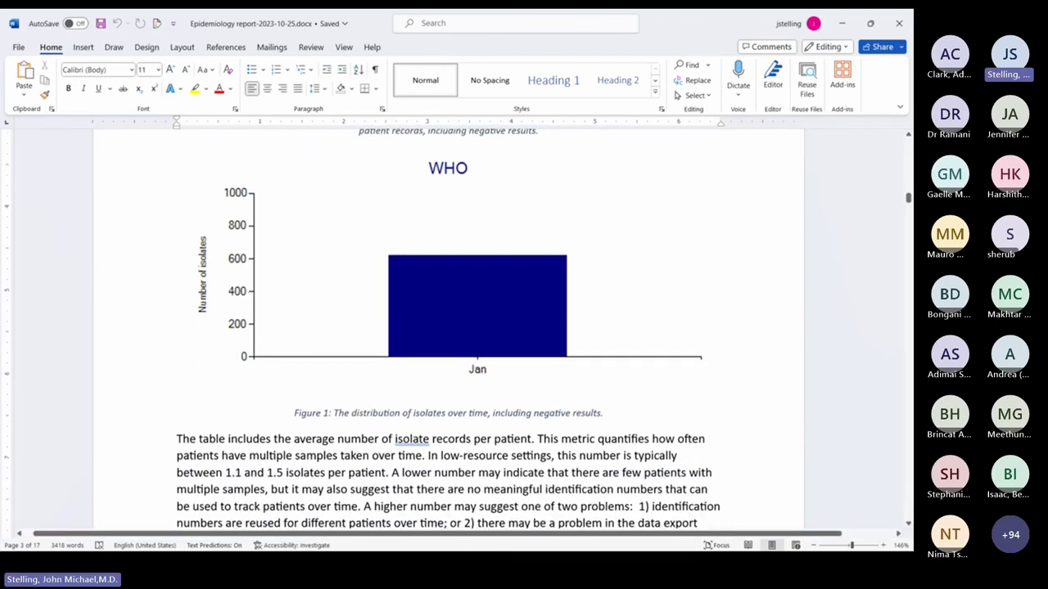
pyautogui.scroll(1, 449, 327)
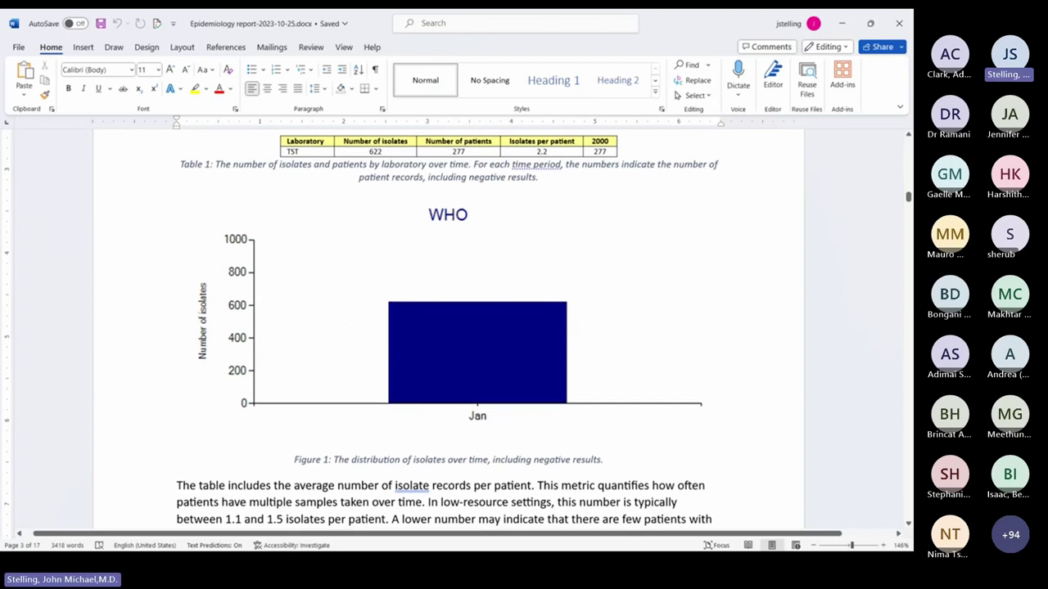
pyautogui.scroll(-8, 449, 327)
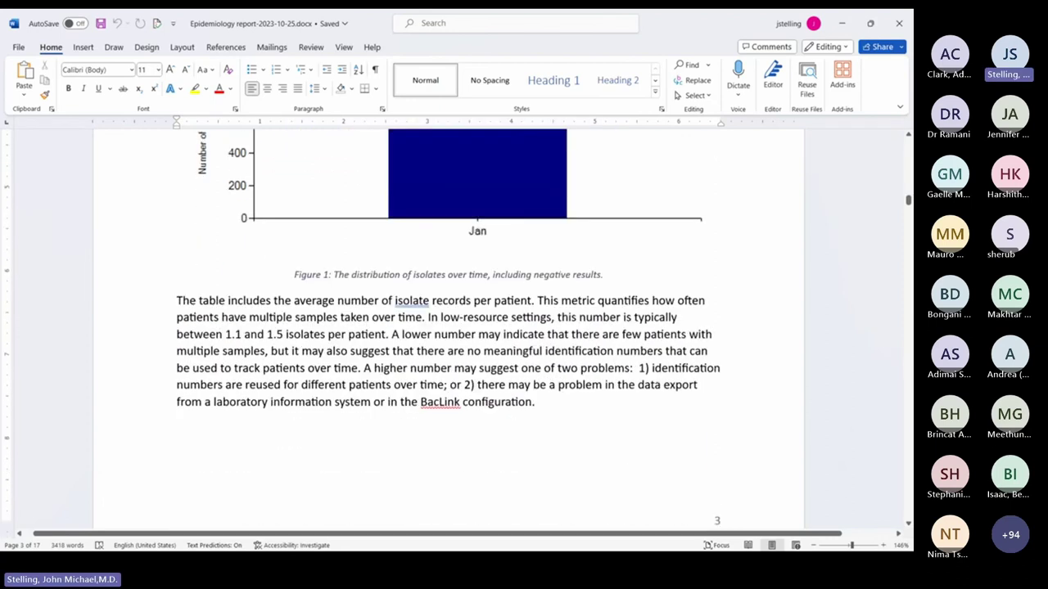
pyautogui.scroll(-3, 449, 328)
pyautogui.scroll(8, 449, 327)
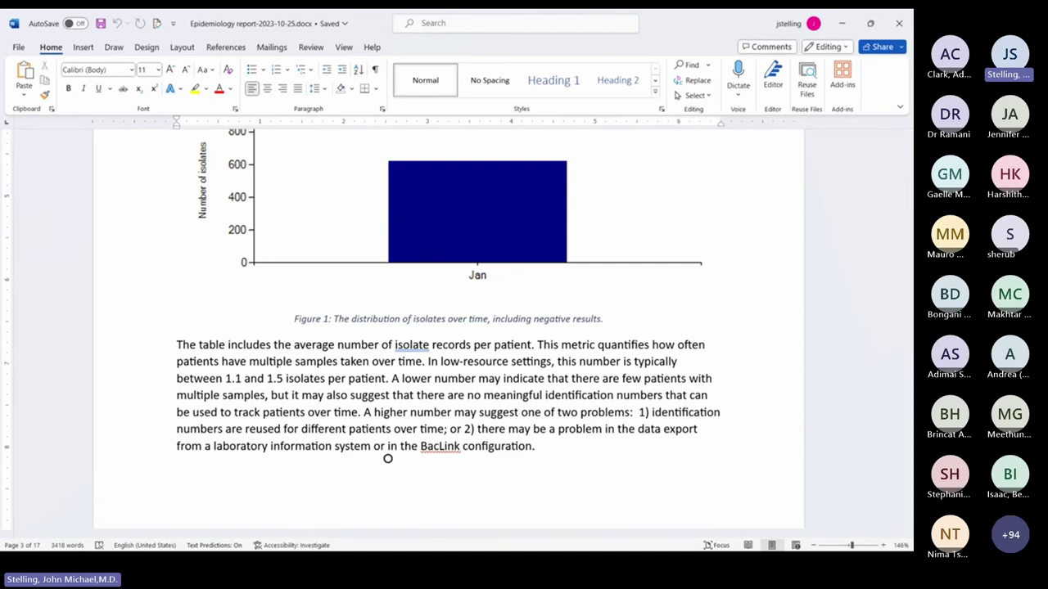
# Review the patient demographics and location tables, highlighting the number of isolates and percentage for location type inx.
pyautogui.scroll(-10, 388, 458)
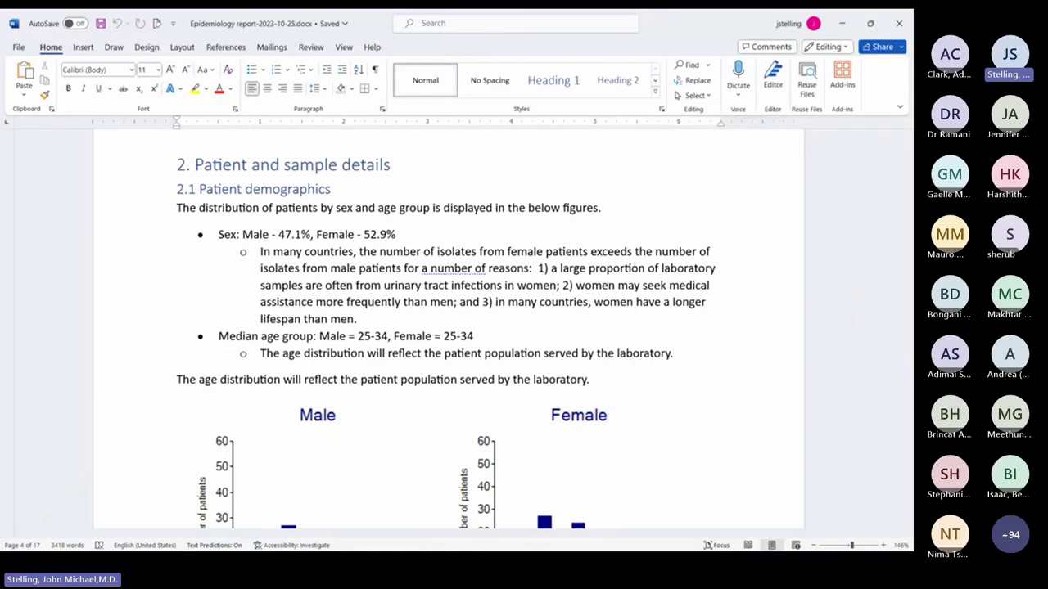
pyautogui.scroll(-3, 449, 328)
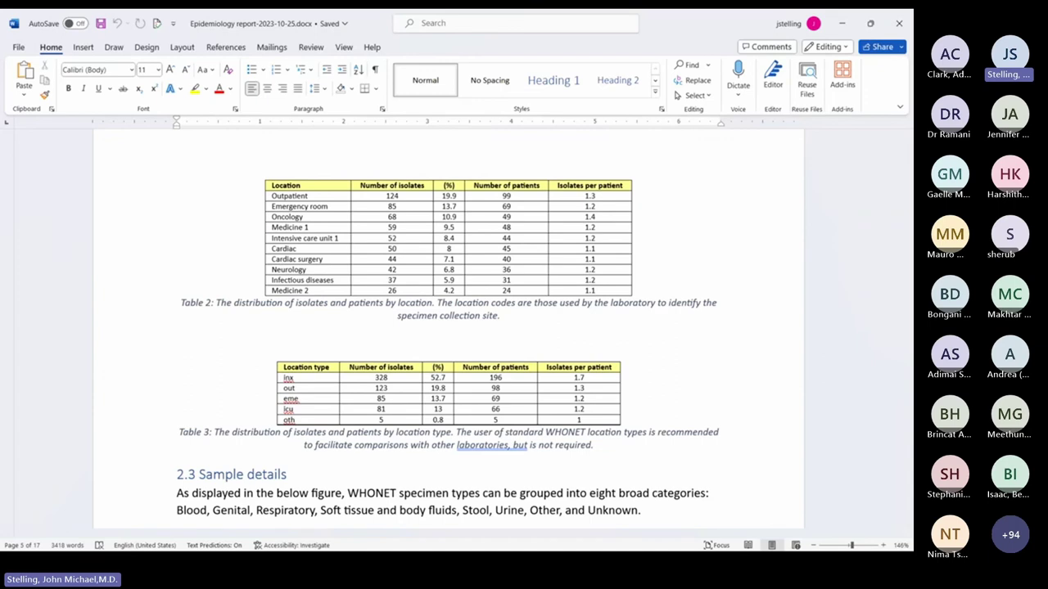
pyautogui.scroll(-3, 448, 327)
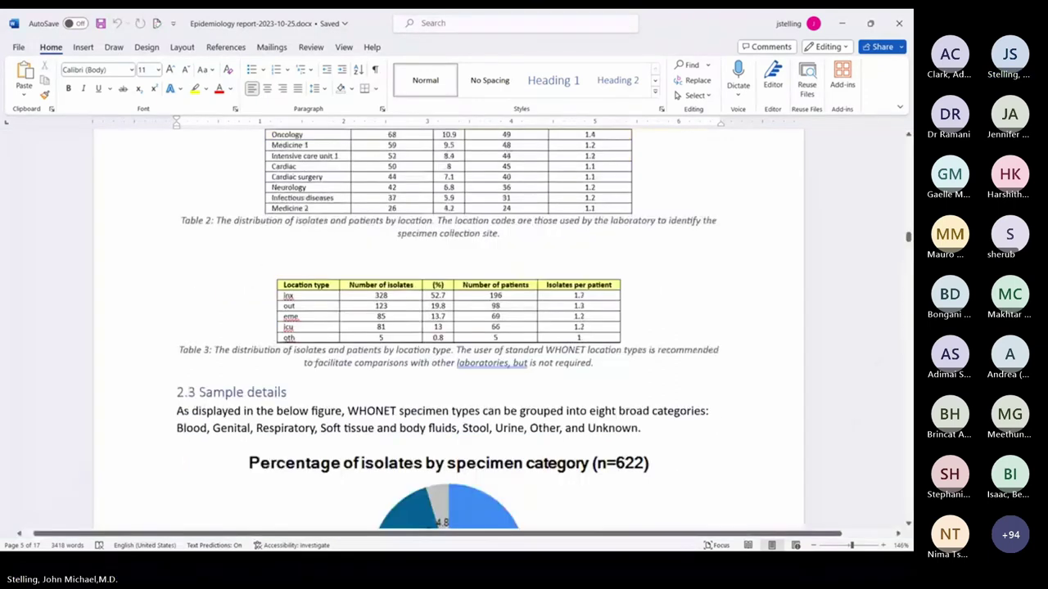
pyautogui.scroll(3, 448, 328)
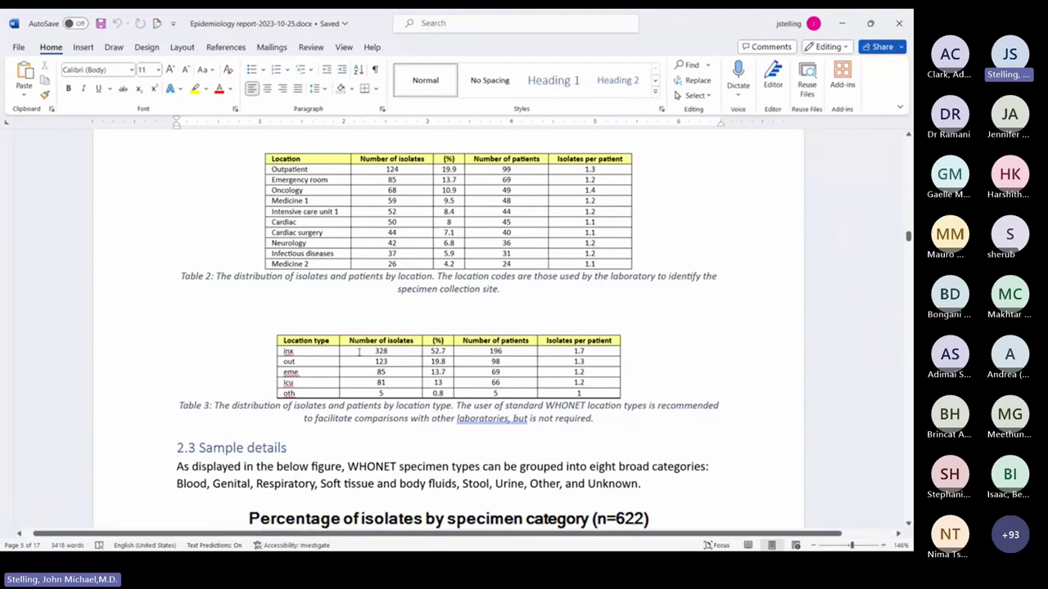
pyautogui.moveTo(360, 352); pyautogui.dragTo(445, 342)
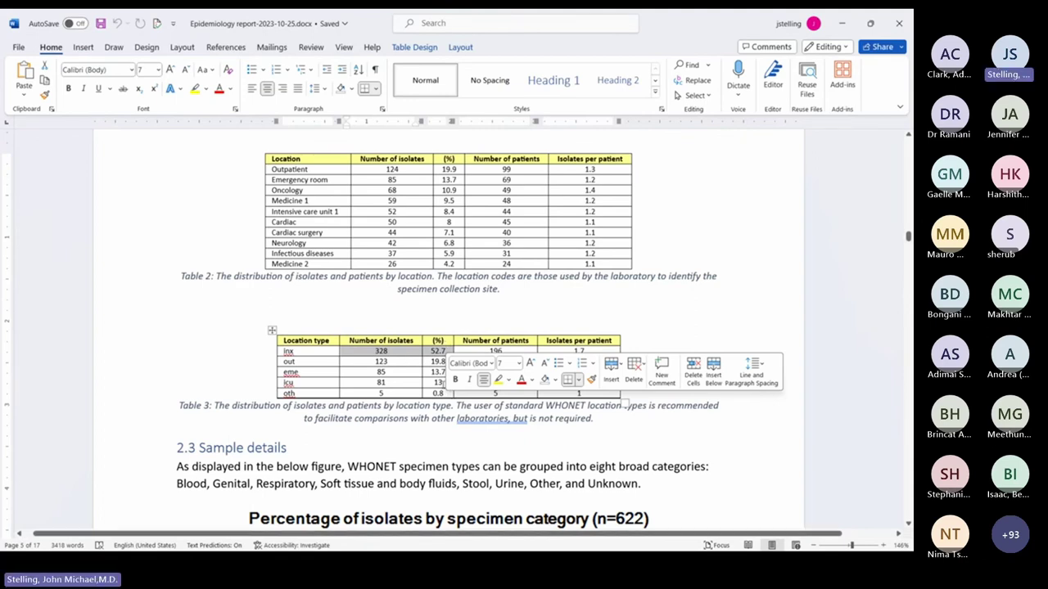
# Highlight the percentage for location type icu and examine the Sample details pie chart of isolates by specimen category.
pyautogui.click(443, 383)
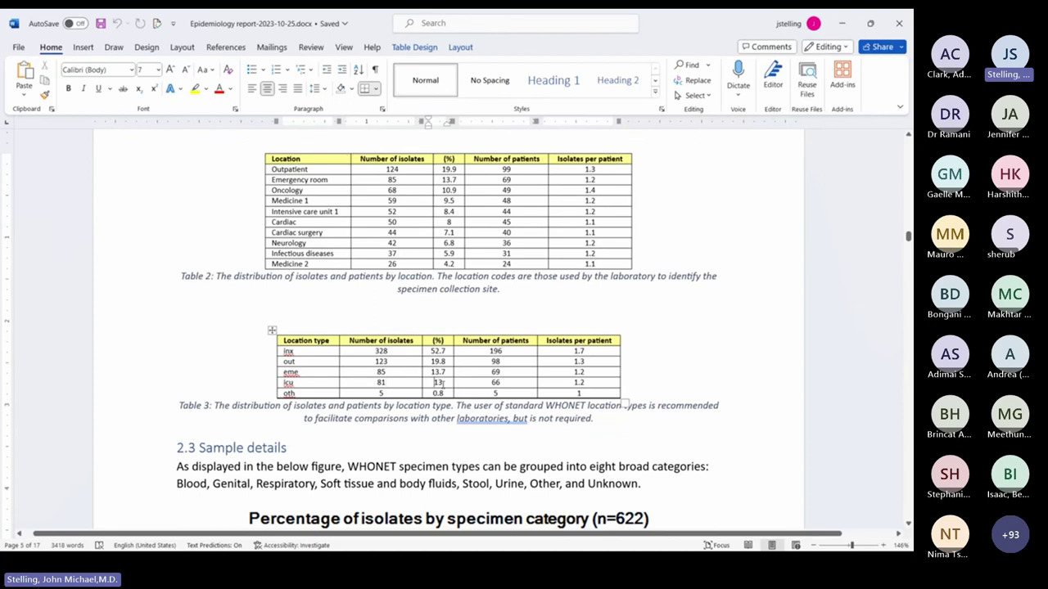
pyautogui.doubleClick(442, 383)
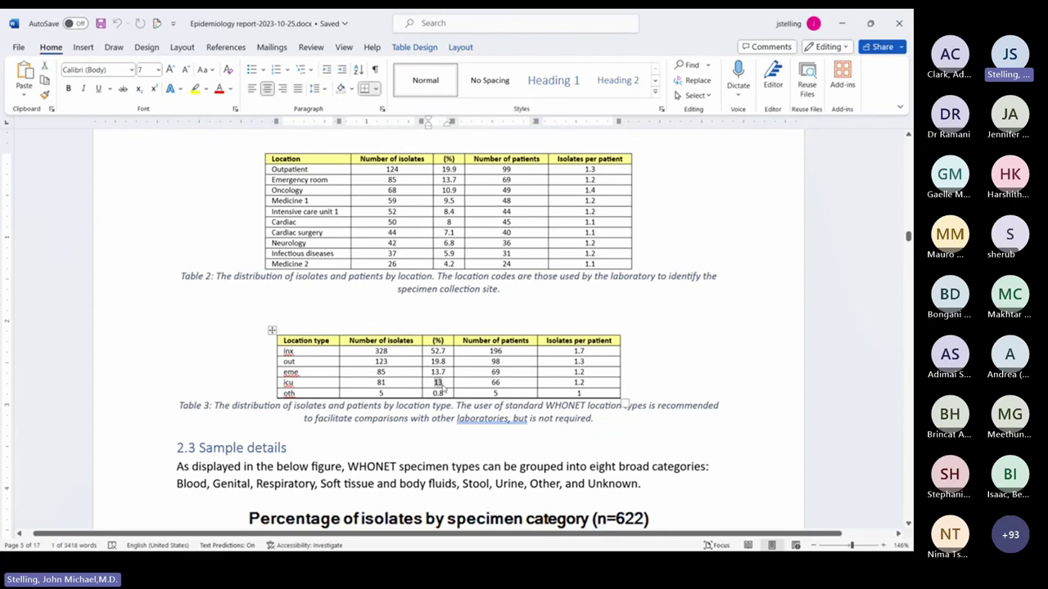
pyautogui.scroll(-1, 442, 390)
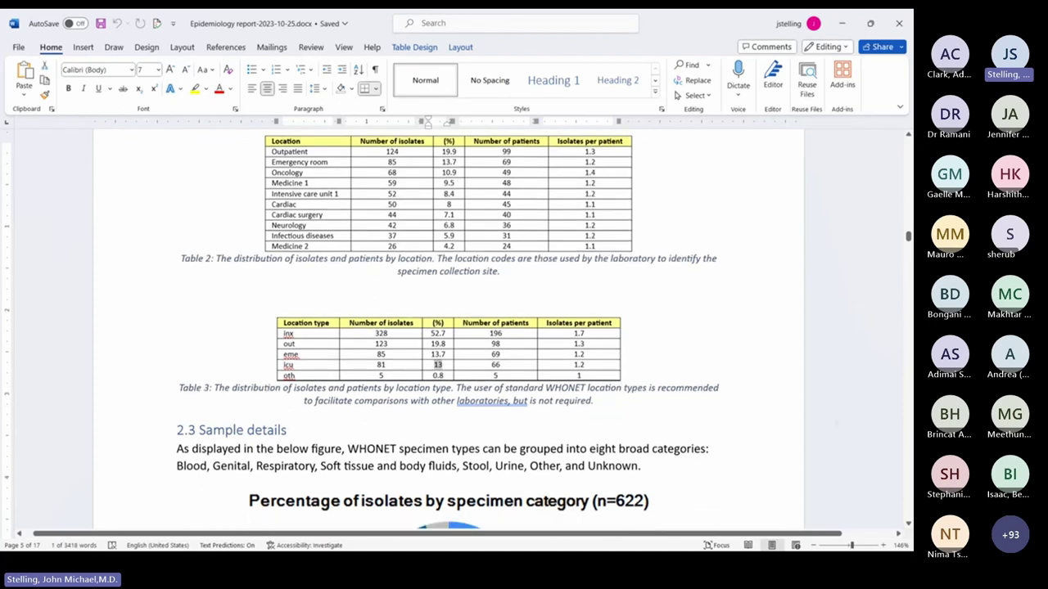
pyautogui.scroll(-5, 448, 328)
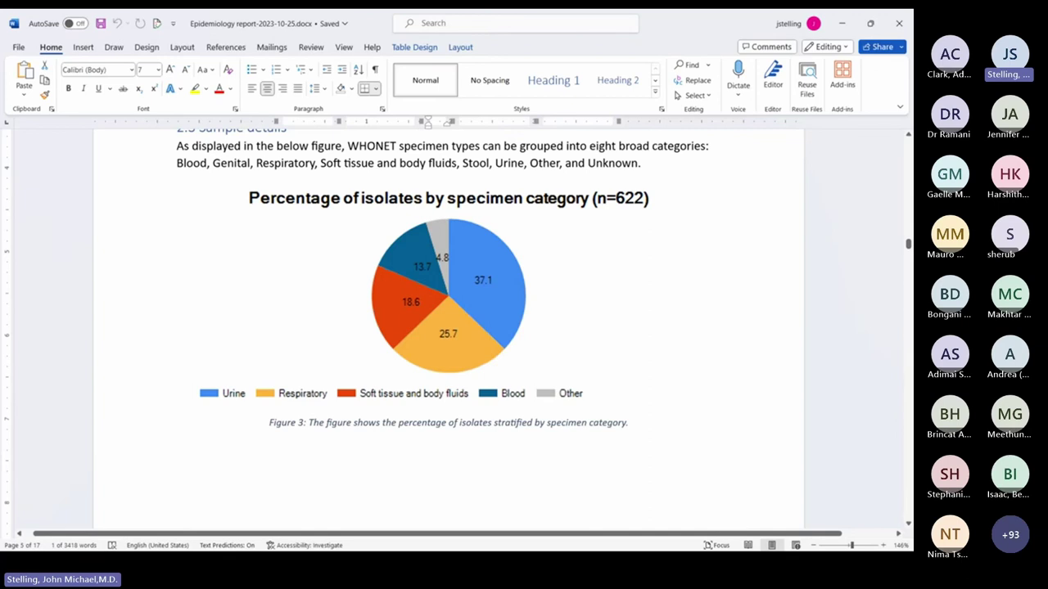
pyautogui.scroll(-1, 448, 278)
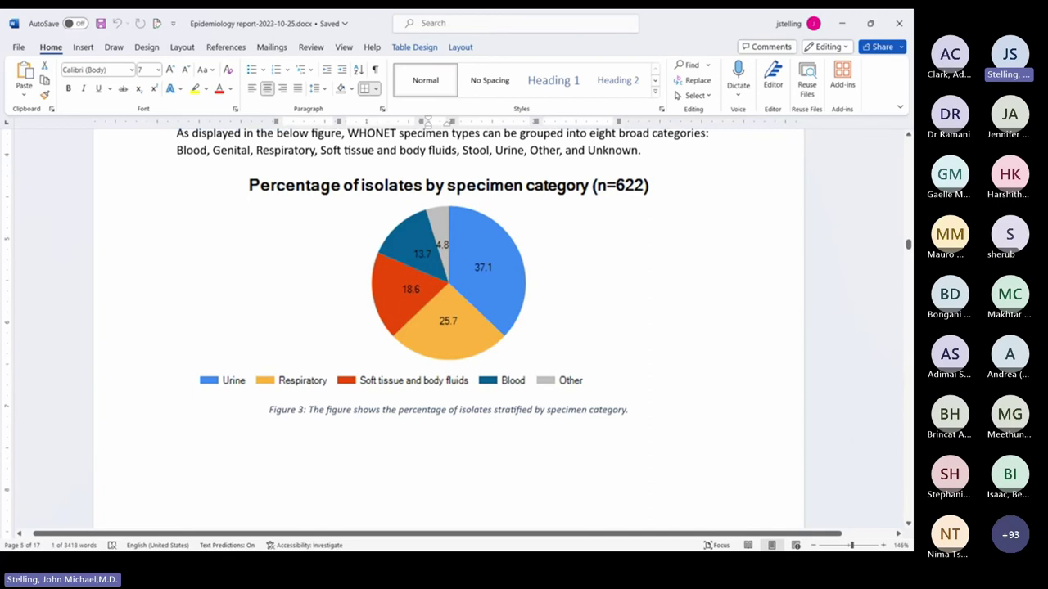
pyautogui.scroll(-5, 448, 327)
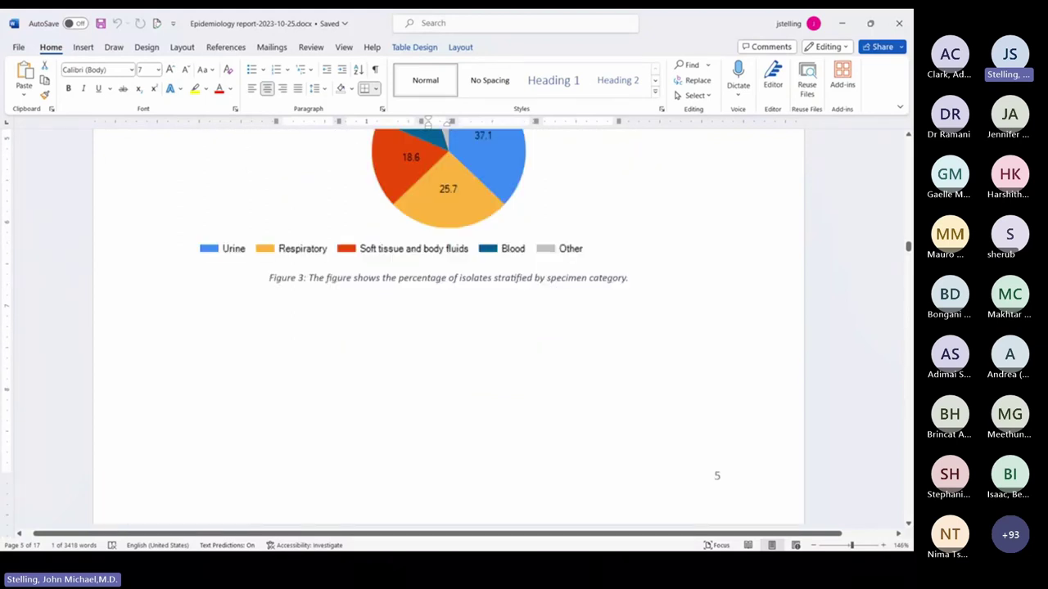
# Review the Organism frequencies section, enlarging the page to read the most common organisms and the important species alerts tables.
pyautogui.scroll(-10, 449, 327)
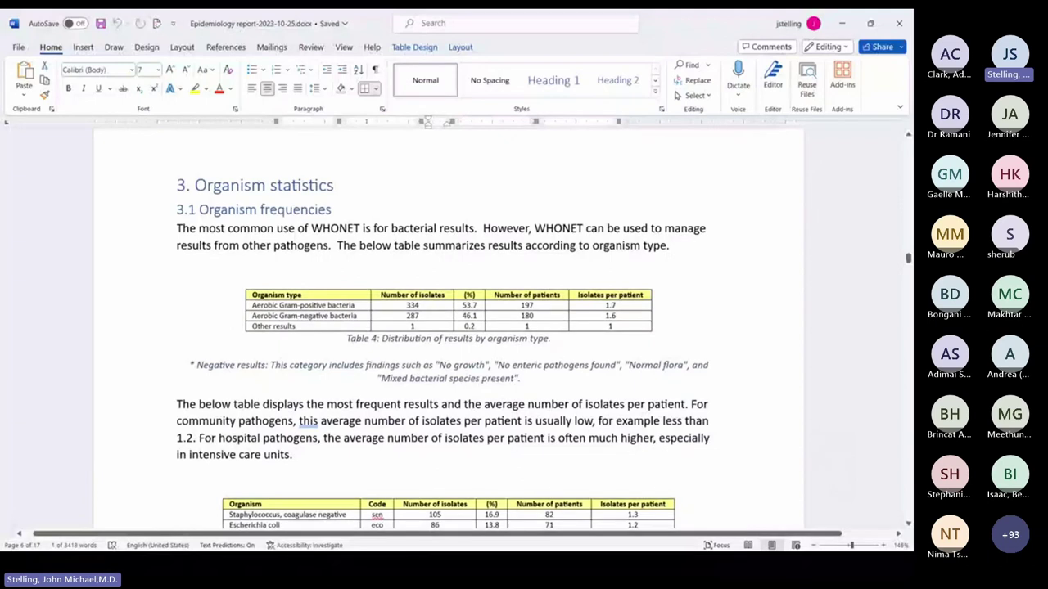
pyautogui.scroll(-7, 449, 327)
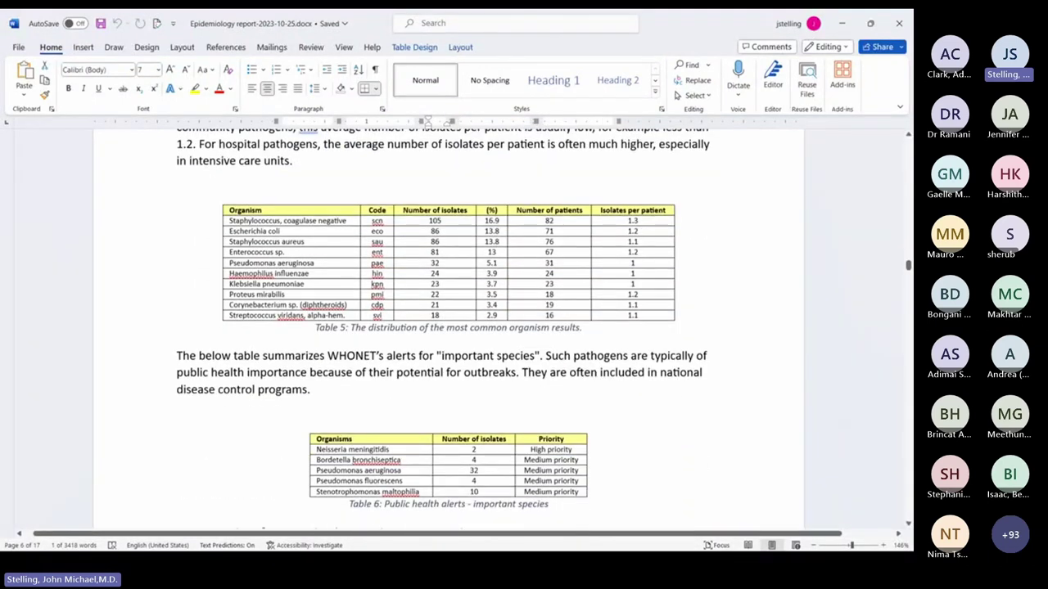
pyautogui.scroll(5, 448, 328)
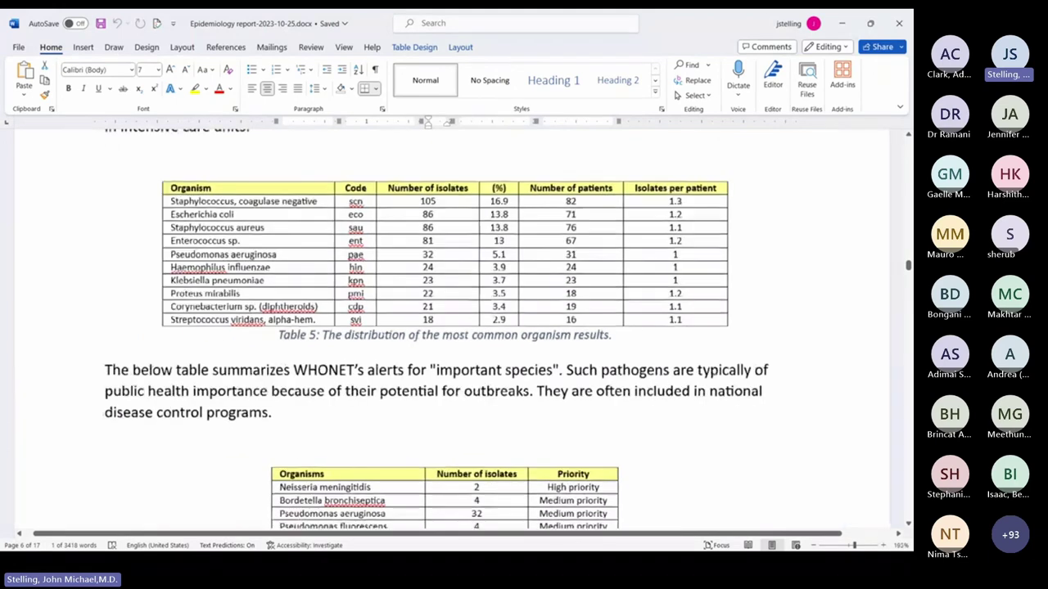
pyautogui.scroll(-1, 448, 327)
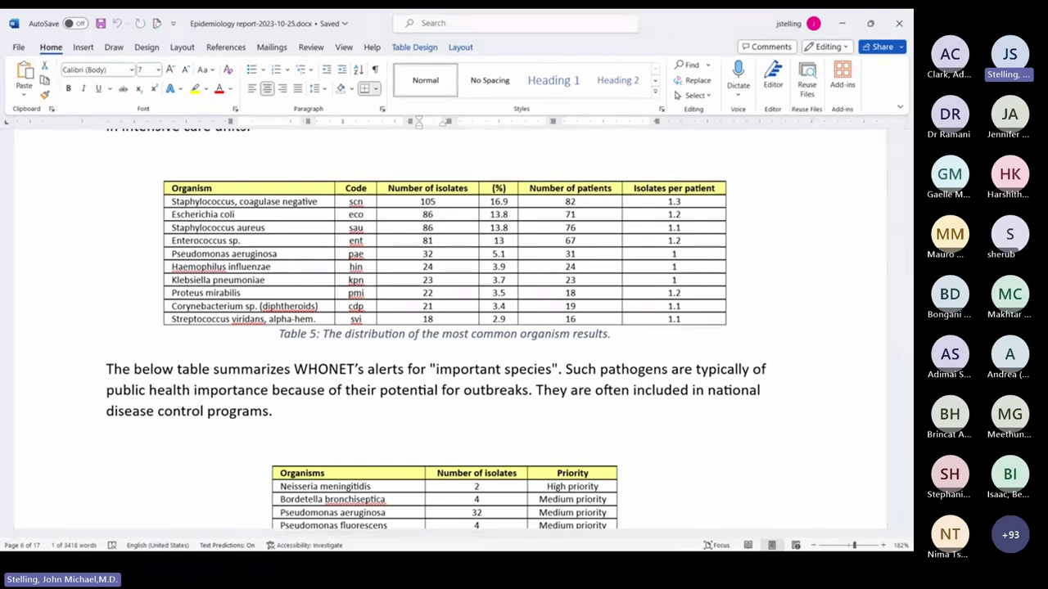
pyautogui.scroll(-1, 448, 328)
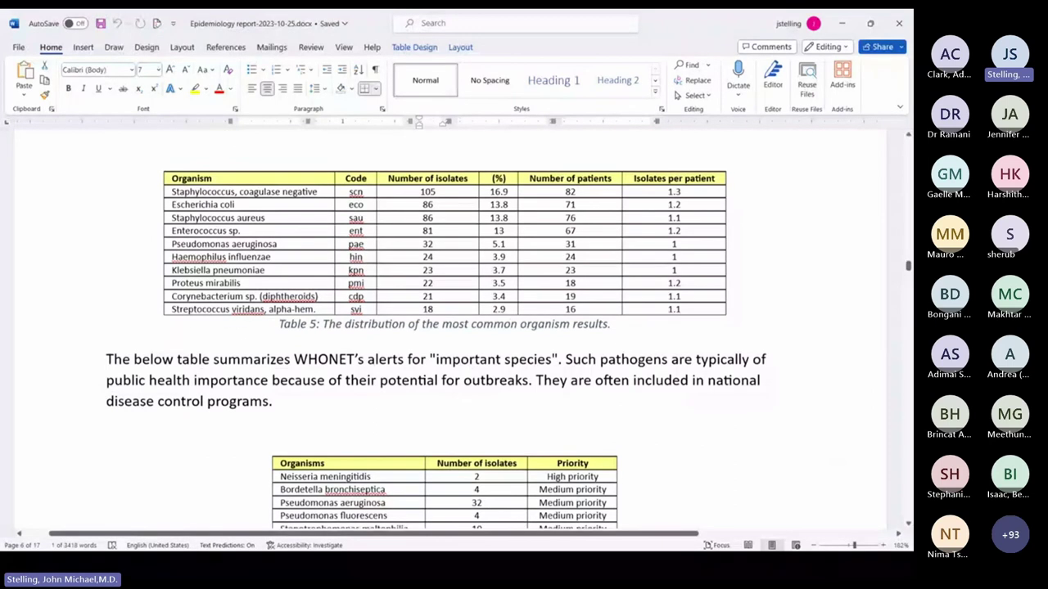
pyautogui.scroll(-3, 448, 327)
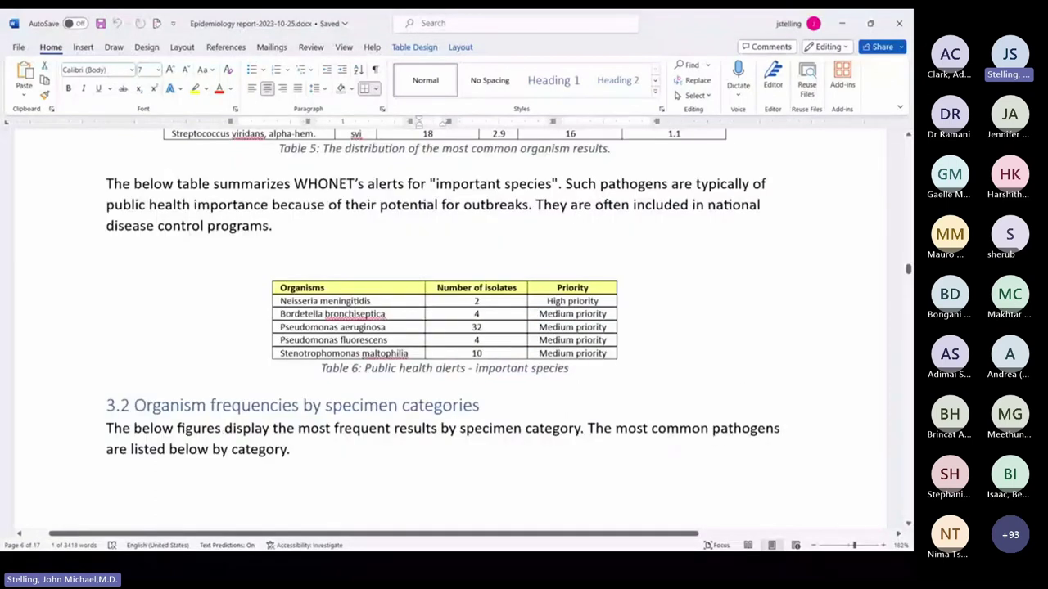
pyautogui.scroll(-1, 448, 327)
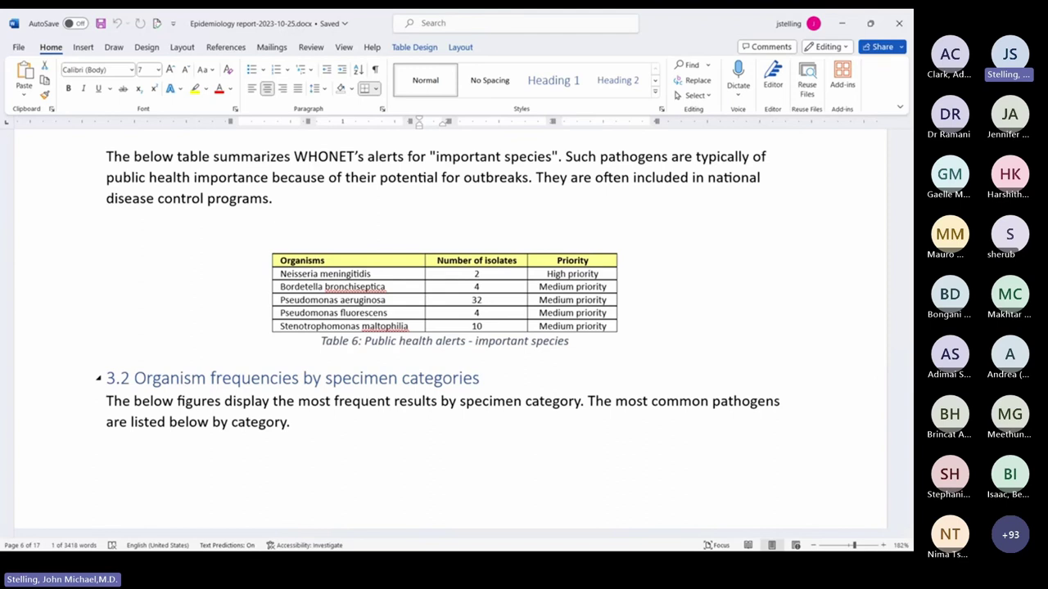
# Examine section 3.2 on organism frequencies by specimen category, including the urine, blood, respiratory and soft tissue pie charts.
pyautogui.scroll(-4, 450, 327)
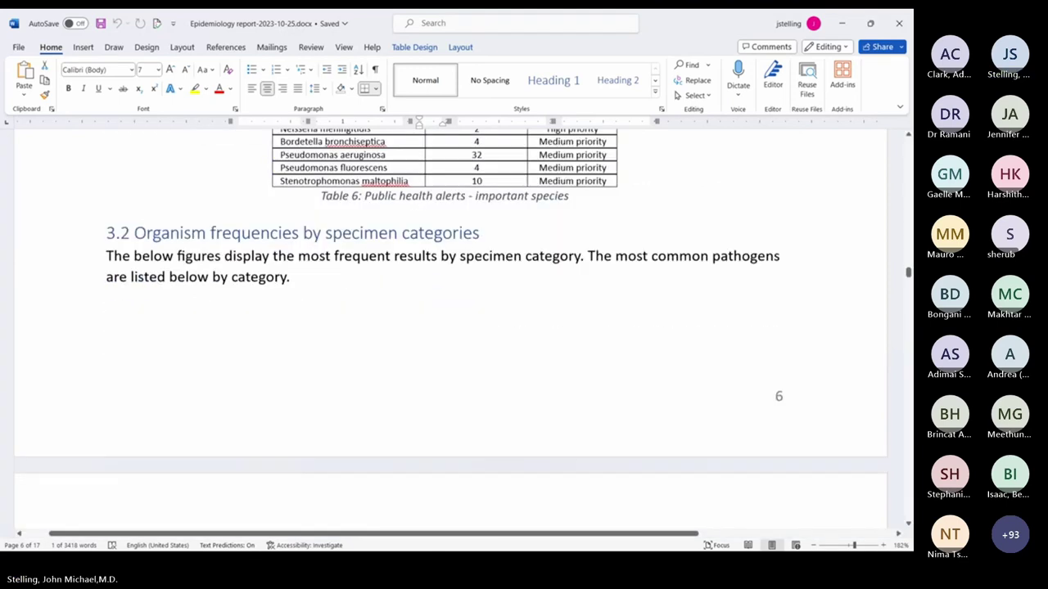
pyautogui.scroll(2, 450, 328)
pyautogui.scroll(-1, 450, 311)
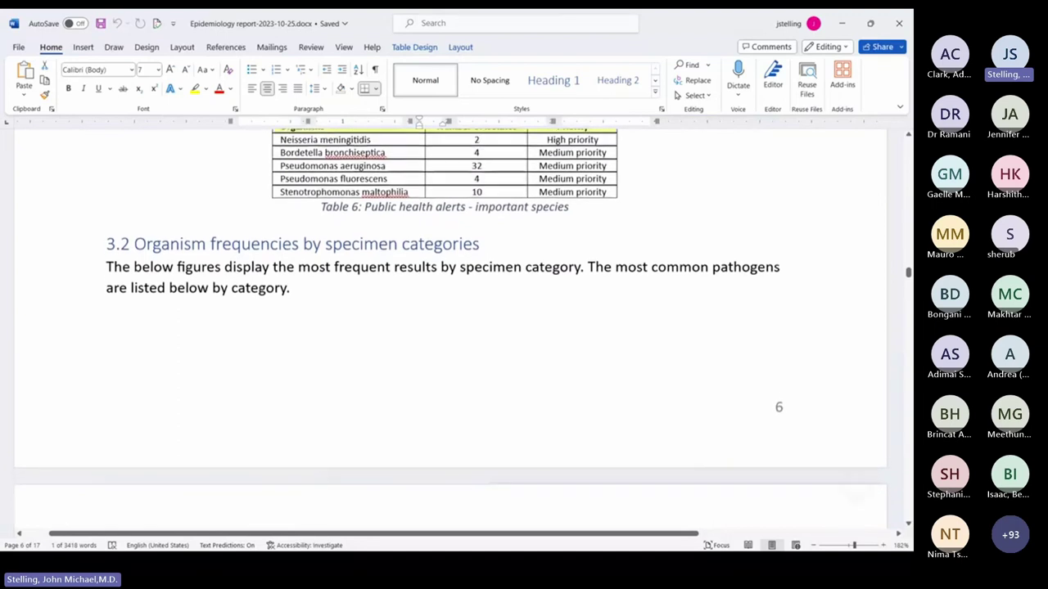
pyautogui.scroll(-1, 450, 311)
pyautogui.scroll(-5, 450, 328)
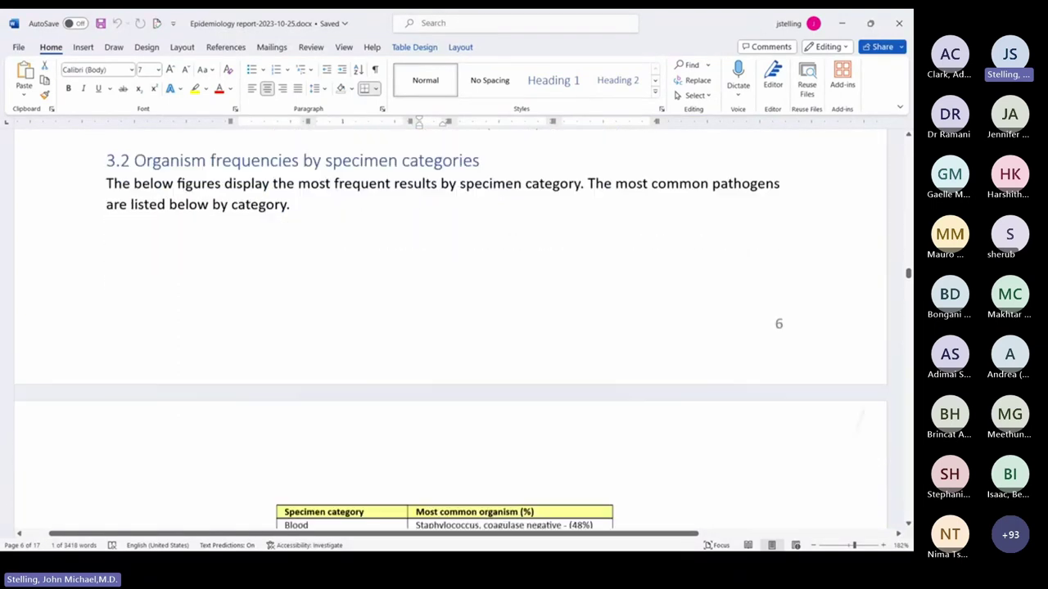
pyautogui.scroll(-5, 450, 327)
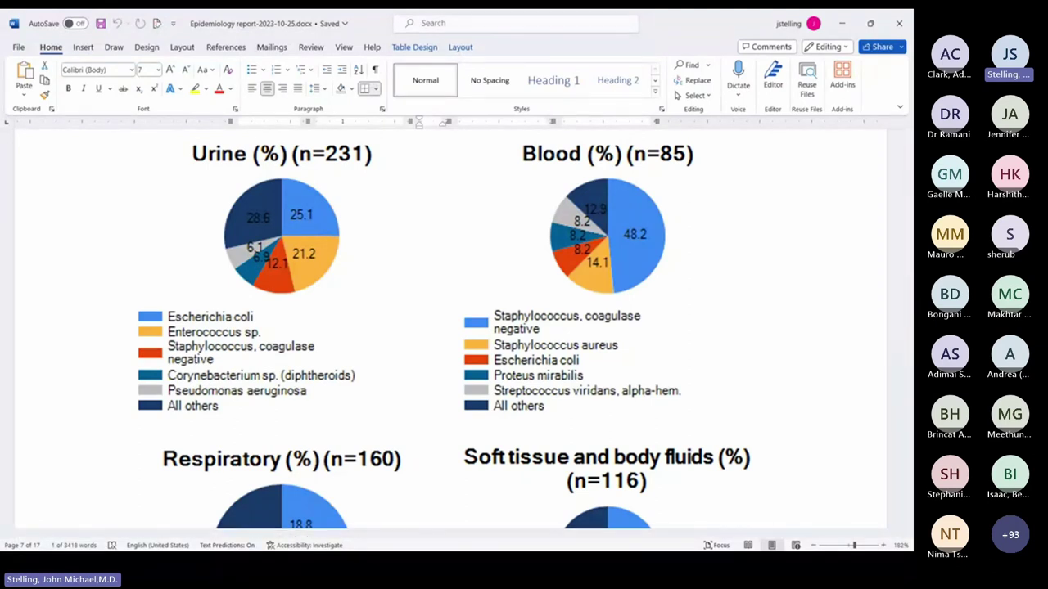
pyautogui.scroll(-5, 450, 327)
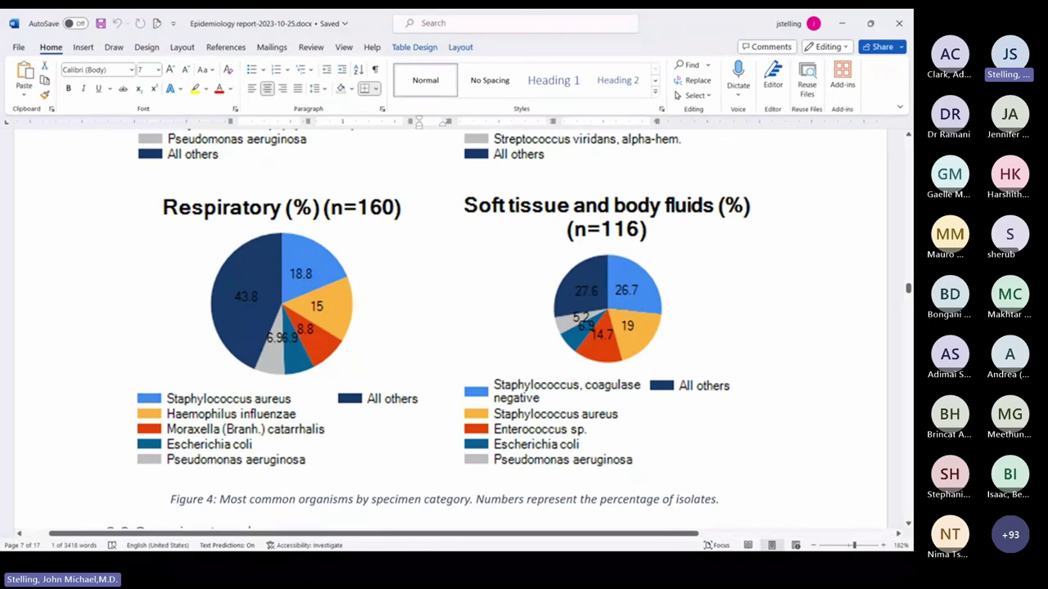
pyautogui.scroll(-1, 450, 327)
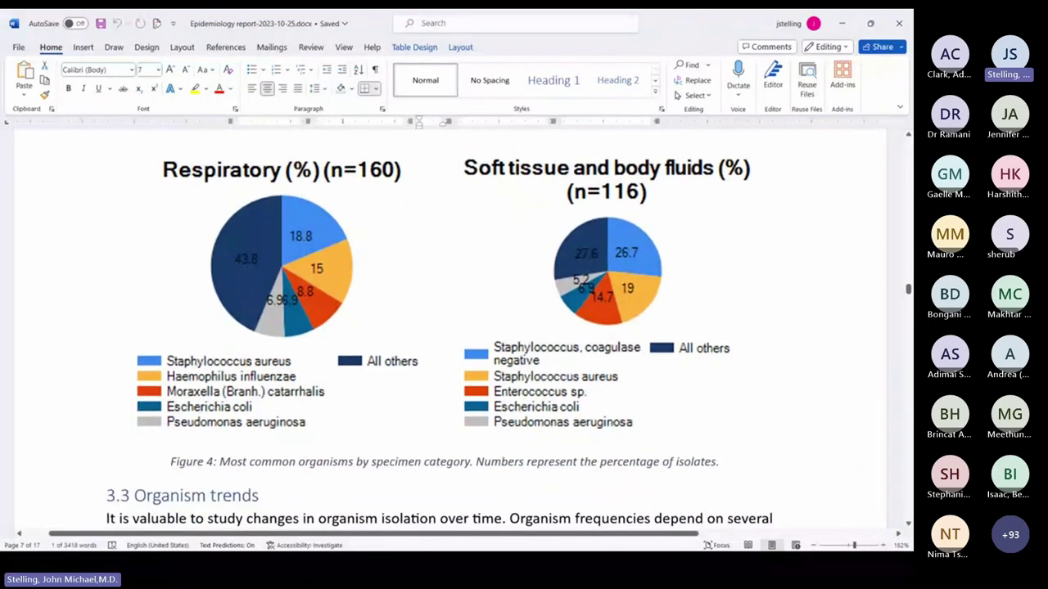
pyautogui.scroll(-3, 450, 327)
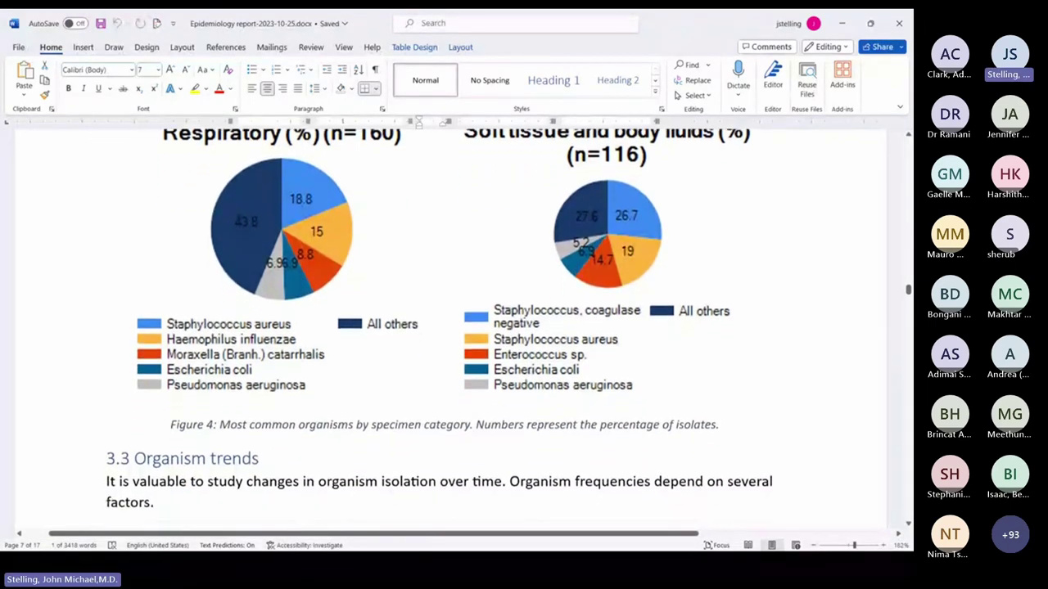
# Read the Organism trends section, including the linear regression tables, through to the start of the Antimicrobial statistics section.
pyautogui.scroll(-6, 450, 327)
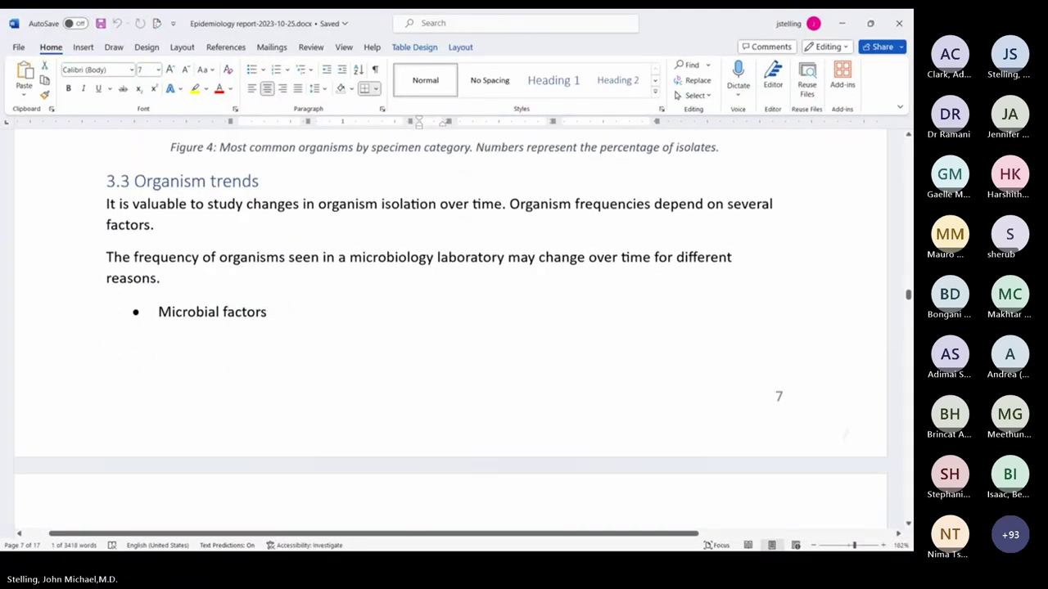
pyautogui.scroll(-9, 450, 327)
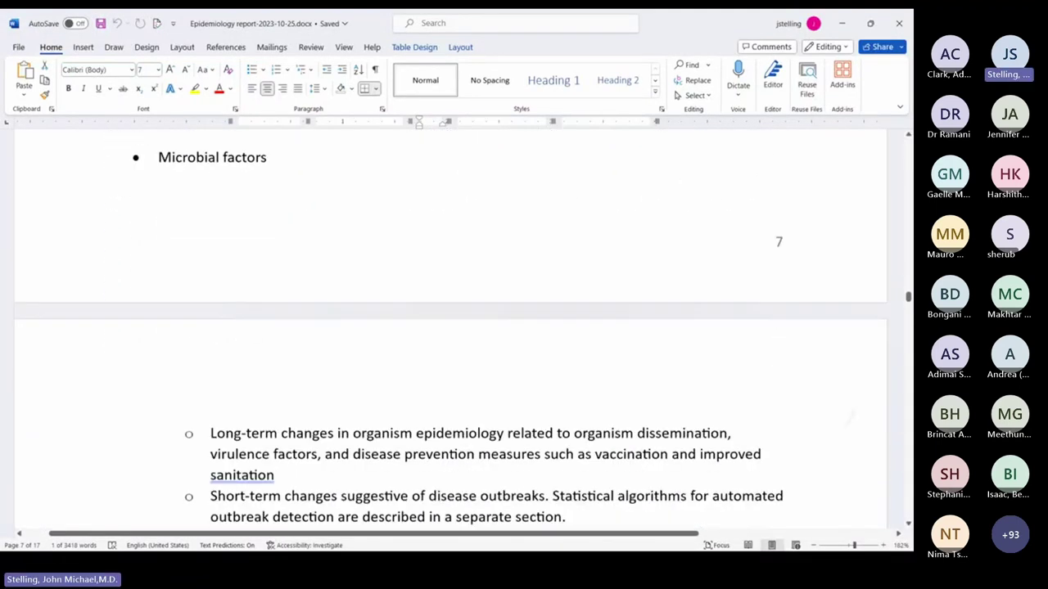
pyautogui.scroll(-7, 450, 328)
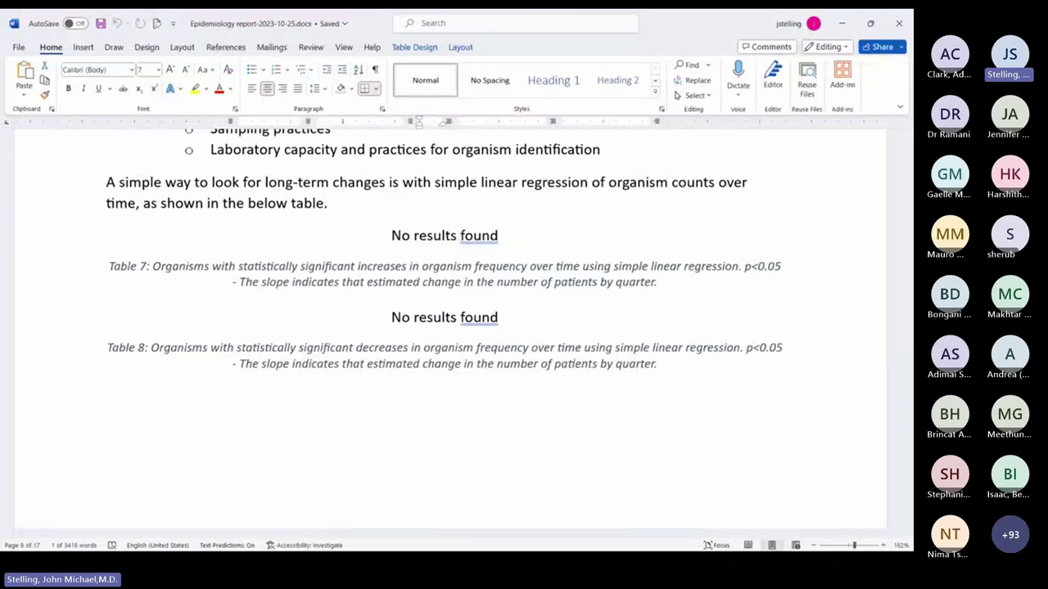
pyautogui.scroll(-1, 451, 327)
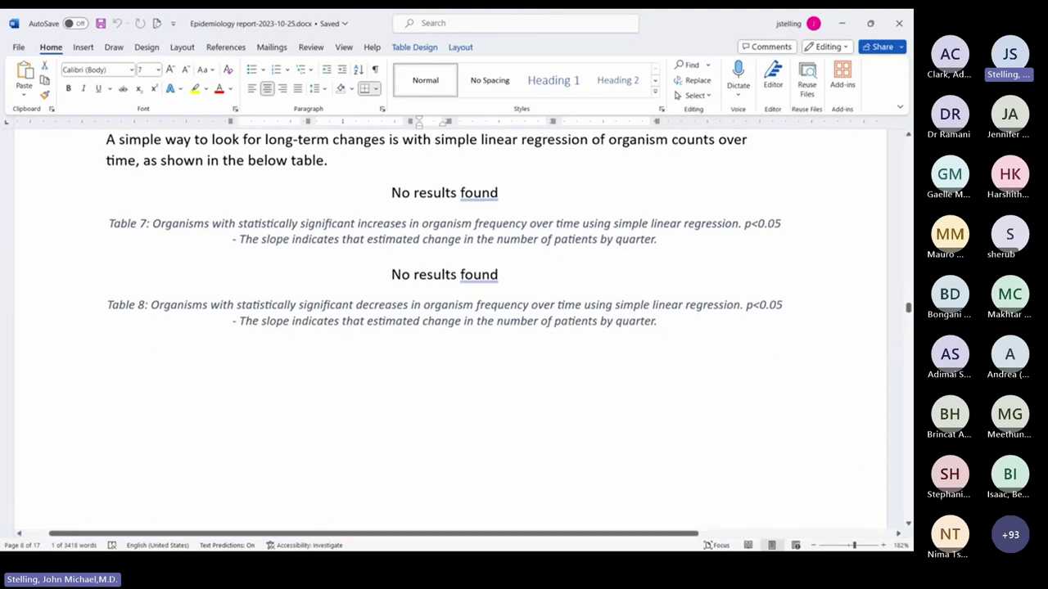
pyautogui.scroll(-2, 450, 327)
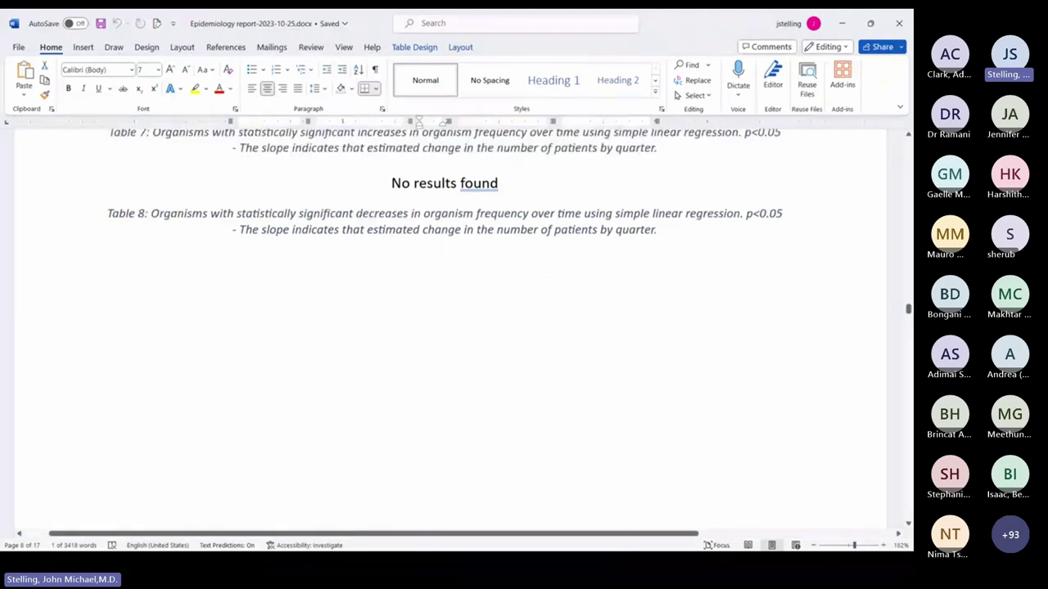
pyautogui.scroll(-6, 451, 328)
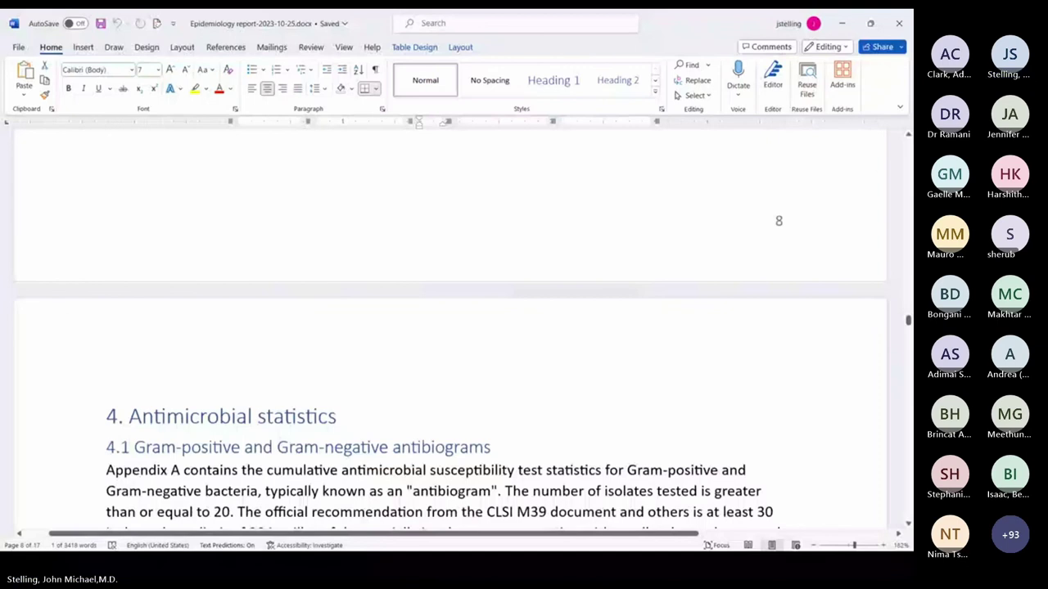
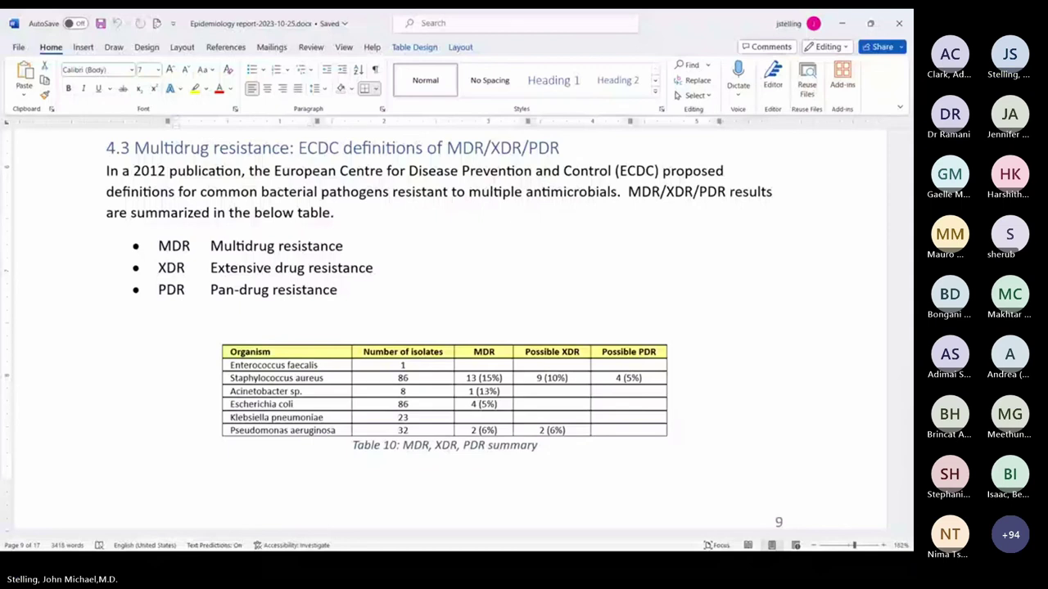
# Examine the MDR, XDR and PDR summary table in section 4.3 and select the entire Staphylococcus aureus row.
pyautogui.scroll(-1, 491, 327)
pyautogui.scroll(1, 459, 327)
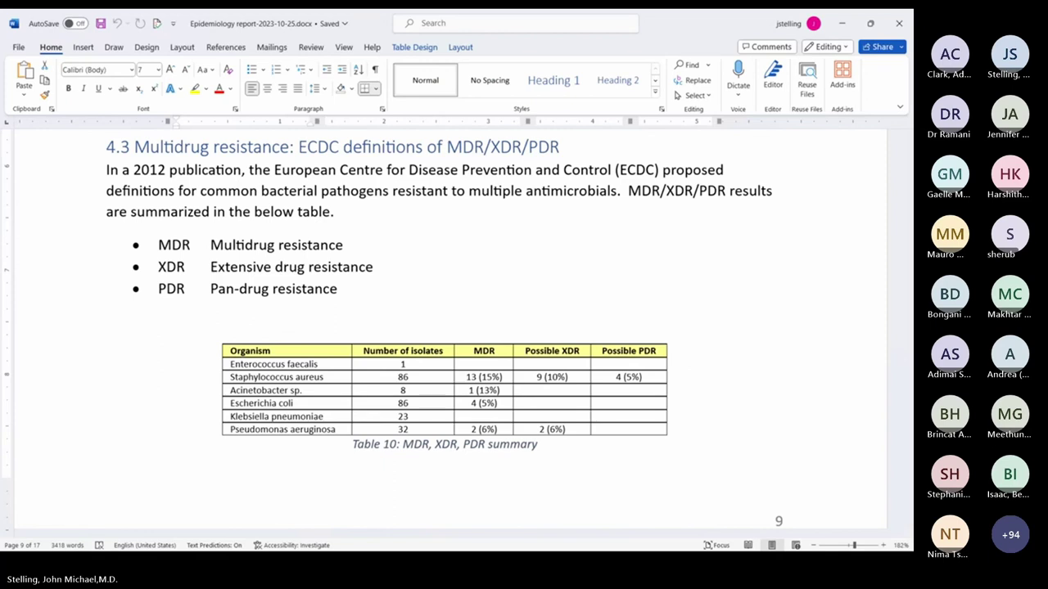
pyautogui.scroll(-1, 441, 327)
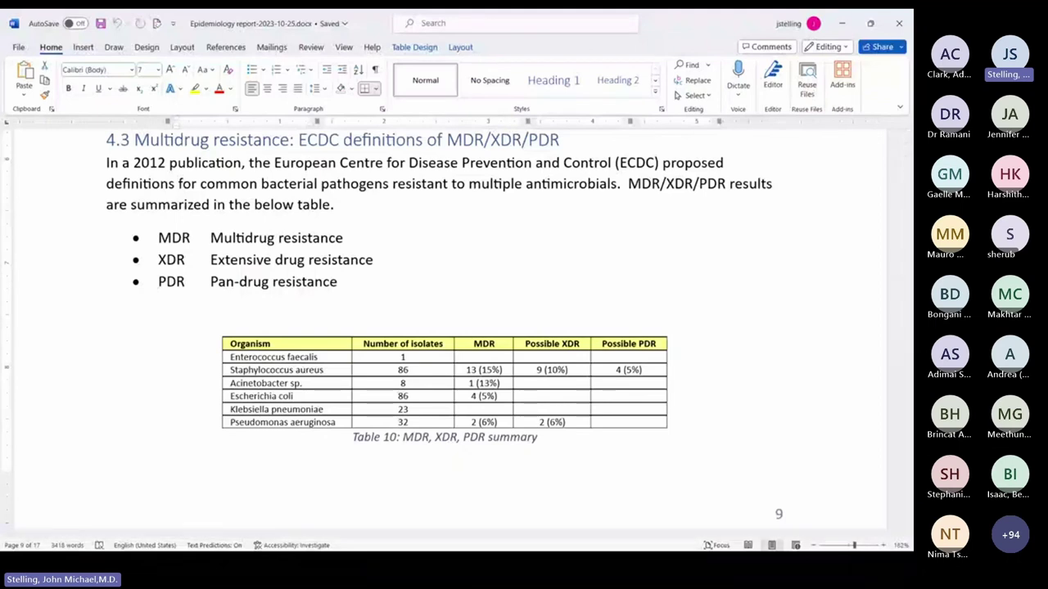
pyautogui.click(230, 369)
pyautogui.moveTo(230, 369); pyautogui.dragTo(590, 363)
pyautogui.click(553, 370)
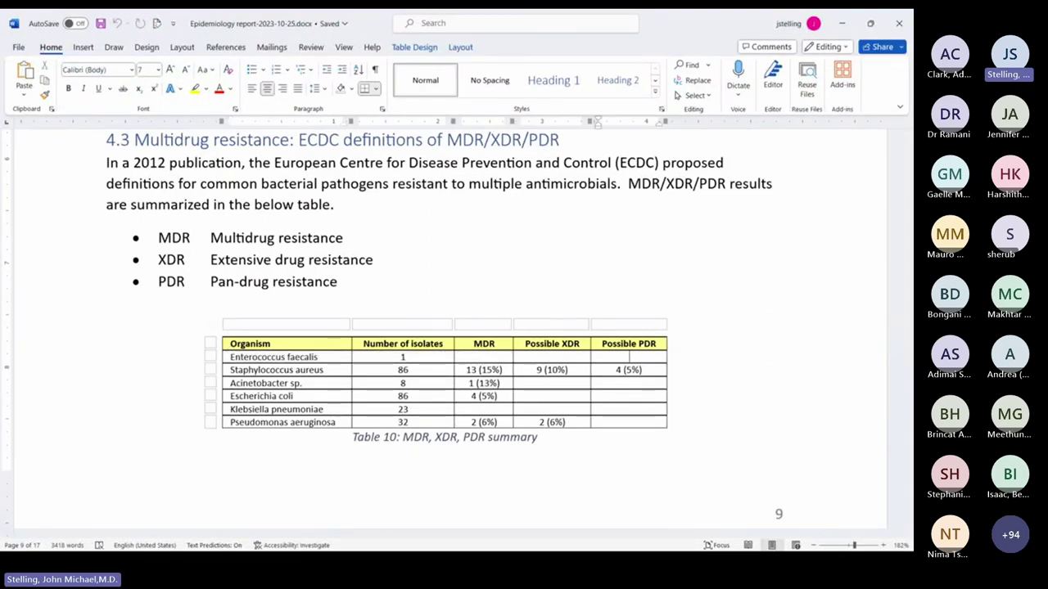
pyautogui.click(407, 370)
pyautogui.moveTo(230, 369); pyautogui.dragTo(513, 376)
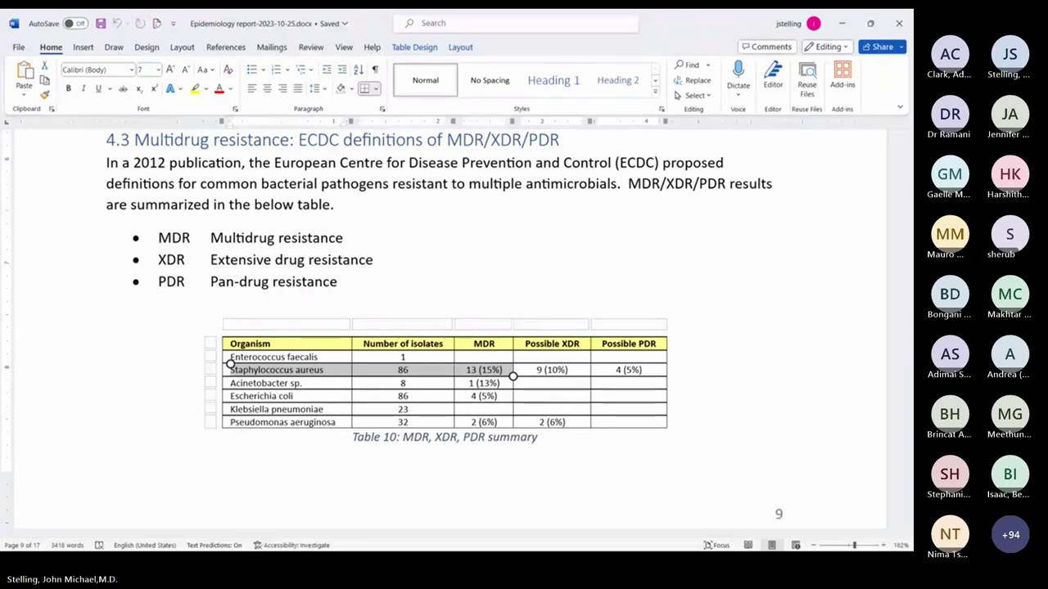
pyautogui.moveTo(512, 375); pyautogui.dragTo(666, 375)
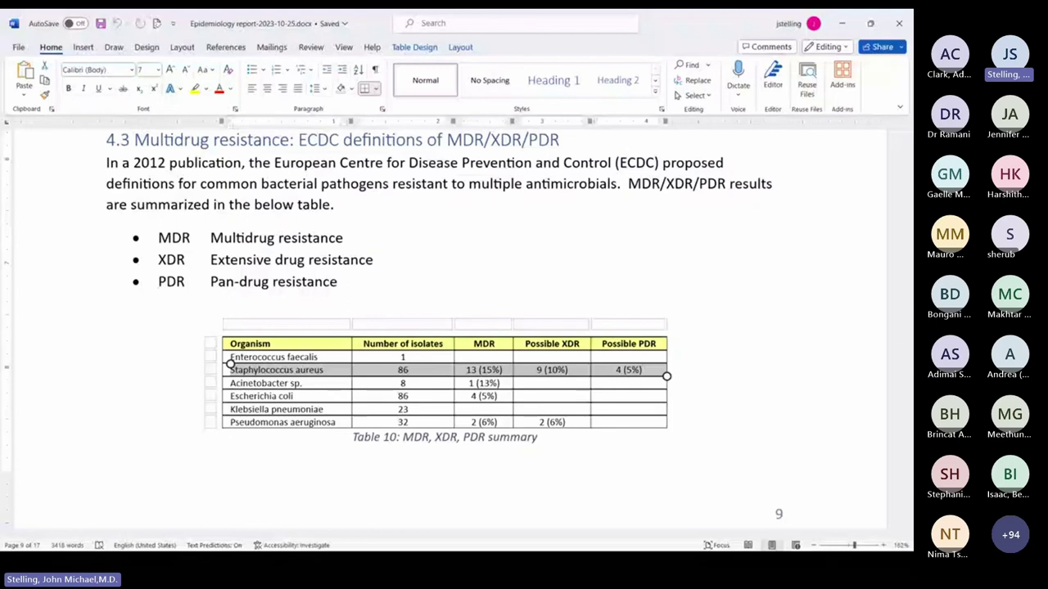
# Highlight the Possible PDR column heading and the Possible PDR value for Staphylococcus aureus in the summary table.
pyautogui.click(602, 344)
pyautogui.moveTo(601, 344); pyautogui.dragTo(656, 344)
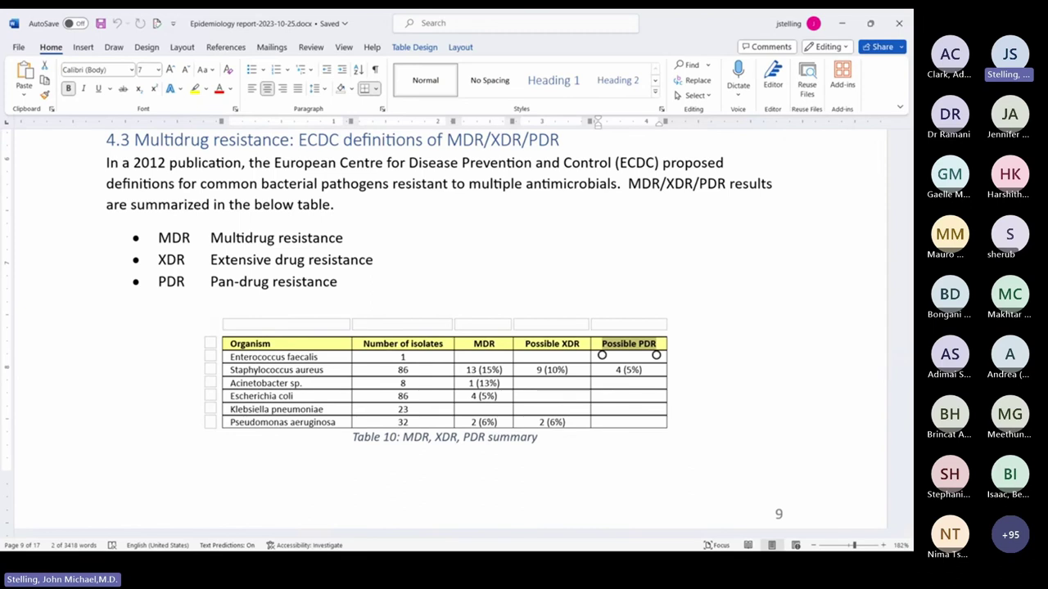
pyautogui.scroll(-1, 456, 333)
pyautogui.click(643, 337)
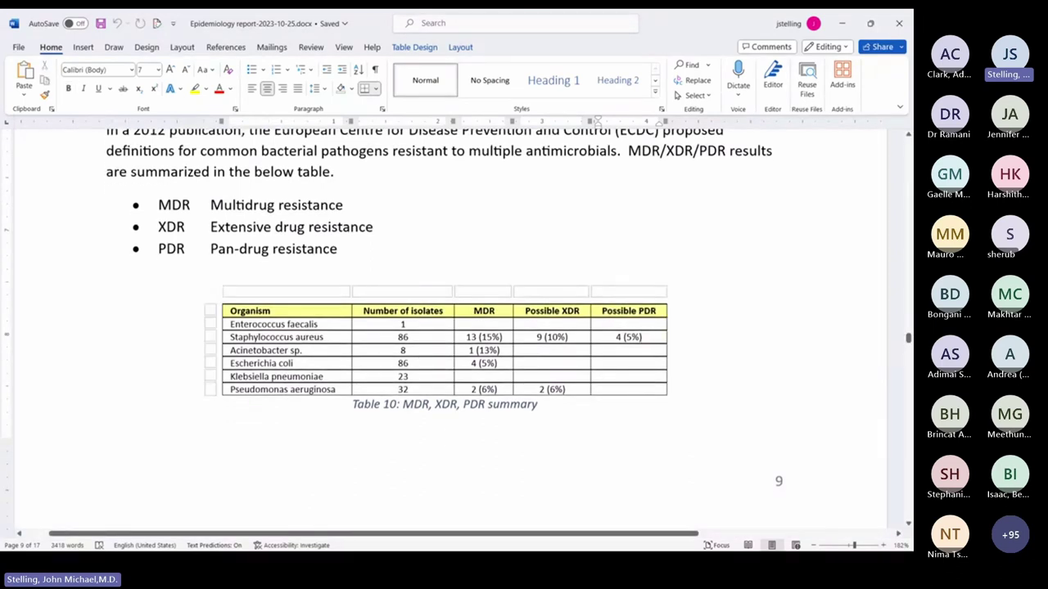
pyautogui.moveTo(644, 337); pyautogui.dragTo(616, 339)
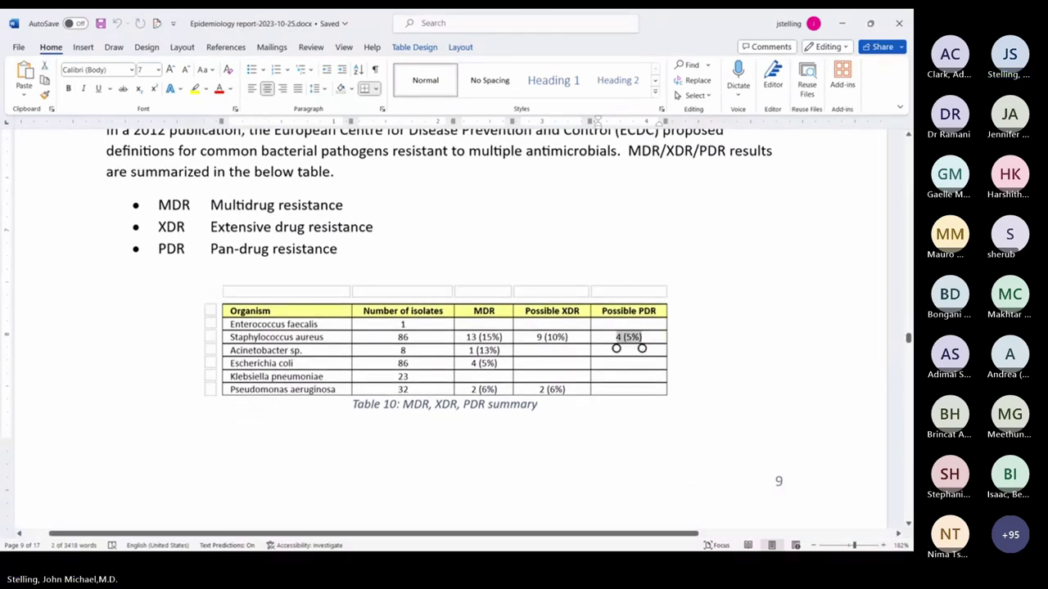
# Review section 4.4 on resistance profiles and highlight the Staphylococcus aureus core antibiotics together with its tested-isolates cell.
pyautogui.scroll(-2, 457, 328)
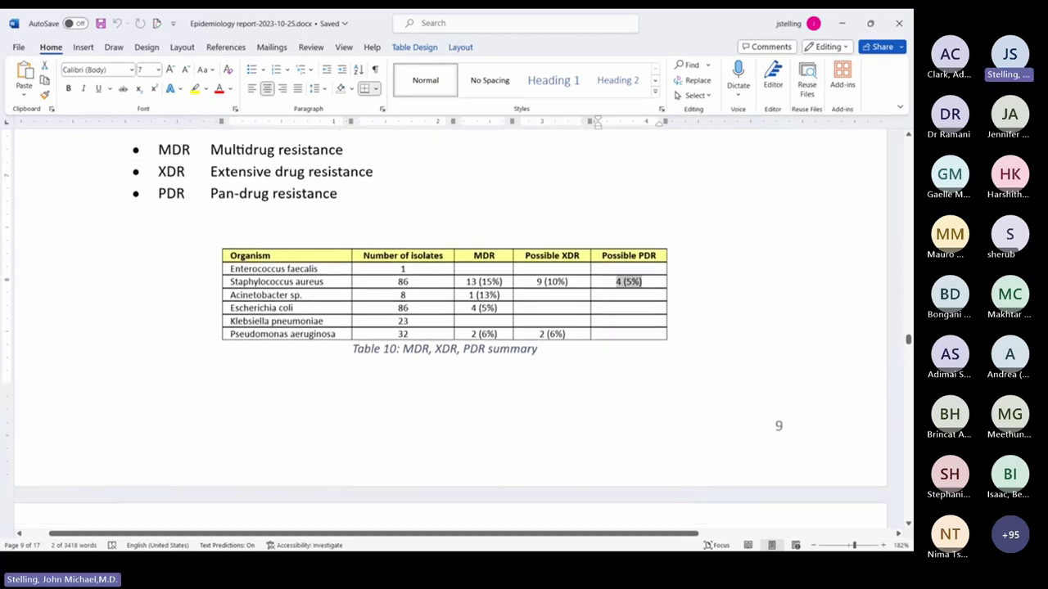
pyautogui.scroll(-1, 630, 283)
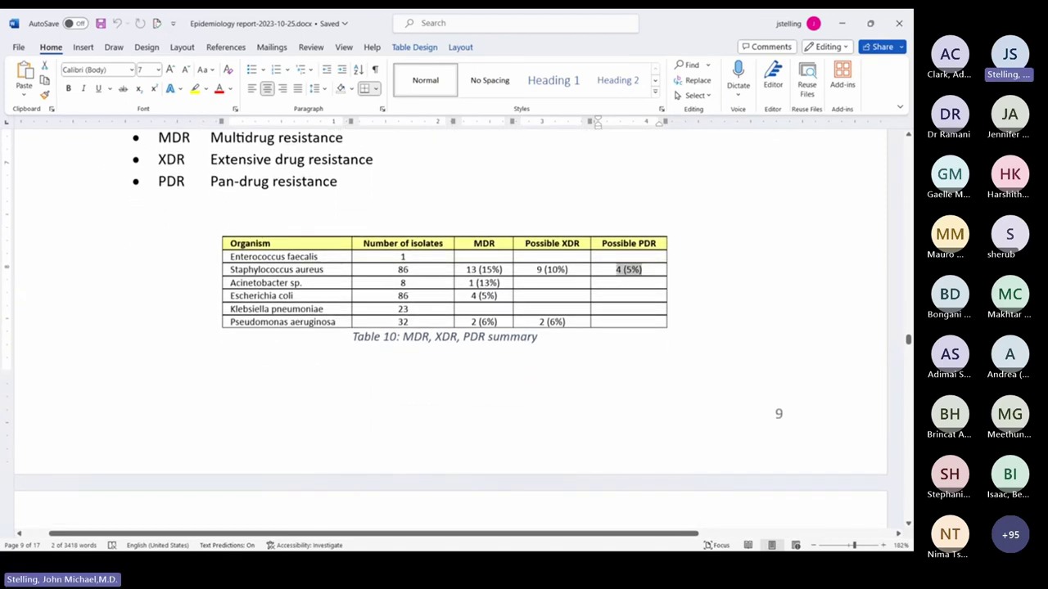
pyautogui.scroll(-2, 450, 320)
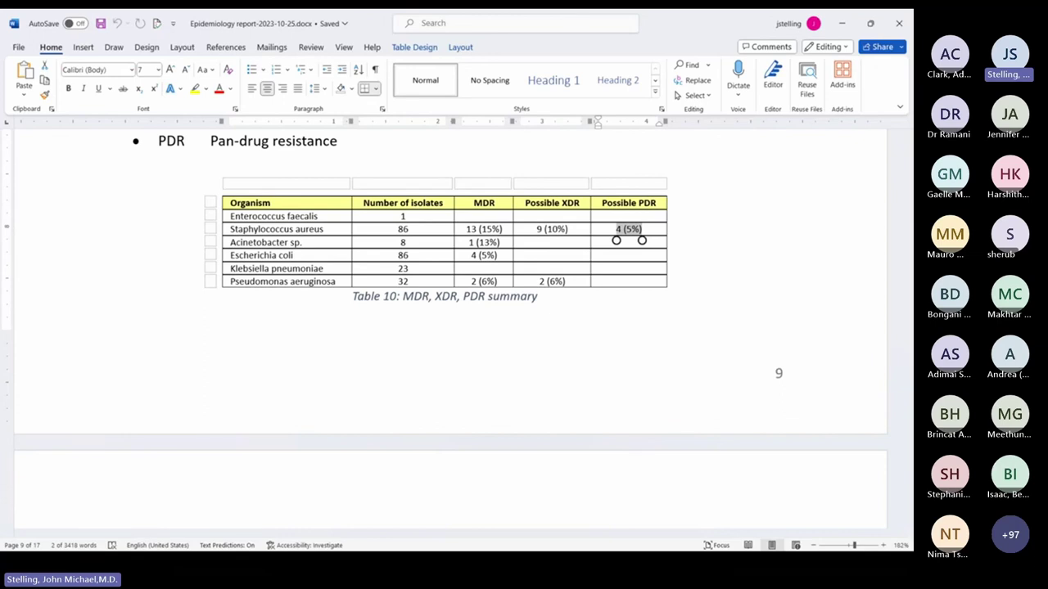
pyautogui.scroll(-10, 450, 327)
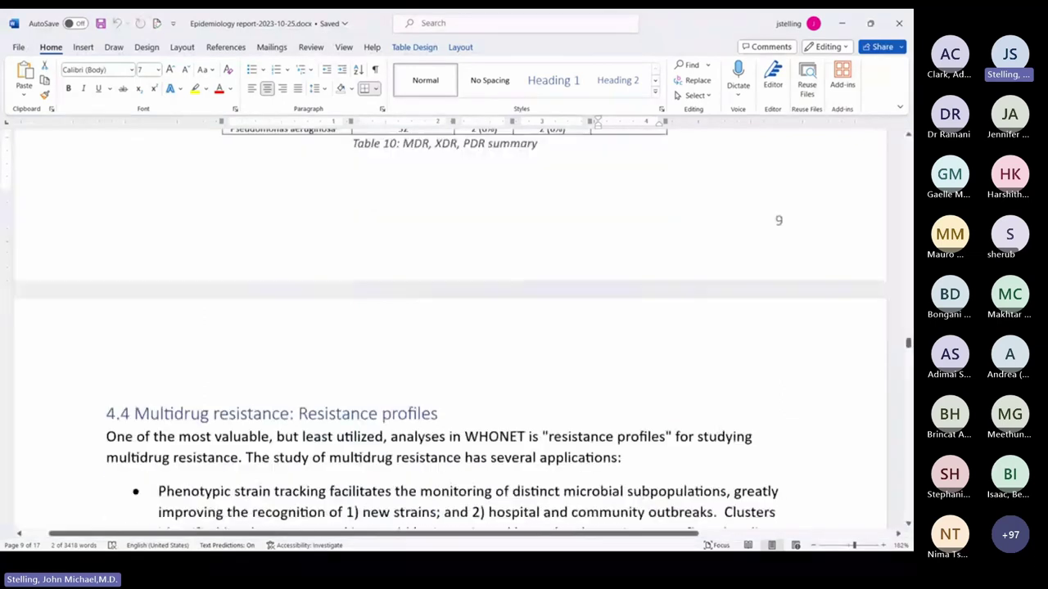
pyautogui.scroll(-8, 444, 327)
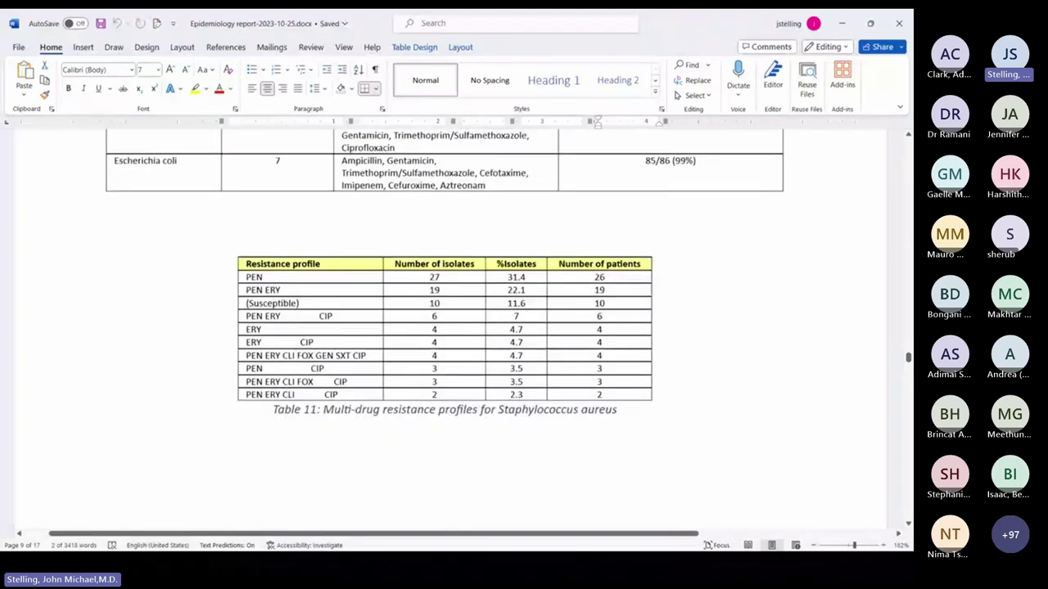
pyautogui.scroll(-2, 445, 328)
pyautogui.keyDown('ctrl'); pyautogui.scroll(2, 444, 287); pyautogui.keyUp('ctrl')
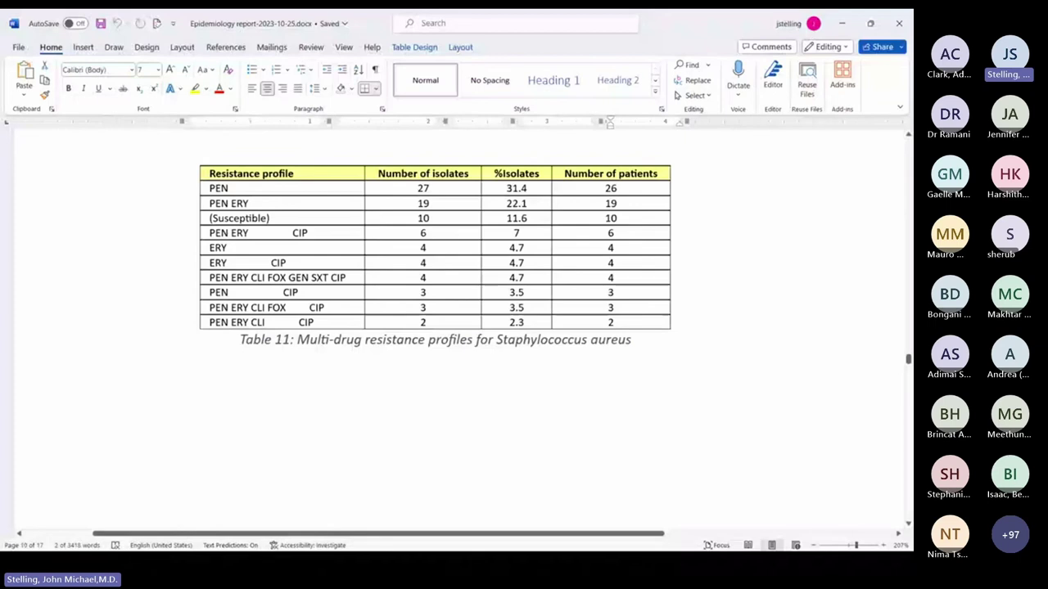
pyautogui.scroll(3, 435, 328)
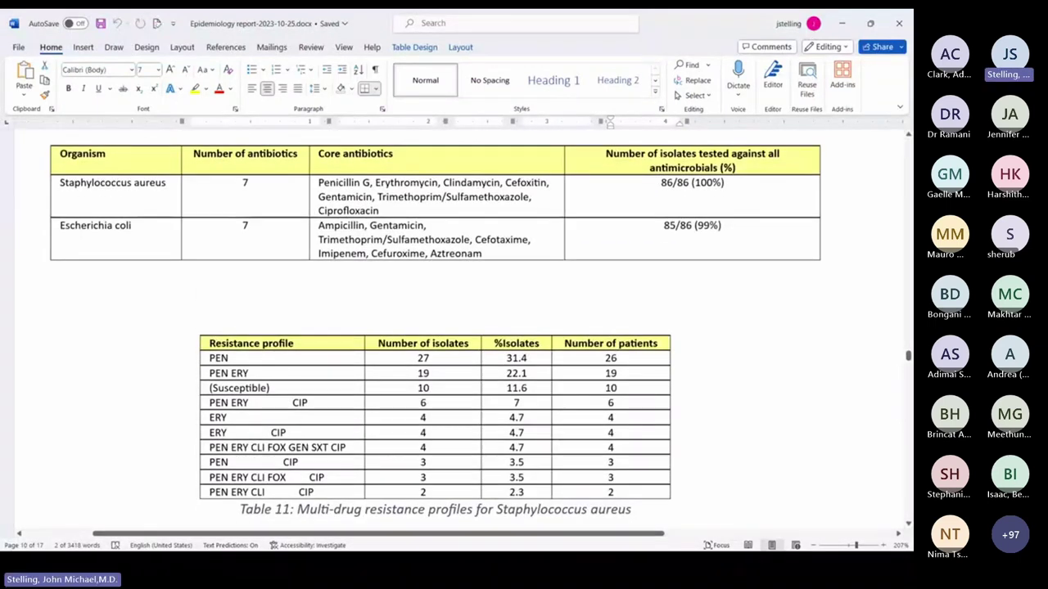
pyautogui.click(319, 192)
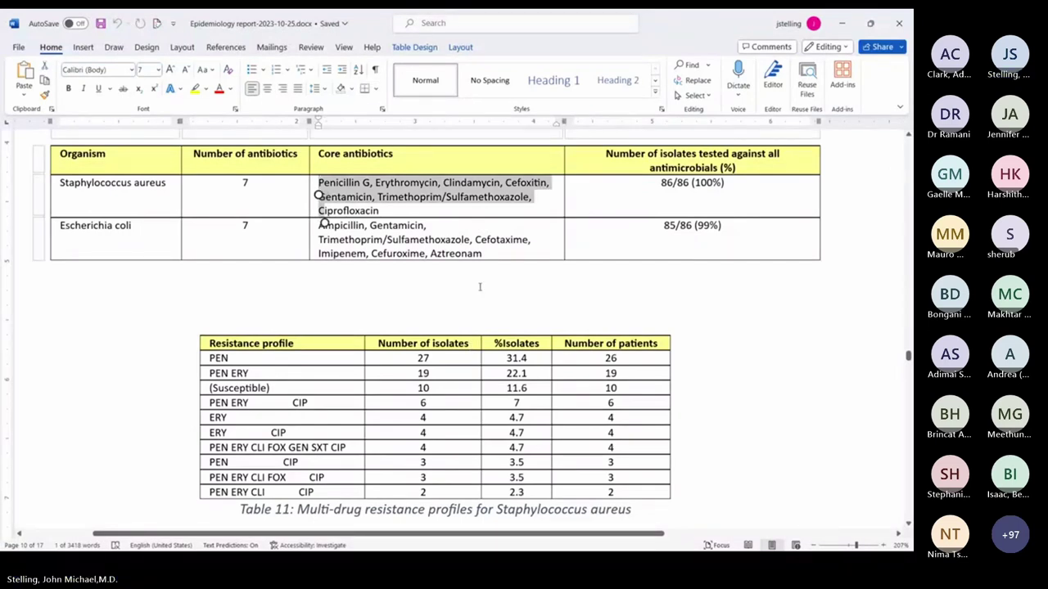
pyautogui.click(319, 195)
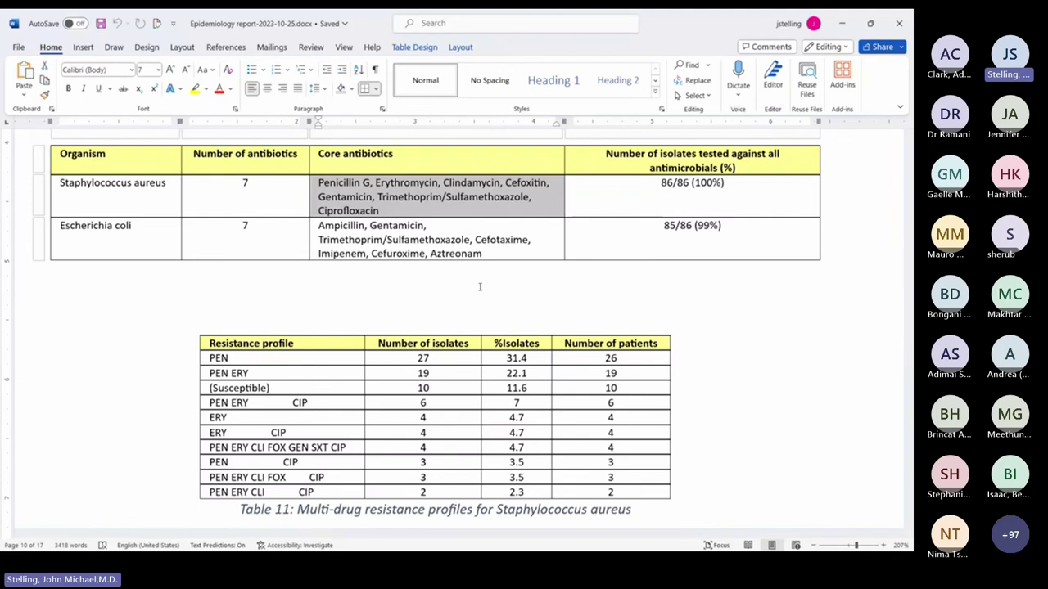
pyautogui.hotkey('shift', 'Right')
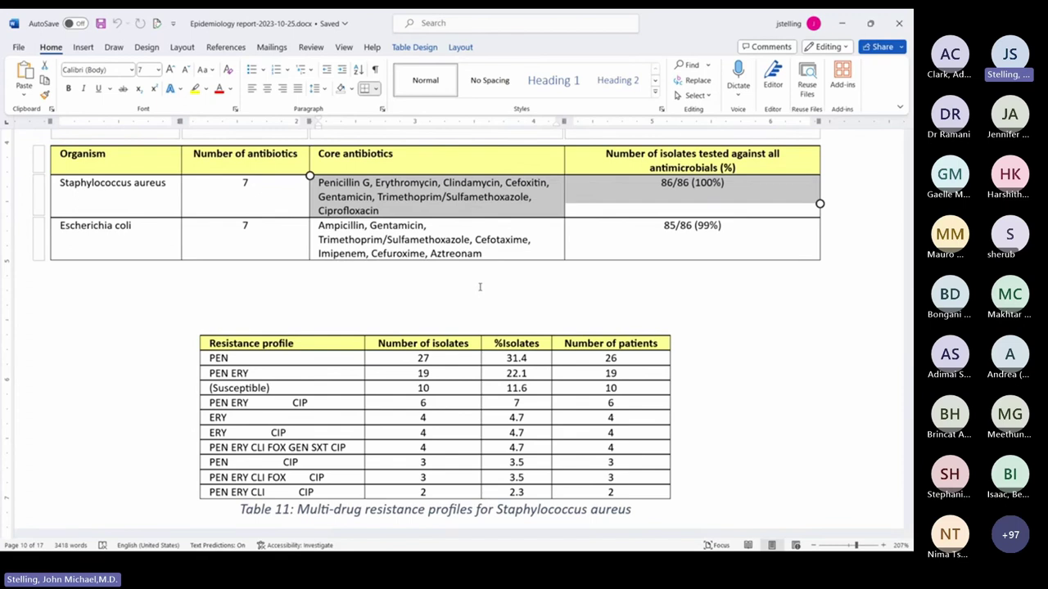
# Highlight the PEN, PEN ERY and (Susceptible) rows one after another in the Staphylococcus aureus resistance profiles table.
pyautogui.scroll(-3, 228, 252)
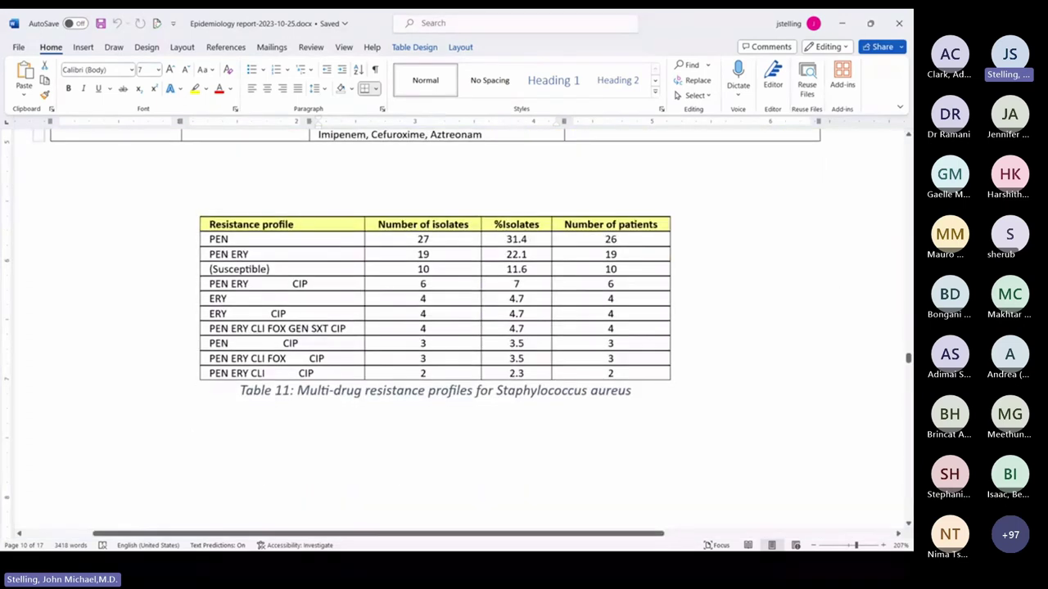
pyautogui.click(209, 236)
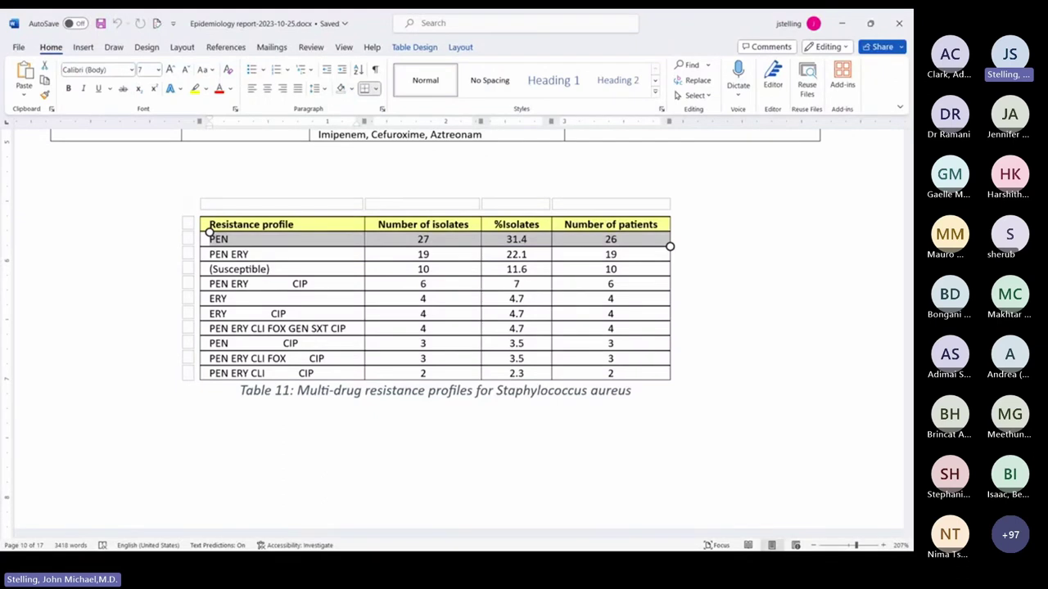
pyautogui.click(211, 237)
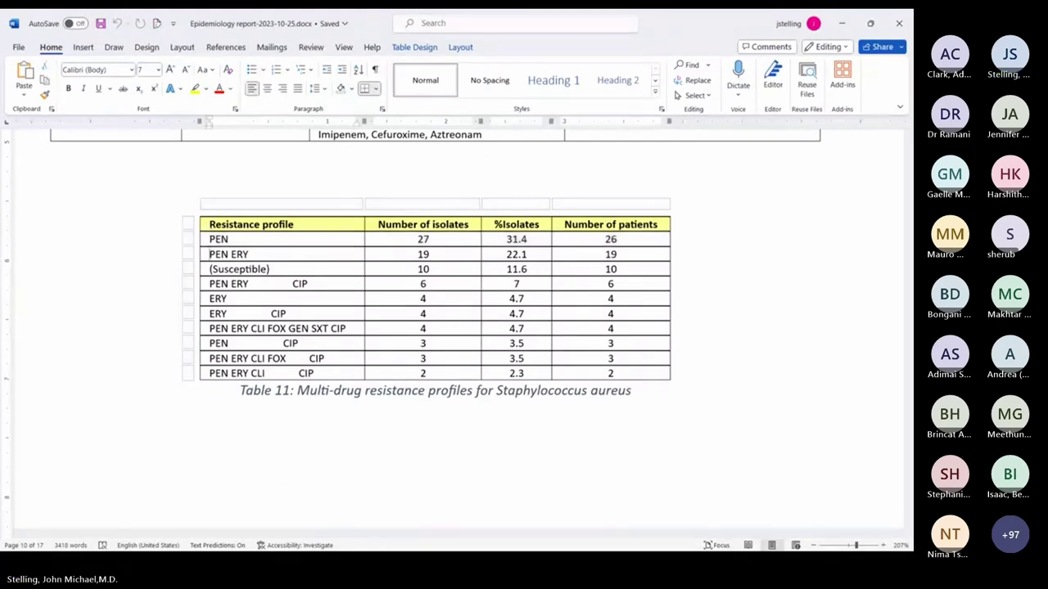
pyautogui.click(206, 255)
pyautogui.moveTo(360, 255); pyautogui.dragTo(646, 255)
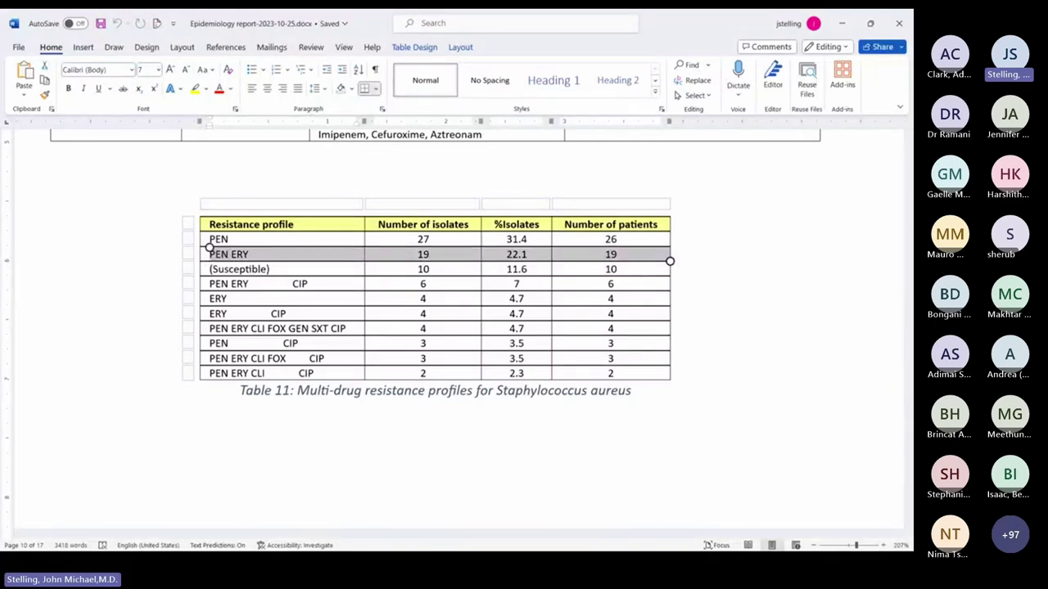
pyautogui.moveTo(210, 269); pyautogui.dragTo(667, 274)
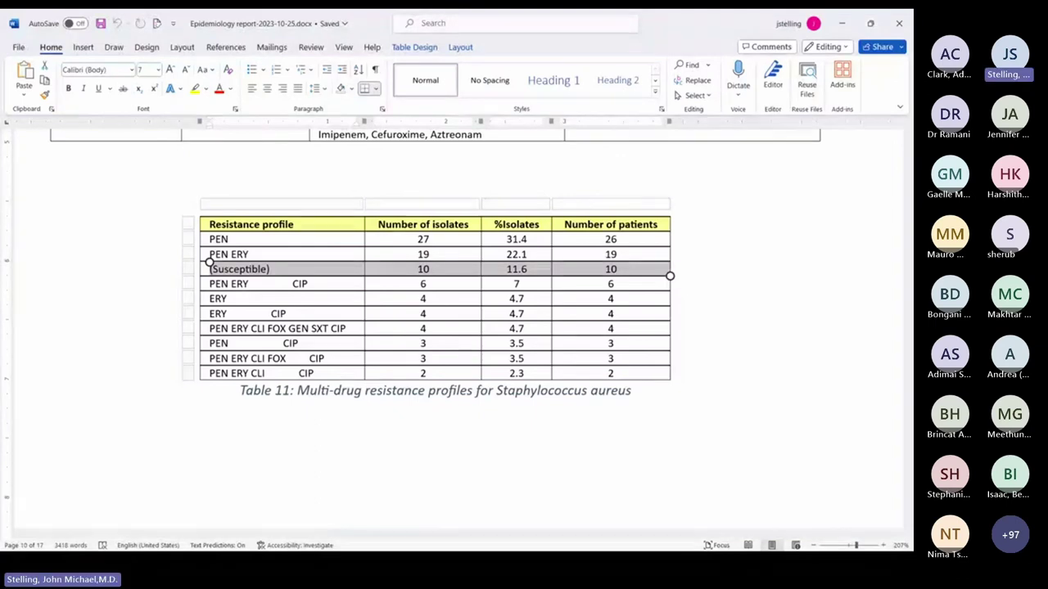
# Highlight the PEN row again, followed by the PEN ERY CIP, ERY and ERY CIP profiles in Table 11.
pyautogui.click(210, 254)
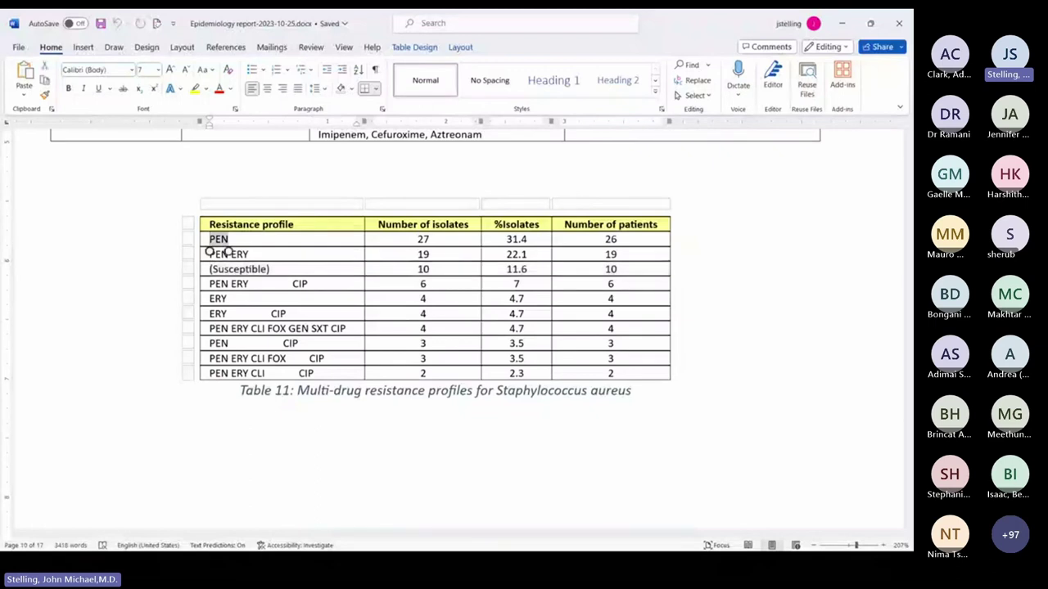
pyautogui.click(210, 233)
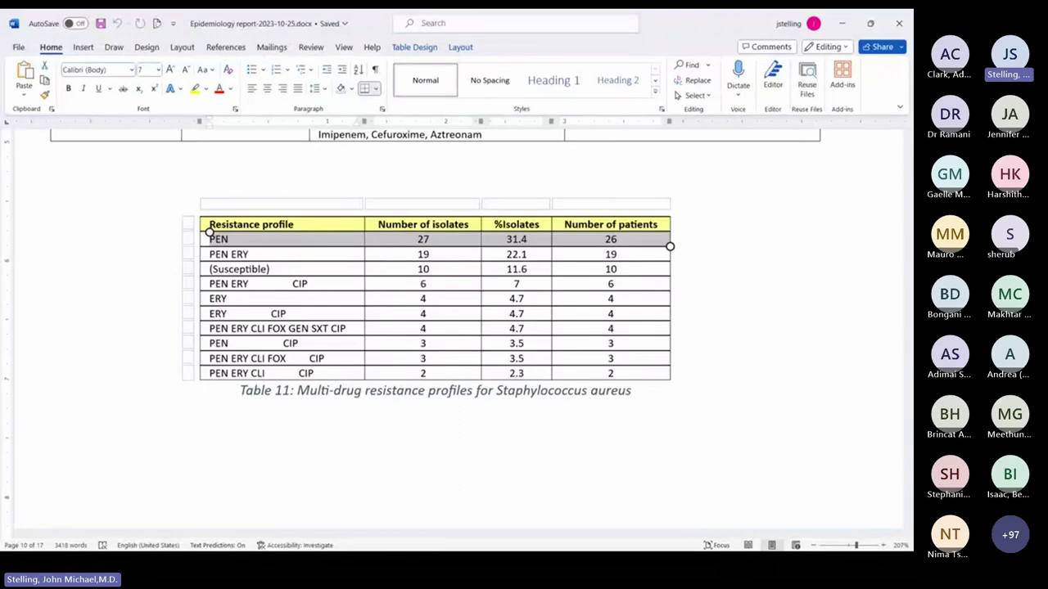
pyautogui.doubleClick(215, 281)
pyautogui.moveTo(231, 296); pyautogui.dragTo(360, 285)
pyautogui.doubleClick(218, 299)
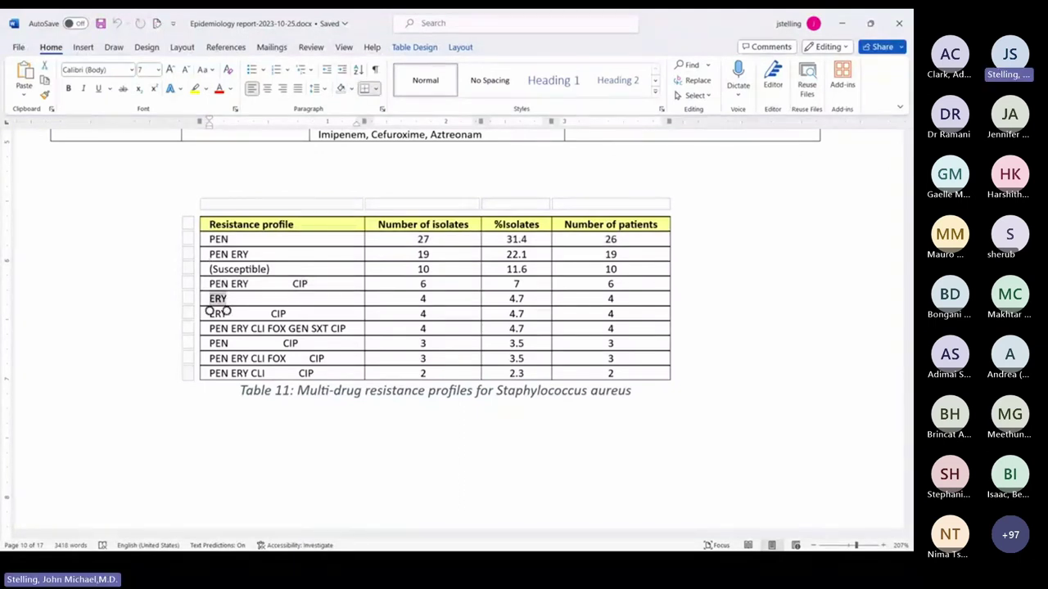
pyautogui.click(227, 313)
pyautogui.click(206, 314)
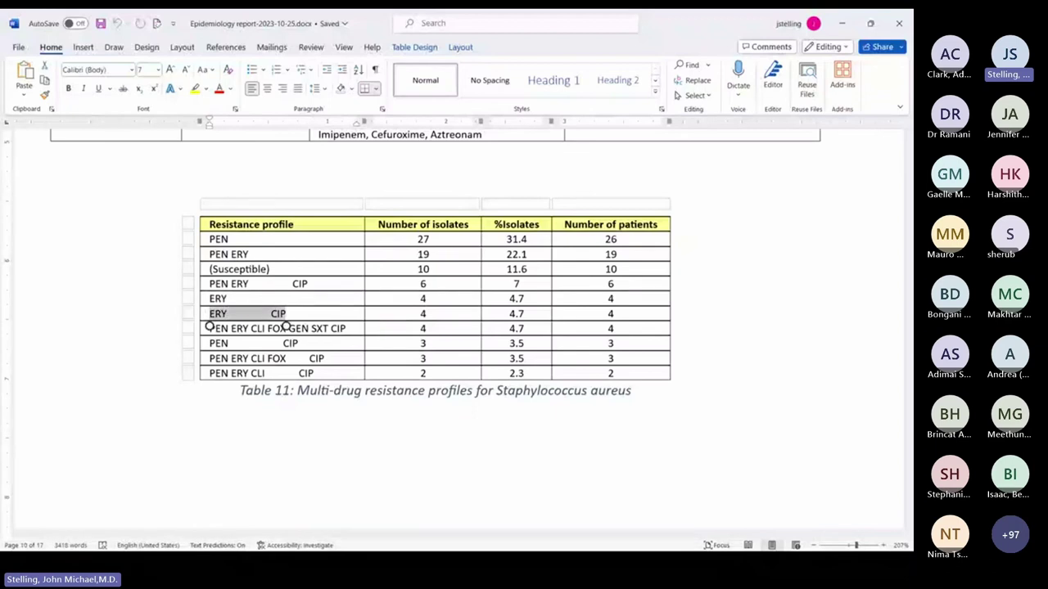
# Highlight the PEN ERY CLI FOX GEN SXT CIP row and the PEN ERY CLI FOX CIP row, and return to the seven-drug profile.
pyautogui.click(266, 328)
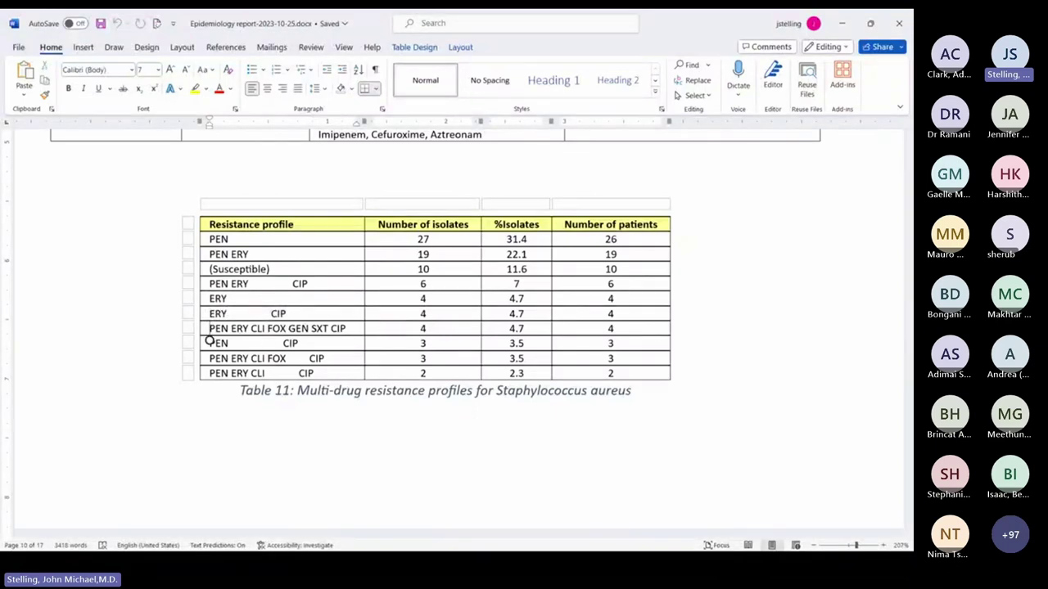
pyautogui.moveTo(206, 329); pyautogui.dragTo(346, 341)
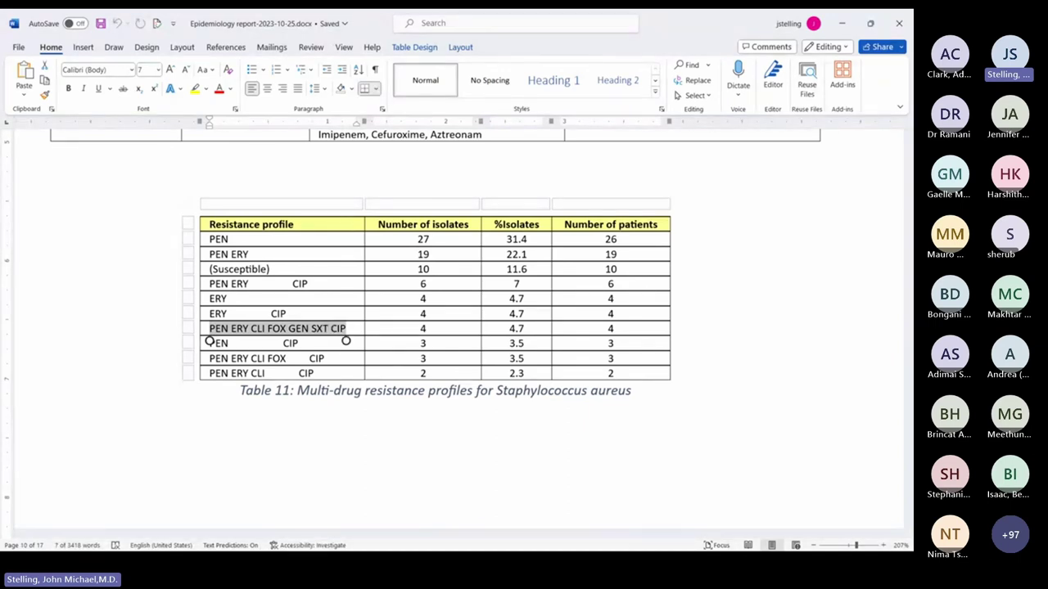
pyautogui.moveTo(345, 341); pyautogui.dragTo(670, 335)
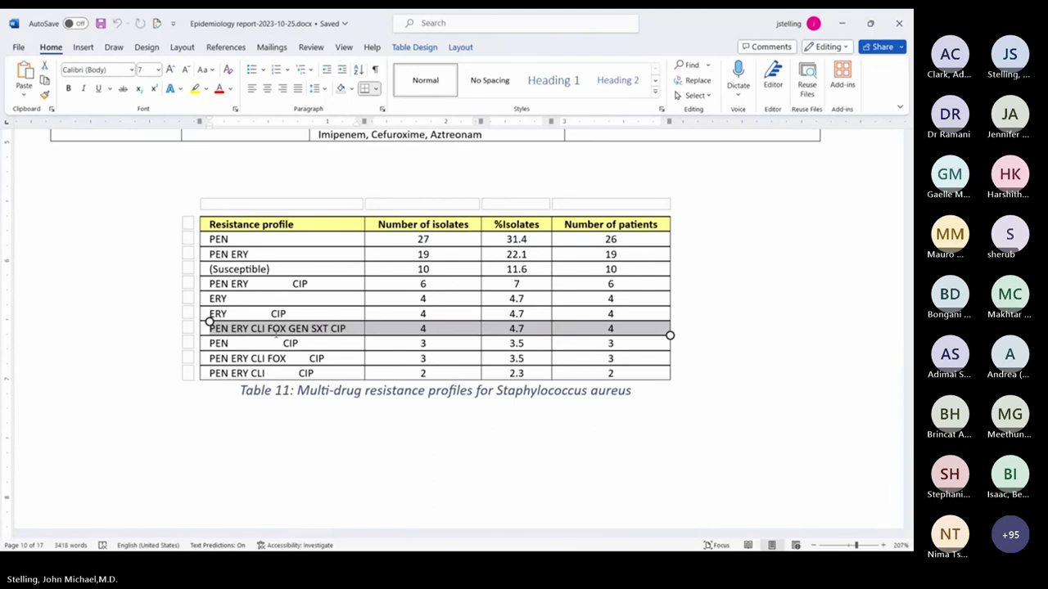
pyautogui.moveTo(208, 358); pyautogui.dragTo(672, 364)
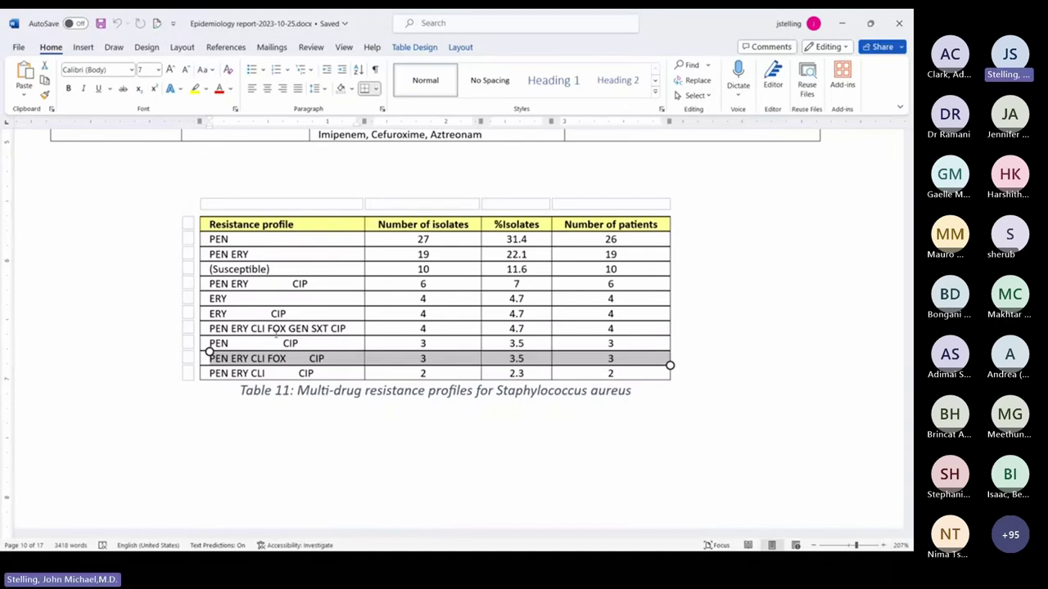
pyautogui.moveTo(210, 329); pyautogui.dragTo(345, 330)
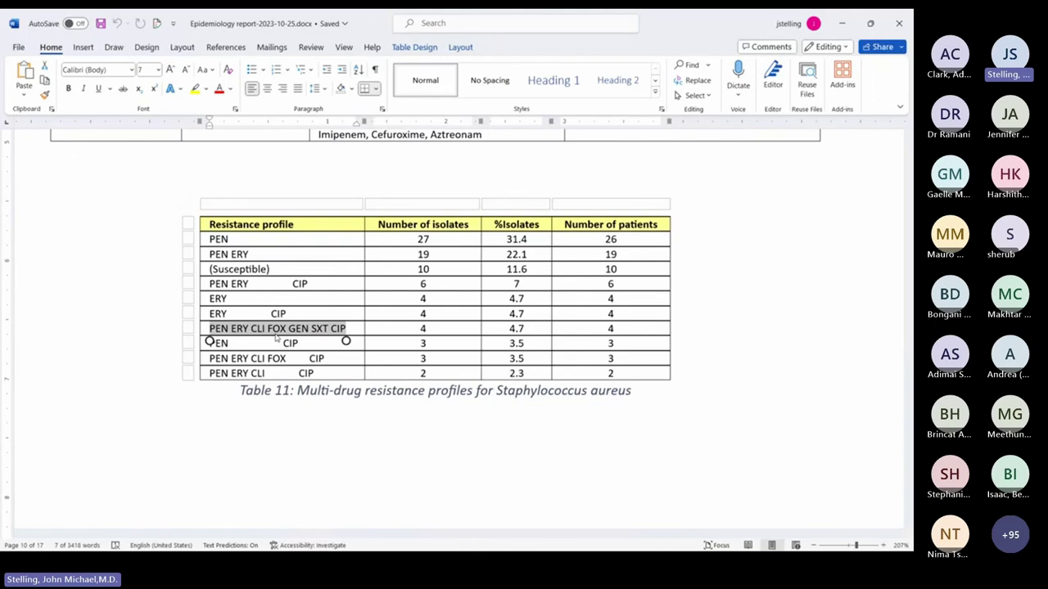
# Examine the Escherichia coli resistance profiles in Table 12, highlighting the AMP, AMP CTX CXM and CTX profiles.
pyautogui.scroll(-1, 275, 338)
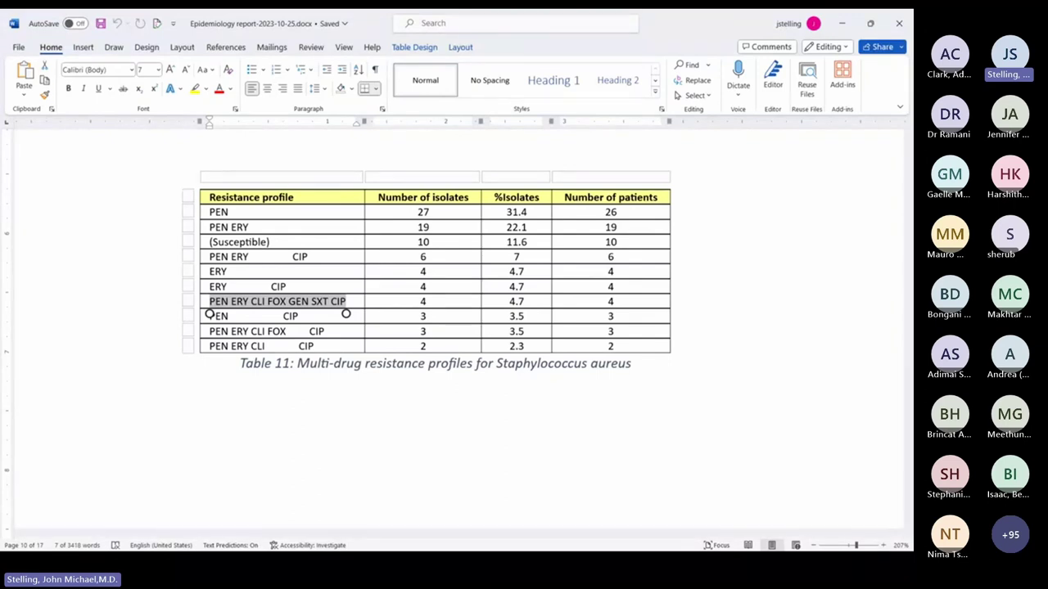
pyautogui.scroll(-15, 345, 313)
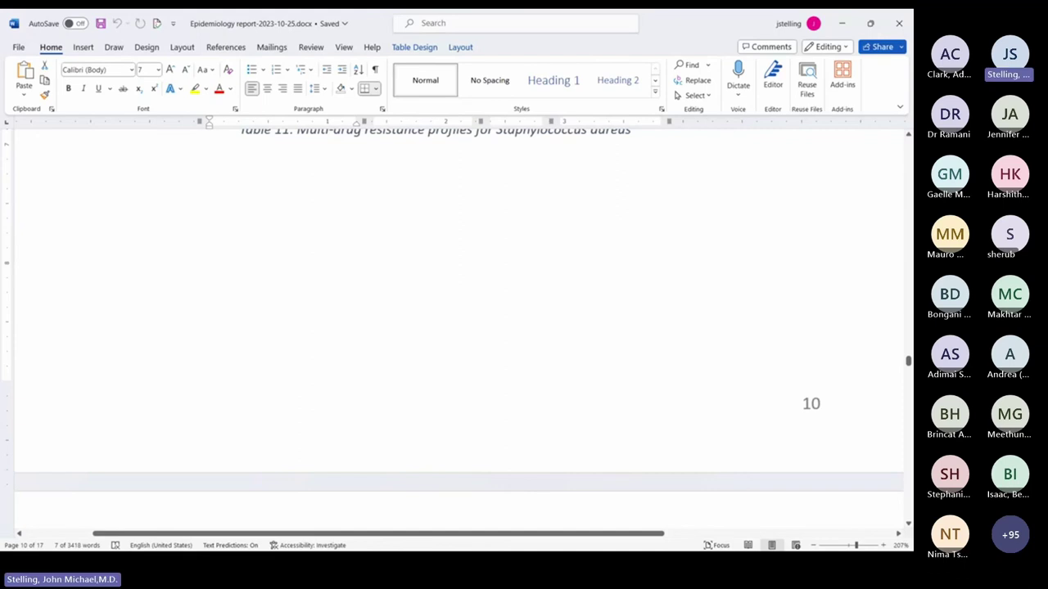
pyautogui.scroll(-3, 458, 328)
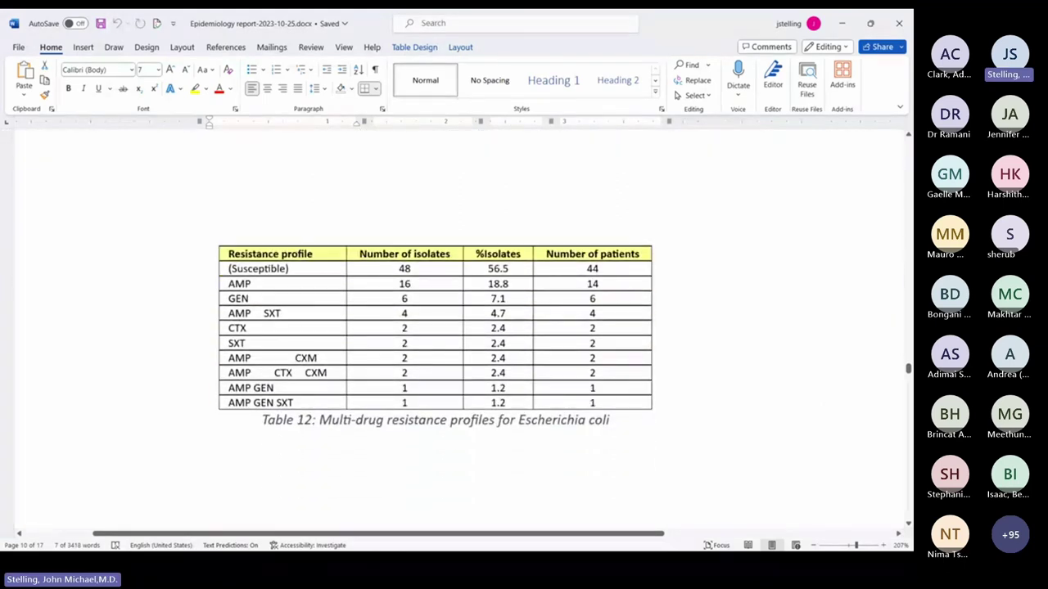
pyautogui.scroll(-1, 436, 327)
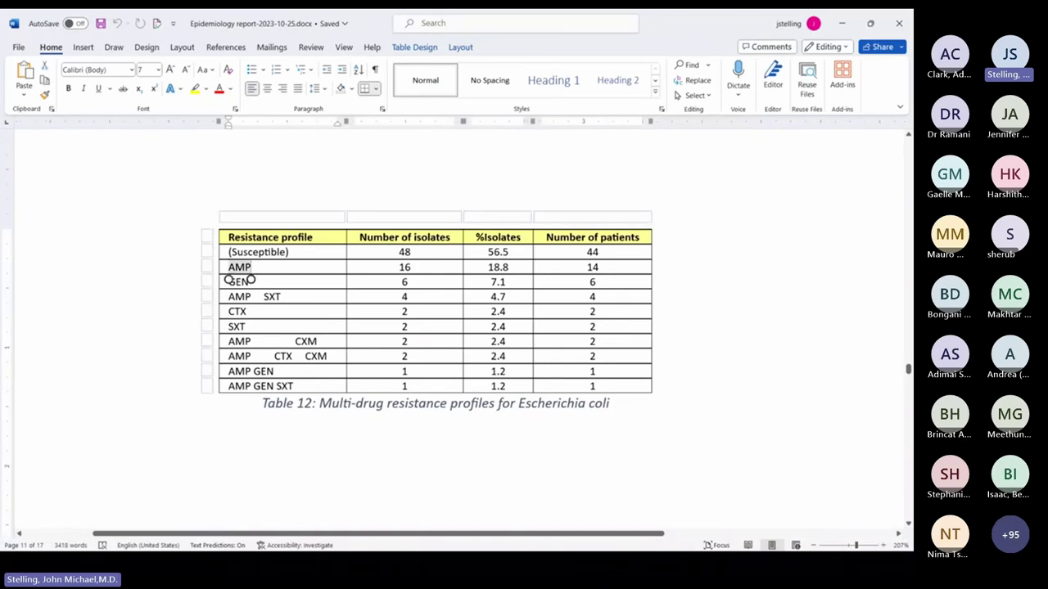
pyautogui.click(250, 281)
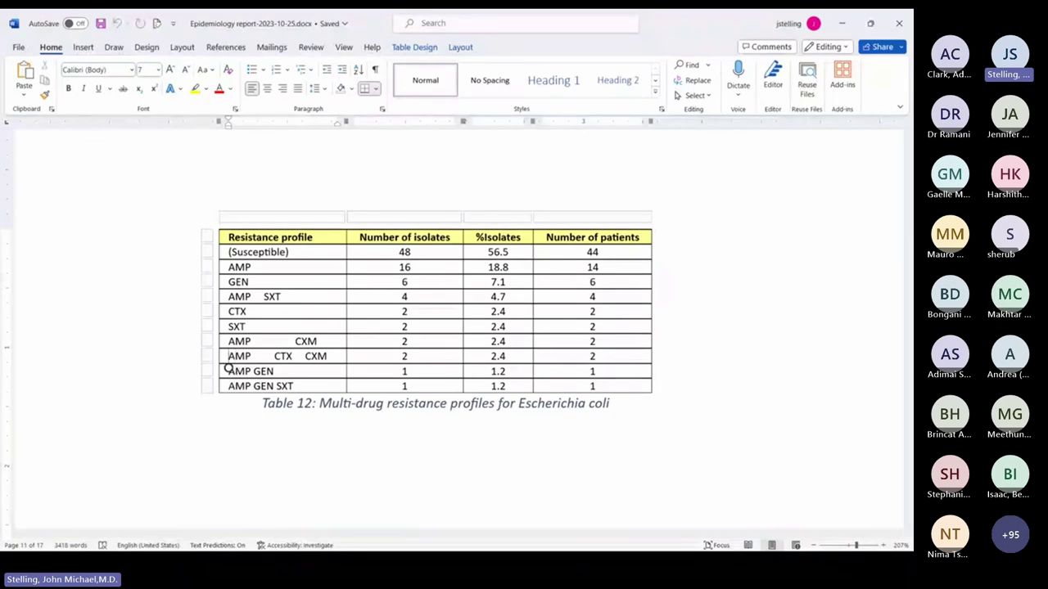
pyautogui.moveTo(228, 362); pyautogui.dragTo(327, 369)
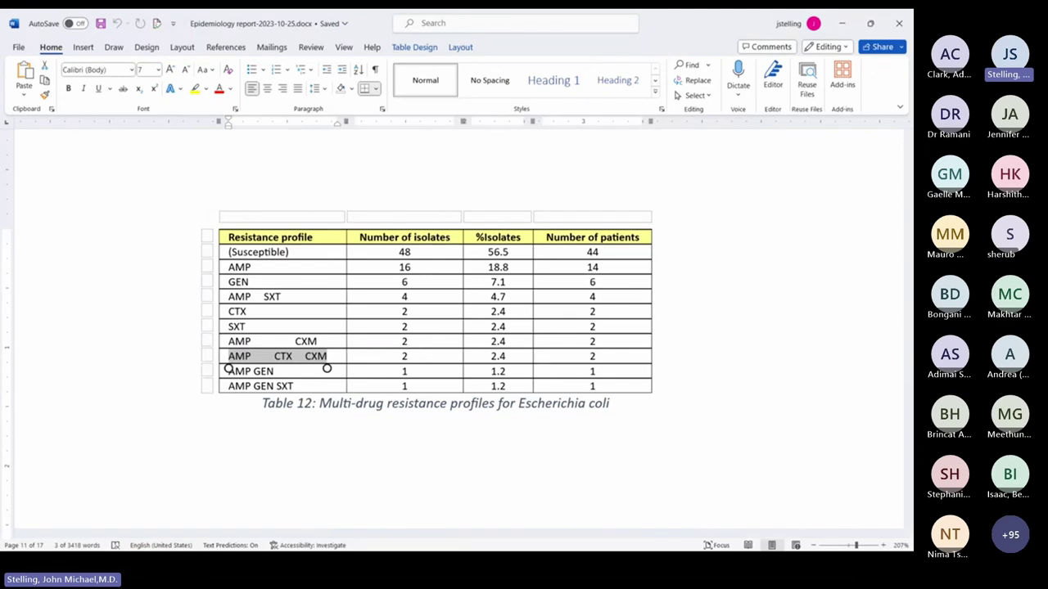
pyautogui.doubleClick(236, 311)
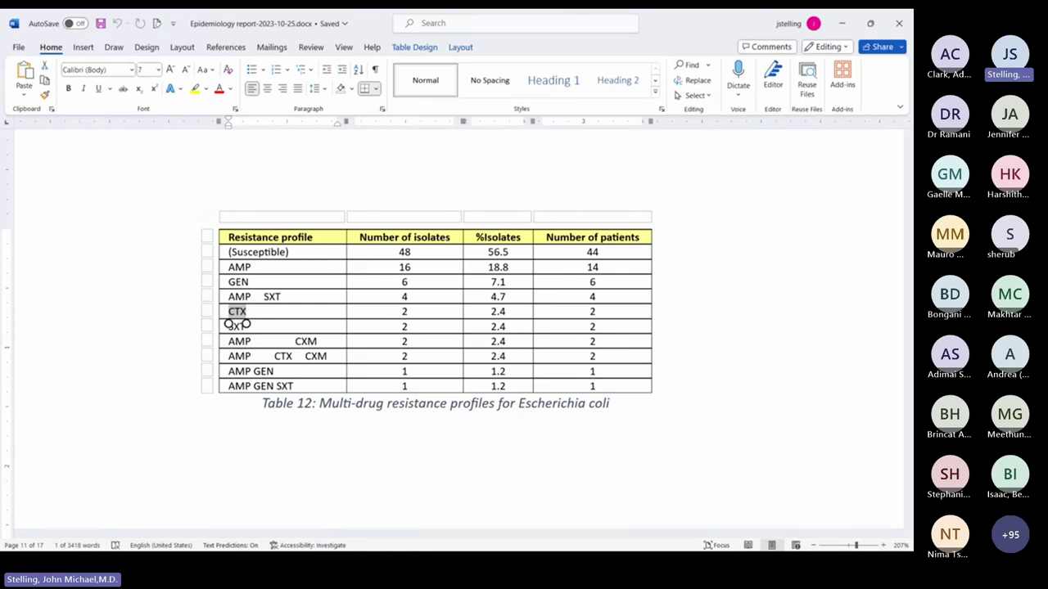
# Go to section 5.1 and examine the WHO Global Priority List of Antibiotic-Resistant Bacteria table.
pyautogui.scroll(-8, 237, 325)
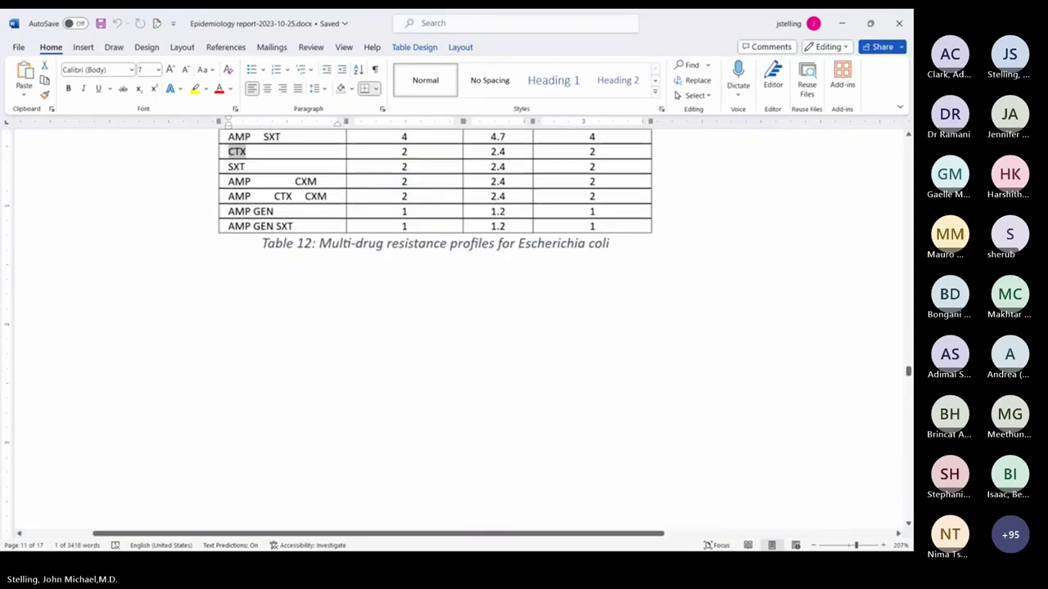
pyautogui.scroll(-3, 458, 327)
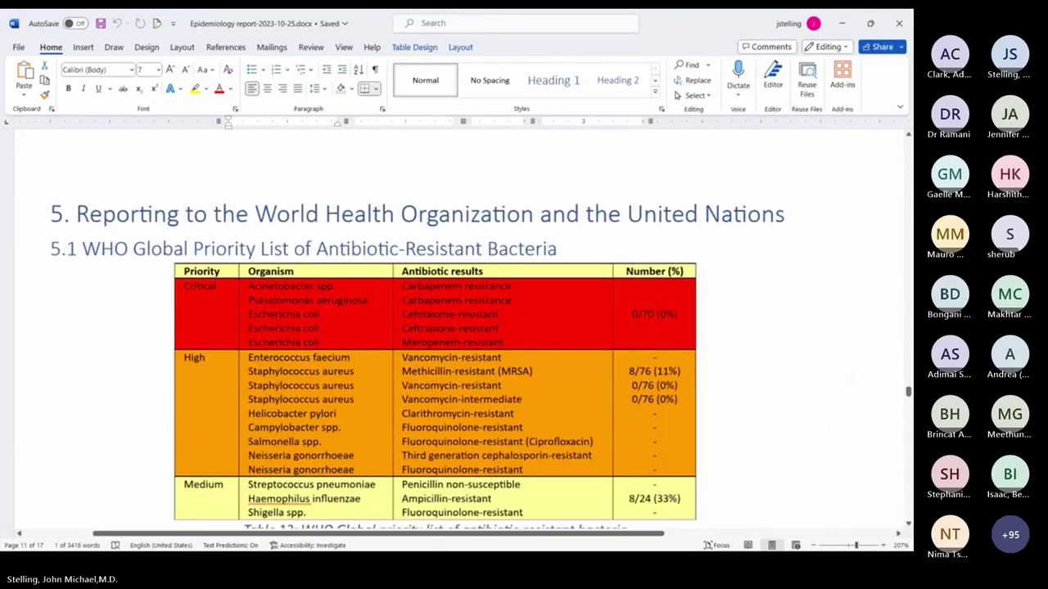
pyautogui.scroll(-1, 434, 368)
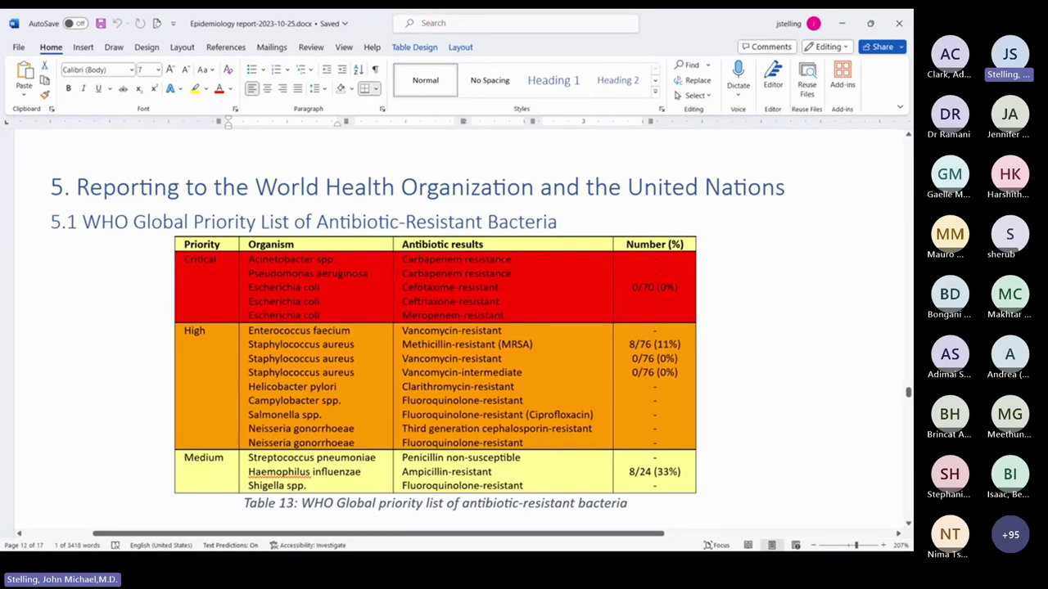
pyautogui.scroll(-1, 434, 368)
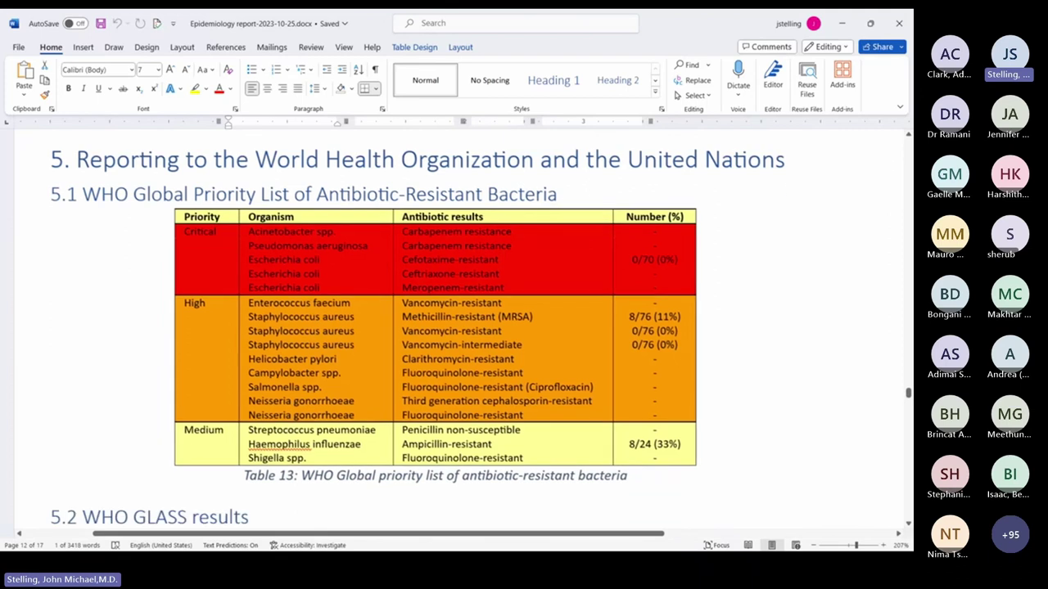
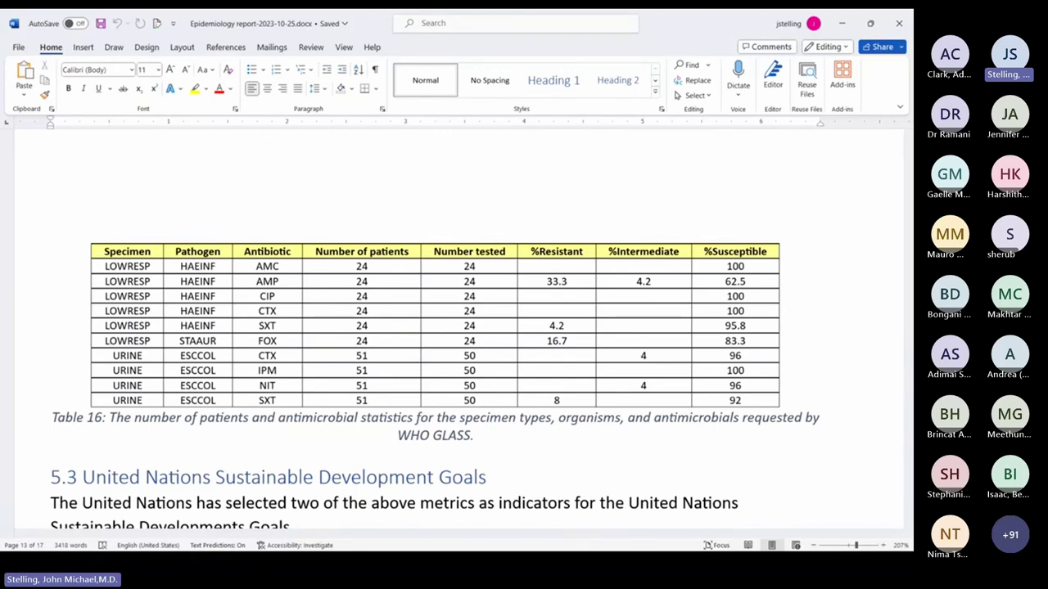
# Go to section 5.3 and examine the United Nations Sustainable Development Goals text and its SDG 3.d.2 indicators for MRSA and E. coli.
pyautogui.scroll(-3, 459, 327)
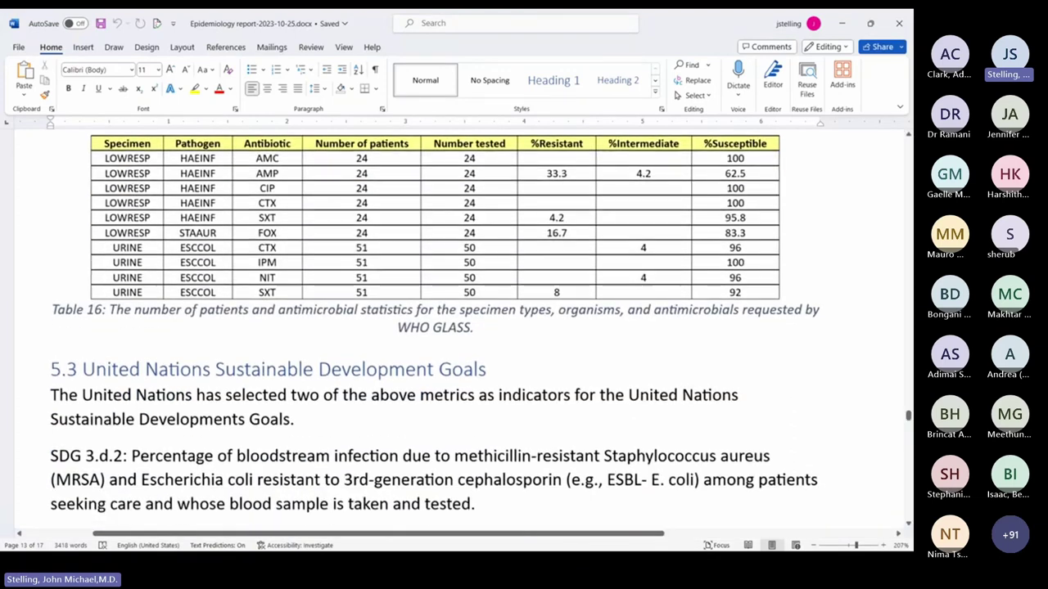
pyautogui.scroll(-2, 459, 327)
pyautogui.scroll(-5, 458, 327)
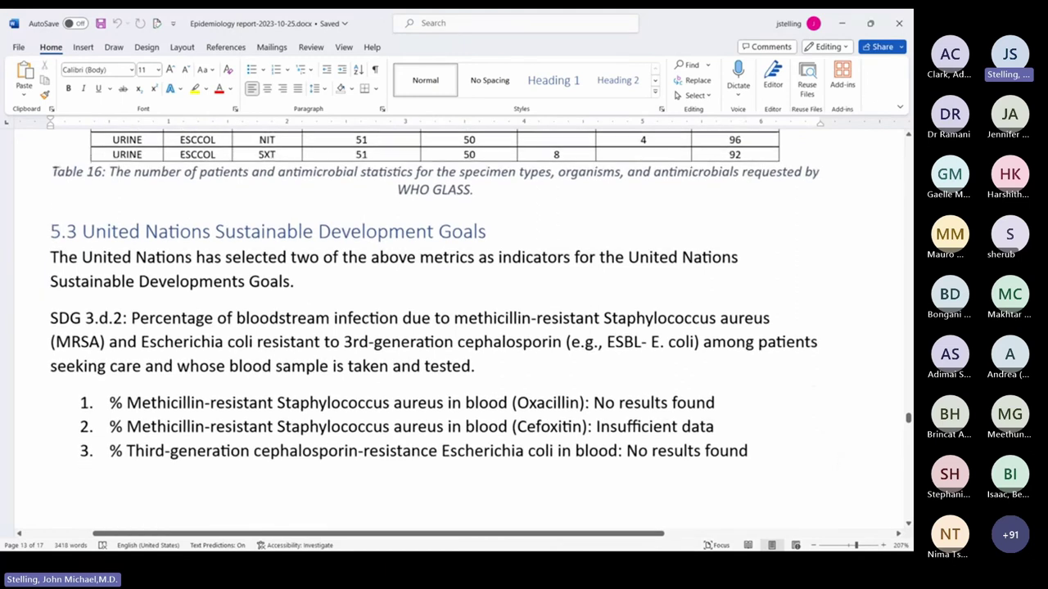
pyautogui.scroll(-1, 458, 327)
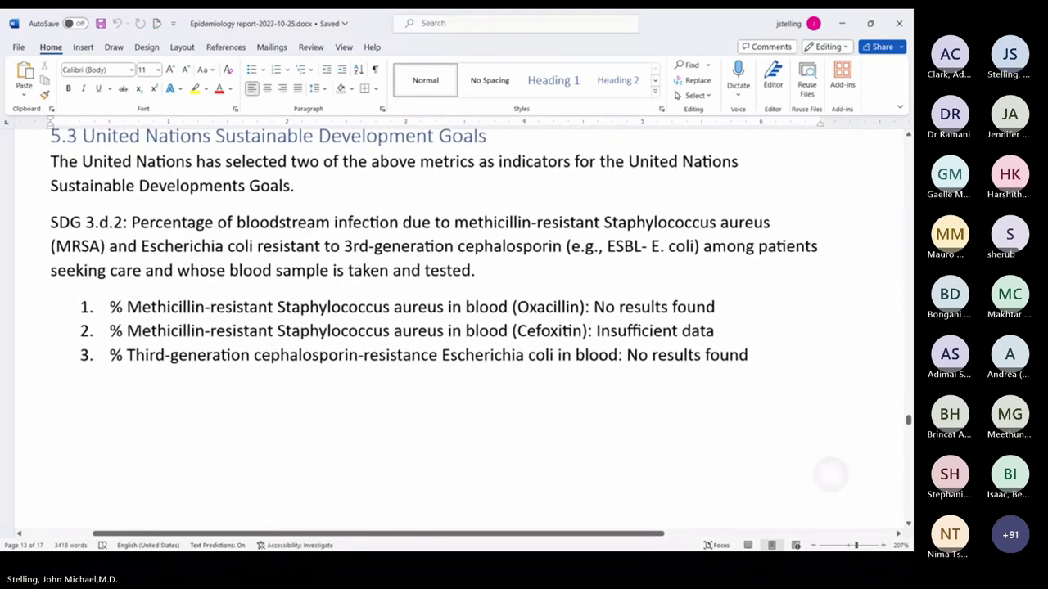
pyautogui.scroll(1, 459, 327)
pyautogui.scroll(1, 459, 327)
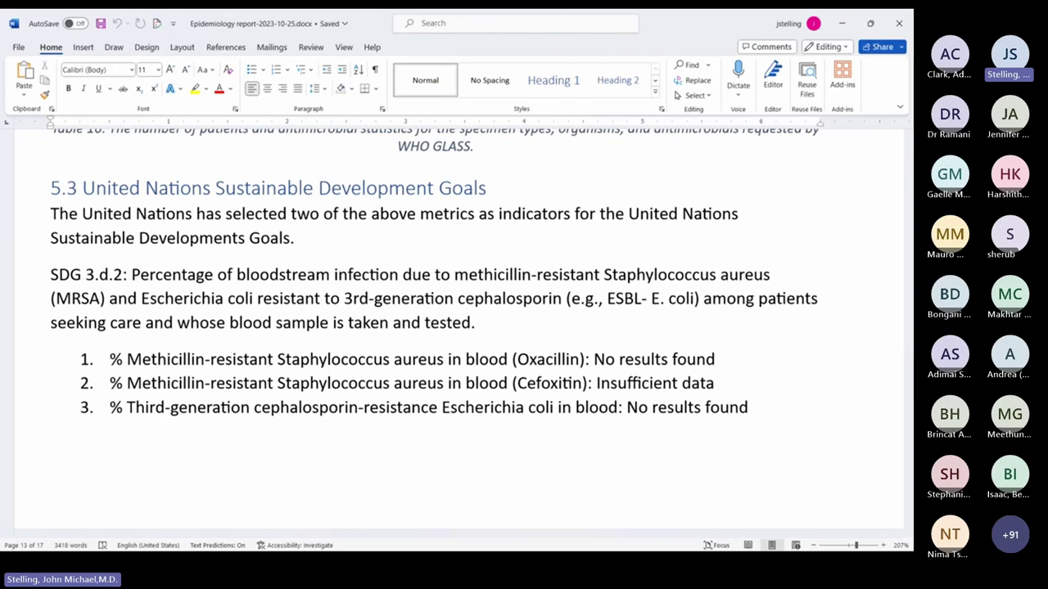
pyautogui.scroll(-1, 458, 328)
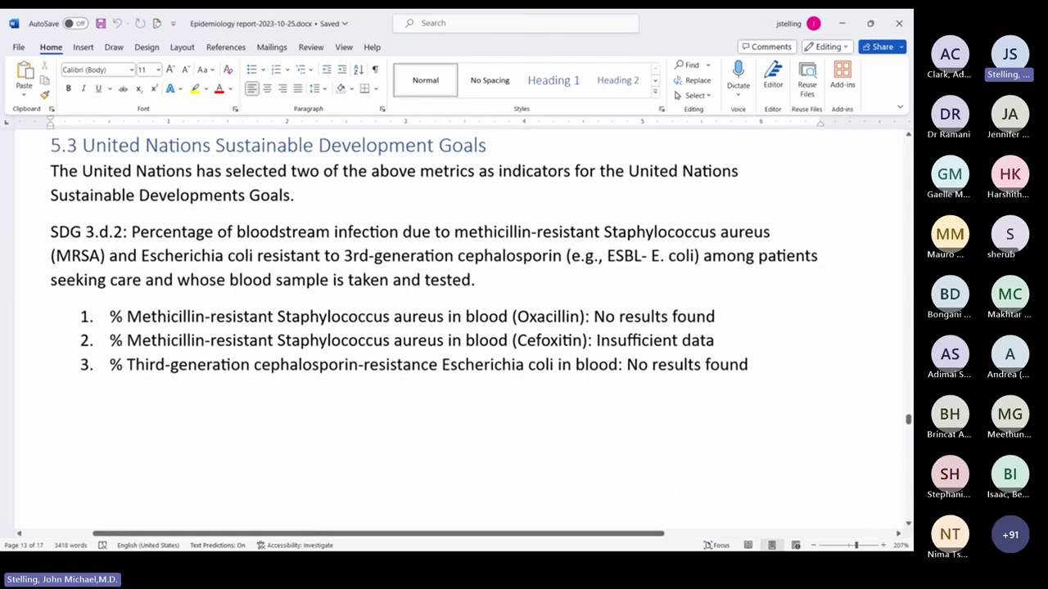
pyautogui.scroll(-1, 459, 328)
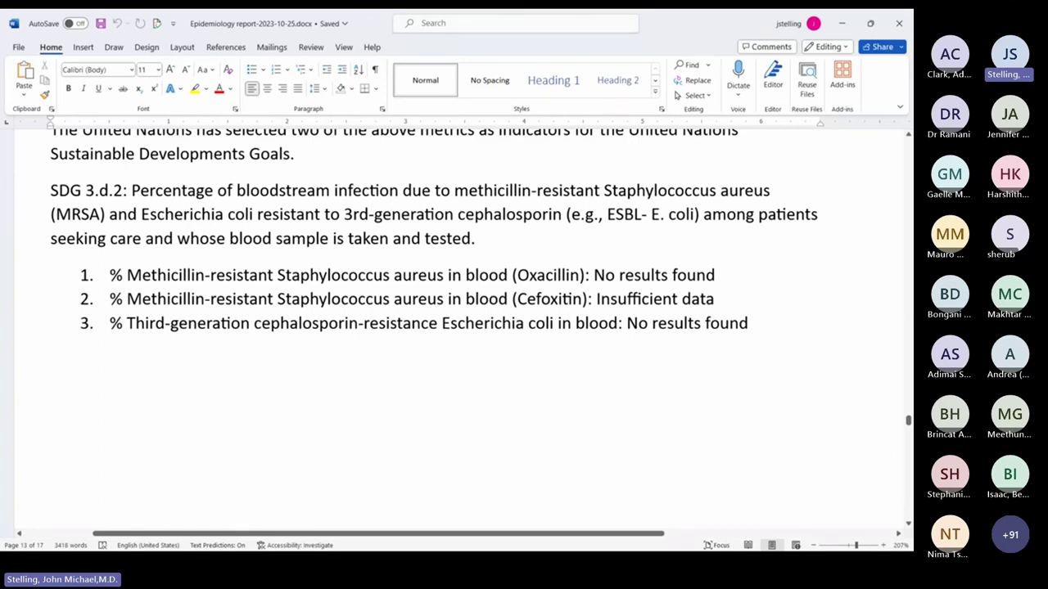
# Skim section 6 on cluster detection and go to Table 17, cluster detection by species.
pyautogui.scroll(-5, 459, 327)
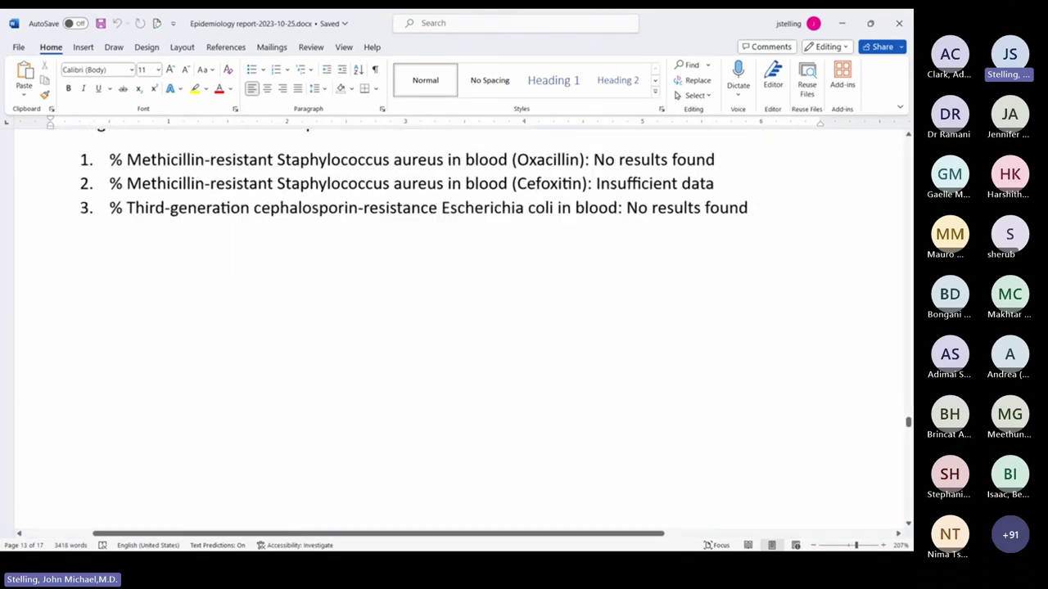
pyautogui.scroll(-12, 458, 327)
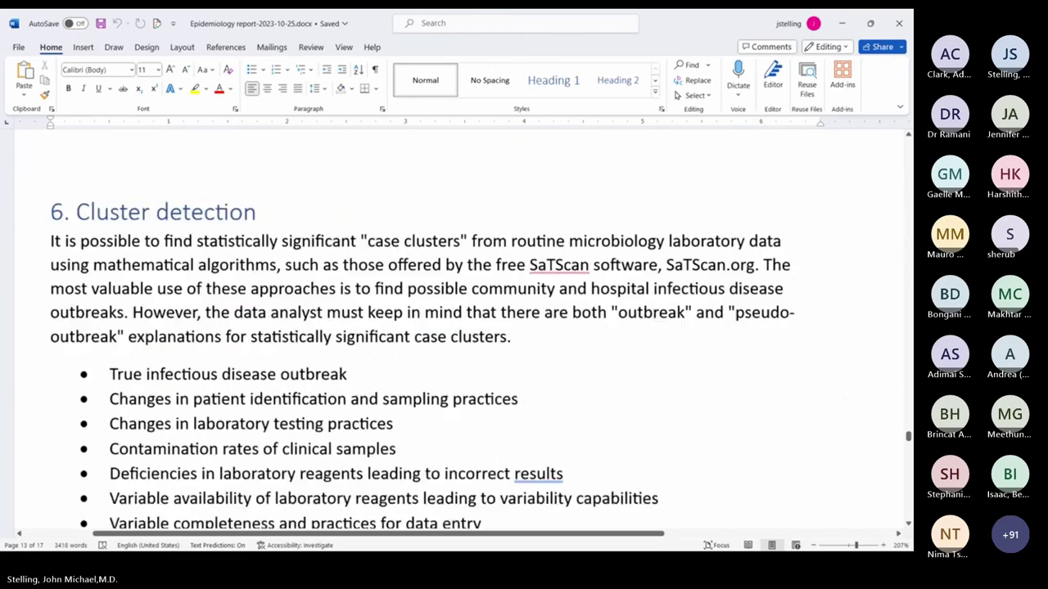
pyautogui.scroll(-10, 458, 328)
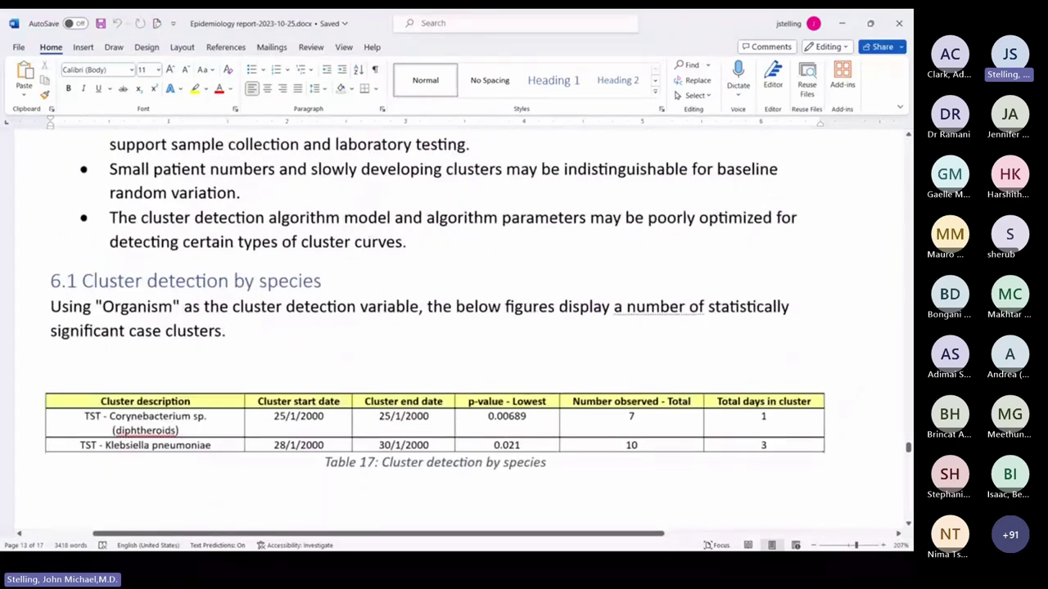
pyautogui.scroll(-4, 458, 327)
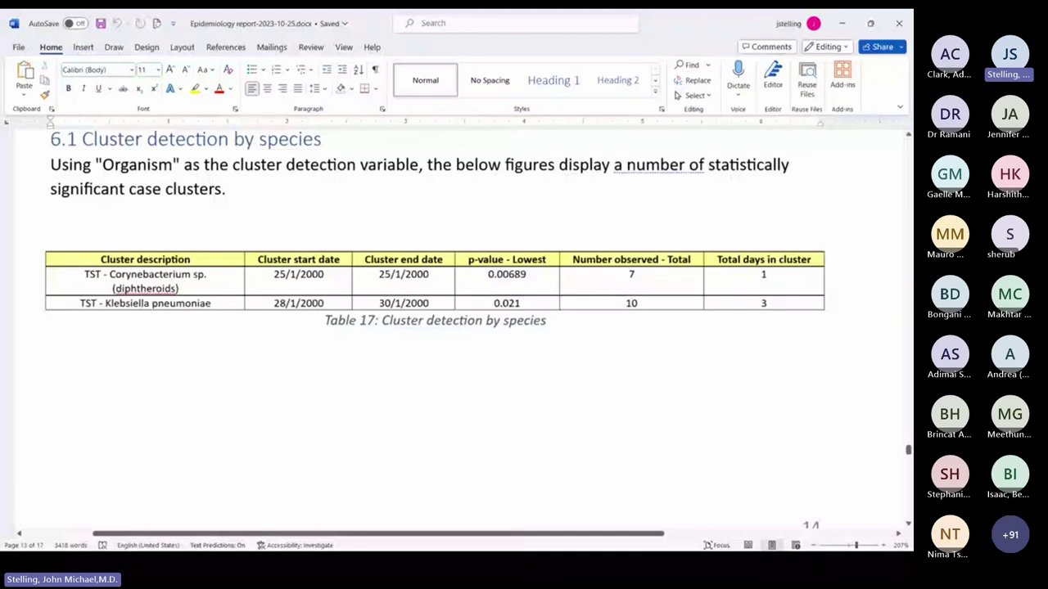
pyautogui.scroll(-1, 458, 328)
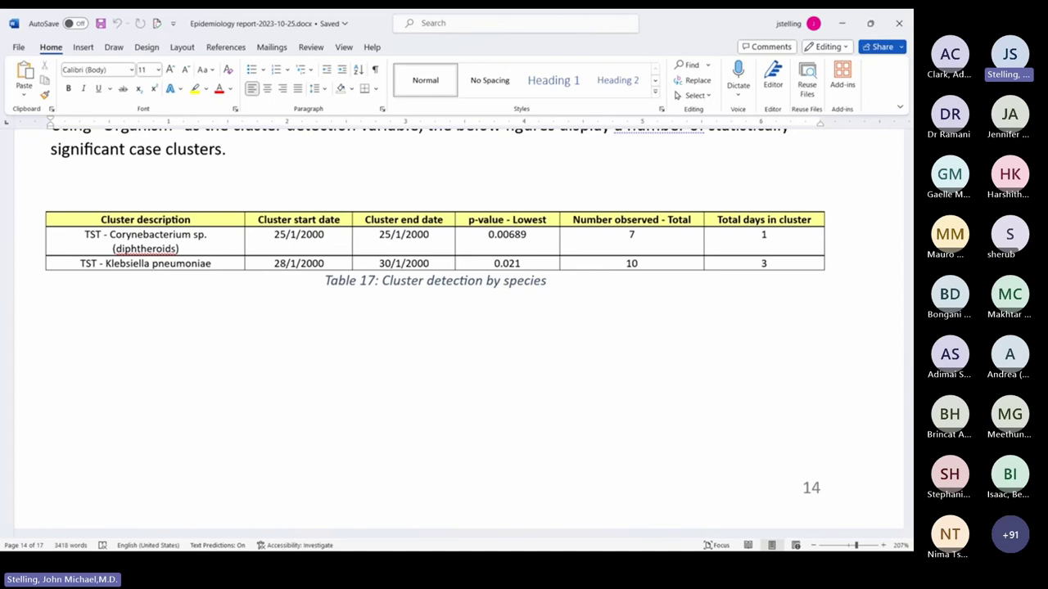
# Highlight the TST code in the Corynebacterium sp. cluster description of Table 17 and point out the organism name.
pyautogui.click(84, 246)
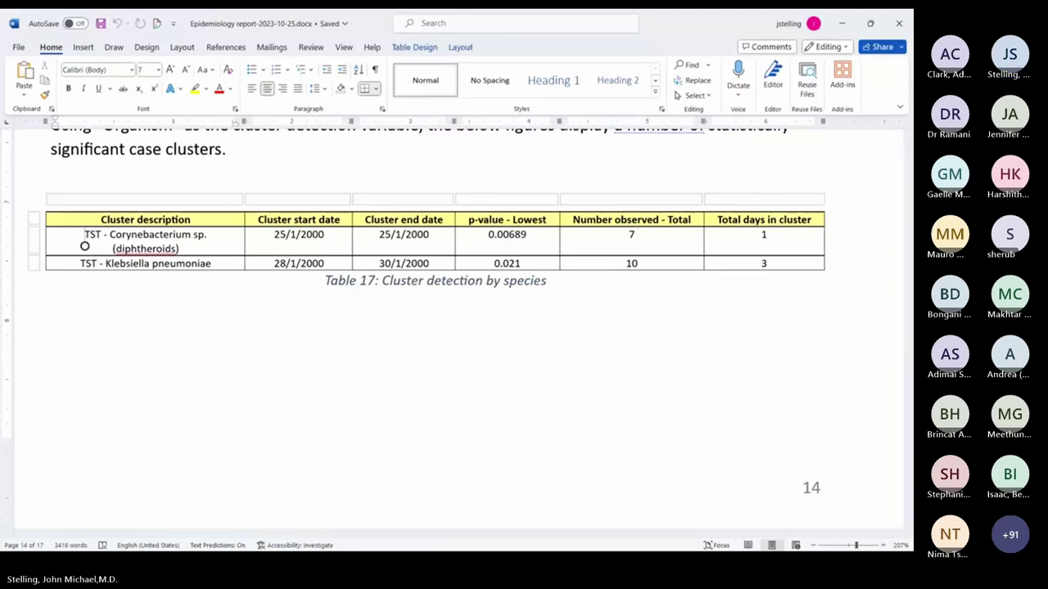
pyautogui.doubleClick(89, 235)
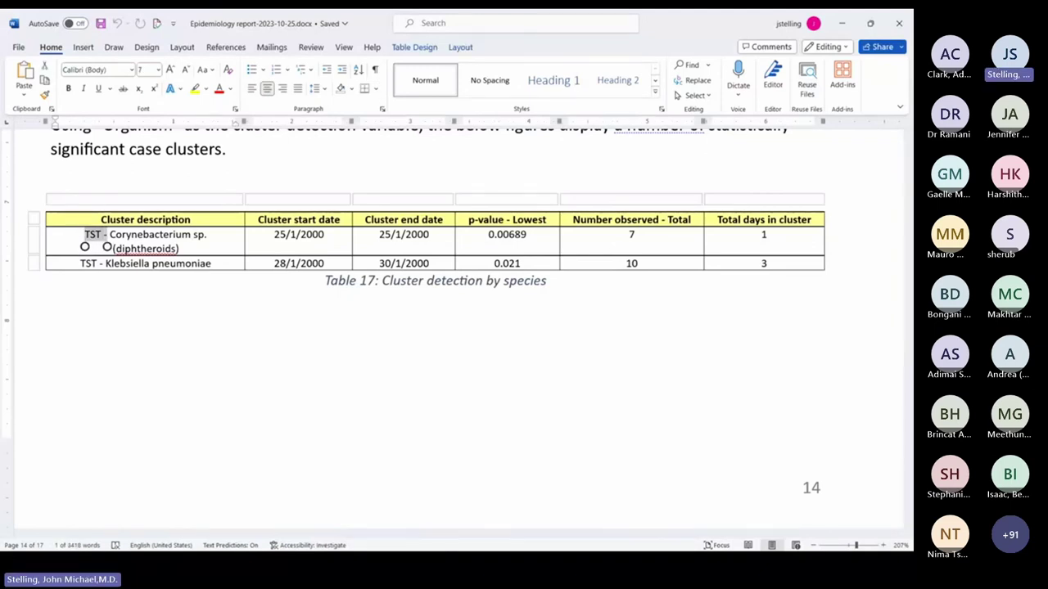
pyautogui.click(193, 244)
pyautogui.click(178, 254)
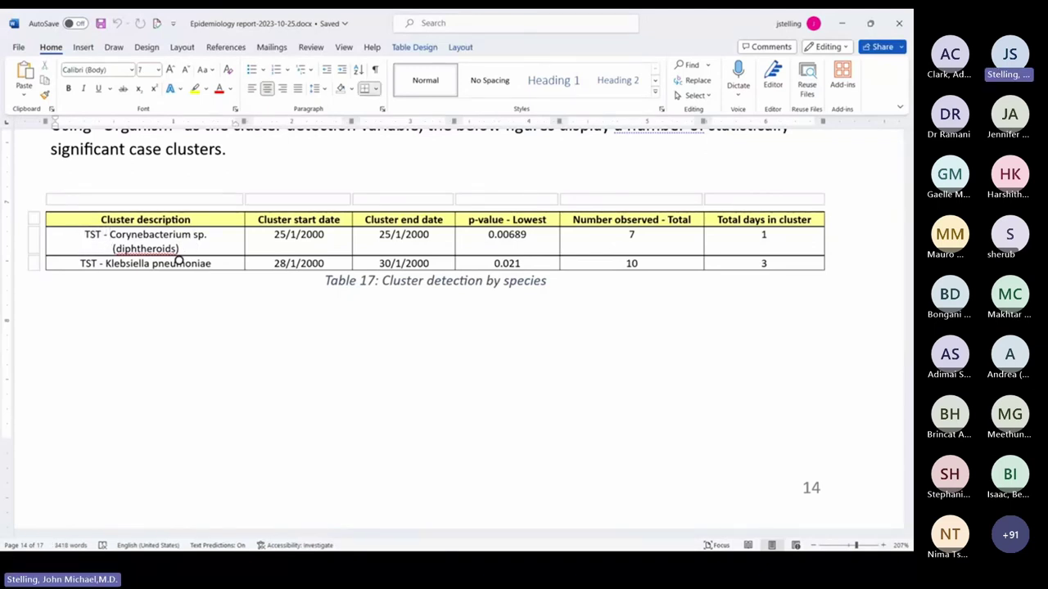
pyautogui.click(116, 259)
# Highlight the Corynebacterium cluster's start and end dates, and point out its p-value, number observed and total days.
pyautogui.moveTo(275, 235); pyautogui.dragTo(455, 241)
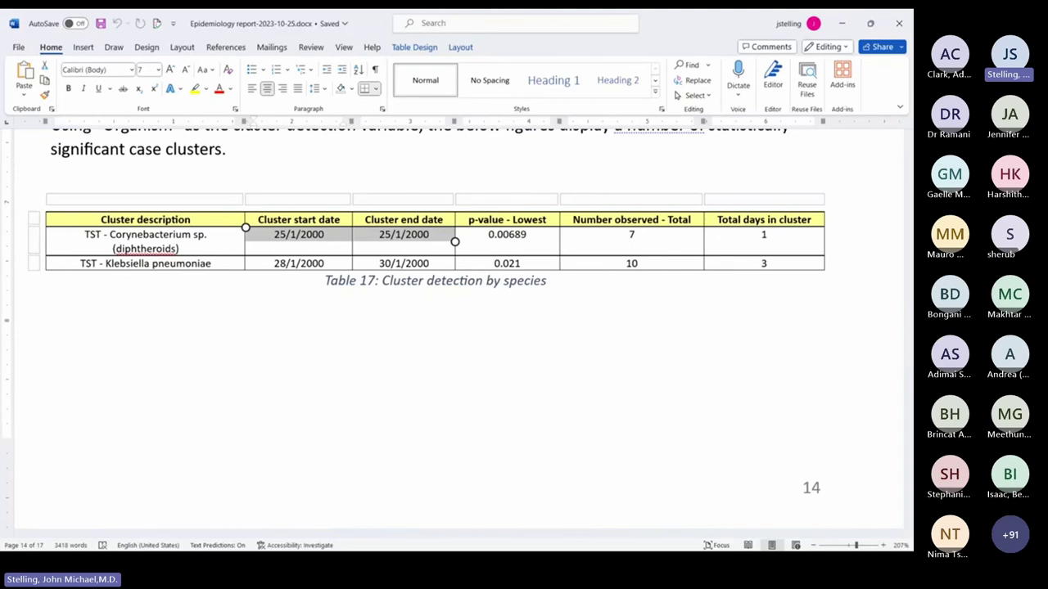
pyautogui.click(524, 243)
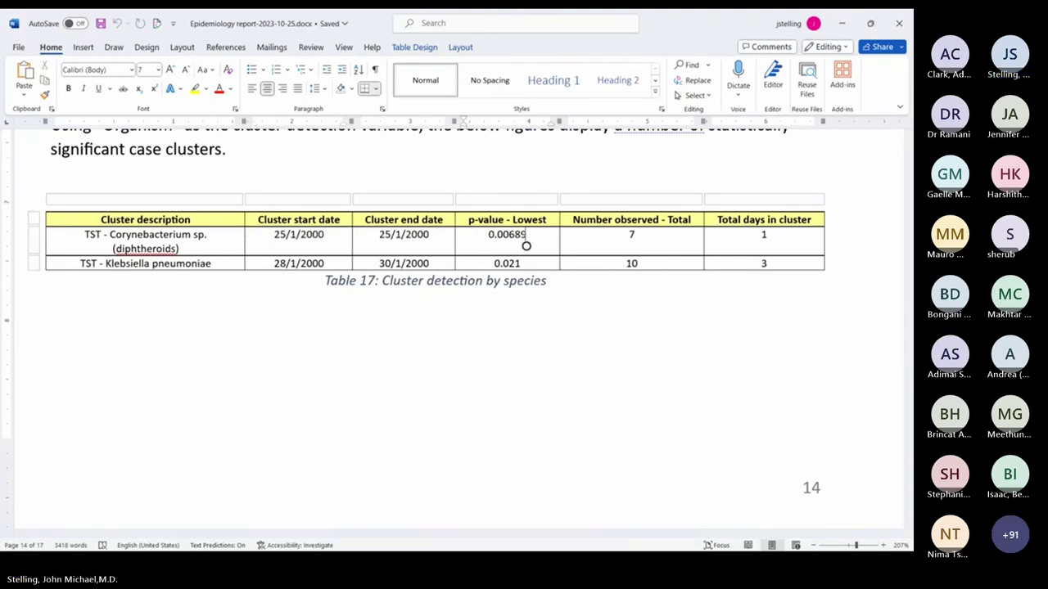
pyautogui.click(632, 244)
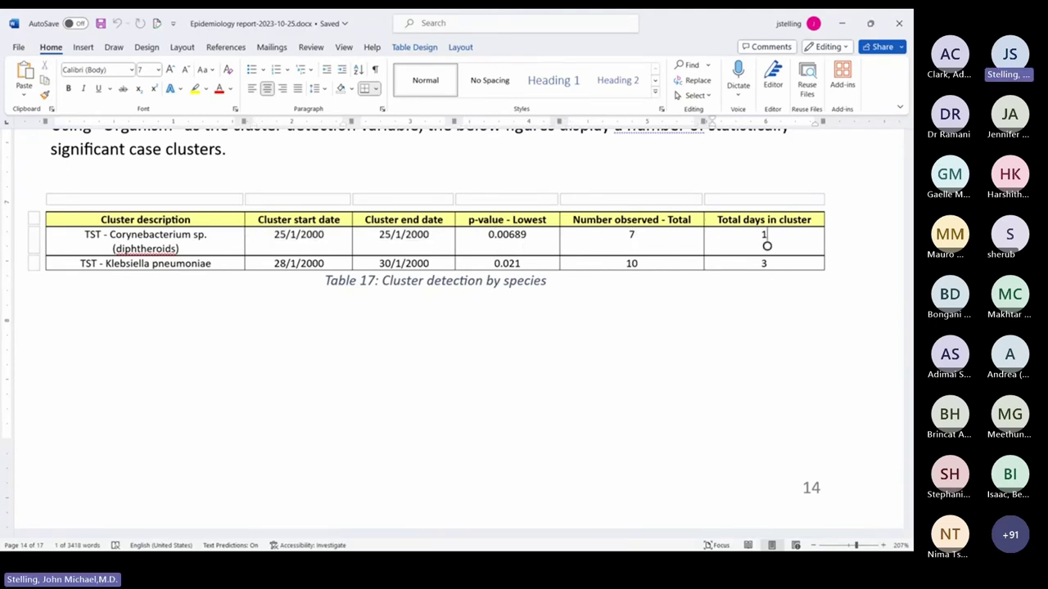
pyautogui.click(767, 244)
# Point out the Klebsiella pneumoniae cluster's total days and highlight its whole row in Table 17.
pyautogui.click(766, 272)
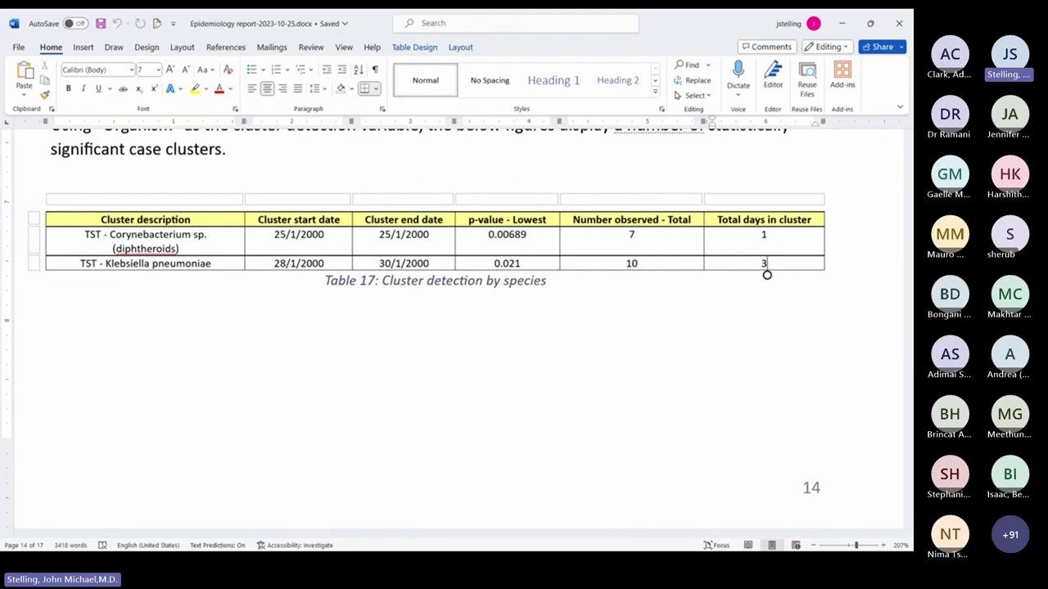
pyautogui.click(106, 264)
pyautogui.moveTo(106, 275); pyautogui.dragTo(454, 270)
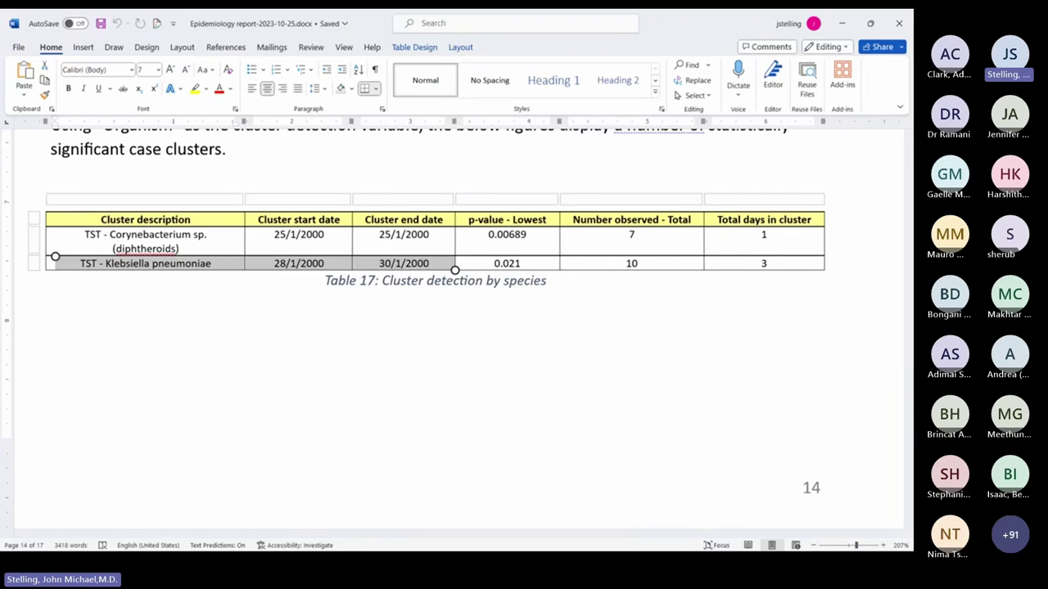
pyautogui.moveTo(454, 270); pyautogui.dragTo(824, 270)
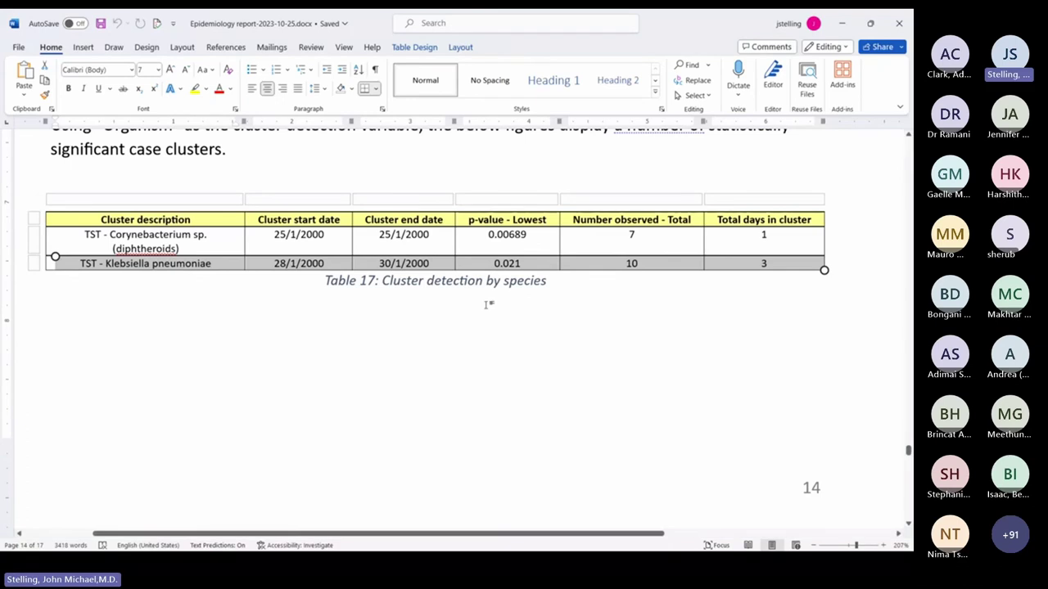
# Highlight the lowest p-value of the Corynebacterium cluster, followed by that of the Klebsiella pneumoniae cluster.
pyautogui.click(509, 248)
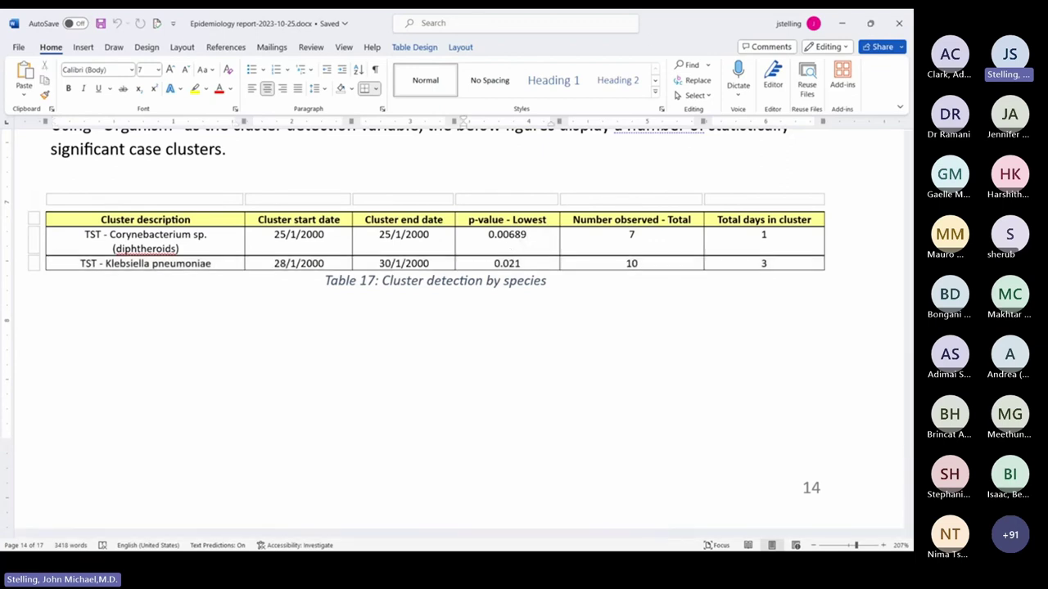
pyautogui.doubleClick(509, 235)
pyautogui.moveTo(497, 246); pyautogui.dragTo(487, 246)
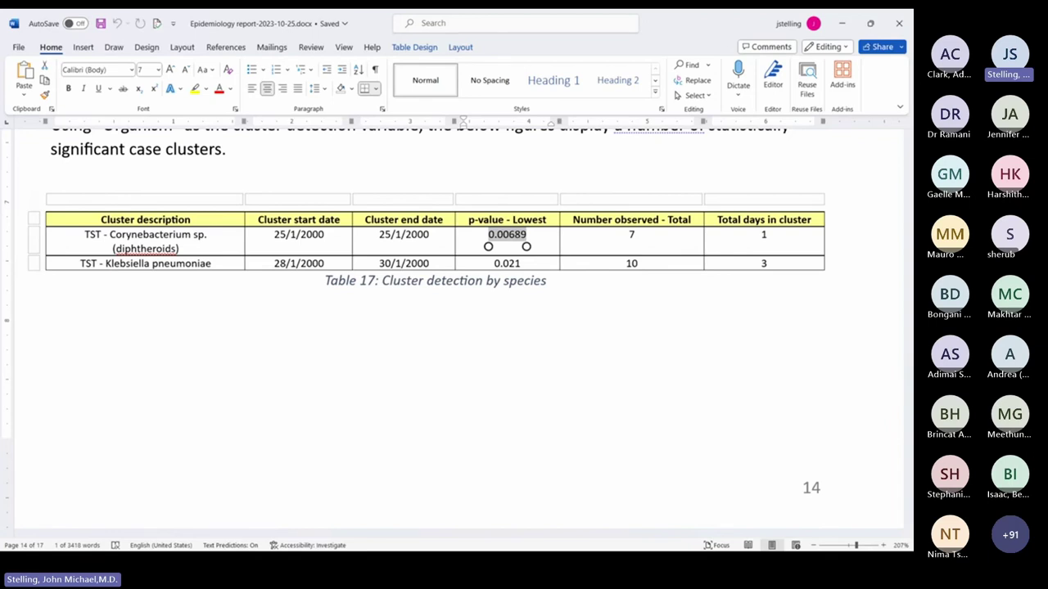
pyautogui.click(524, 280)
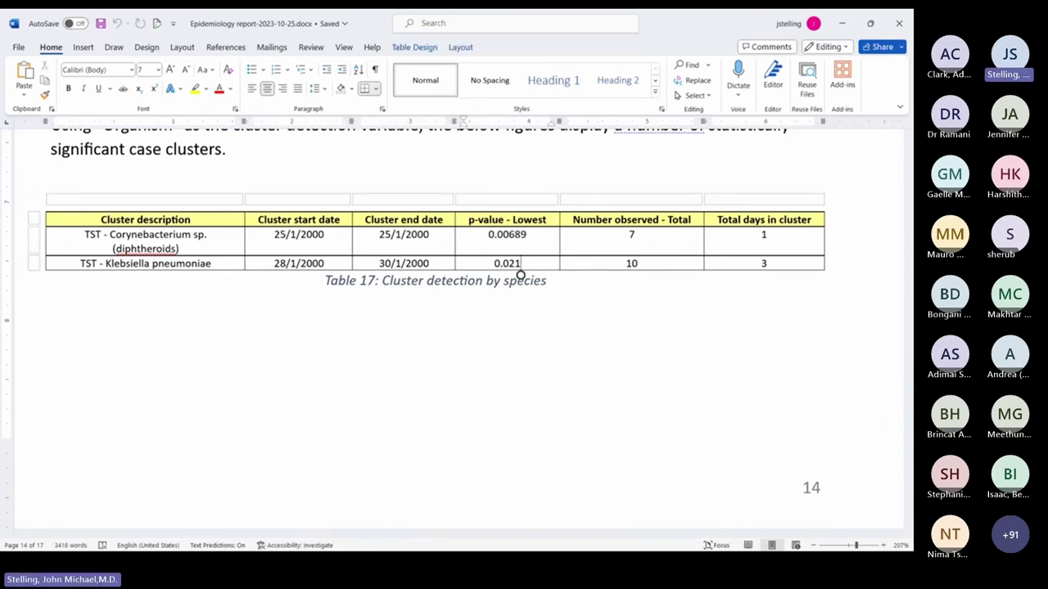
pyautogui.doubleClick(507, 264)
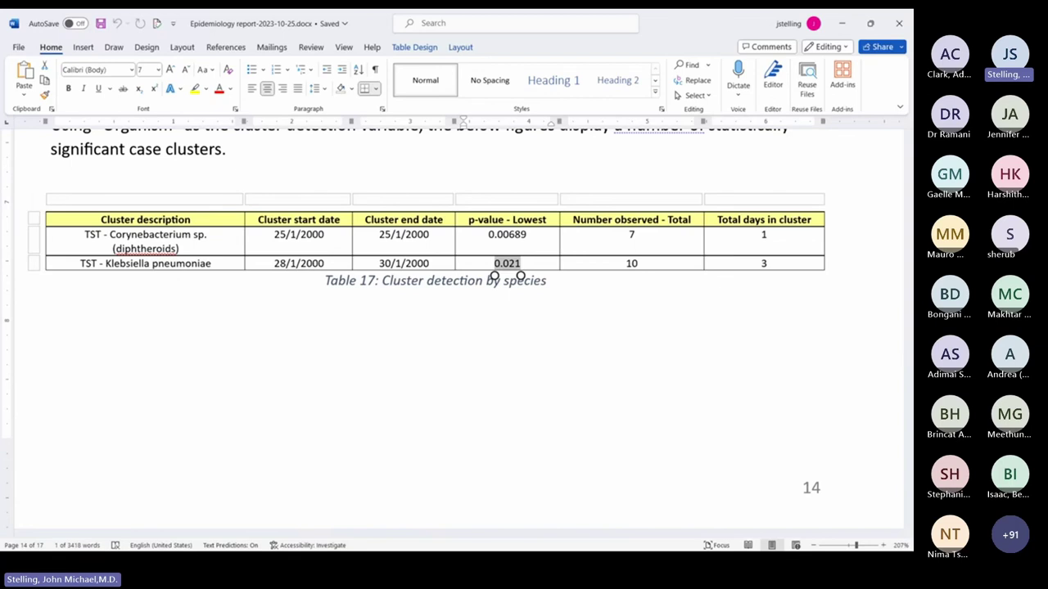
# Examine the Figure 5 monthly patient charts for Klebsiella pneumoniae and Corynebacterium sp., and return to Table 17.
pyautogui.scroll(-10, 459, 327)
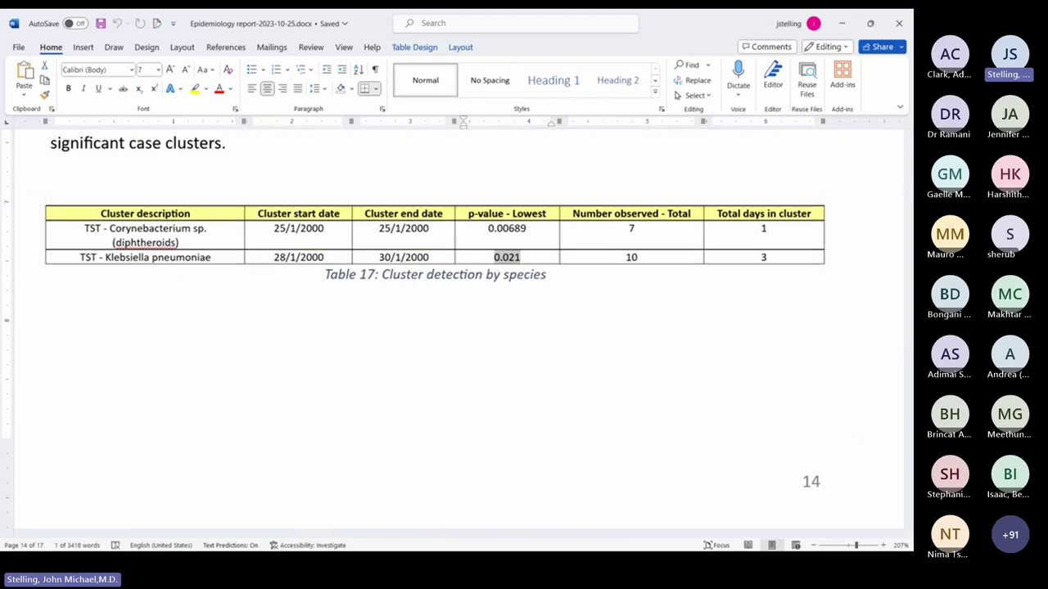
pyautogui.scroll(-5, 458, 327)
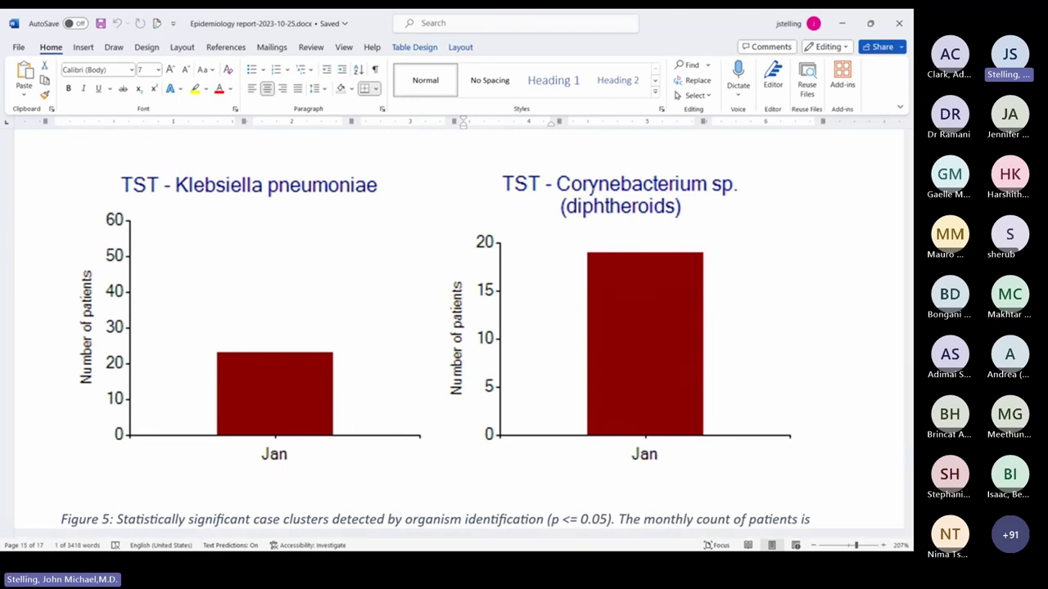
pyautogui.scroll(12, 458, 327)
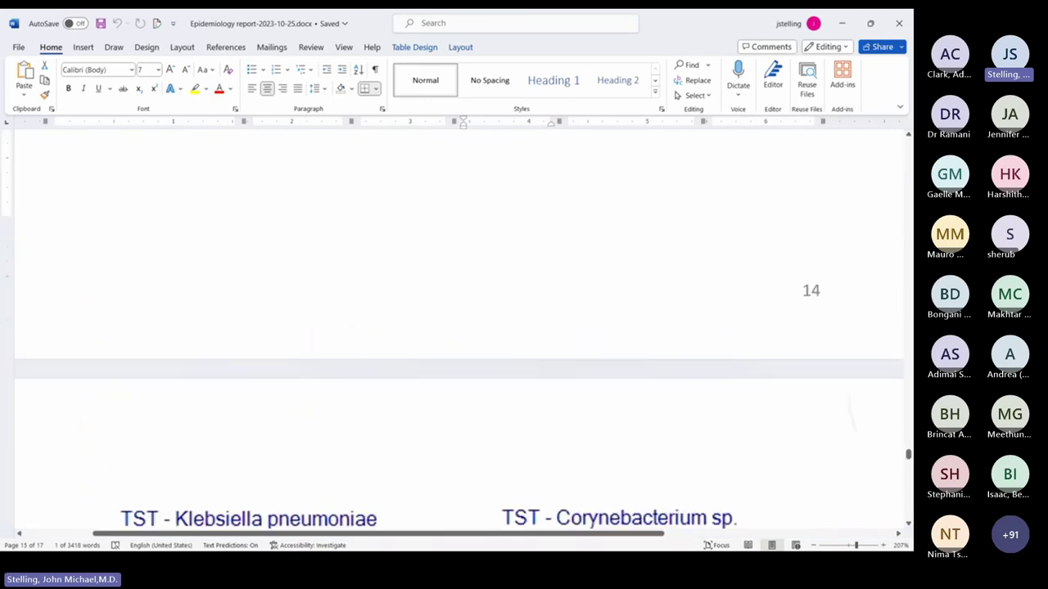
pyautogui.scroll(-12, 458, 327)
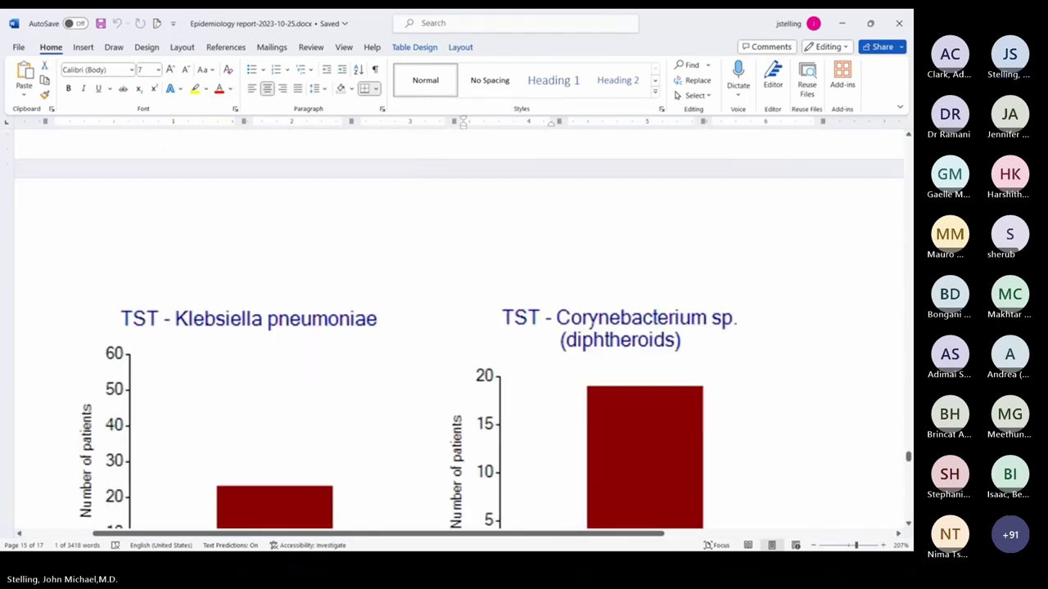
pyautogui.scroll(-1, 458, 328)
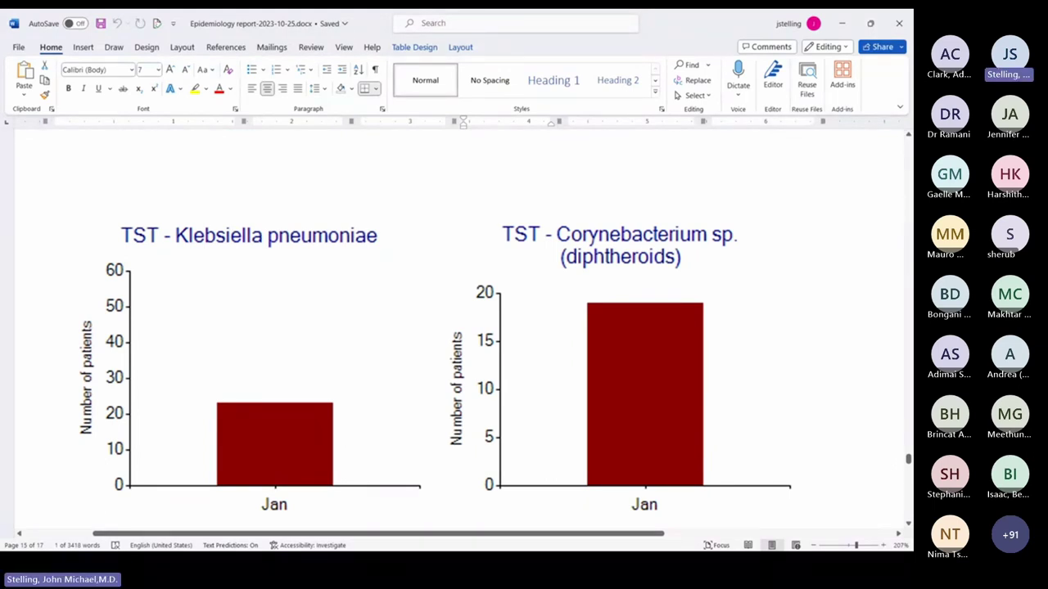
pyautogui.scroll(12, 458, 328)
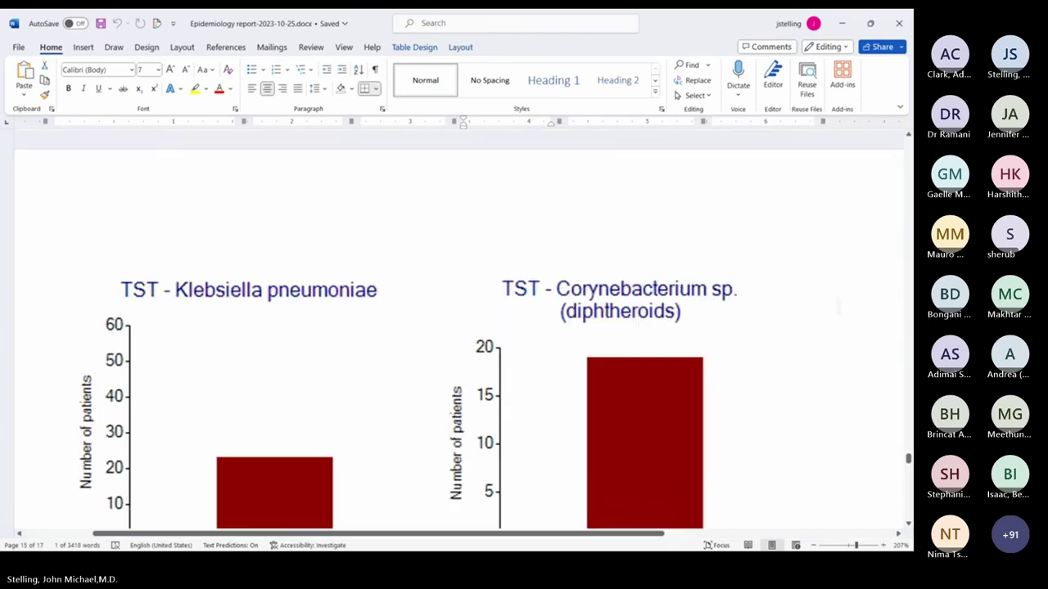
pyautogui.scroll(-1, 502, 241)
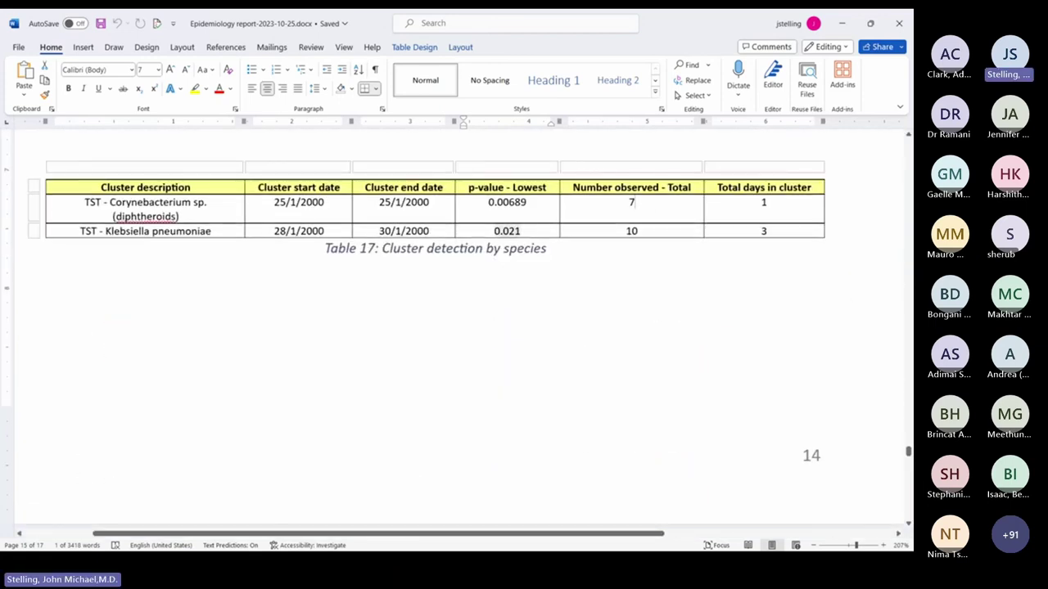
# Point out the total number observed for the Corynebacterium sp. cluster in Table 17.
pyautogui.click(631, 204)
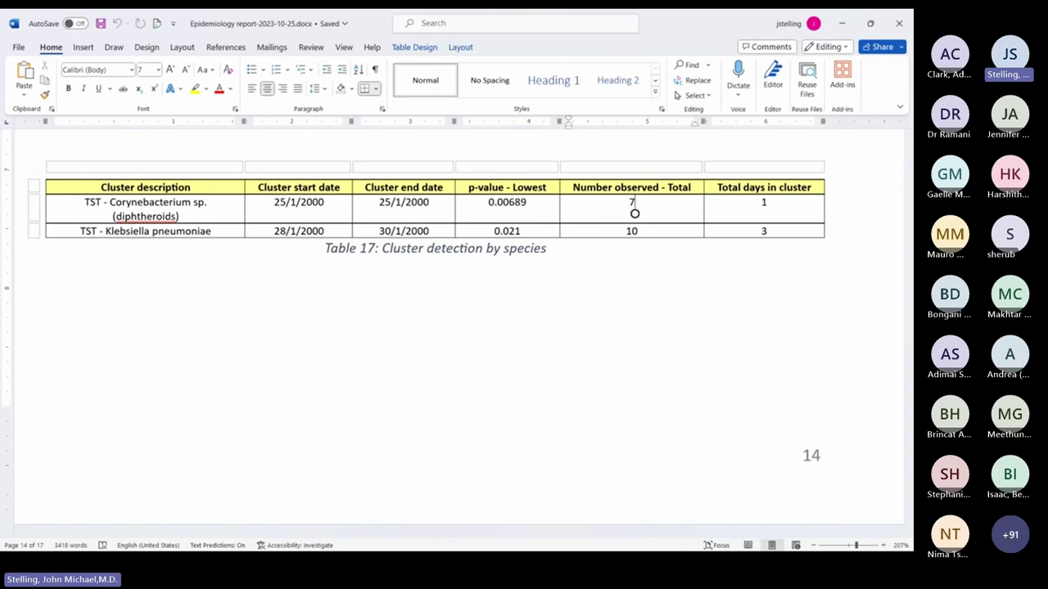
pyautogui.scroll(-1, 635, 212)
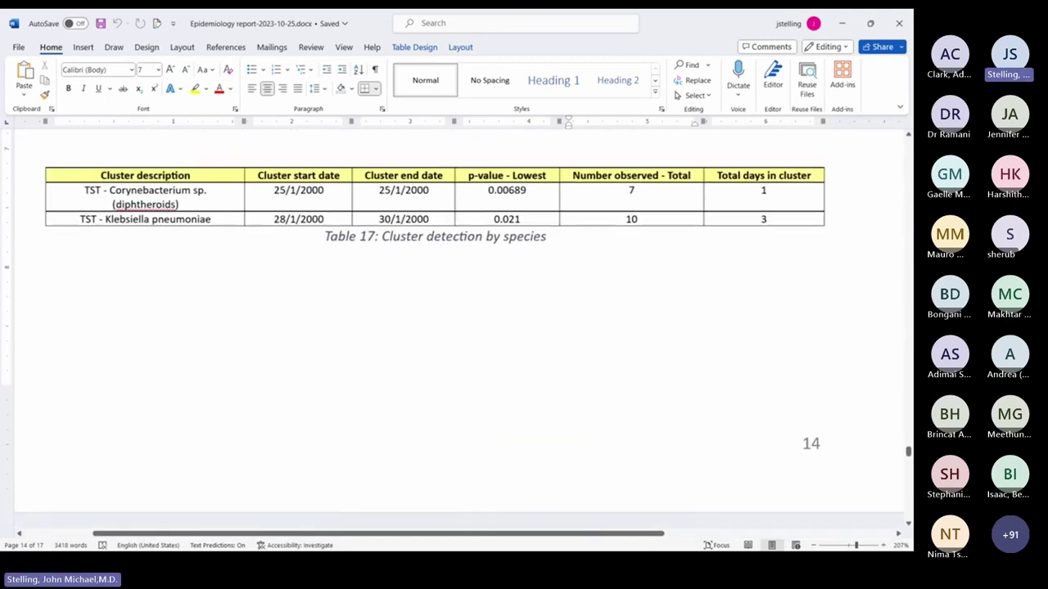
pyautogui.click(634, 204)
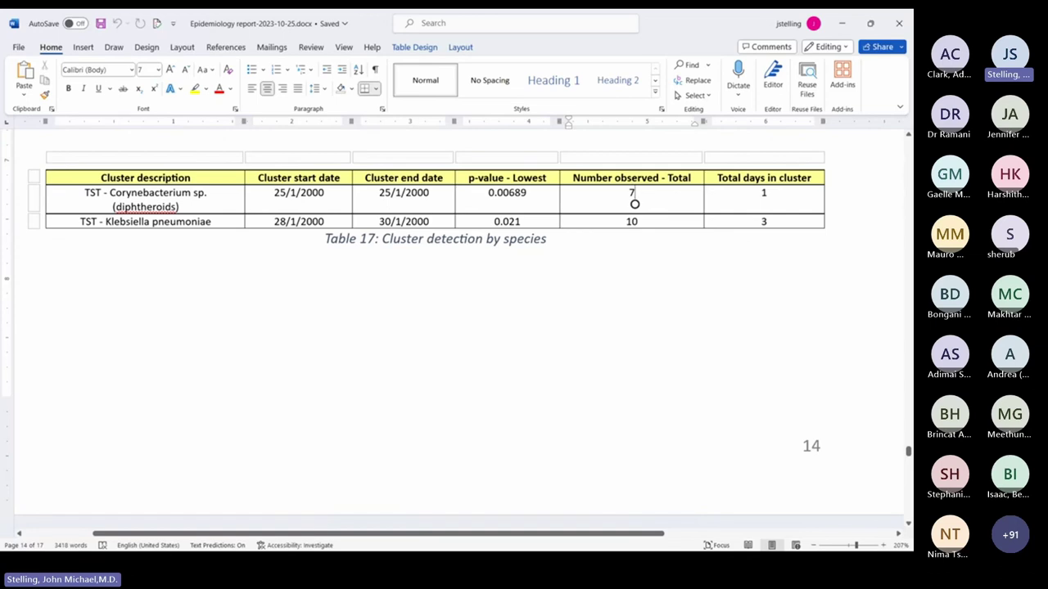
# Find Table 18 on clusters by resistance profile and highlight the TST:ERY cluster's description, followed by its whole row.
pyautogui.scroll(-5, 634, 204)
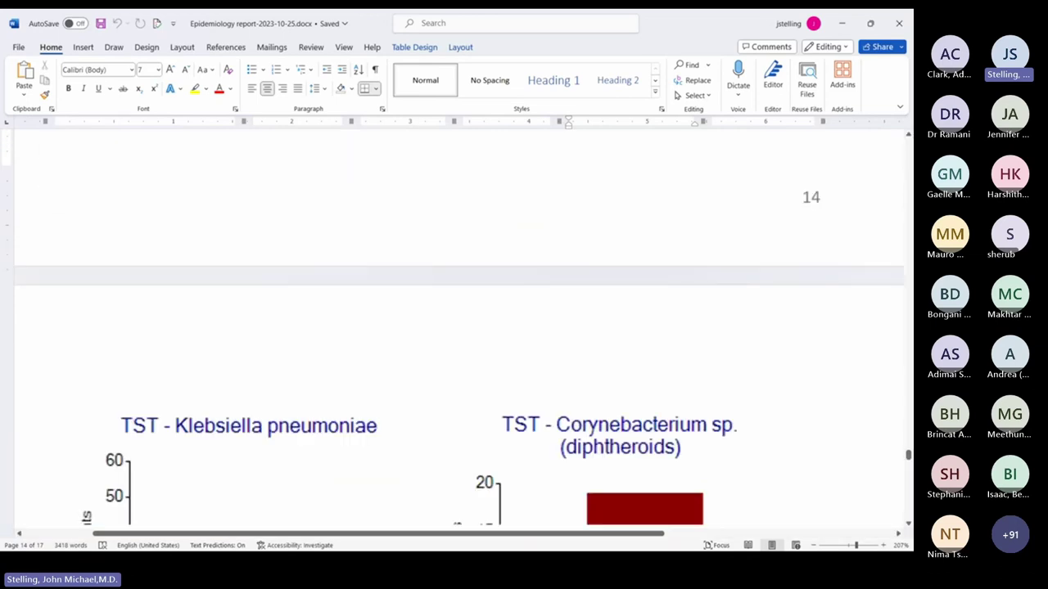
pyautogui.scroll(-9, 459, 328)
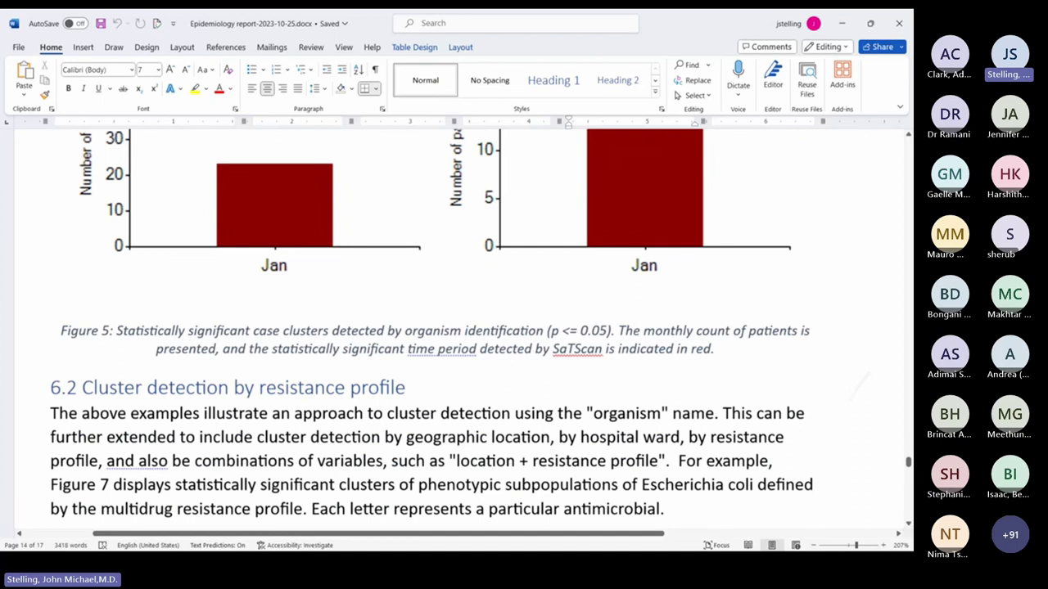
pyautogui.scroll(-3, 458, 327)
pyautogui.scroll(-6, 458, 328)
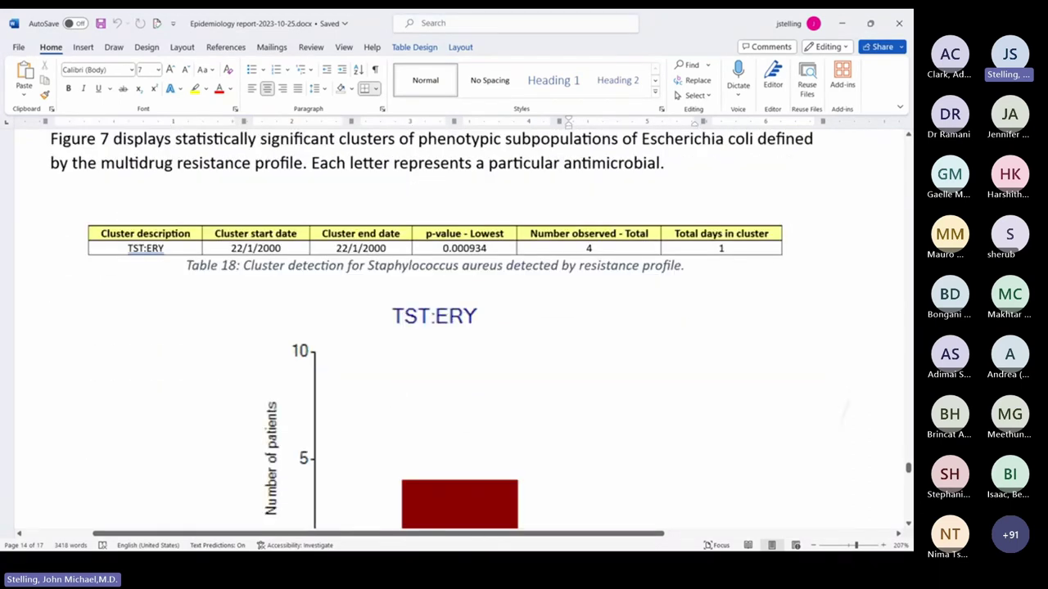
pyautogui.scroll(1, 458, 328)
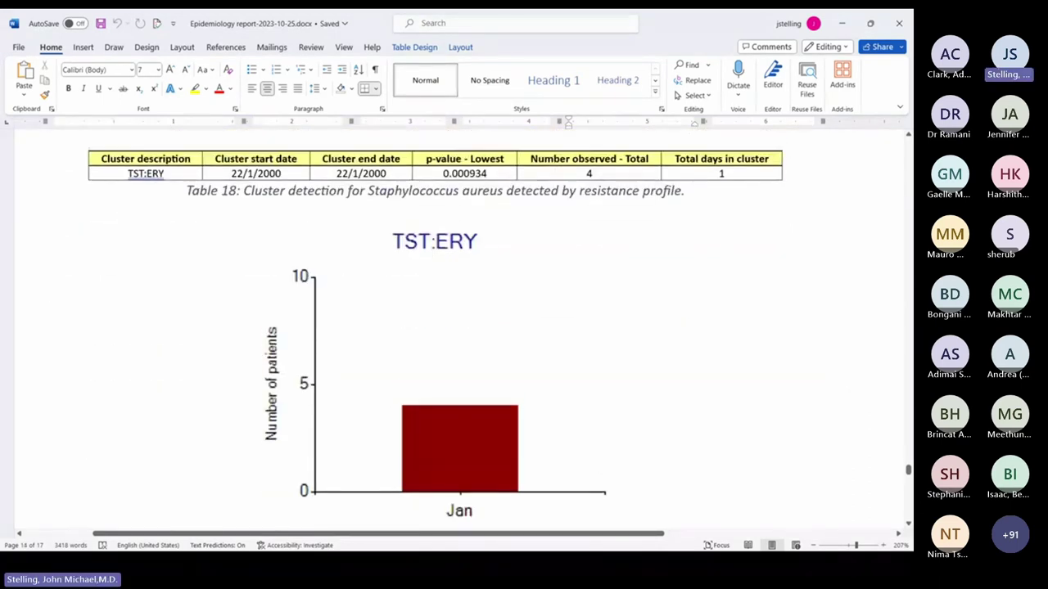
pyautogui.doubleClick(146, 173)
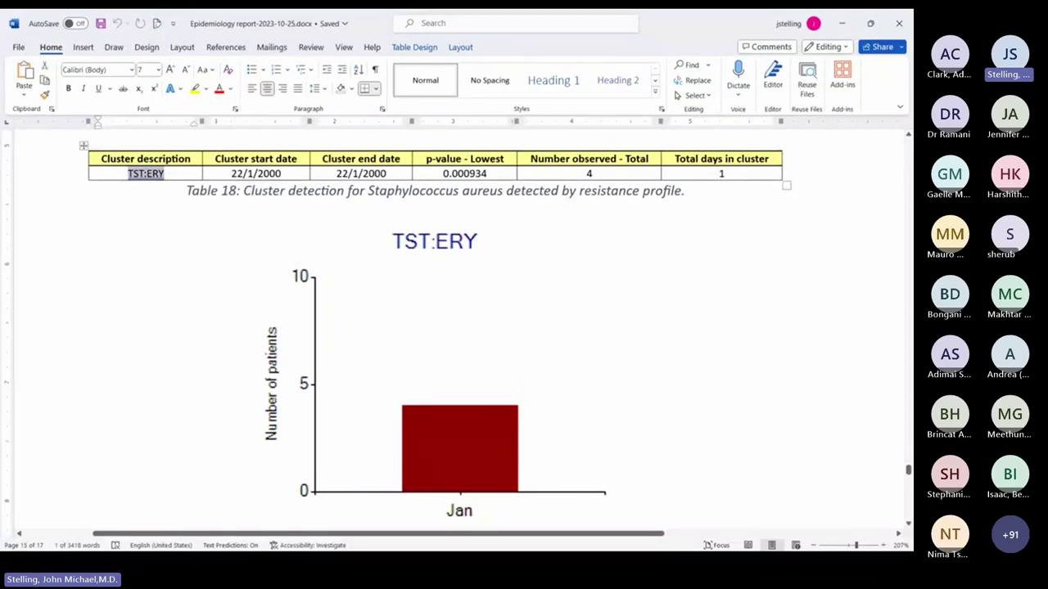
pyautogui.tripleClick(146, 173)
pyautogui.hotkey('shift', 'Right')
pyautogui.hotkey('shift', 'Right')
pyautogui.hotkey('shift', 'Right')
pyautogui.hotkey('shift', 'Right')
pyautogui.hotkey('shift', 'Right')
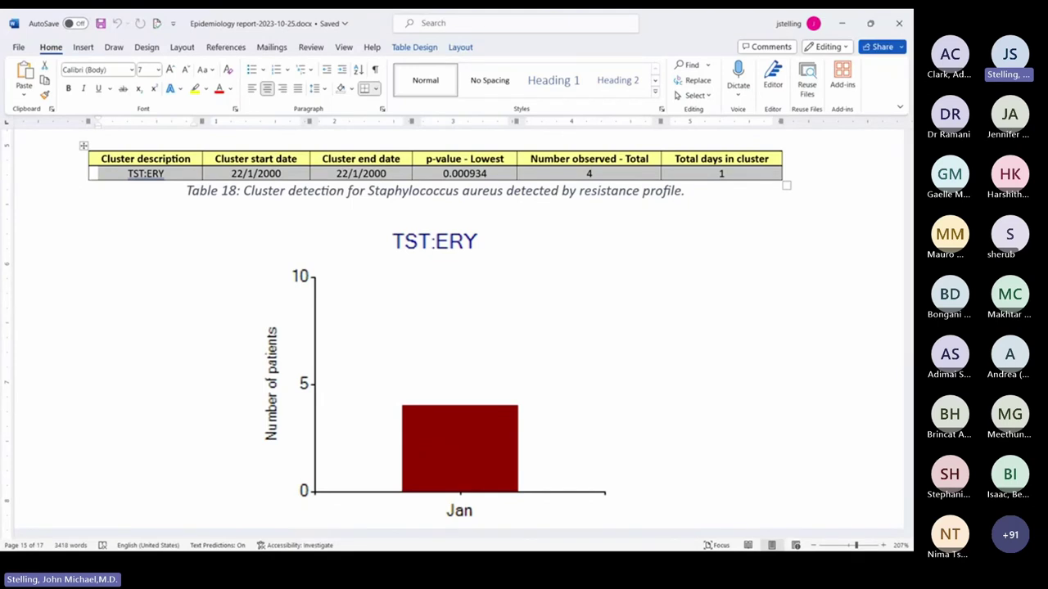
# Examine the remaining resistance-profile cluster results for Staphylococcus aureus and Escherichia coli, and the gram-positive and gram-negative antibiograms in Appendix A.
pyautogui.scroll(-10, 458, 328)
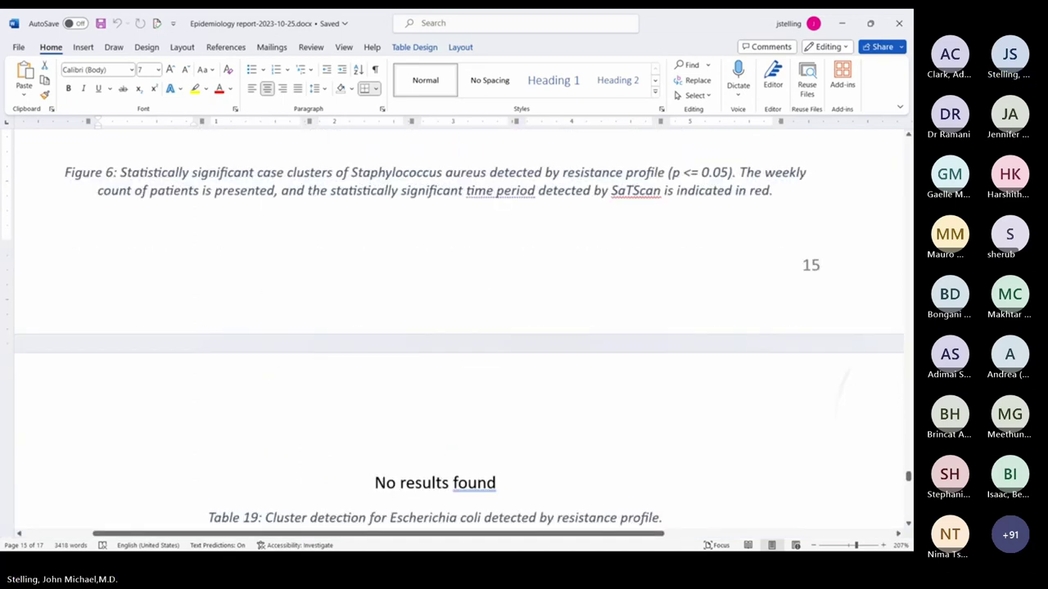
pyautogui.scroll(-2, 458, 327)
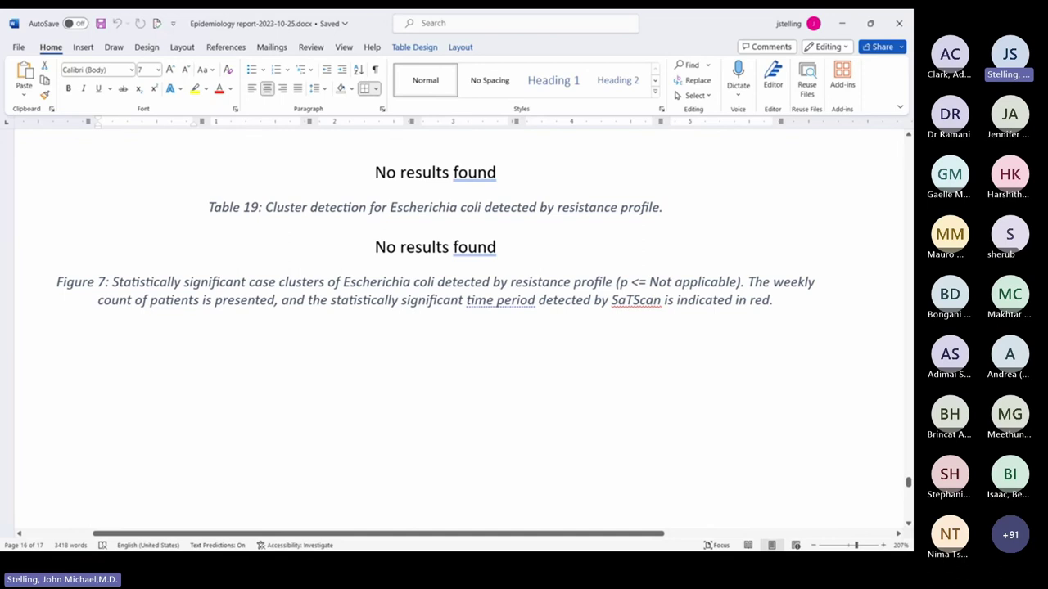
pyautogui.scroll(-5, 458, 327)
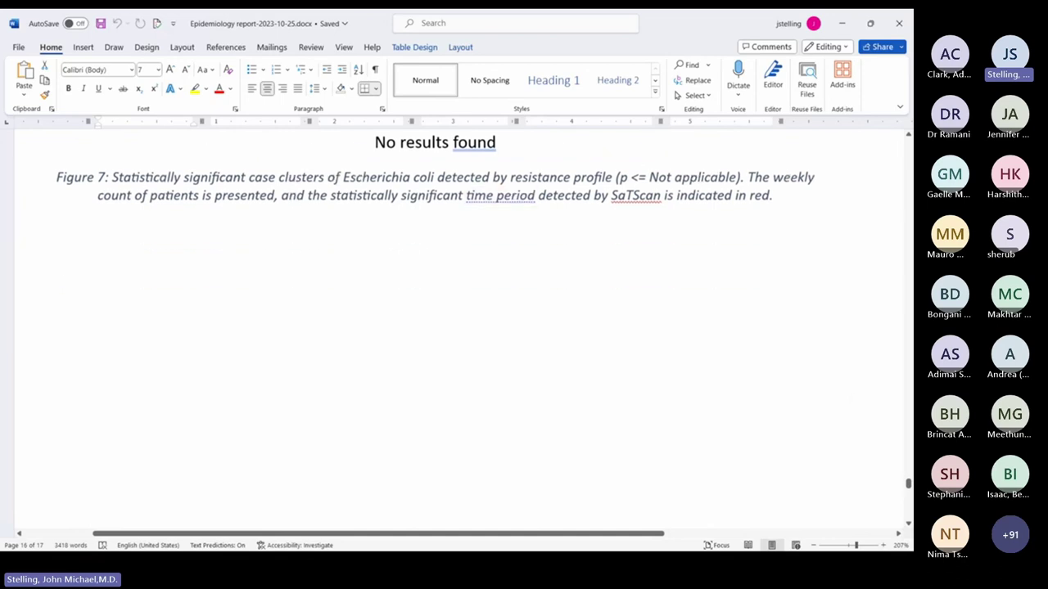
pyautogui.scroll(-10, 458, 327)
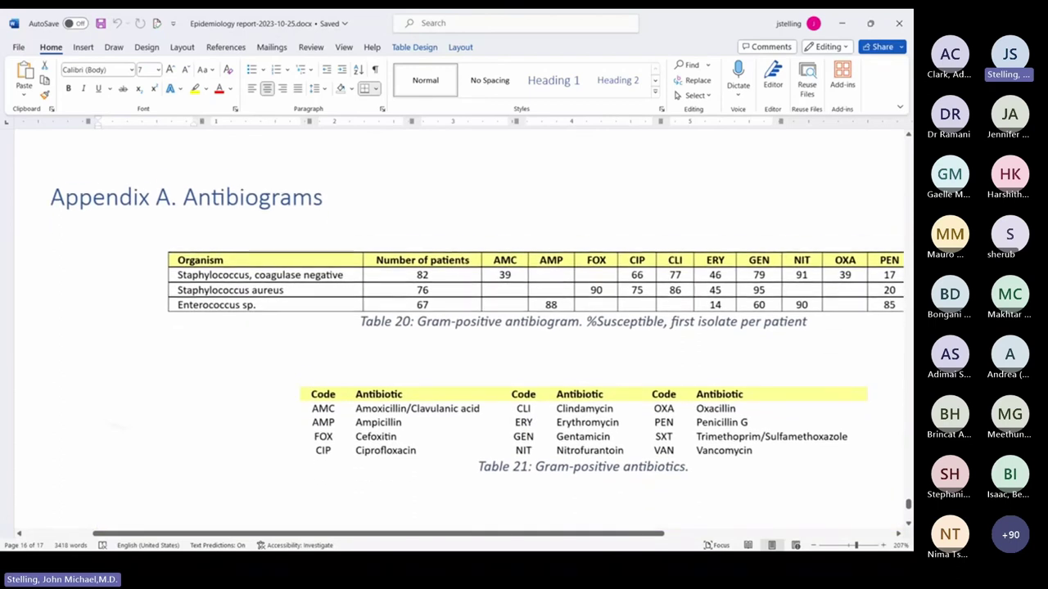
pyautogui.scroll(-1, 459, 327)
pyautogui.scroll(-5, 458, 327)
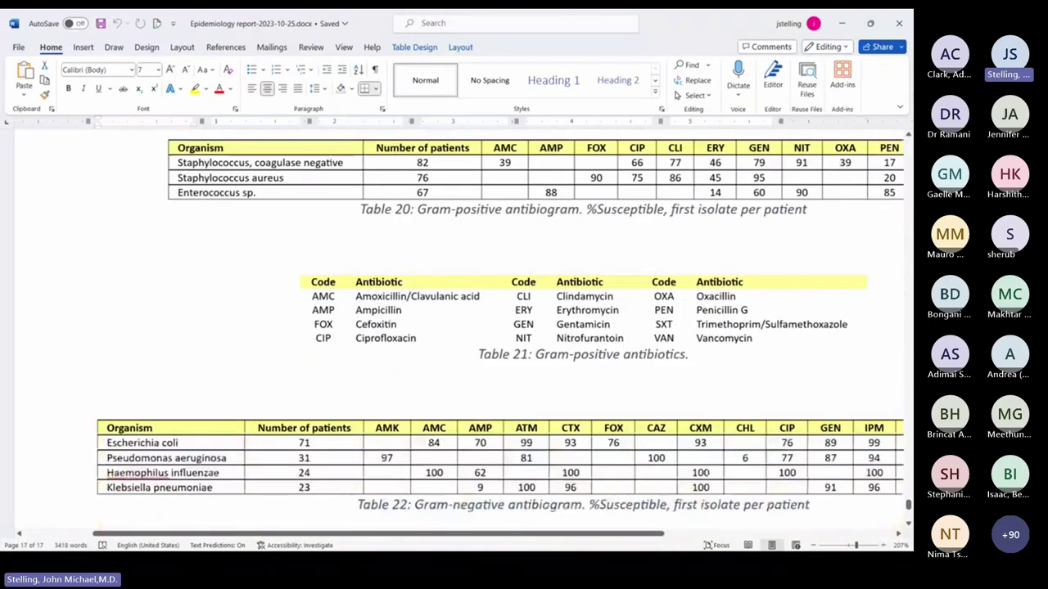
pyautogui.scroll(2, 458, 328)
pyautogui.scroll(-1, 458, 327)
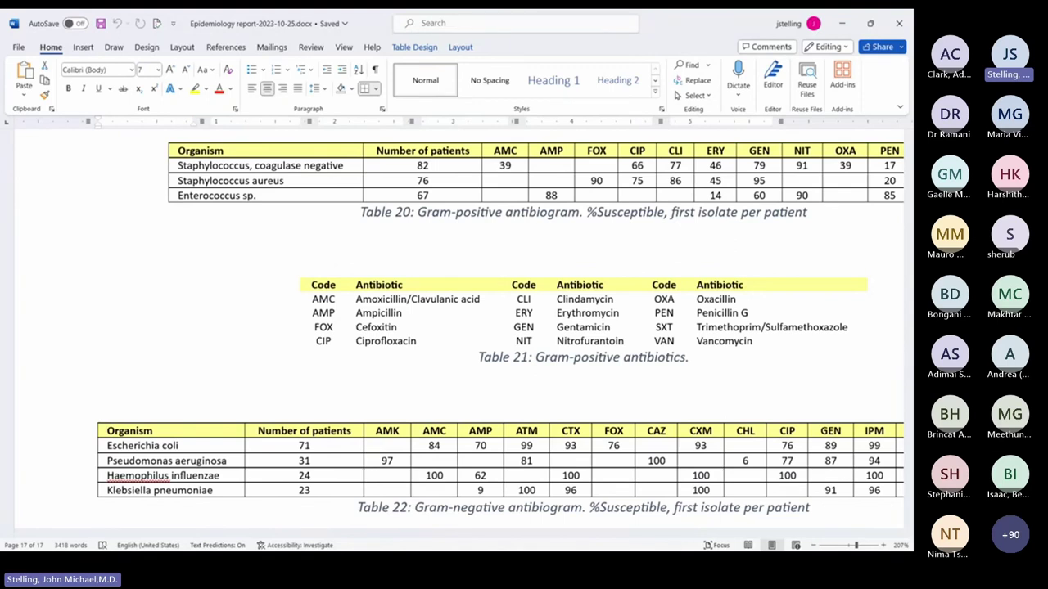
# Highlight the patient counts of Haemophilus influenzae and Klebsiella pneumoniae in Table 22, and close the Epidemiology report document.
pyautogui.click(300, 483)
pyautogui.hotkey('shift', 'Up')
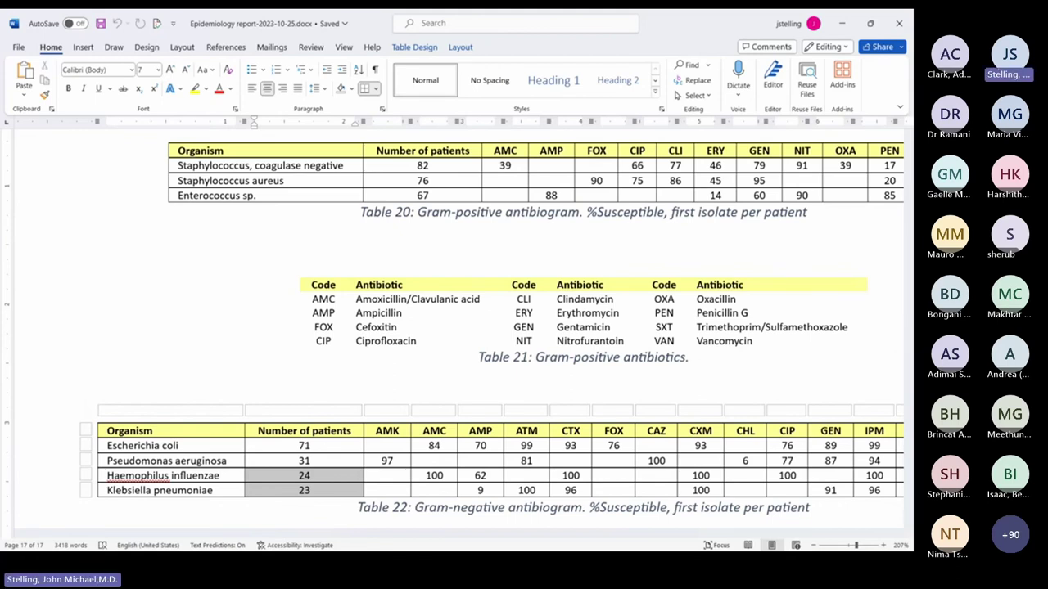
pyautogui.hotkey('alt', 'F4')
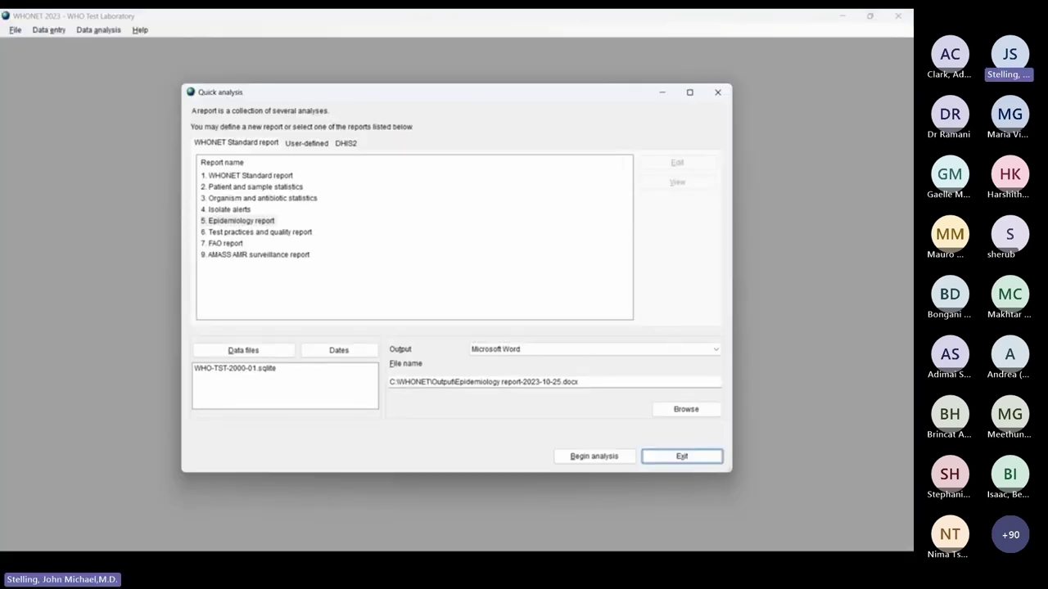
# Exit Quick analysis in WHONET and reopen it.
pyautogui.click(259, 232)
pyautogui.press('Escape')
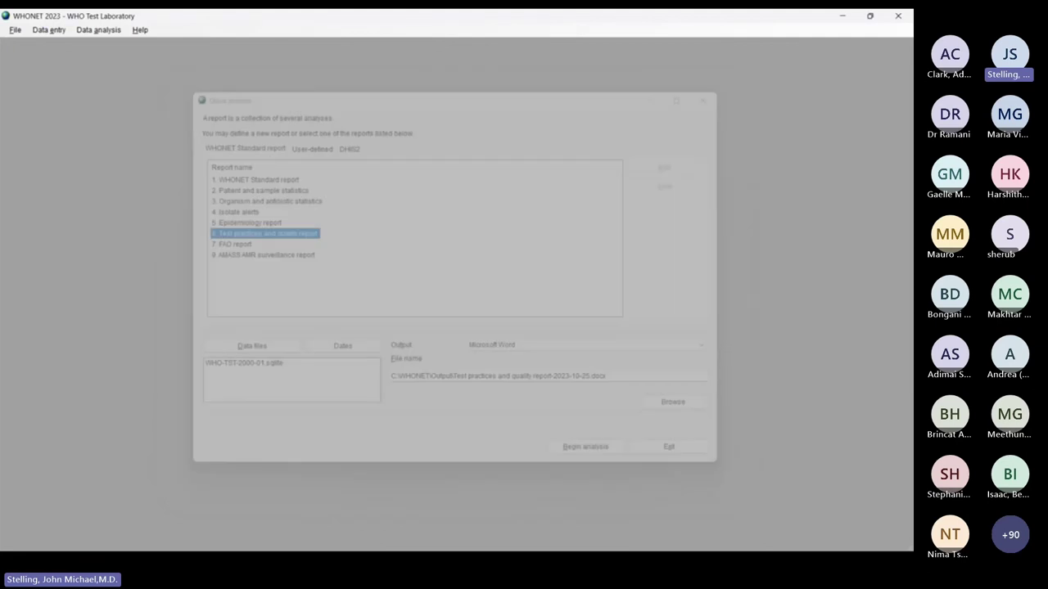
pyautogui.hotkey('alt', 'a')
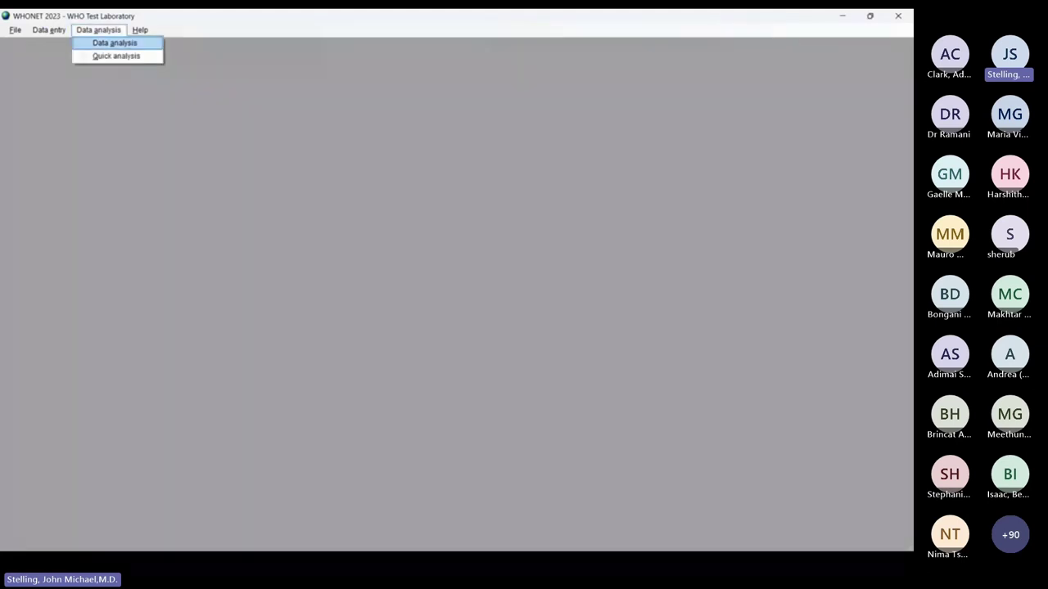
pyautogui.press('Down')
pyautogui.press('Return')
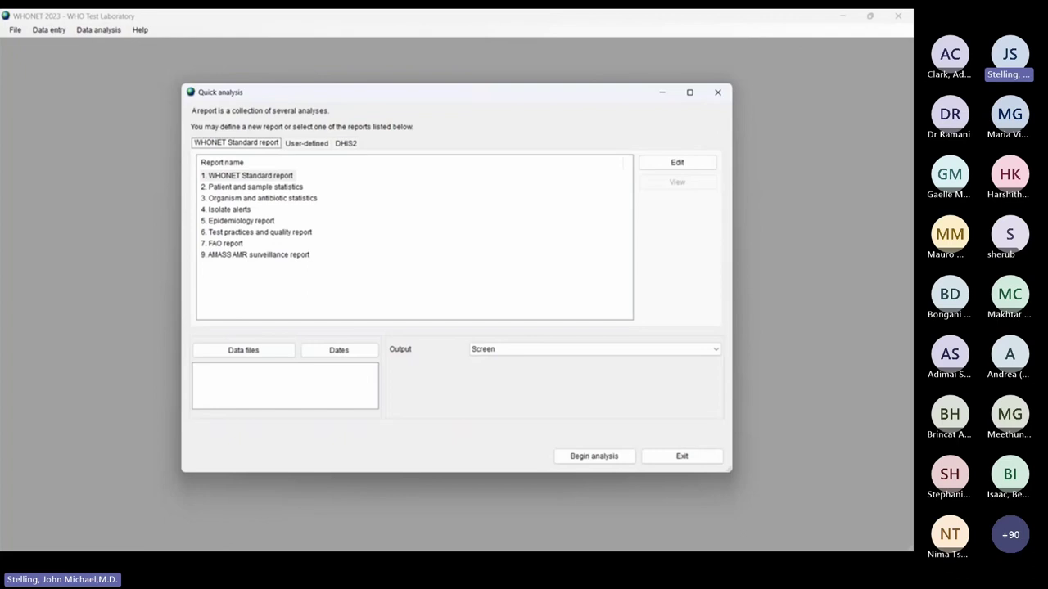
# Choose the Epidemiology report and load WHO-TST-2000-01.sqlite as the data file.
pyautogui.click(242, 220)
pyautogui.hotkey('alt', 'd')
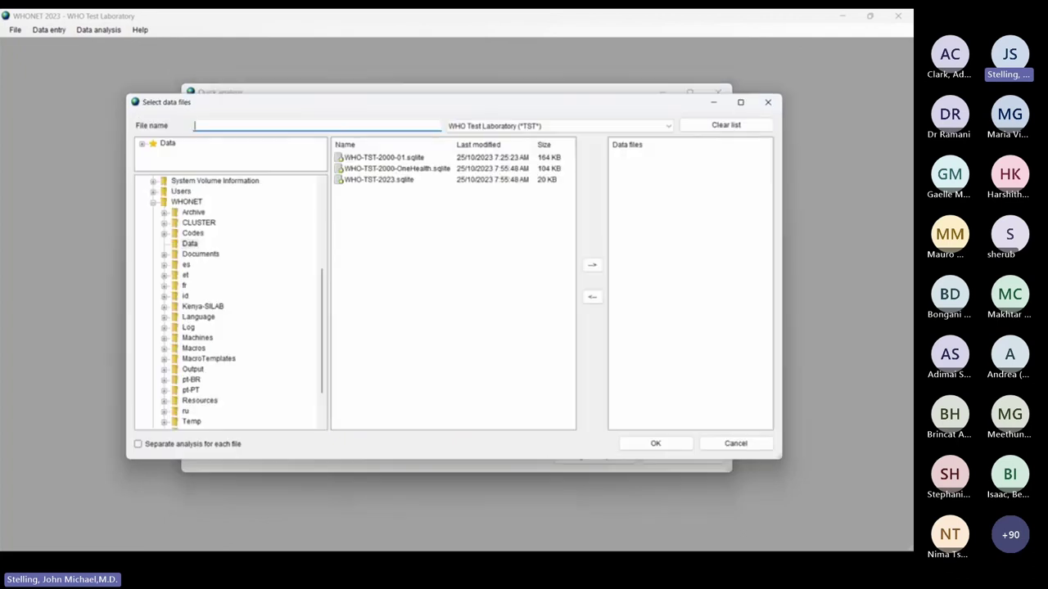
pyautogui.click(380, 155)
pyautogui.click(597, 266)
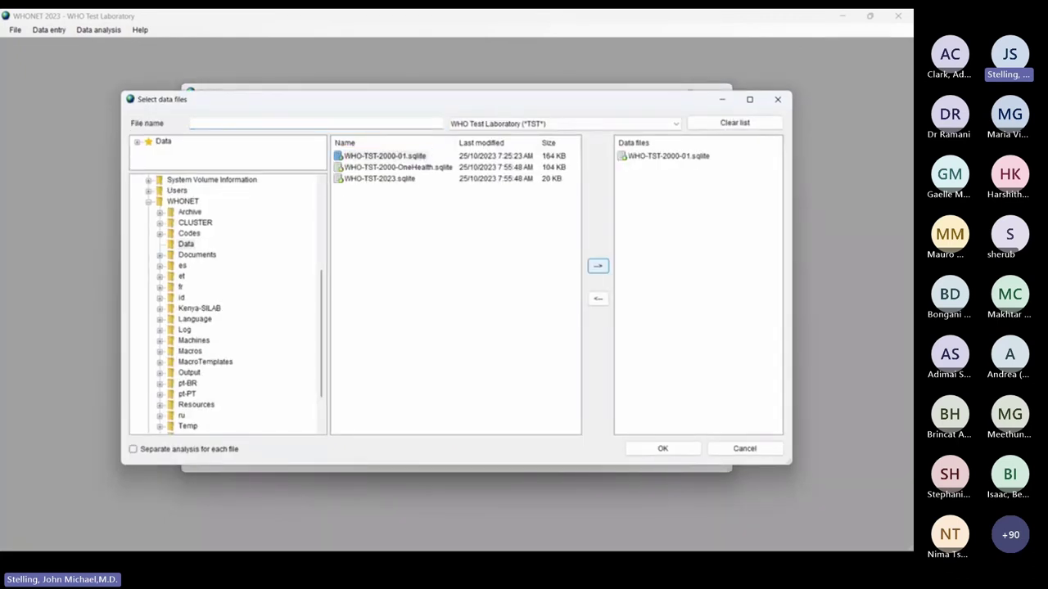
pyautogui.press('Return')
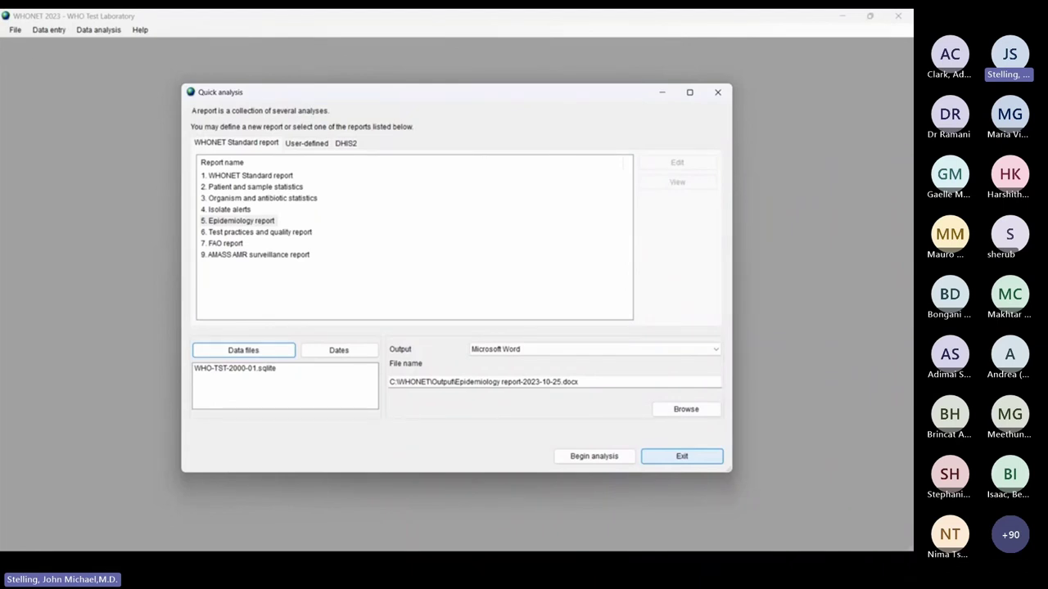
# Generate the Test practices and quality report as a Microsoft Word document and open the finished file in Word.
pyautogui.click(259, 232)
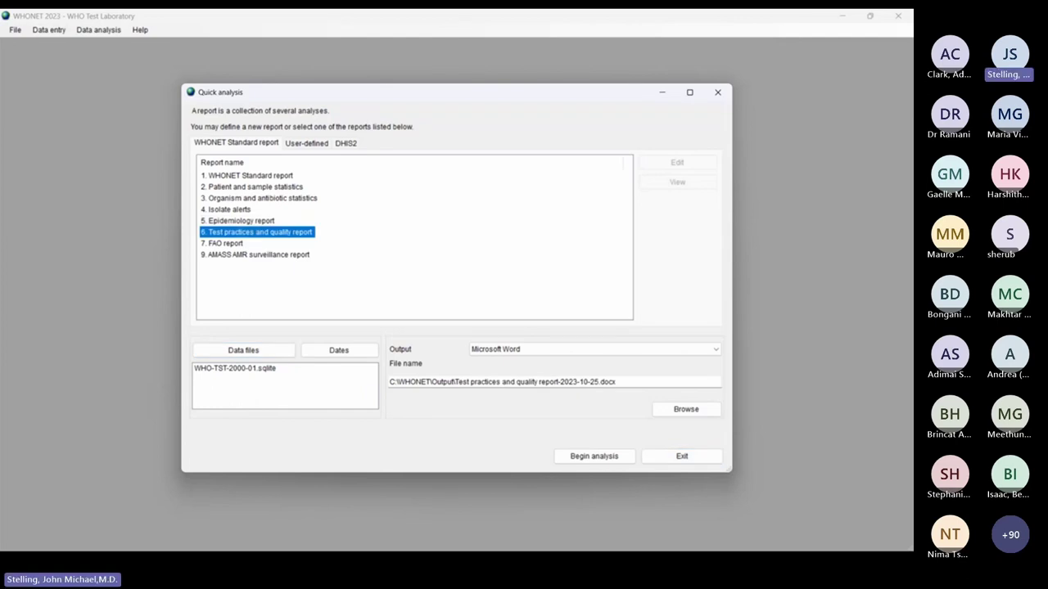
pyautogui.press('Return')
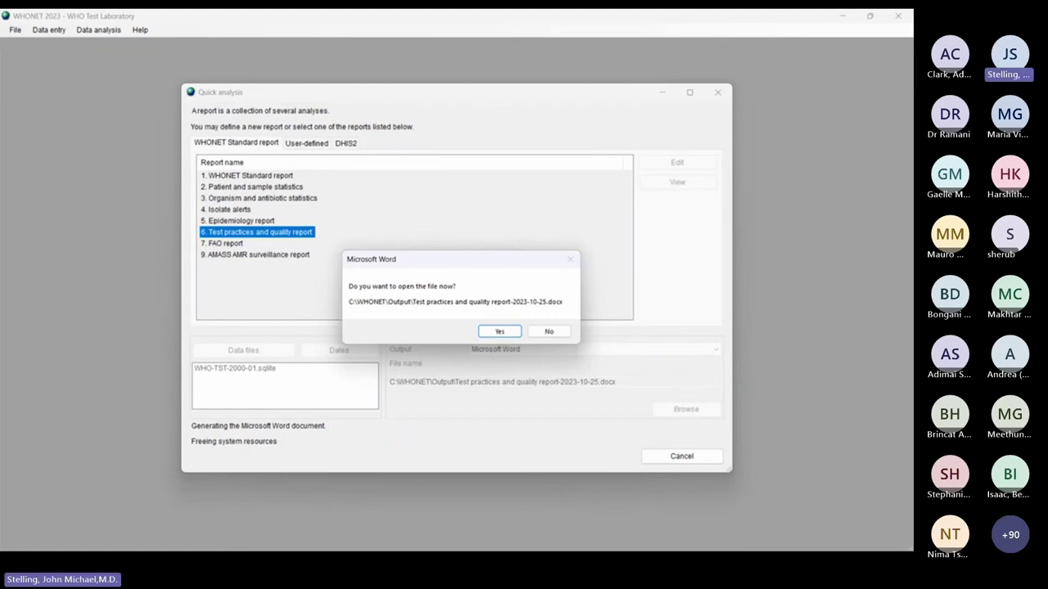
pyautogui.press('Return')
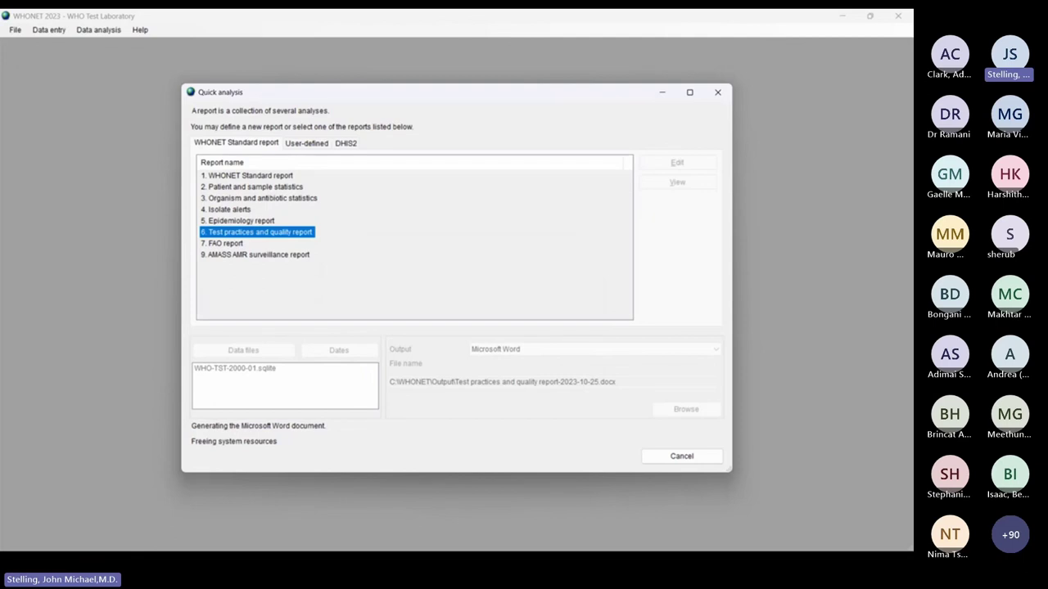
pyautogui.hotkey('alt', 'Tab')
pyautogui.hotkey('alt', 'Tab')
pyautogui.hotkey('alt', 'Tab')
pyautogui.hotkey('alt', 'Tab')
pyautogui.hotkey('alt', 'Tab')
pyautogui.hotkey('alt', 'Tab')
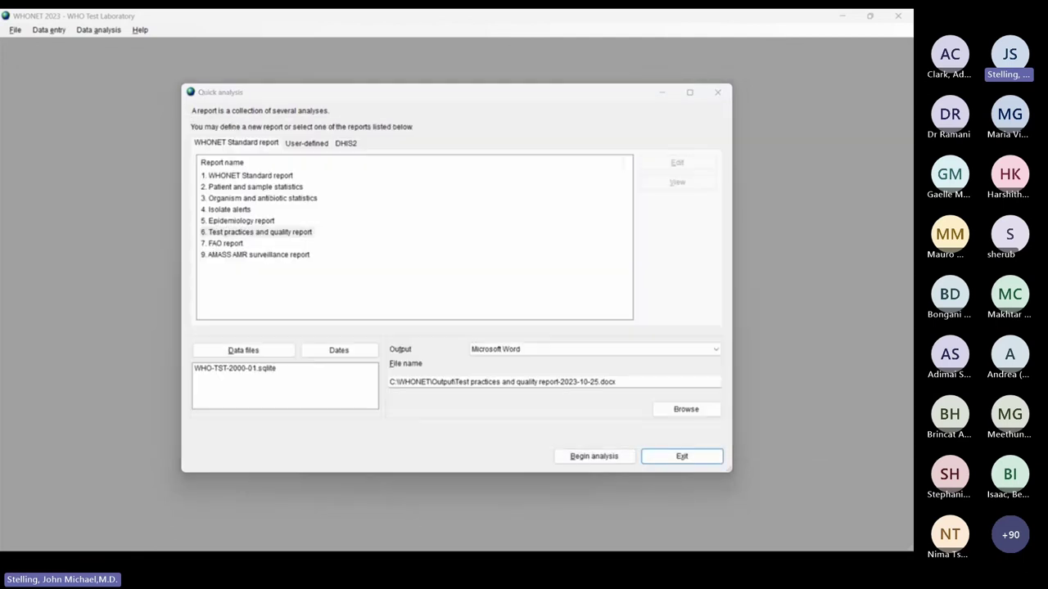
# Examine the report's table of contents, the data volume section and the data entry completeness and quality metrics in Table 2.
pyautogui.keyDown('ctrl'); pyautogui.scroll(-5, 459, 328); pyautogui.keyUp('ctrl')
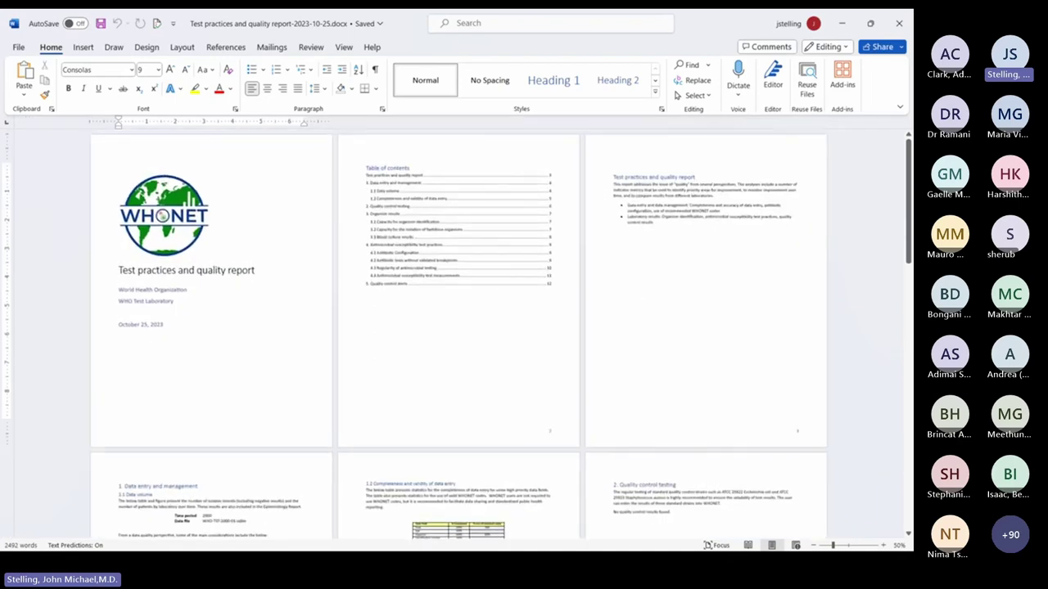
pyautogui.keyDown('ctrl'); pyautogui.scroll(10, 458, 327); pyautogui.keyUp('ctrl')
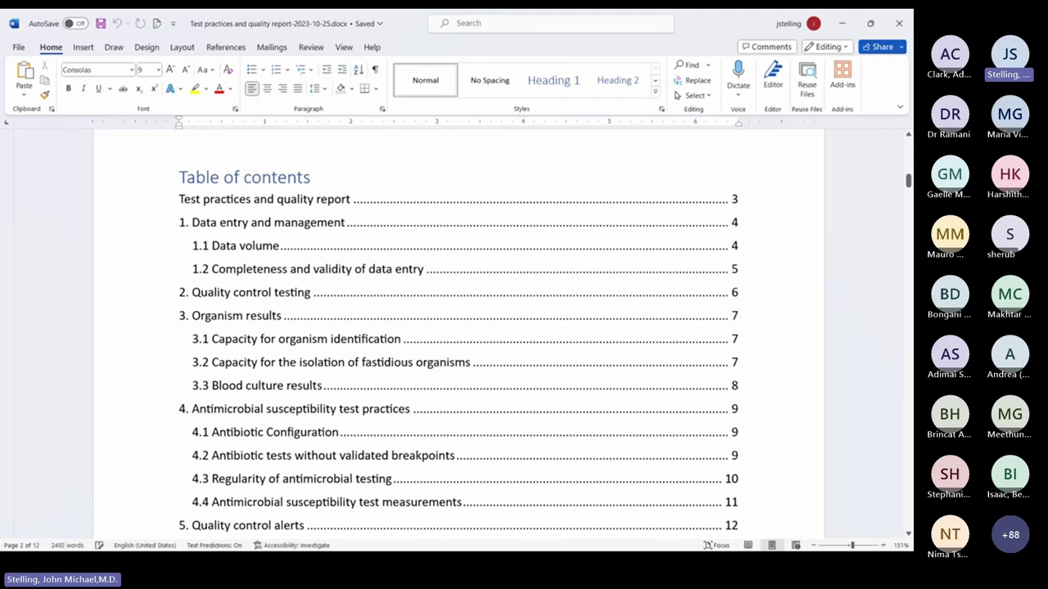
pyautogui.scroll(-5, 459, 327)
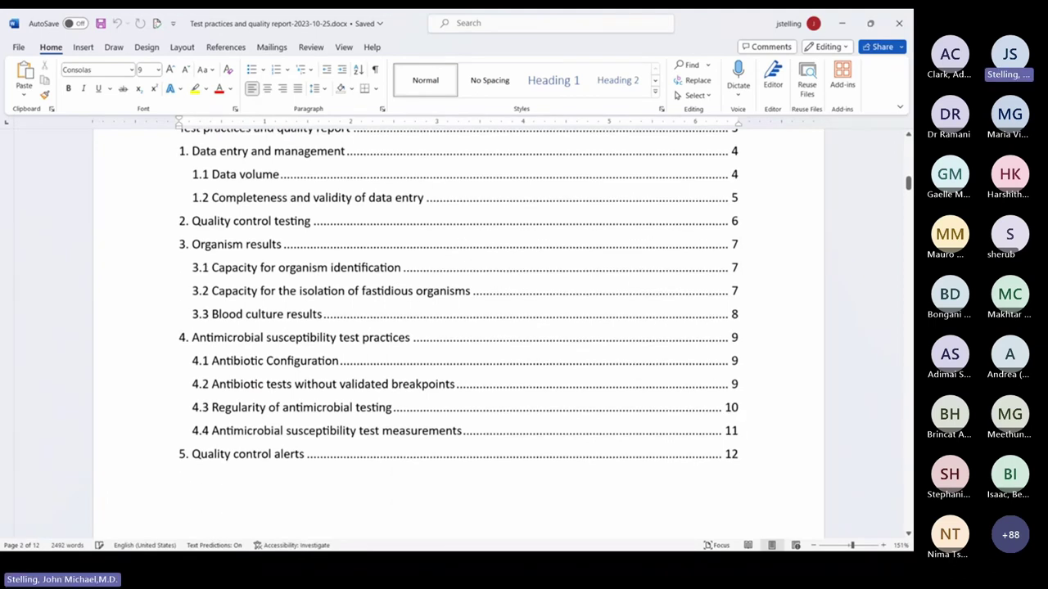
pyautogui.scroll(-15, 459, 328)
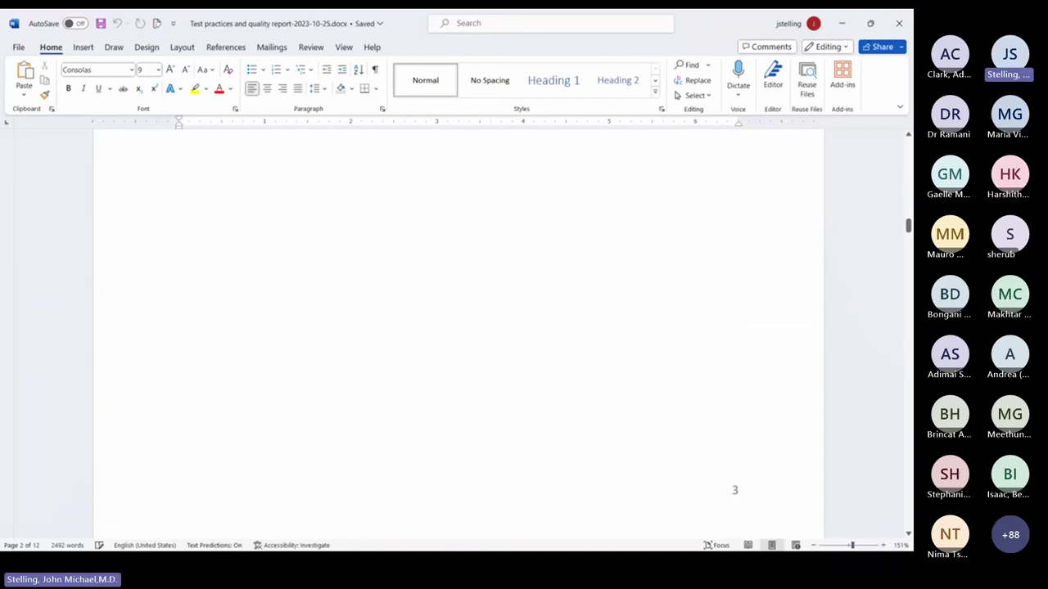
pyautogui.scroll(-18, 458, 328)
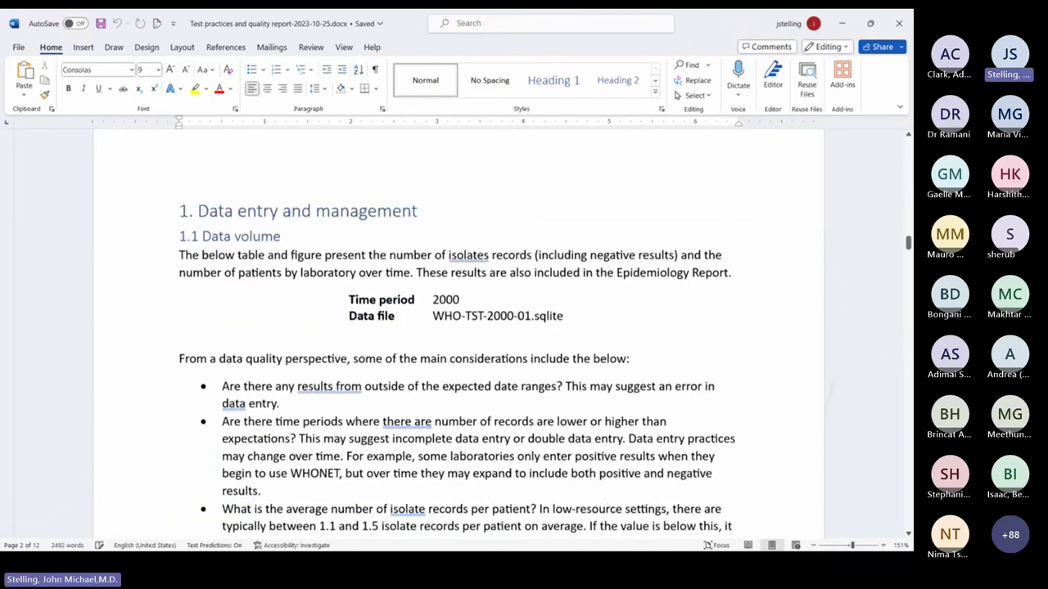
pyautogui.scroll(-10, 458, 328)
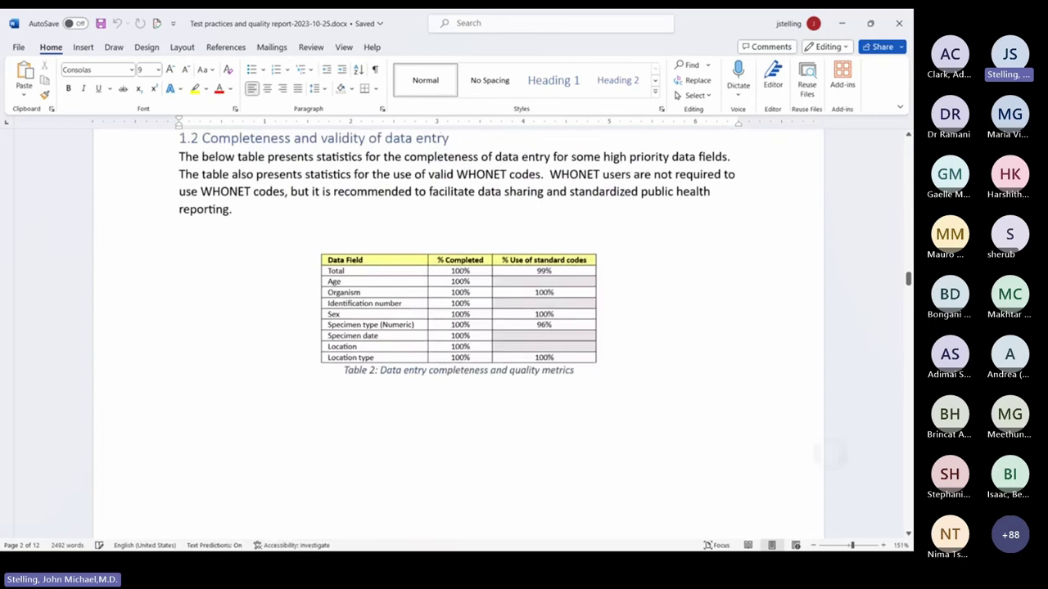
pyautogui.scroll(-2, 458, 327)
pyautogui.scroll(7, 458, 327)
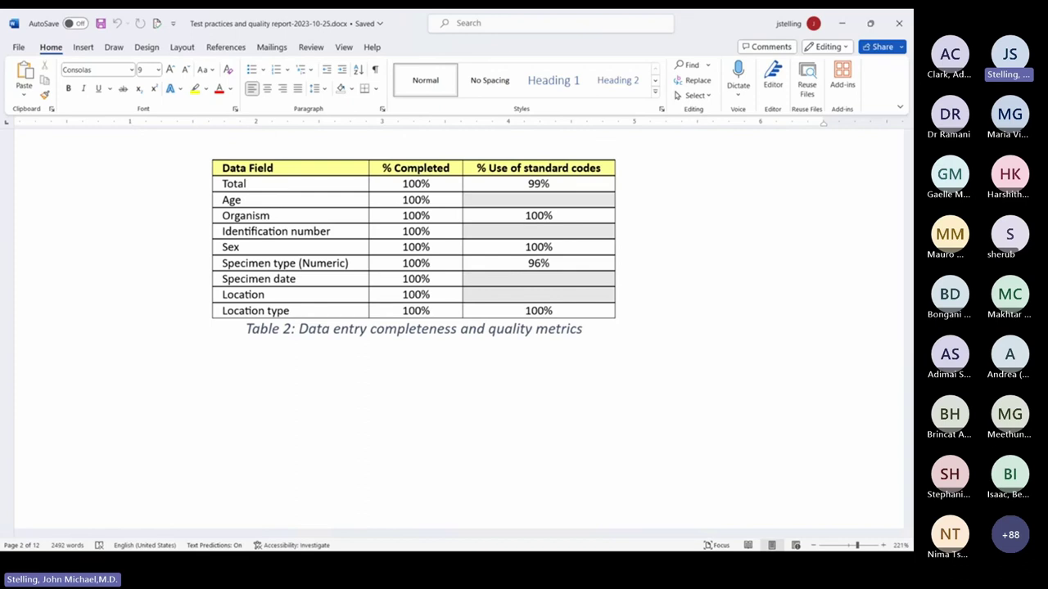
pyautogui.scroll(1, 826, 435)
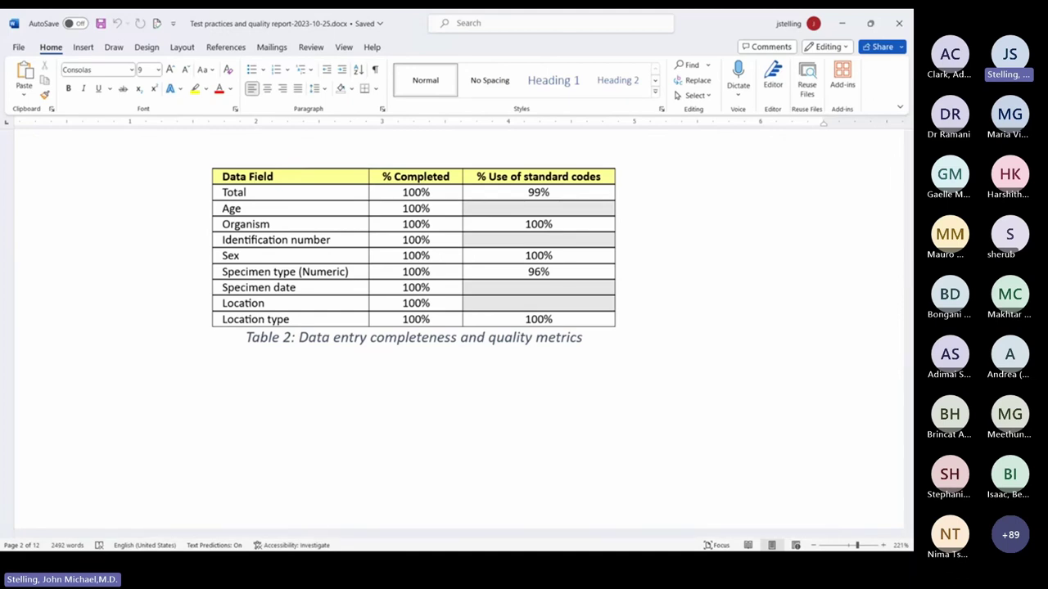
pyautogui.scroll(-5, 459, 327)
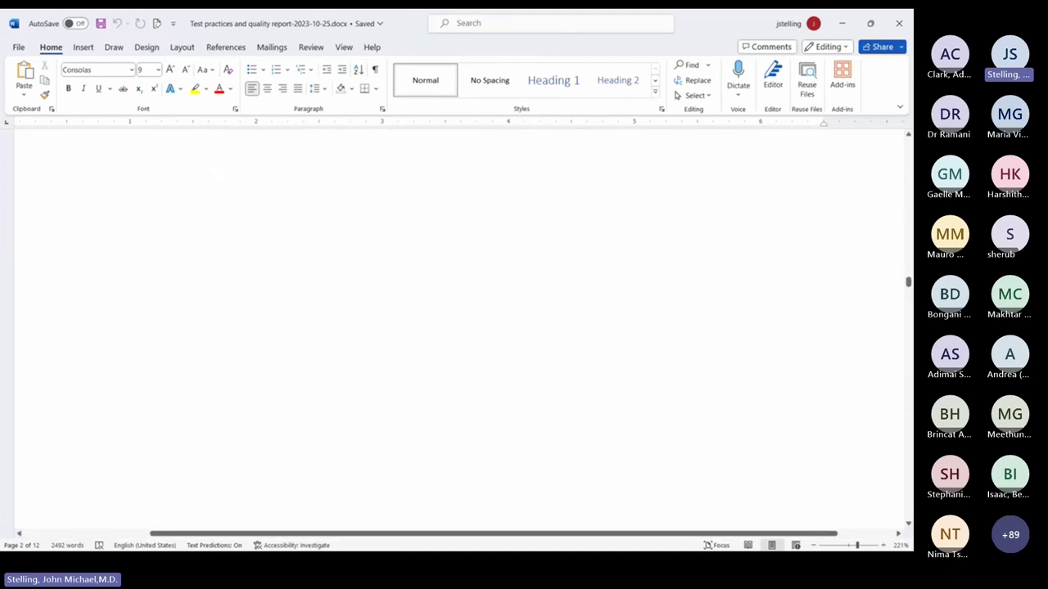
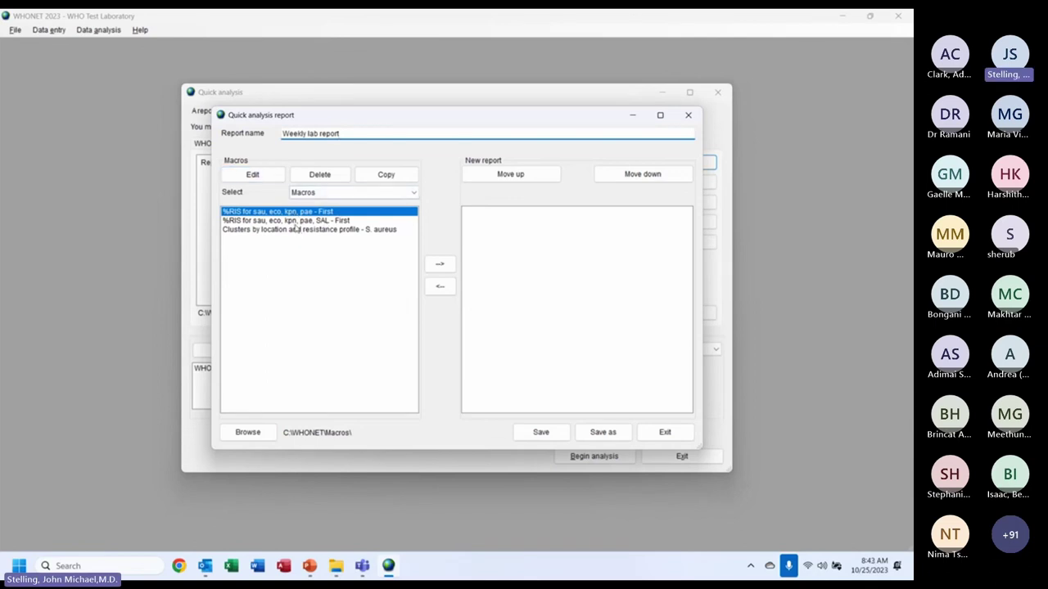
# Add the two %RIS macros and the "Clusters by location and resistance profile - S. aureus" macro to the Weekly lab report.
pyautogui.click(288, 221)
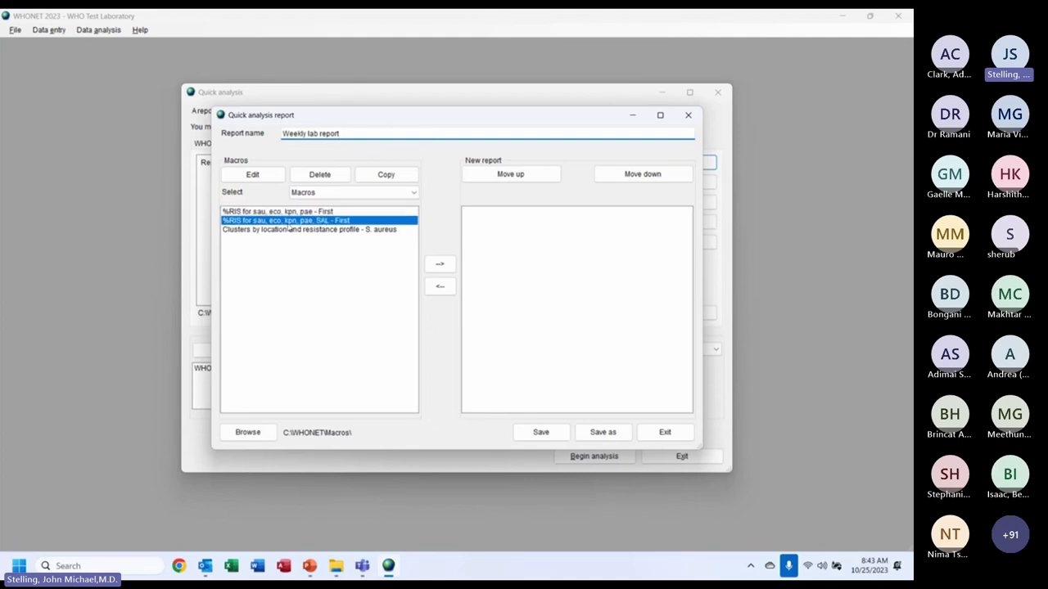
pyautogui.click(281, 211)
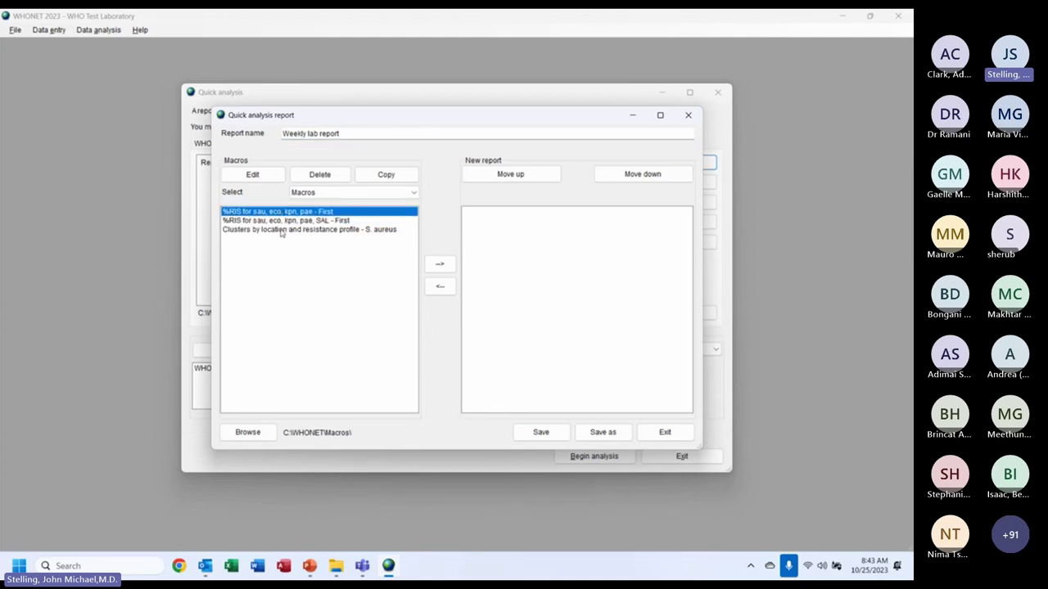
pyautogui.click(281, 230)
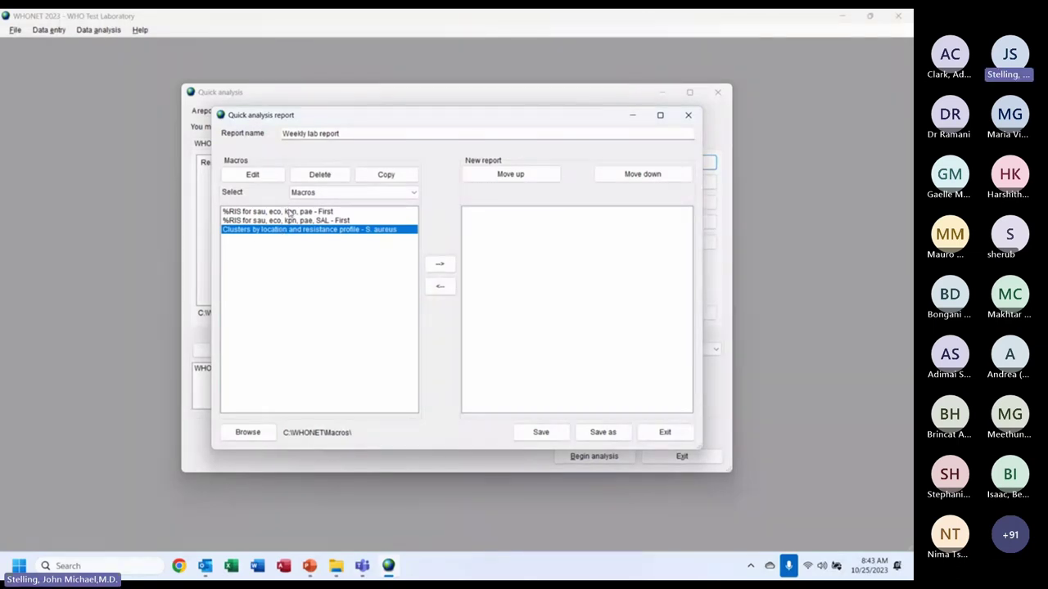
pyautogui.doubleClick(289, 212)
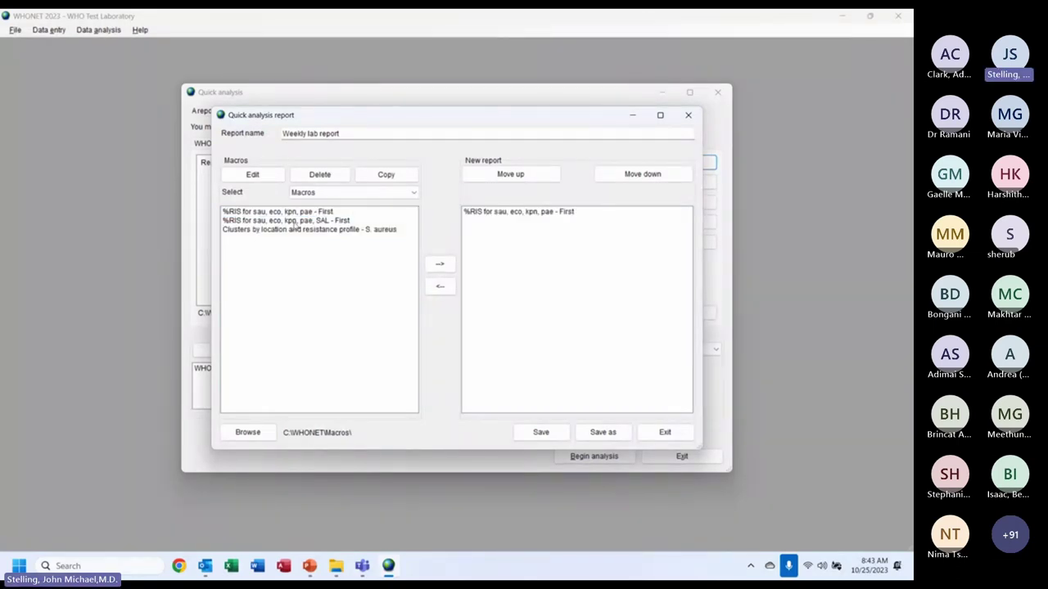
pyautogui.doubleClick(293, 221)
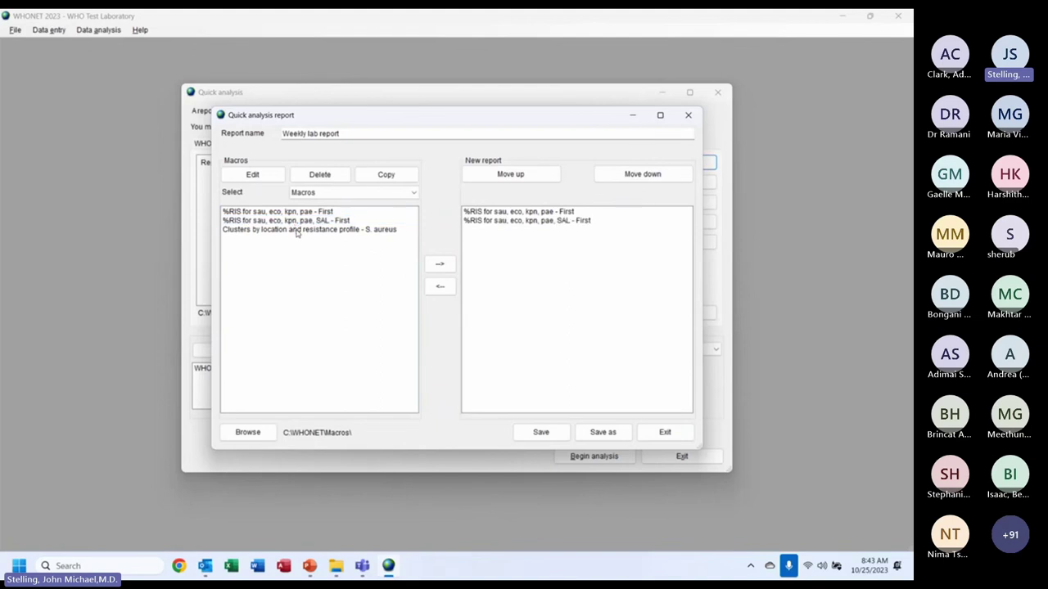
pyautogui.doubleClick(297, 231)
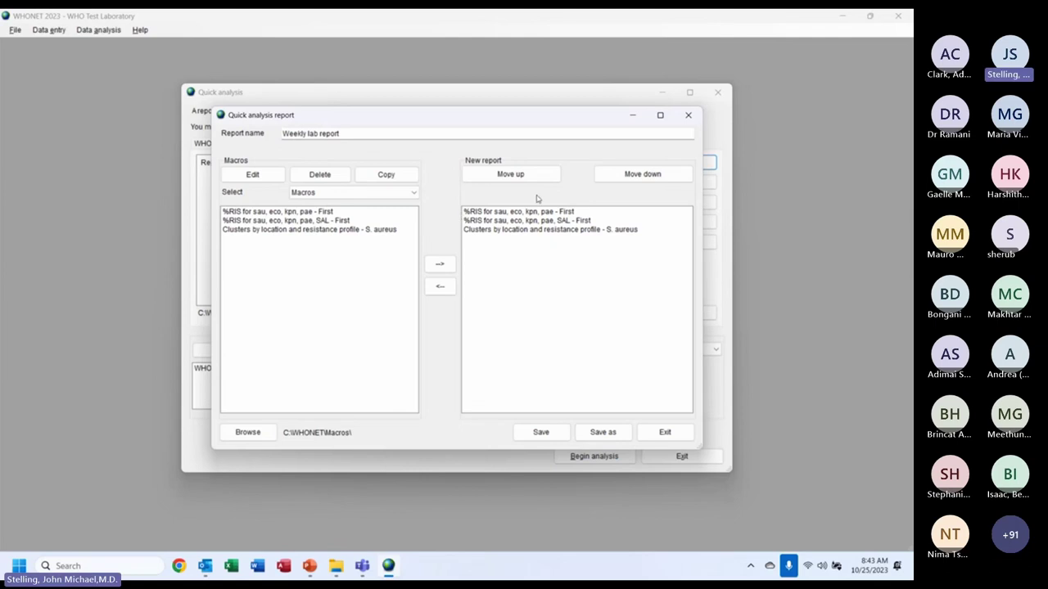
# Try reordering the report by moving "%RIS for sau, eco, kpn, pae, SAL - First" up and down among its macros.
pyautogui.click(511, 220)
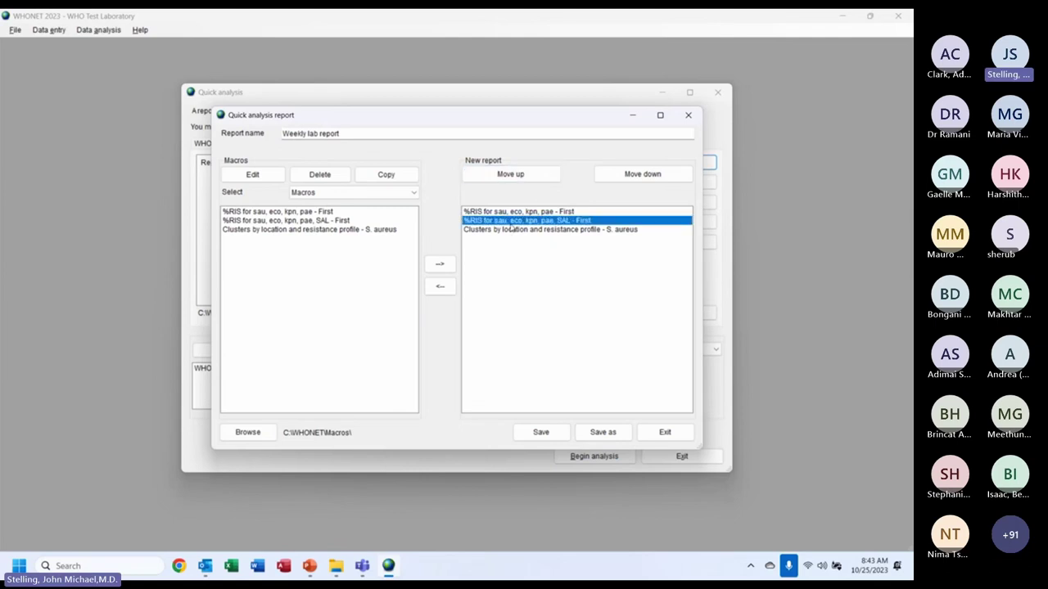
pyautogui.click(513, 177)
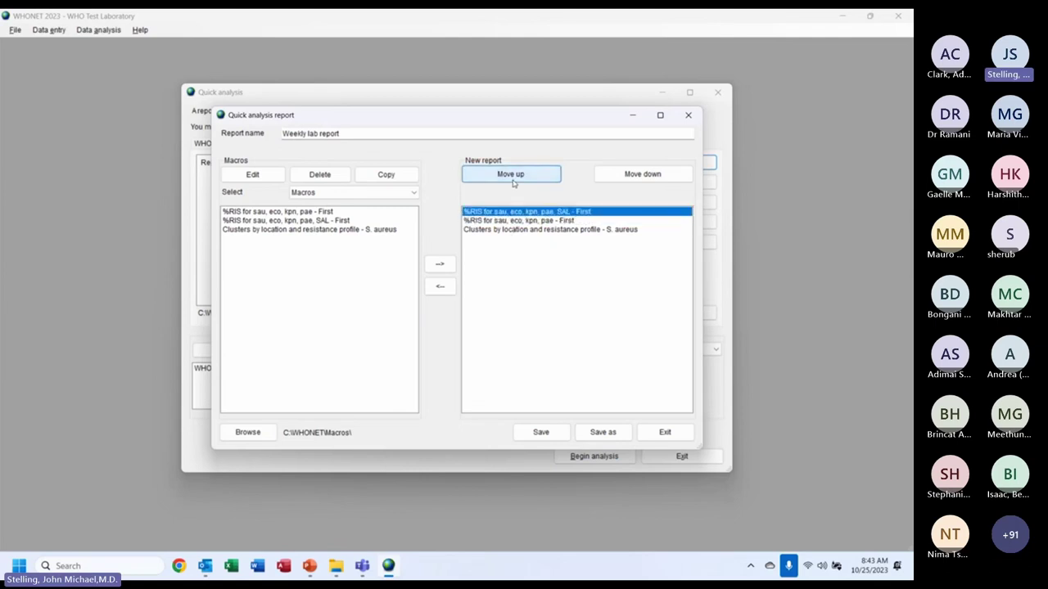
pyautogui.click(643, 174)
pyautogui.click(643, 173)
pyautogui.click(505, 180)
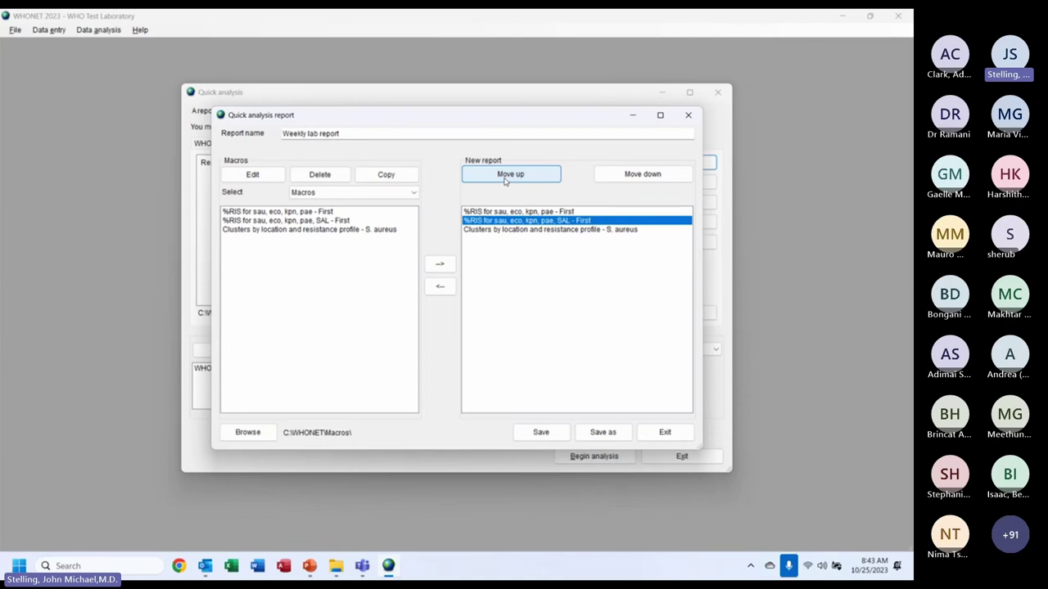
# Save the report as Weekly lab report.rpt in the Macros folder and exit the report editor.
pyautogui.click(352, 193)
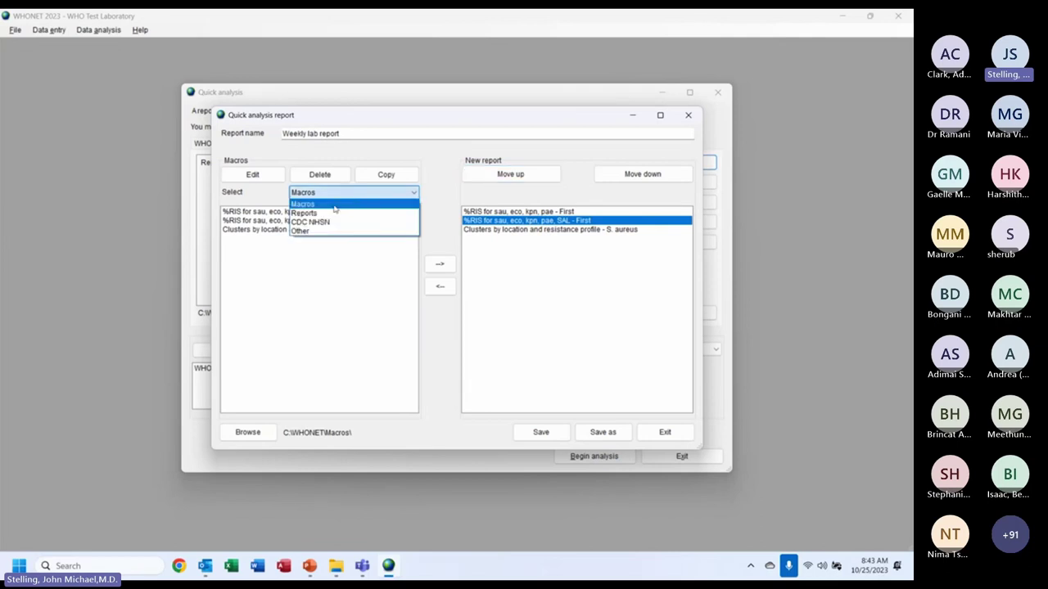
pyautogui.click(435, 189)
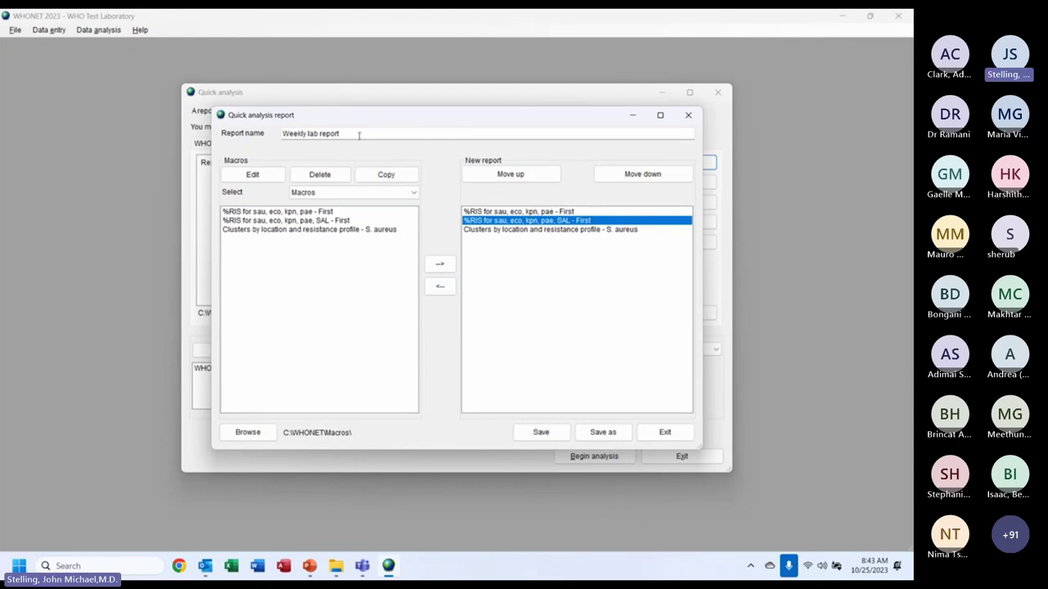
pyautogui.moveTo(357, 135); pyautogui.dragTo(261, 149)
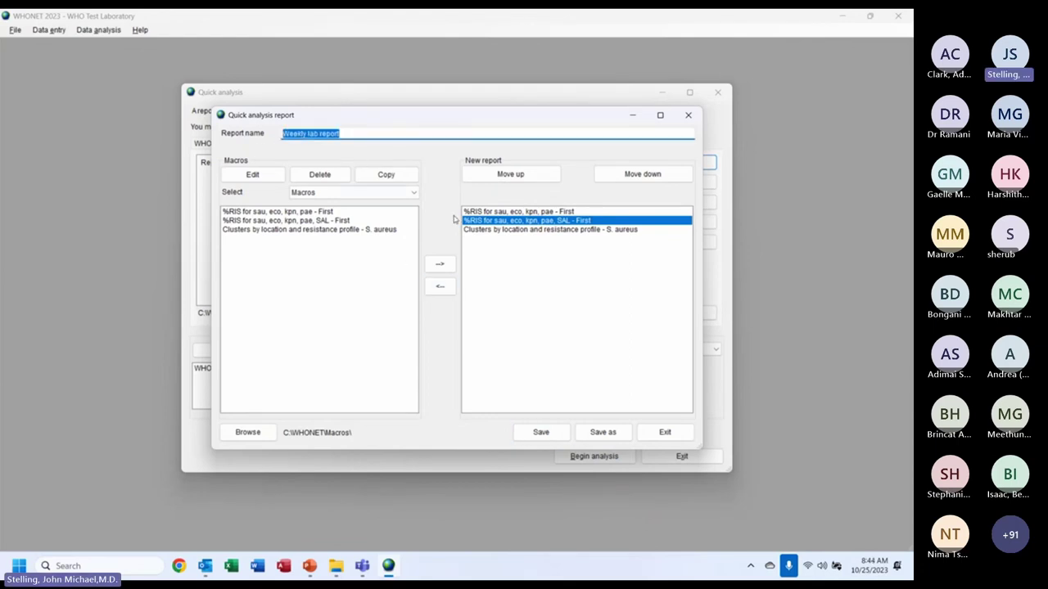
pyautogui.click(540, 432)
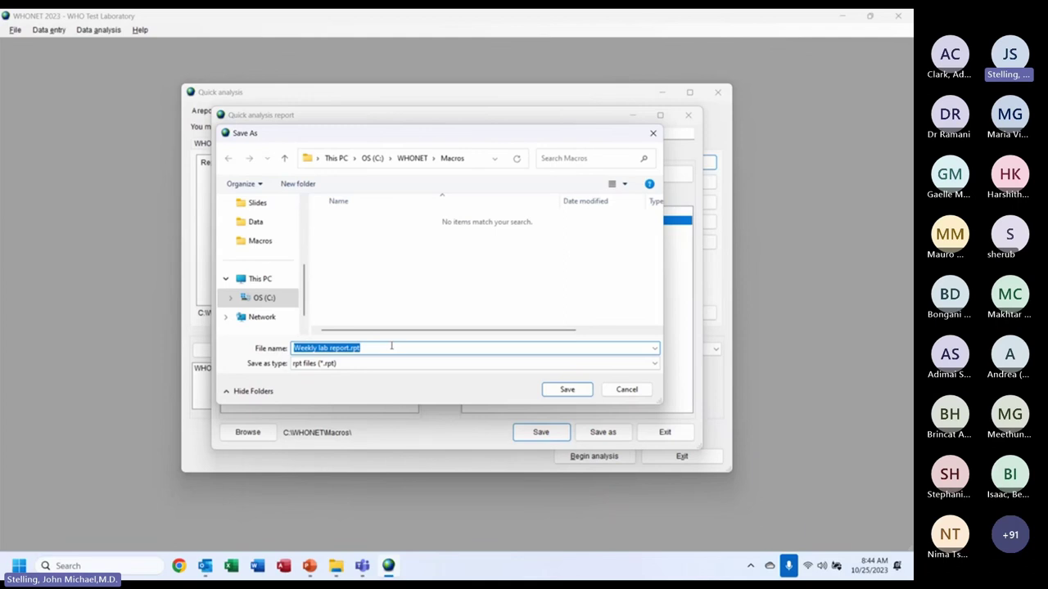
pyautogui.click(573, 391)
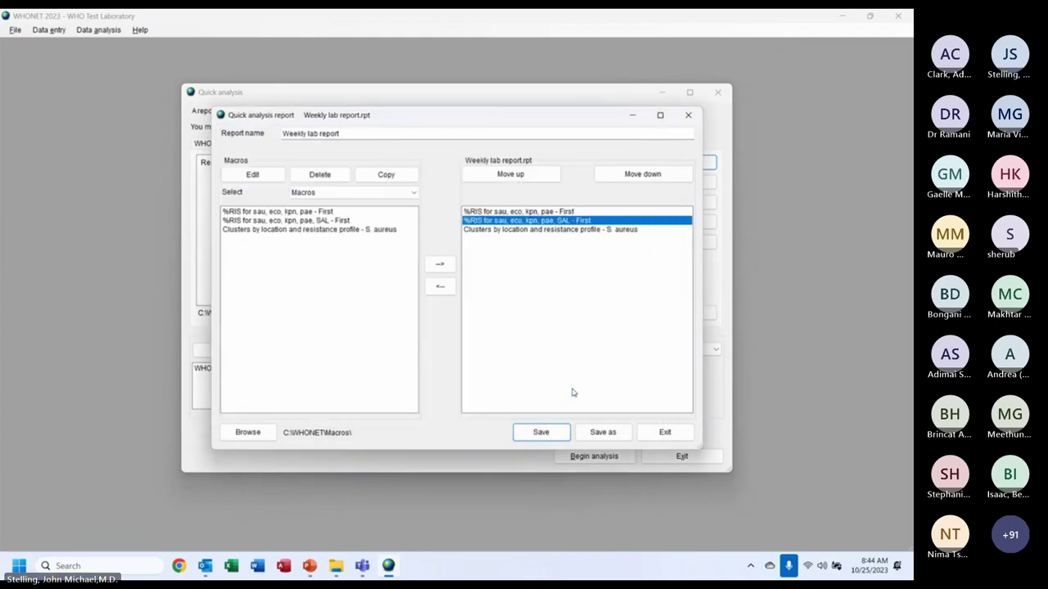
pyautogui.click(664, 433)
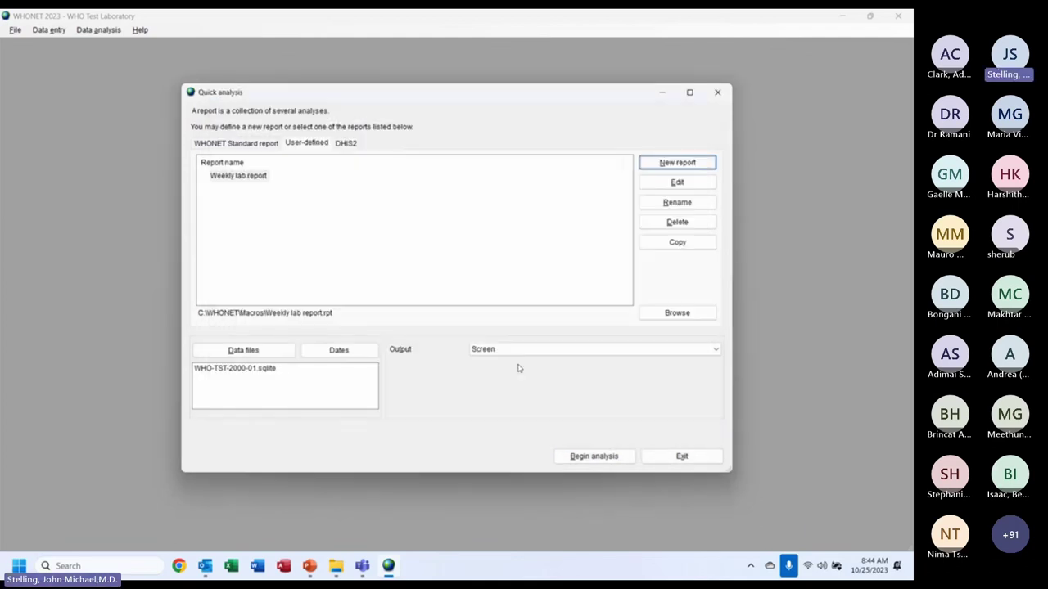
# Run the Weekly lab report with output to the screen and advance through the %RIS results to the S. aureus cluster results.
pyautogui.click(241, 177)
pyautogui.click(241, 176)
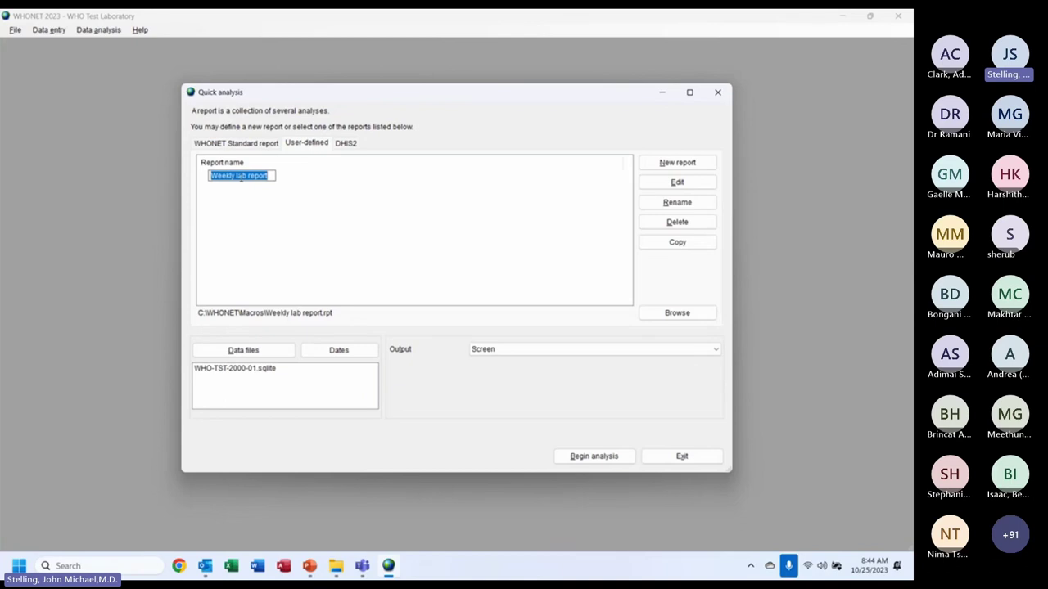
pyautogui.press('Return')
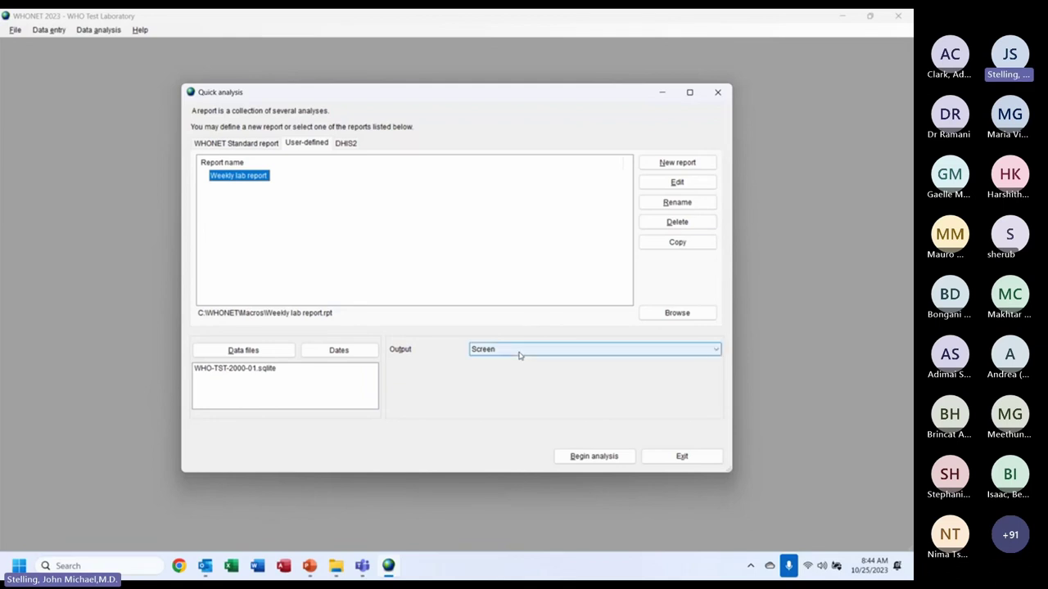
pyautogui.click(589, 457)
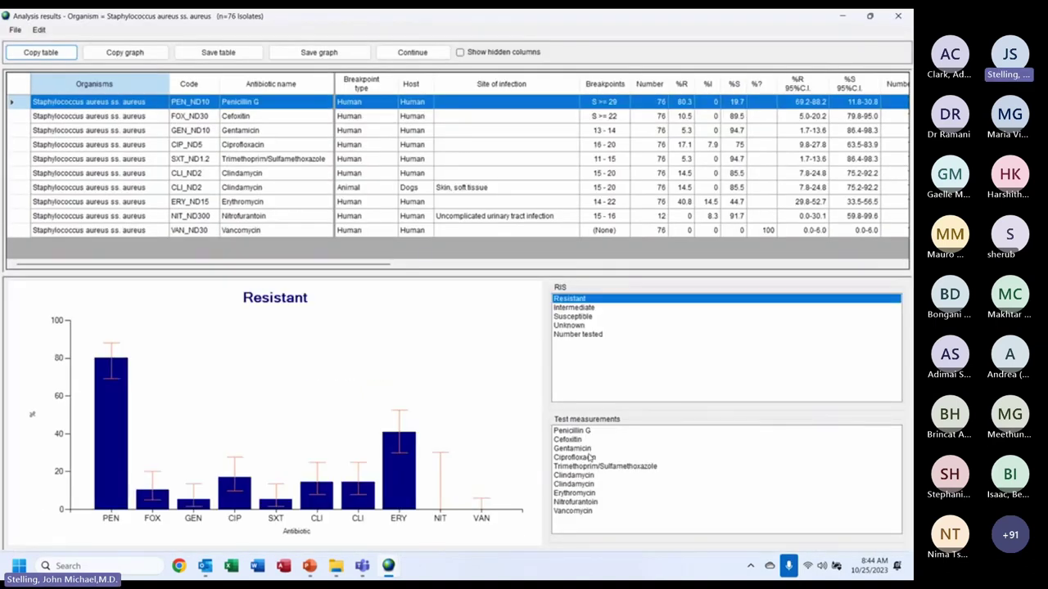
pyautogui.press('Escape')
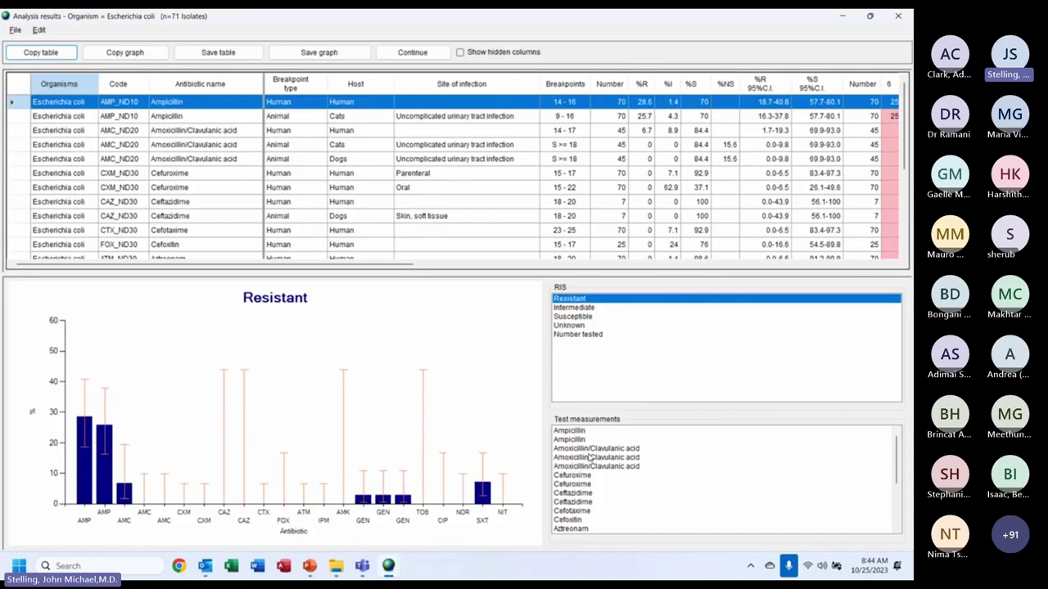
pyautogui.press('Escape')
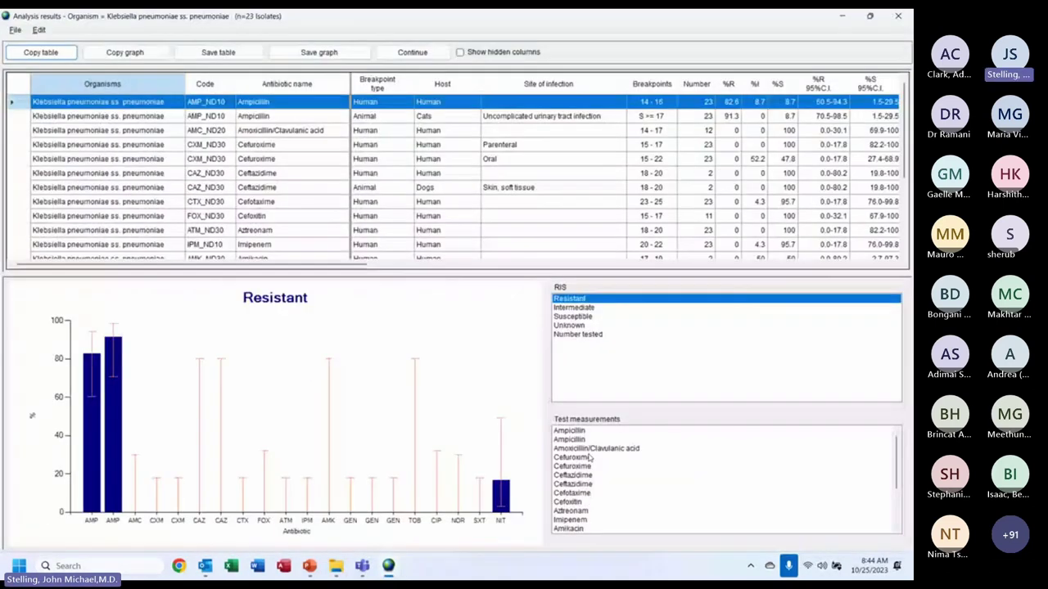
pyautogui.press('Escape')
pyautogui.press('Escape')
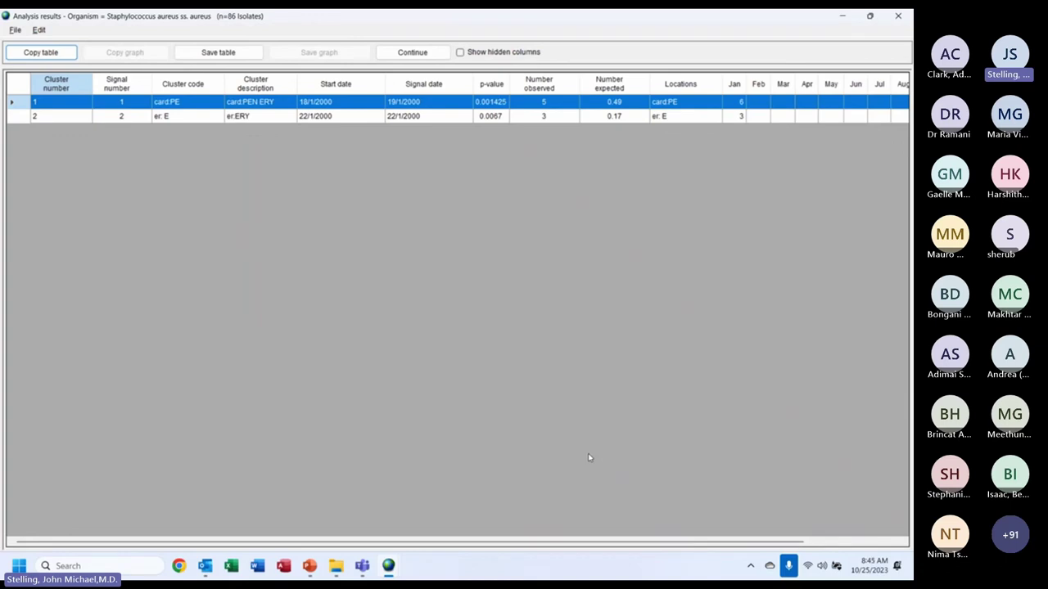
# Examine the cluster codes, start dates, observed counts and p-values of the two S. aureus clusters.
pyautogui.click(166, 115)
pyautogui.click(166, 102)
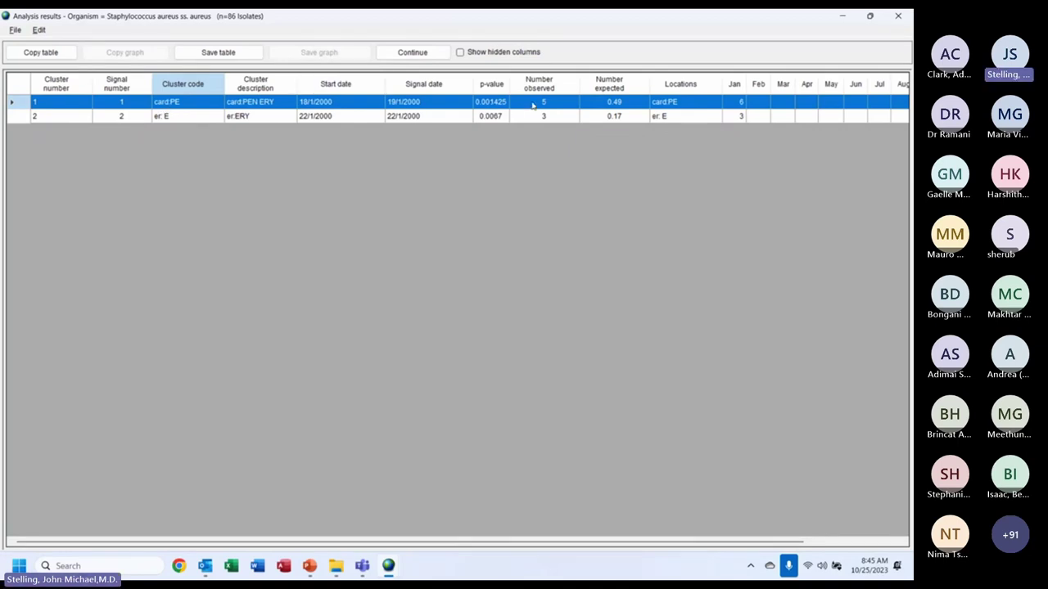
pyautogui.click(352, 102)
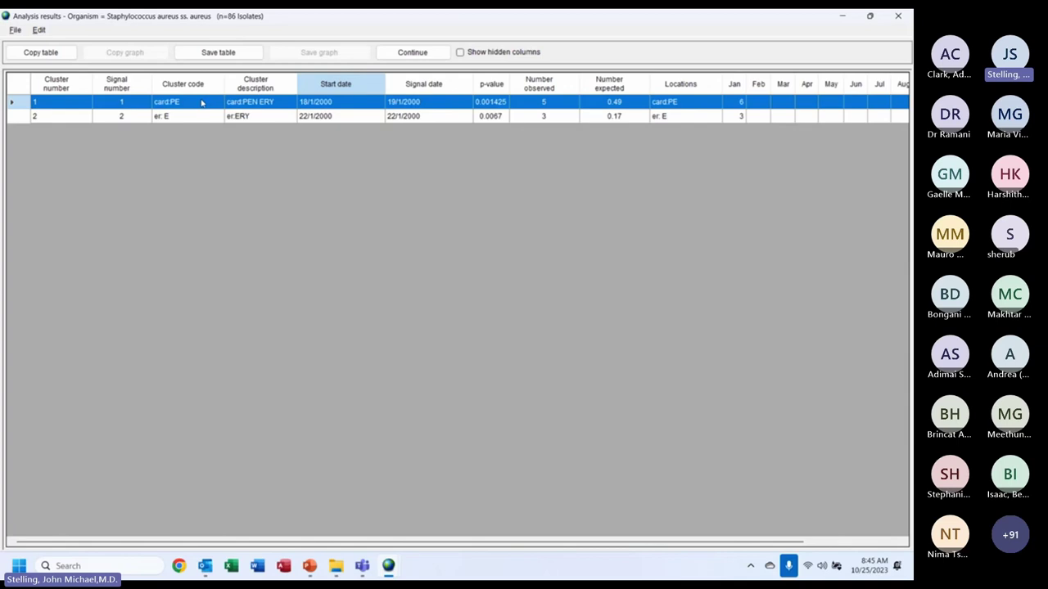
pyautogui.click(182, 120)
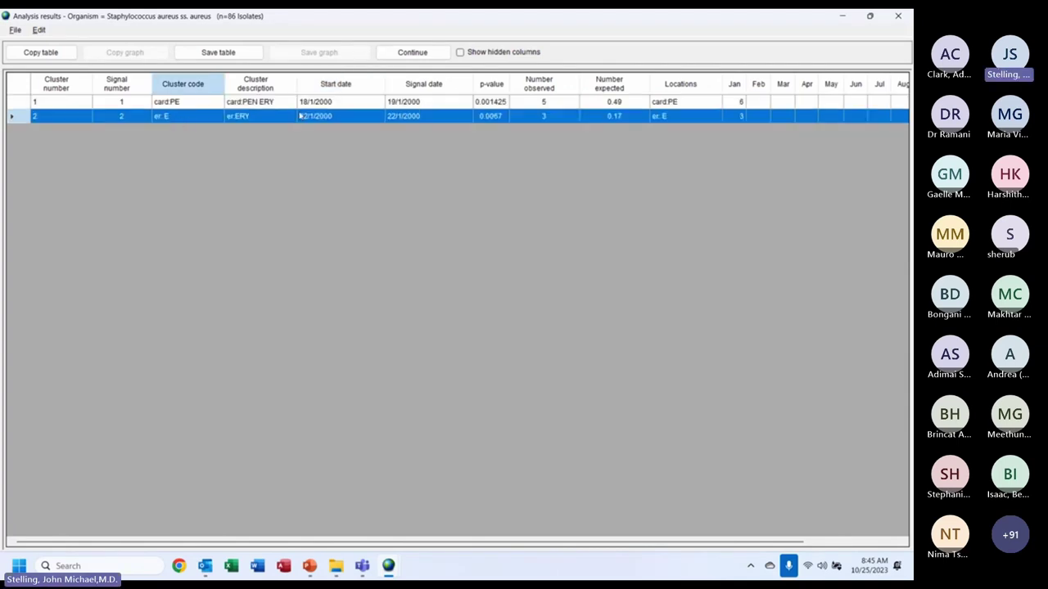
pyautogui.click(347, 121)
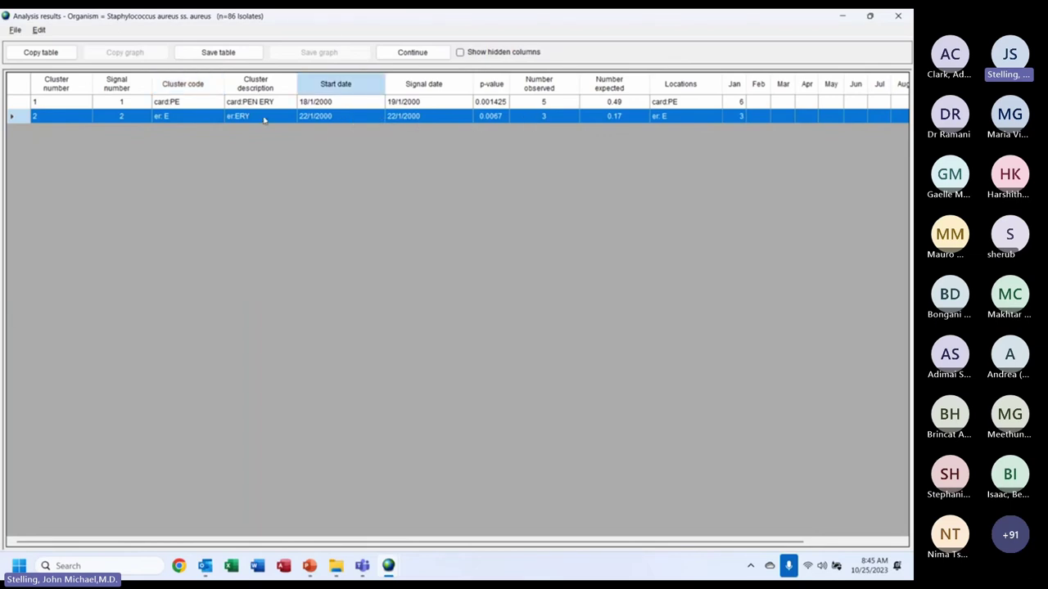
pyautogui.click(483, 123)
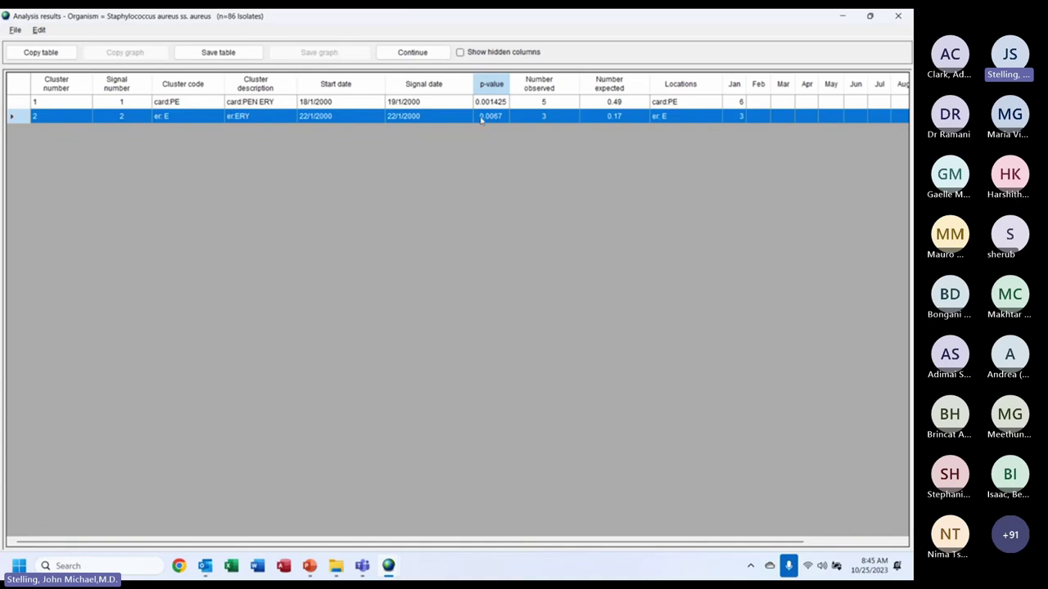
# Review the cluster recurrence intervals and the isolate listing for clusters 1 and 2, including antibiotic results, and finish the analysis.
pyautogui.click(412, 53)
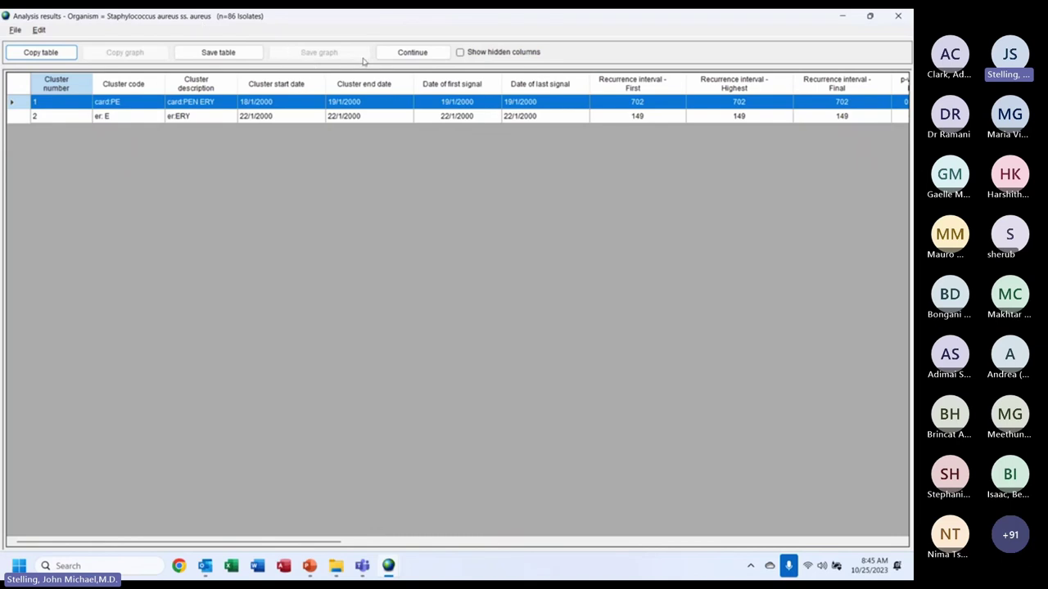
pyautogui.click(407, 55)
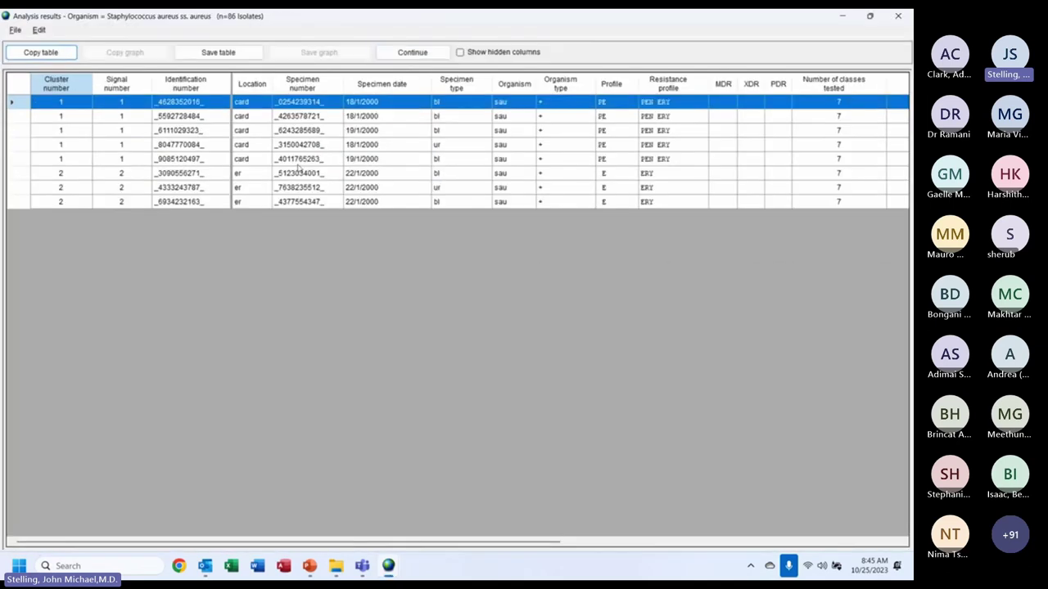
pyautogui.moveTo(278, 160); pyautogui.dragTo(292, 149)
pyautogui.hotkey('shift', 'Up')
pyautogui.hotkey('shift', 'Up')
pyautogui.hotkey('shift', 'Up')
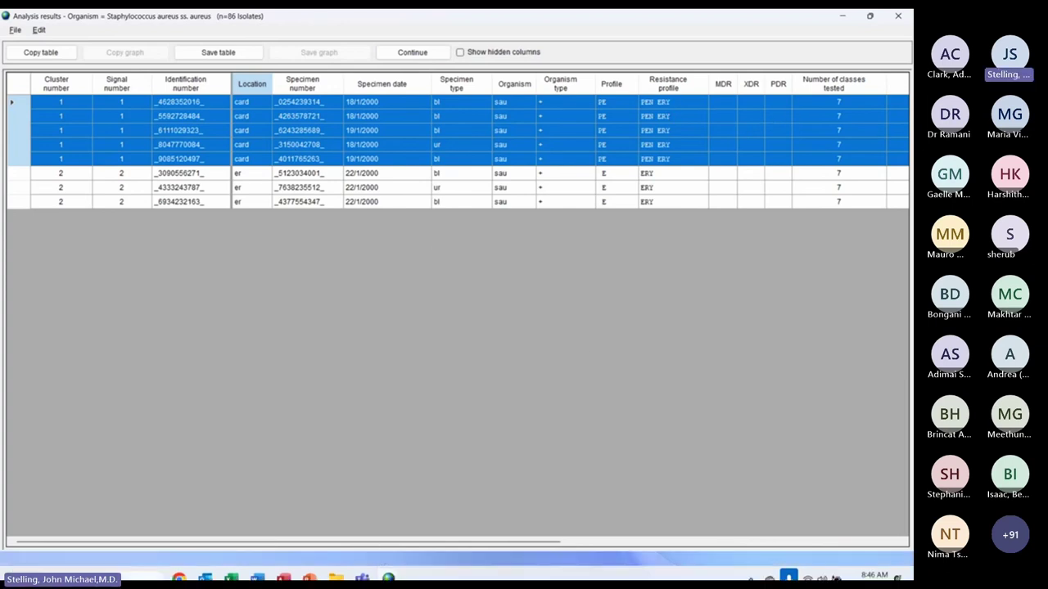
pyautogui.rightClick(483, 543)
pyautogui.moveTo(538, 546); pyautogui.dragTo(878, 544)
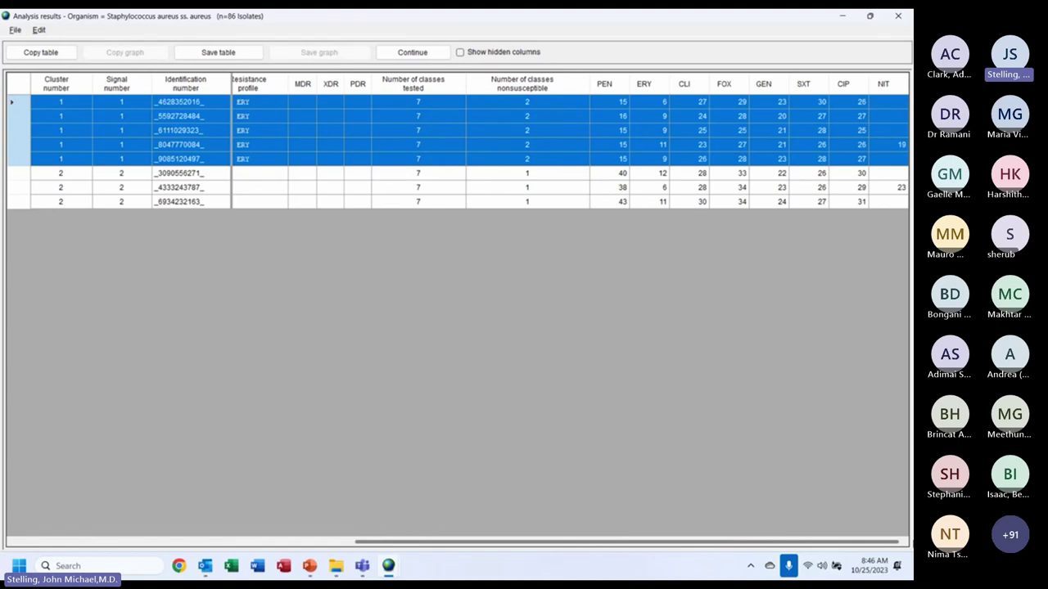
pyautogui.hscroll(-10, 458, 147)
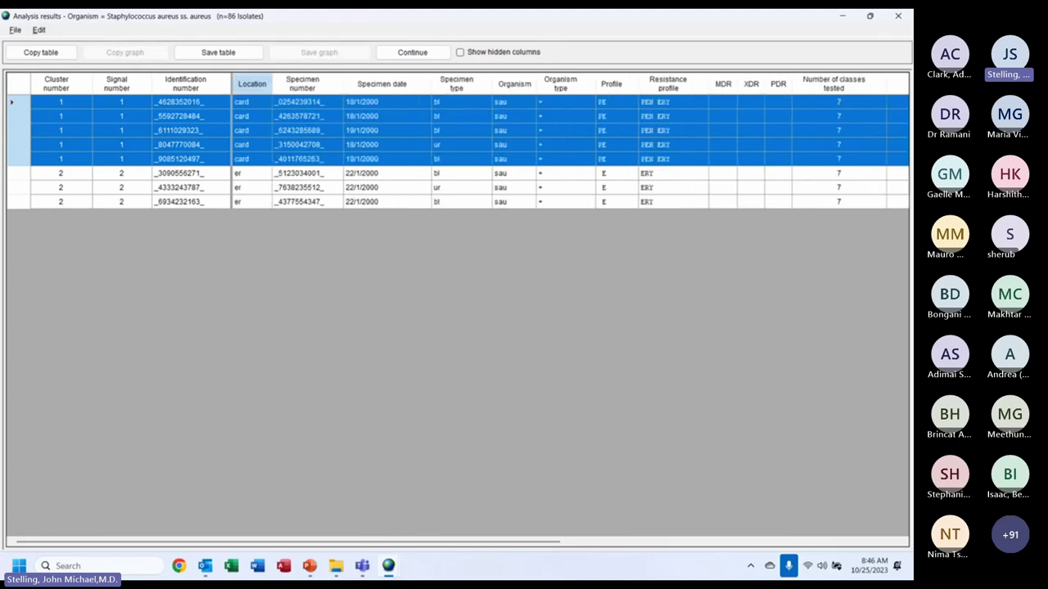
pyautogui.click(381, 173)
pyautogui.hotkey('shift', 'Up')
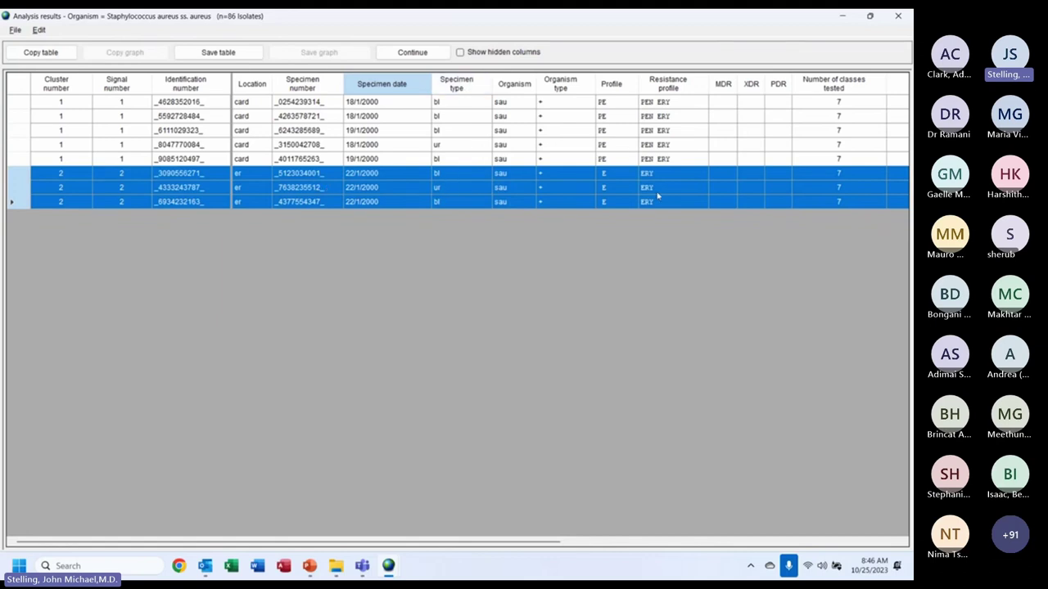
pyautogui.click(412, 52)
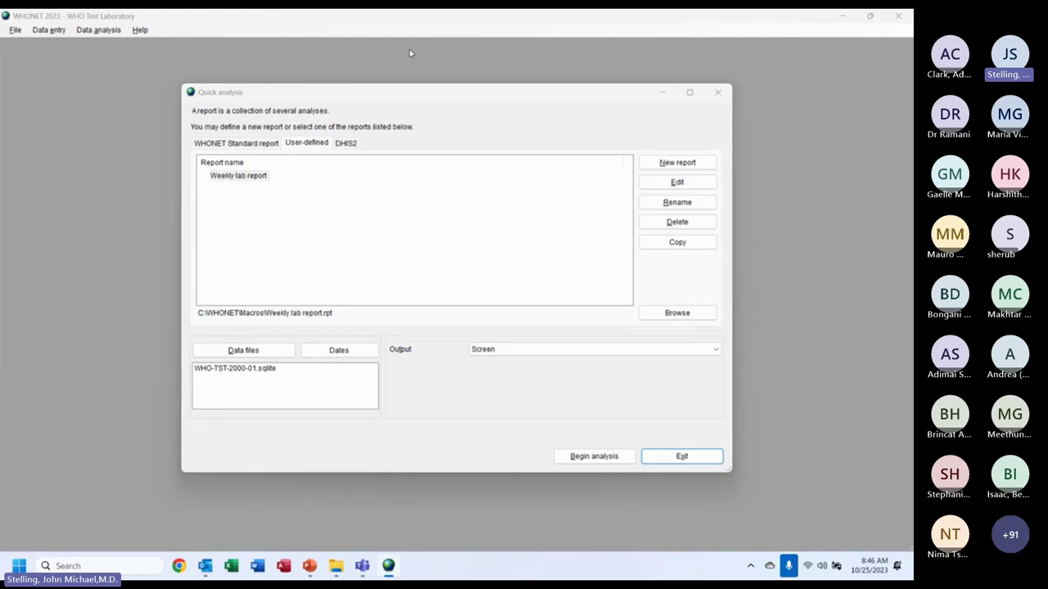
# Edit the Weekly lab report and add the S. aureus clusters macro and the %RIS for sau, eco, kpn, pae, SAL macro.
pyautogui.click(677, 183)
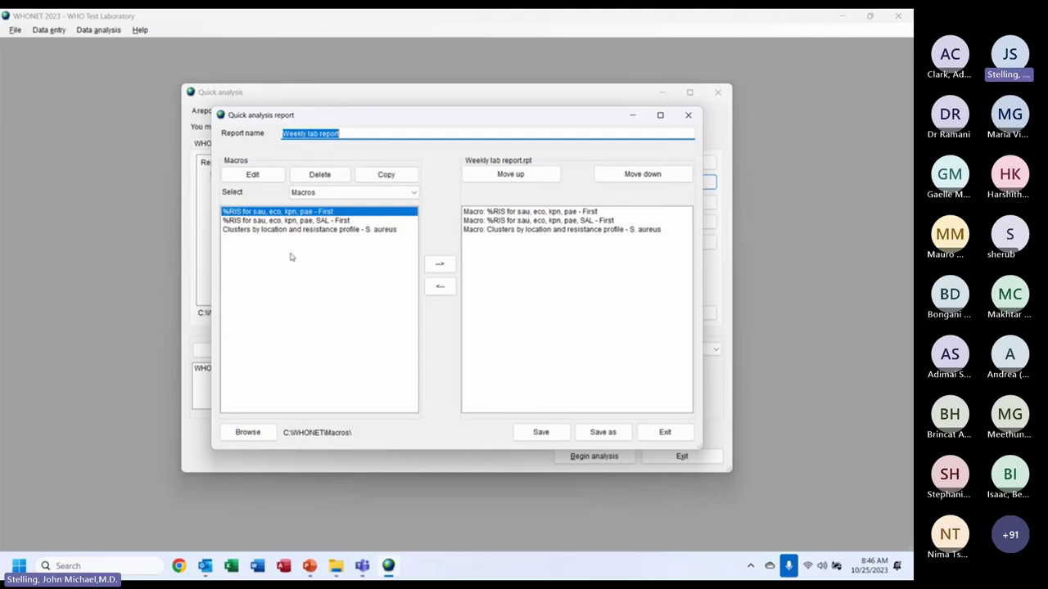
pyautogui.click(287, 222)
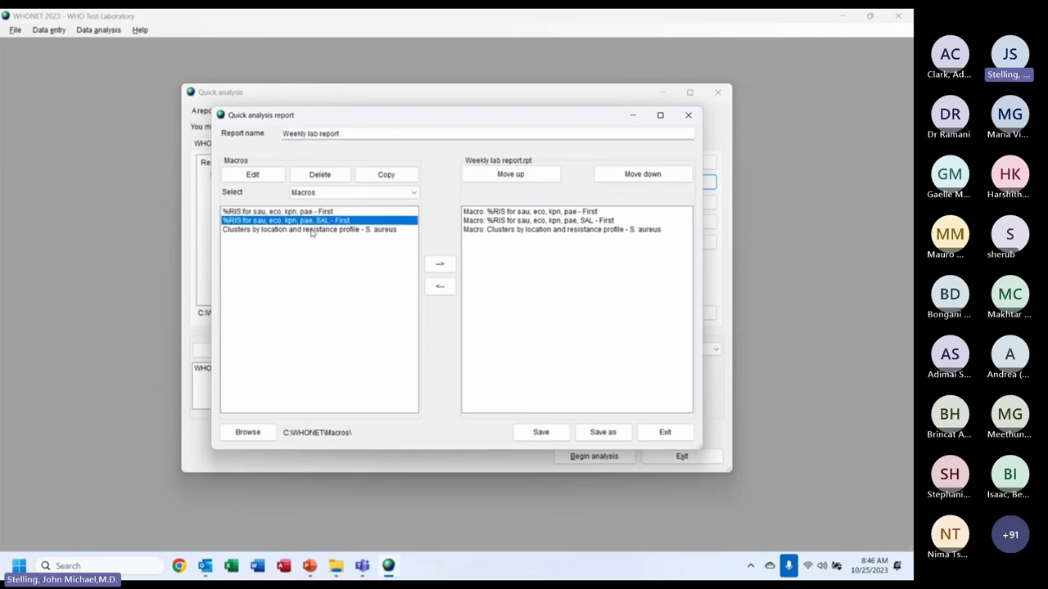
pyautogui.doubleClick(311, 232)
pyautogui.doubleClick(338, 222)
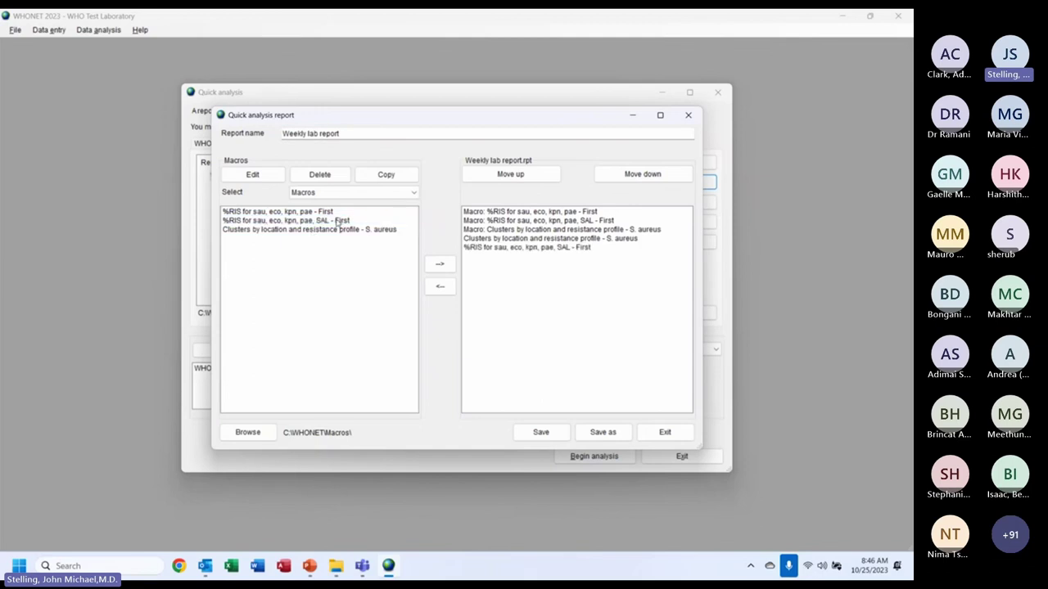
# Look through the analyses included in the Weekly lab report and exit the report editor without saving the changes.
pyautogui.click(548, 211)
pyautogui.press('Down')
pyautogui.press('Down')
pyautogui.press('Down')
pyautogui.press('Down')
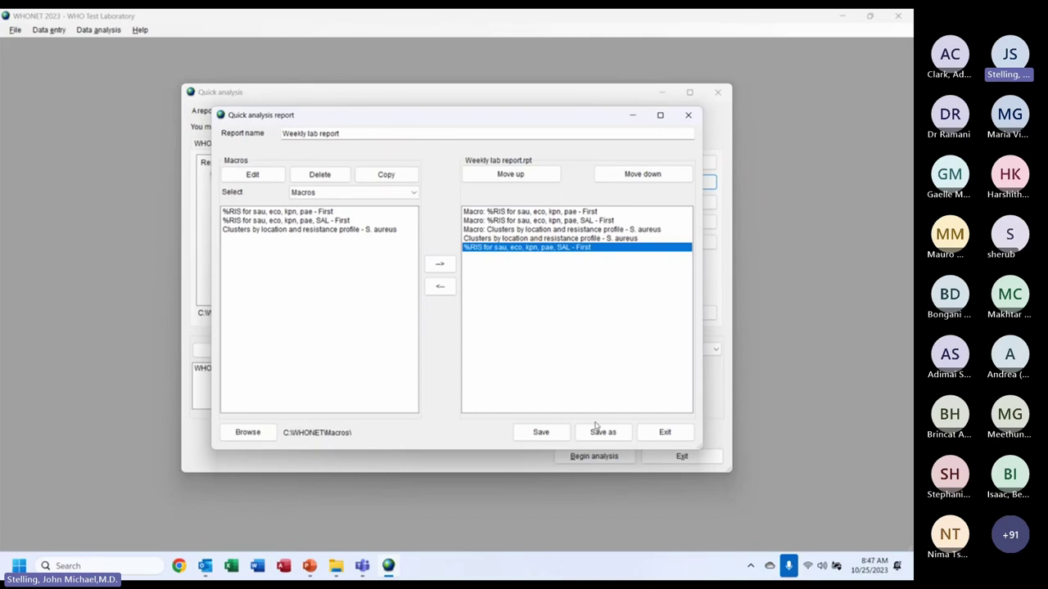
pyautogui.click(664, 432)
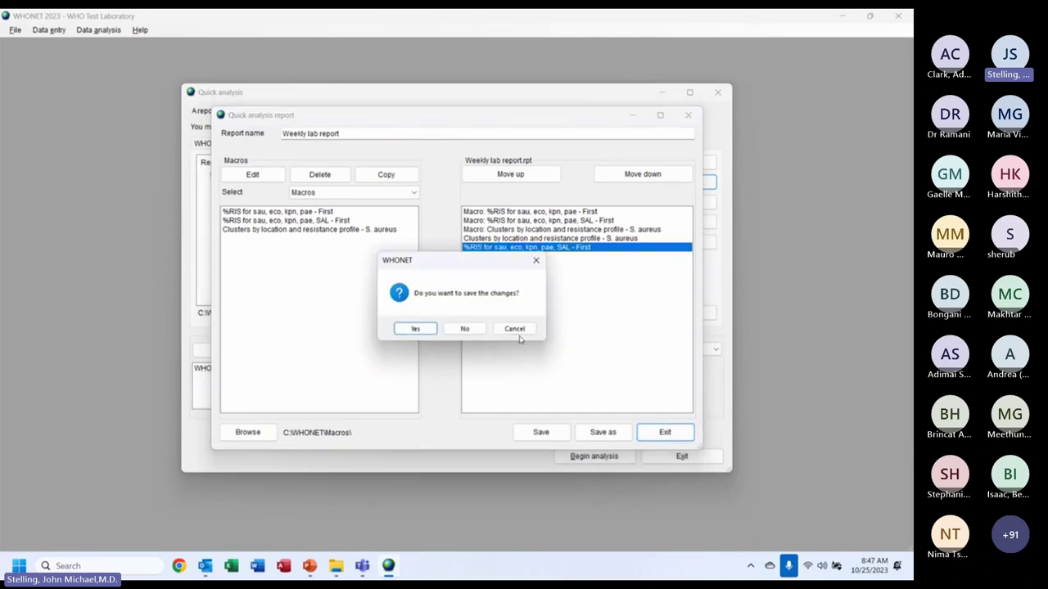
pyautogui.click(467, 328)
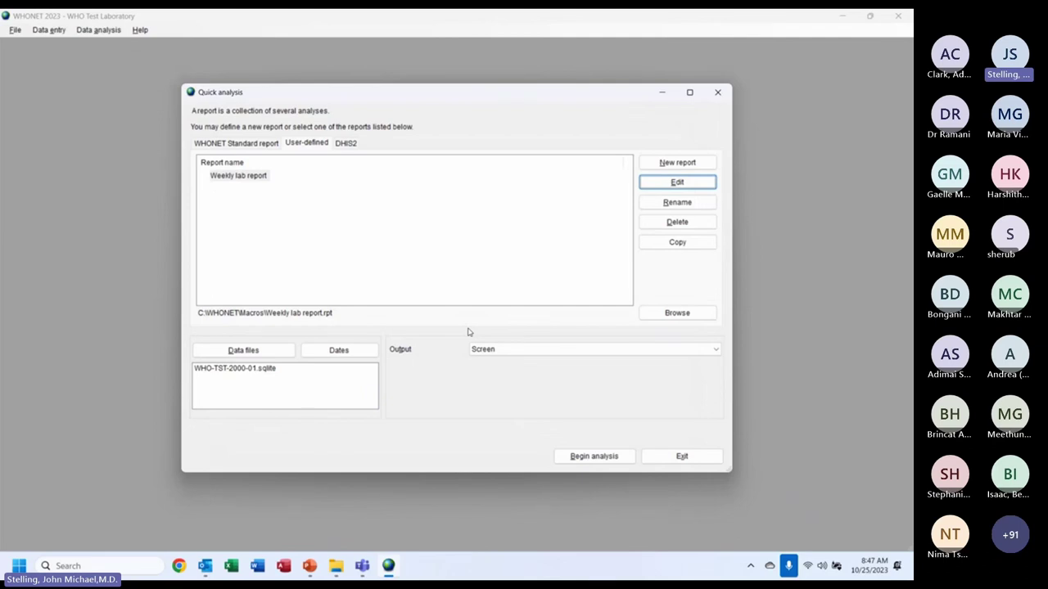
pyautogui.hotkey('alt', 'Tab')
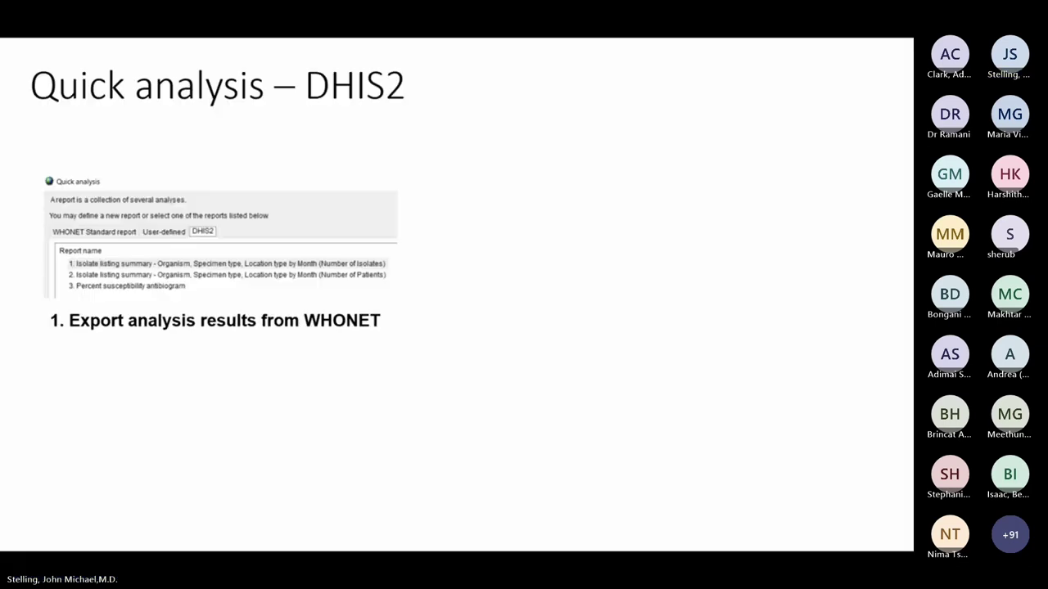
pyautogui.press('Right')
pyautogui.press('Right')
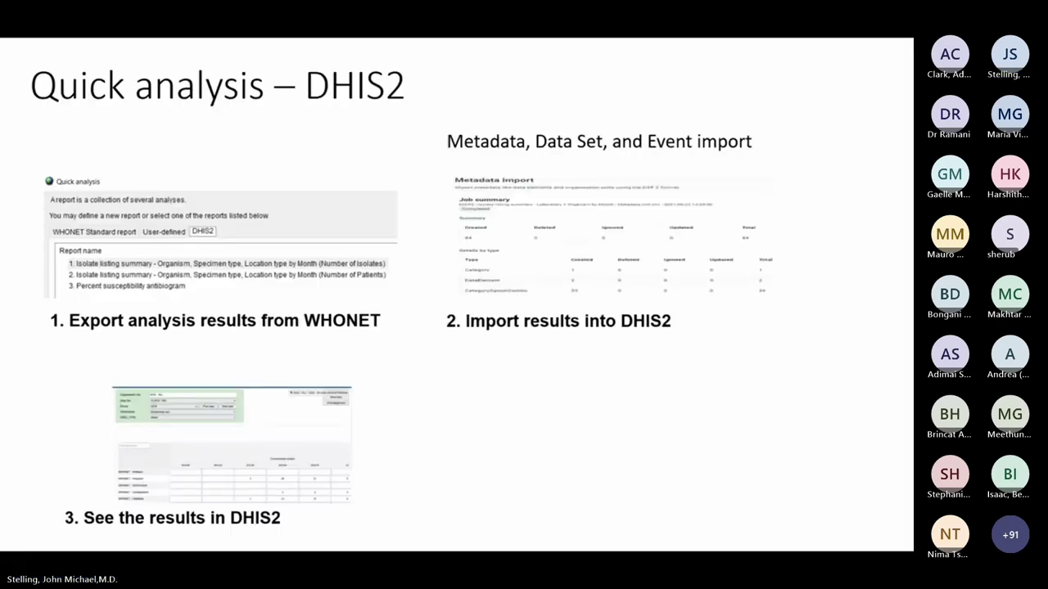
pyautogui.press('Right')
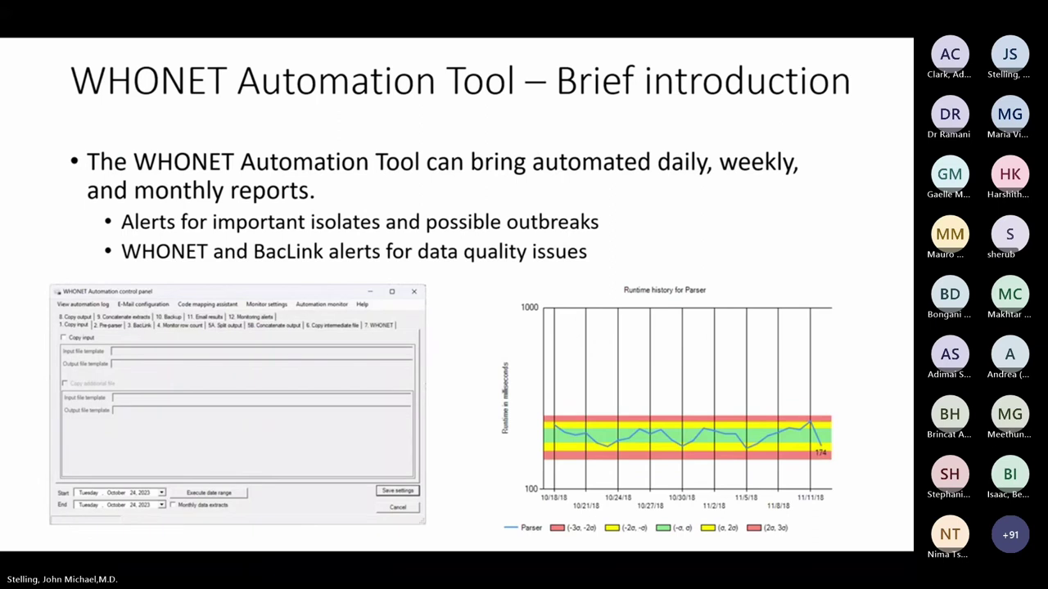
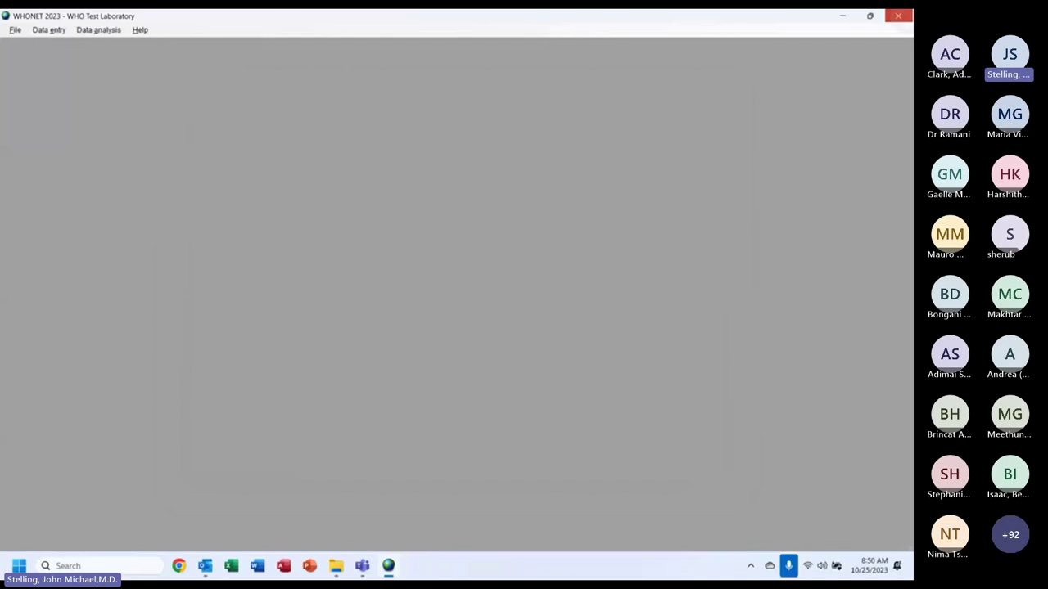
# Close WHONET, open the WHONET Automation Tool and move its control panel clear of the desktop icons.
pyautogui.click(898, 15)
pyautogui.press('super')
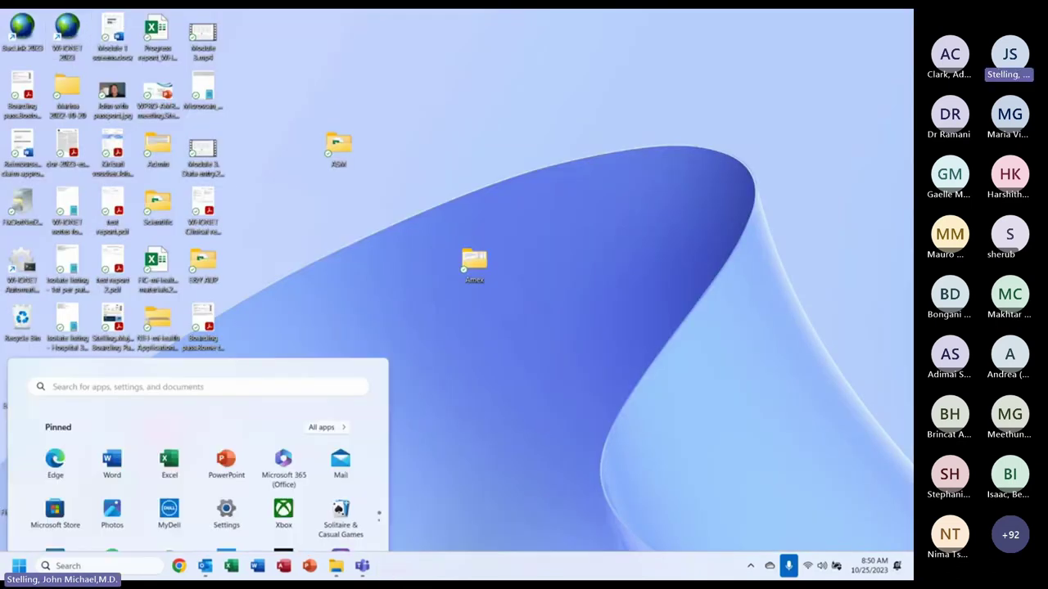
pyautogui.write('WHONET AU')
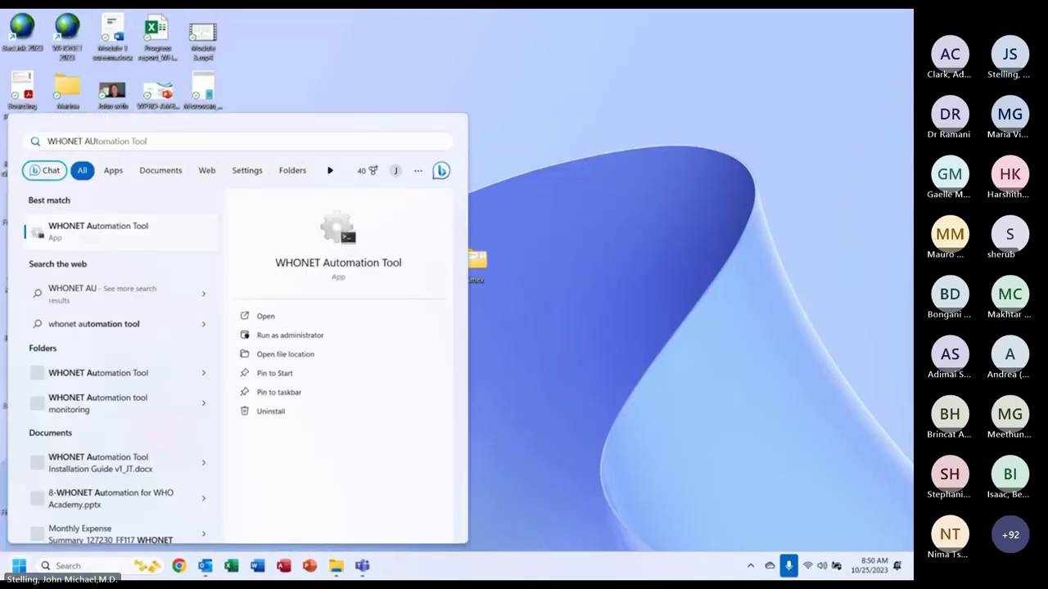
pyautogui.press('Return')
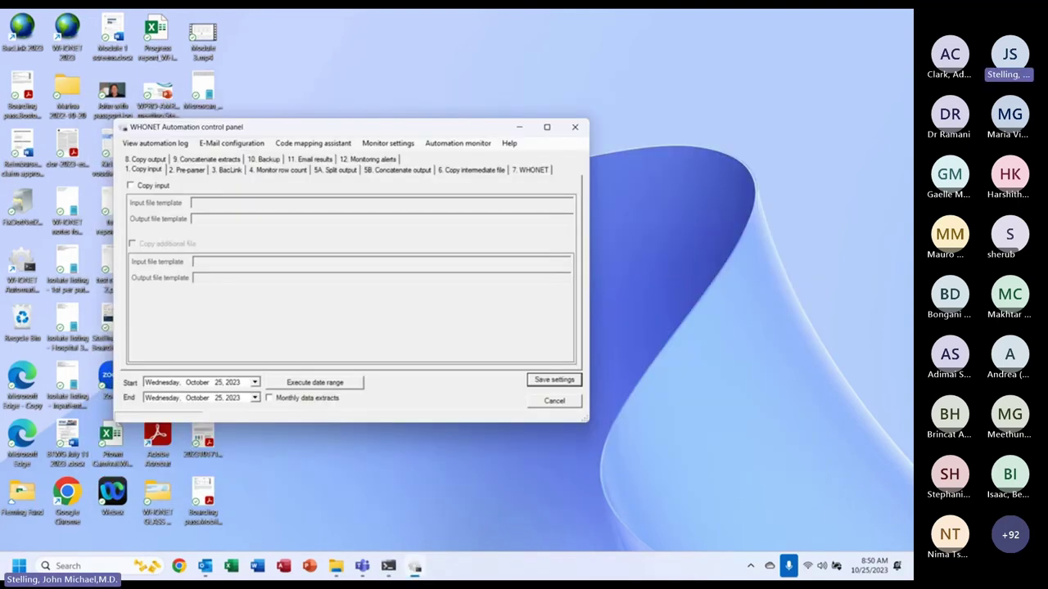
pyautogui.moveTo(328, 126); pyautogui.dragTo(499, 82)
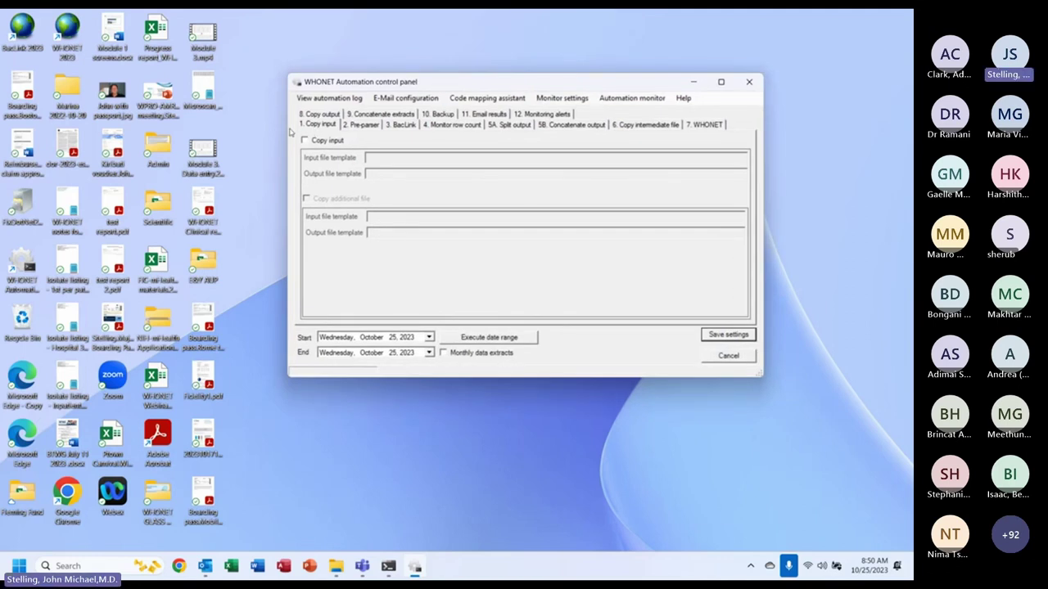
# Examine the automation settings for stages 1 to 7, from Copy input through BacLink, row count, split and concatenate output to WHONET.
pyautogui.hotkey('ctrl', 'Tab')
pyautogui.hotkey('ctrl', 'Tab')
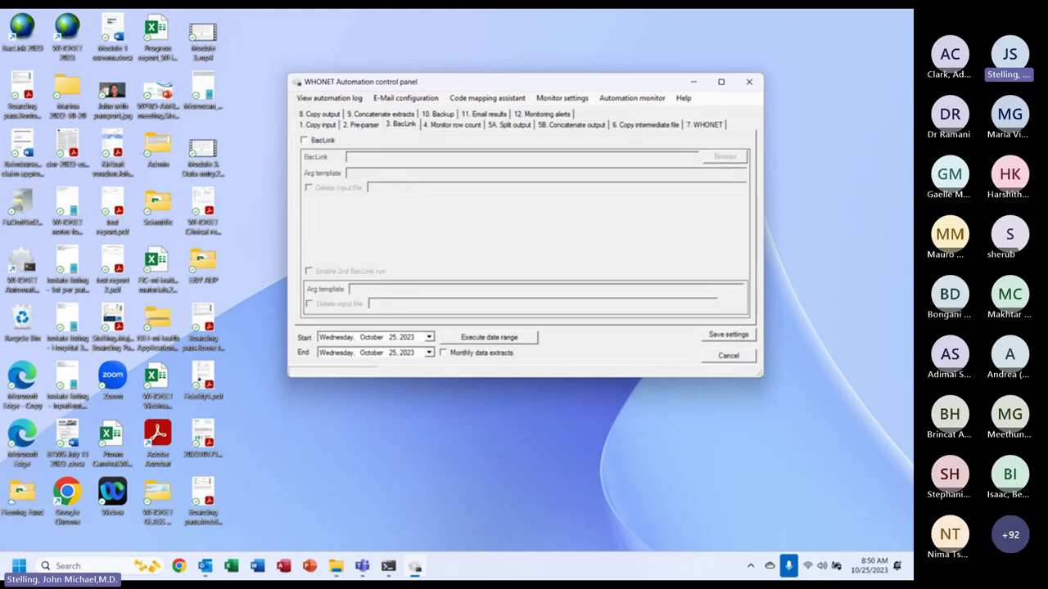
pyautogui.hotkey('ctrl', 'Tab')
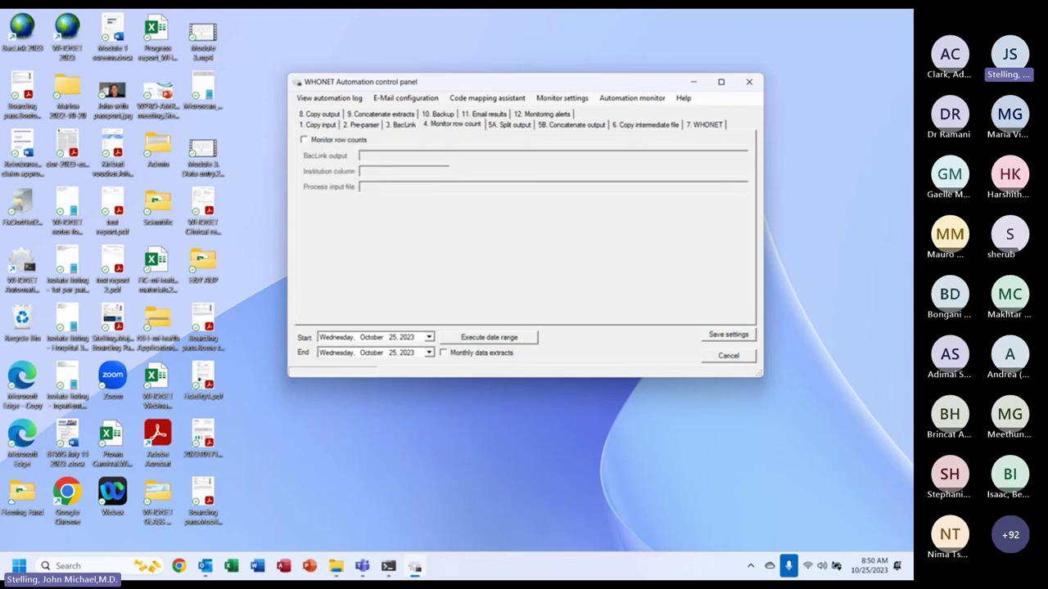
pyautogui.hotkey('ctrl', 'Tab')
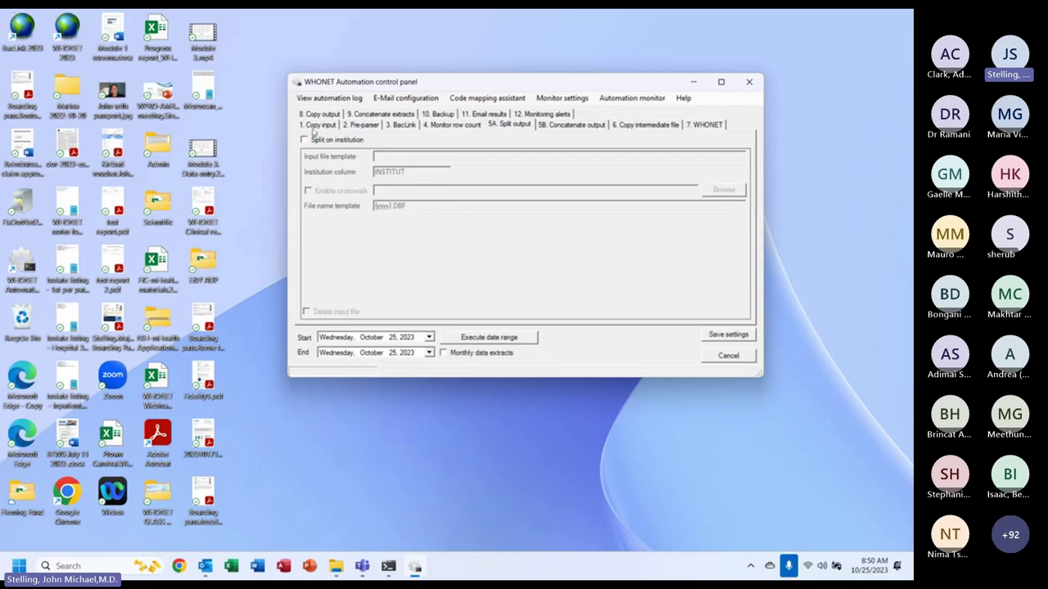
pyautogui.click(314, 126)
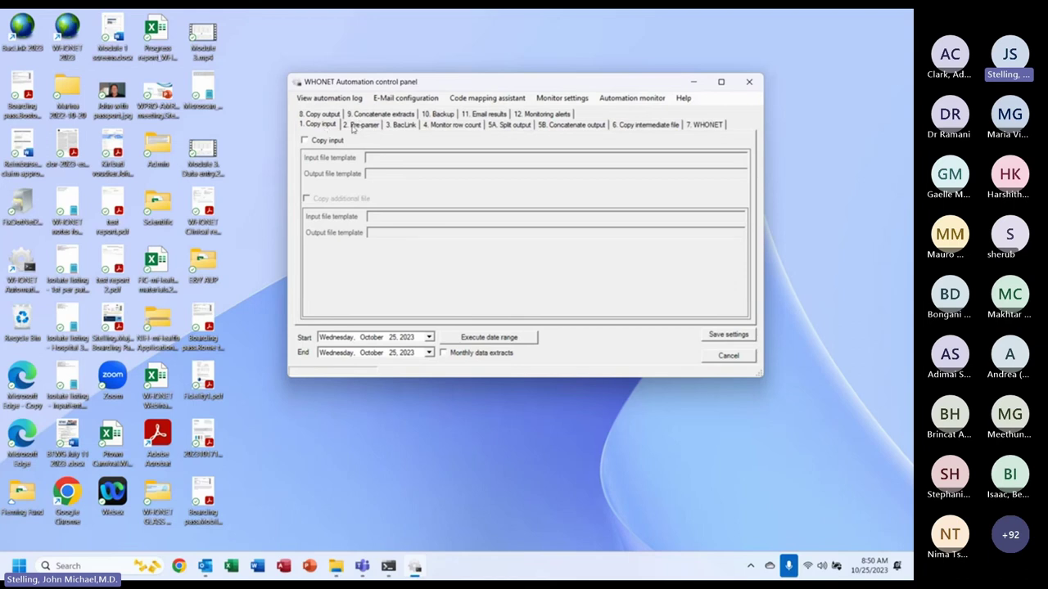
pyautogui.click(358, 126)
pyautogui.click(398, 126)
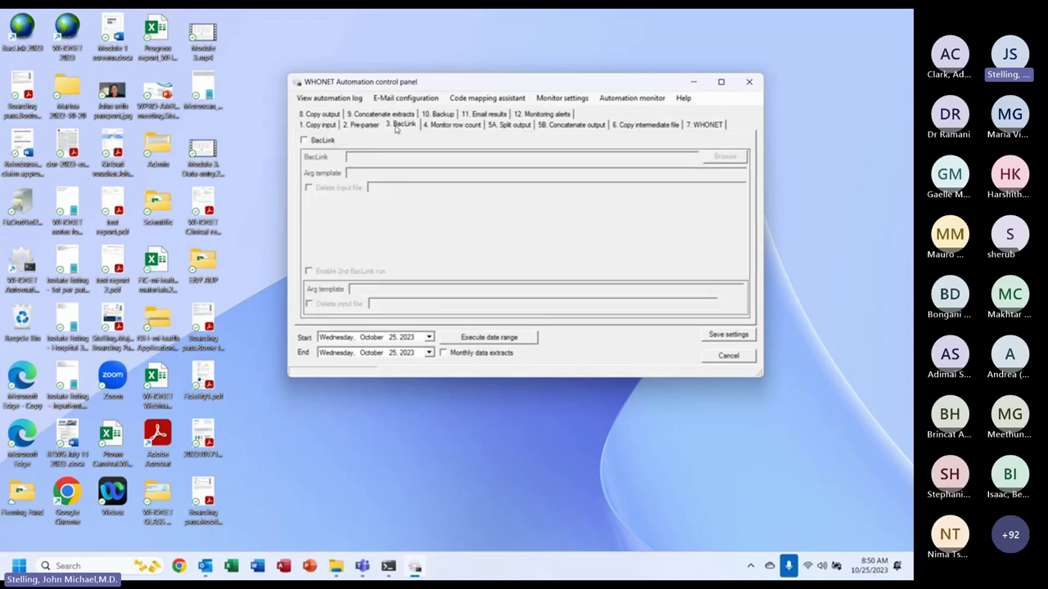
pyautogui.click(444, 125)
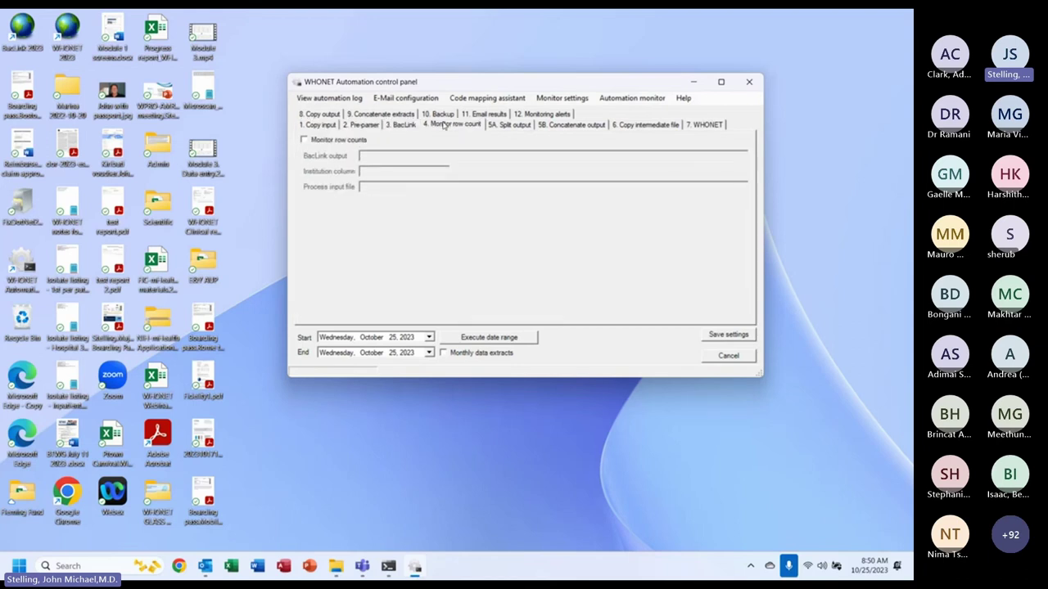
pyautogui.click(511, 126)
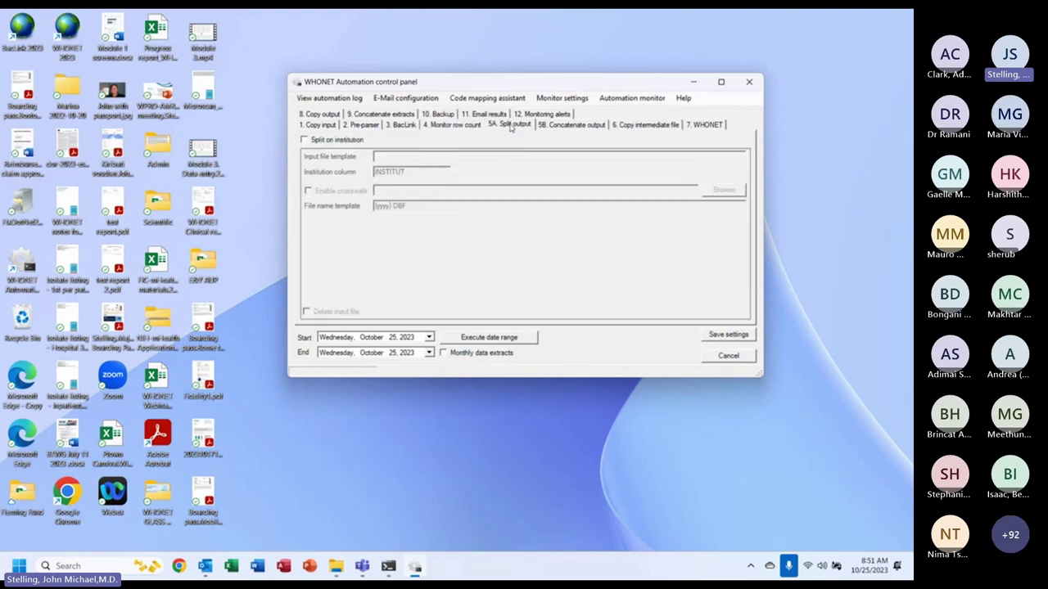
pyautogui.click(571, 125)
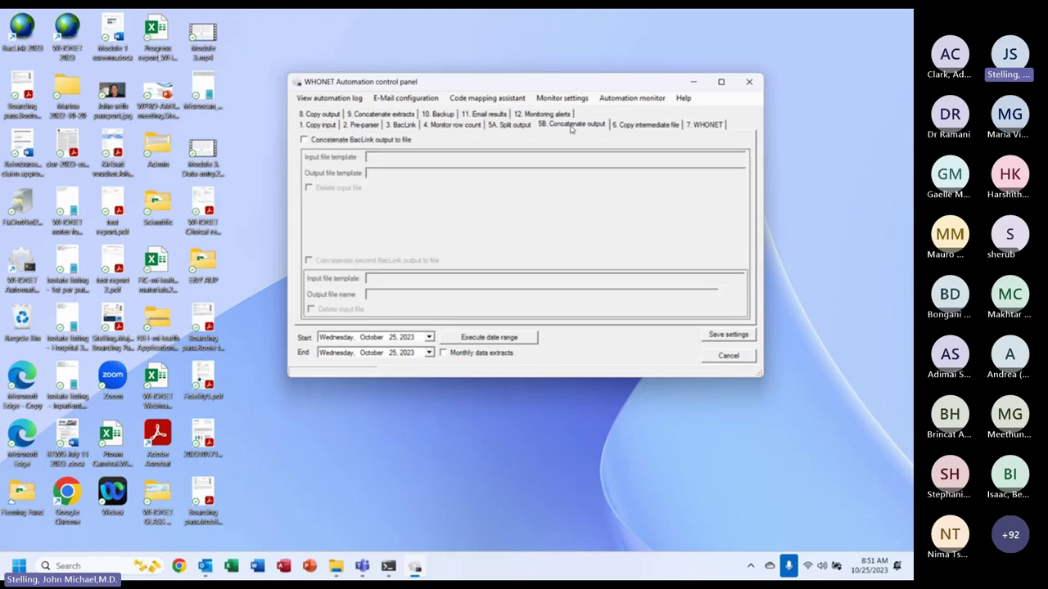
pyautogui.click(644, 126)
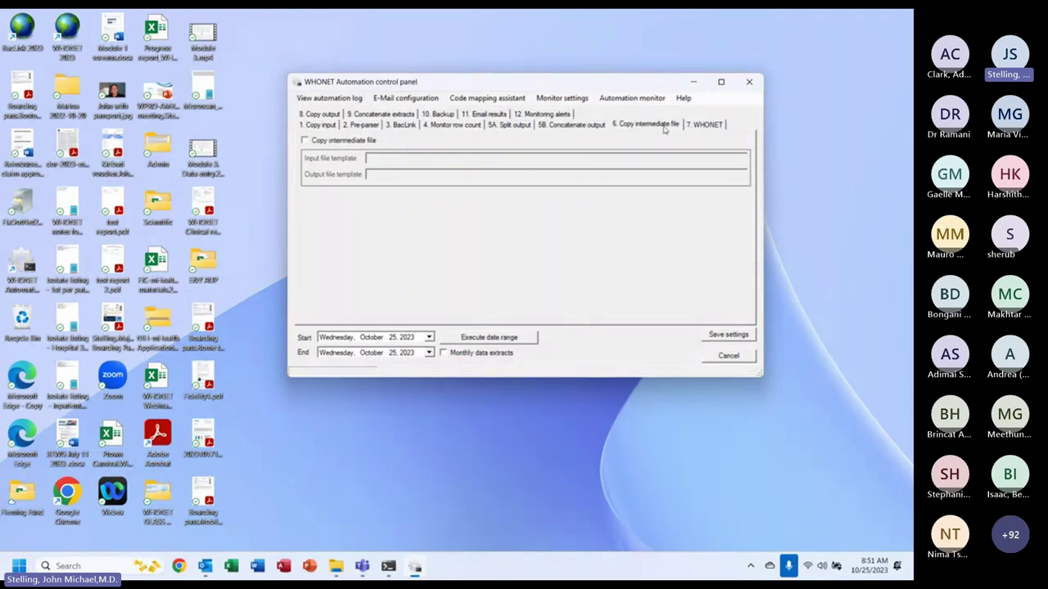
pyautogui.click(707, 125)
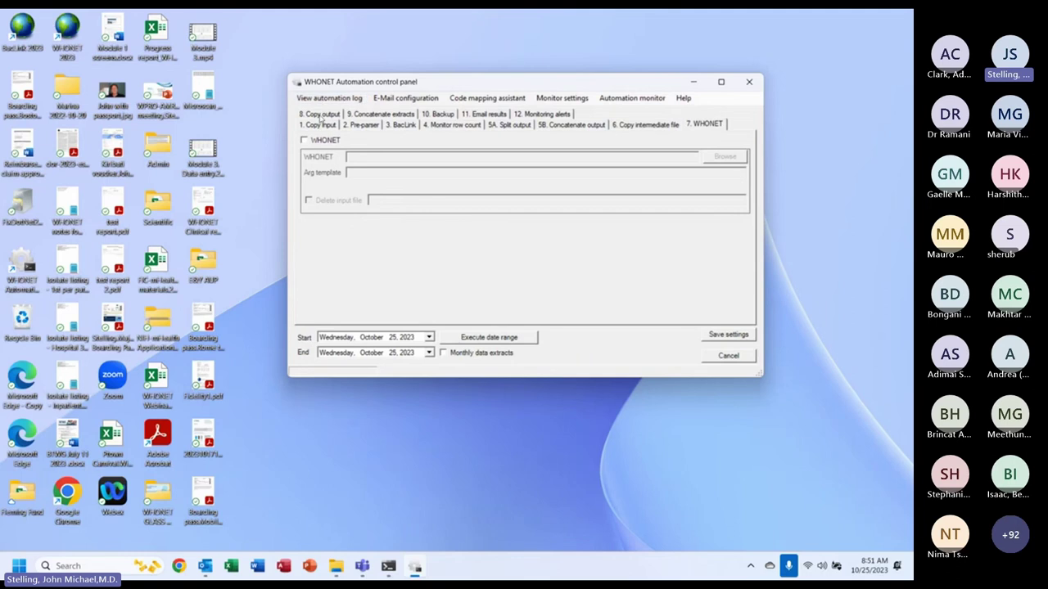
# Examine the automation settings for stages 8 to 12, from Copy output to Monitoring alerts, and close the control panel.
pyautogui.click(319, 115)
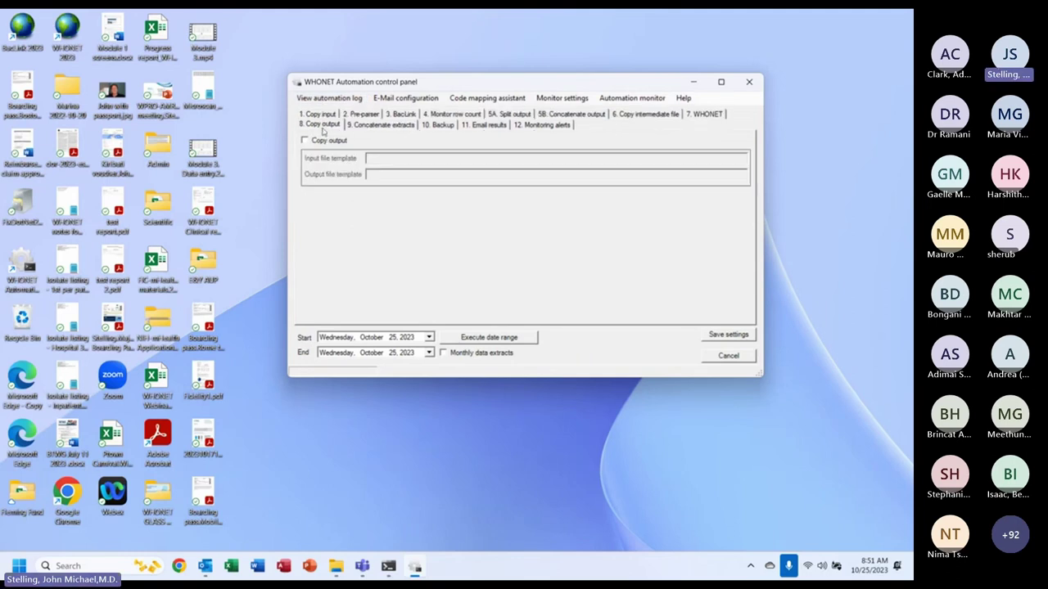
pyautogui.click(382, 127)
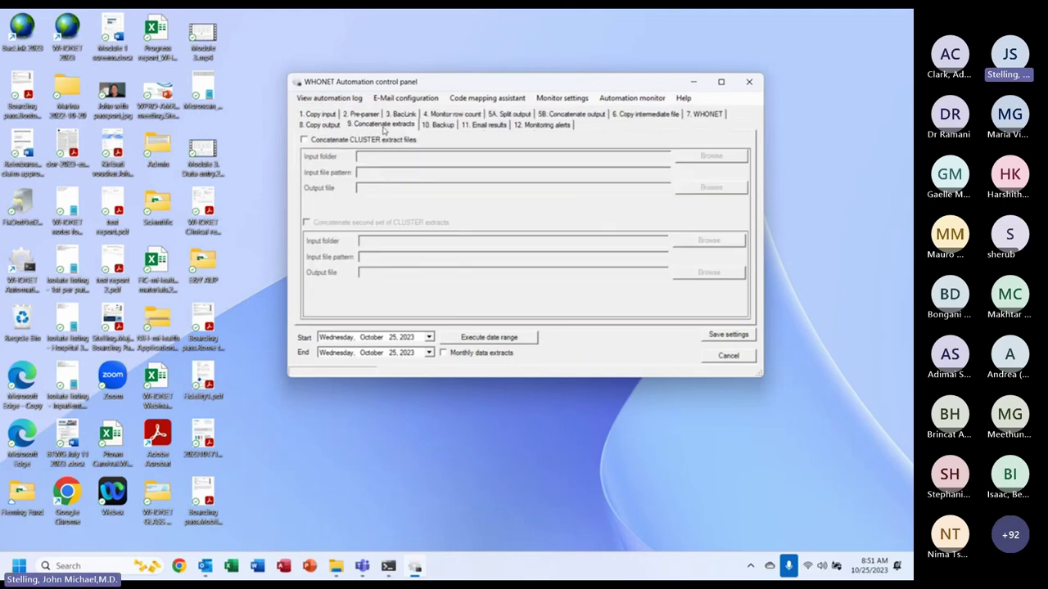
pyautogui.click(439, 127)
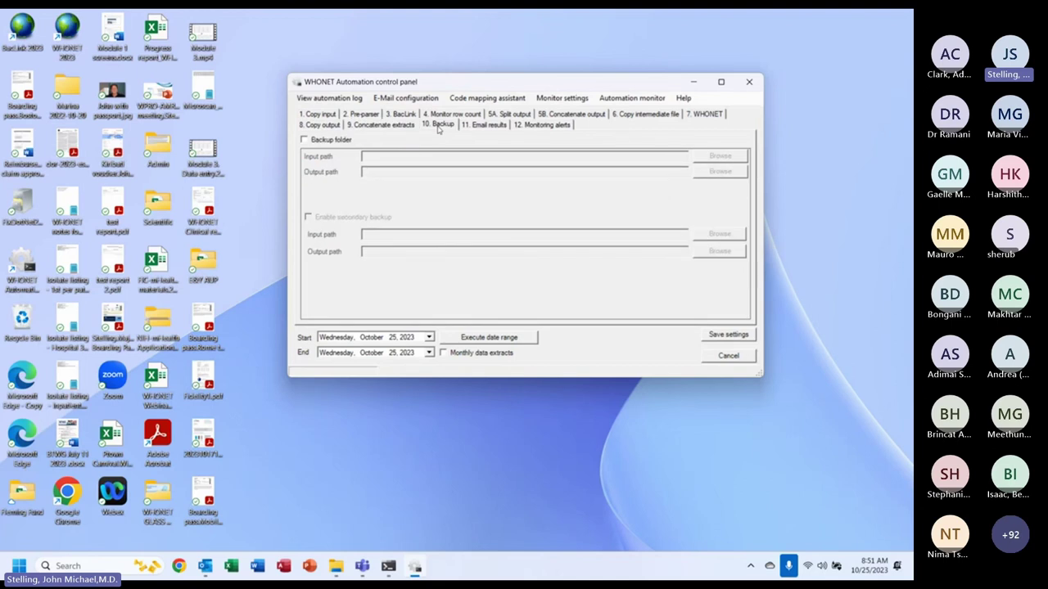
pyautogui.click(493, 126)
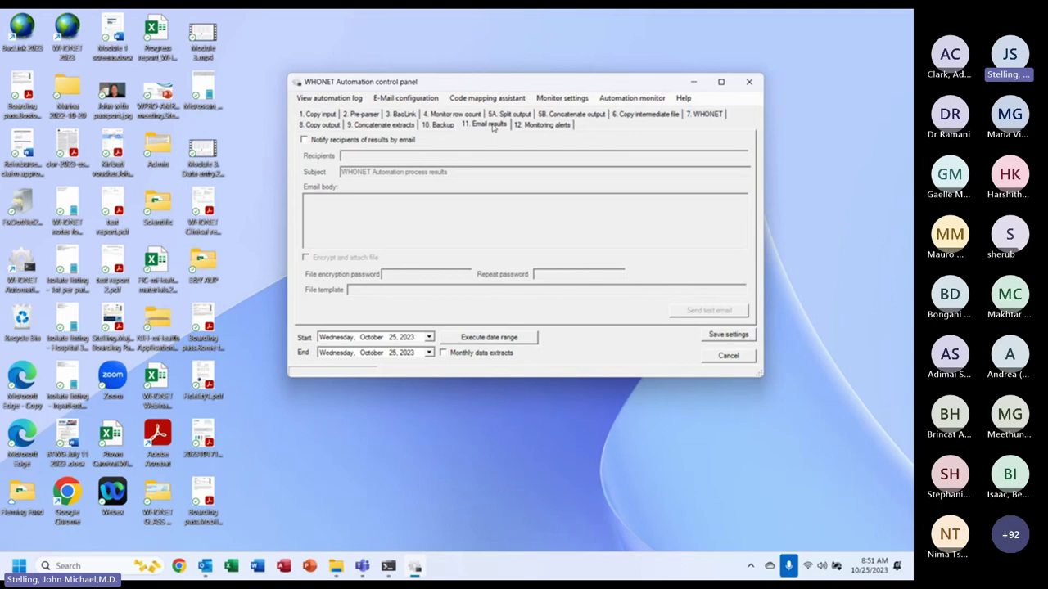
pyautogui.click(529, 126)
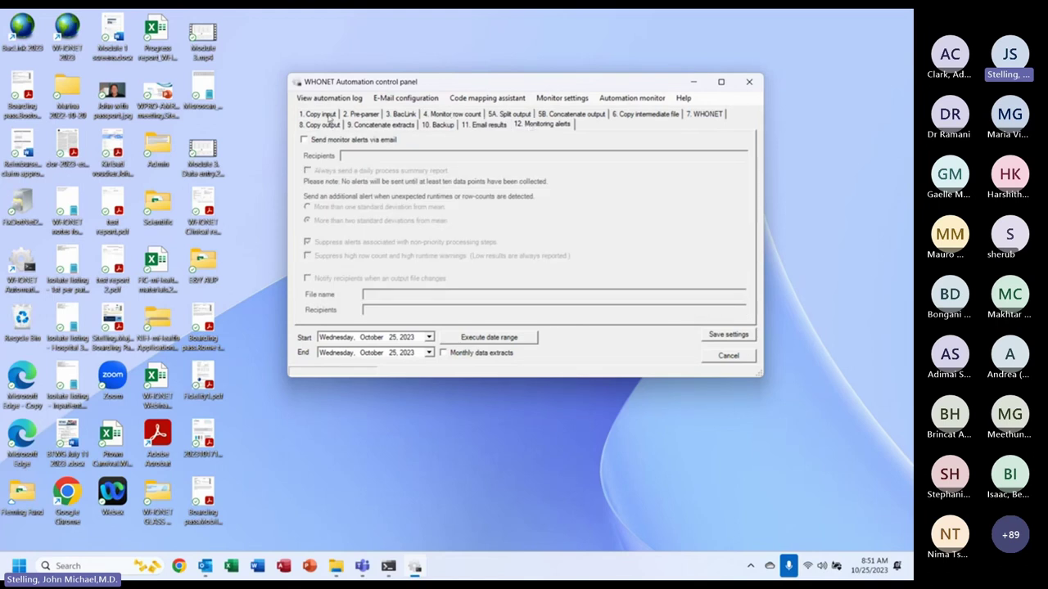
pyautogui.click(328, 115)
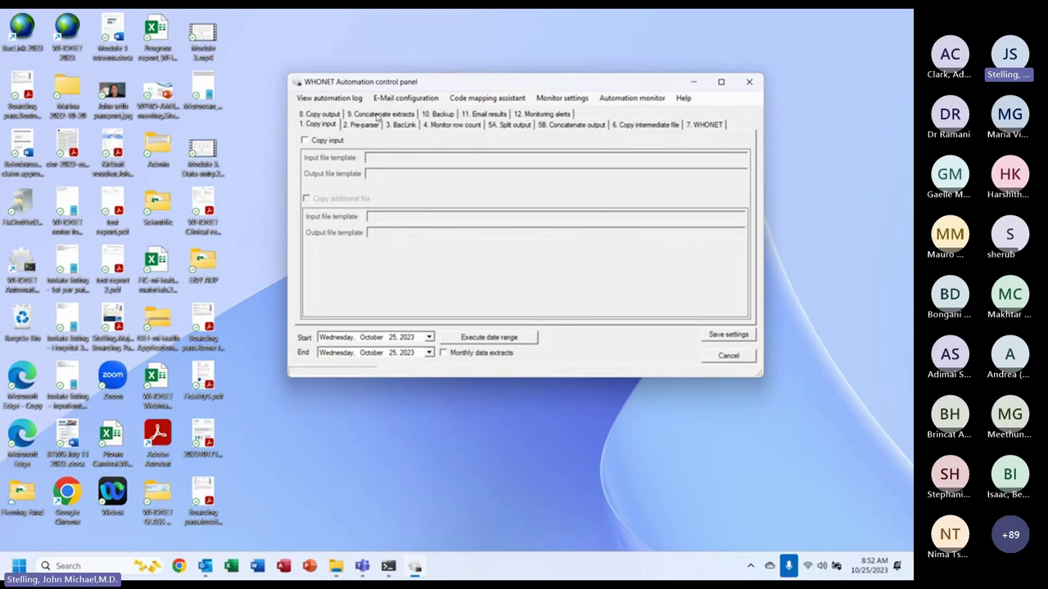
pyautogui.hotkey('alt', 'F4')
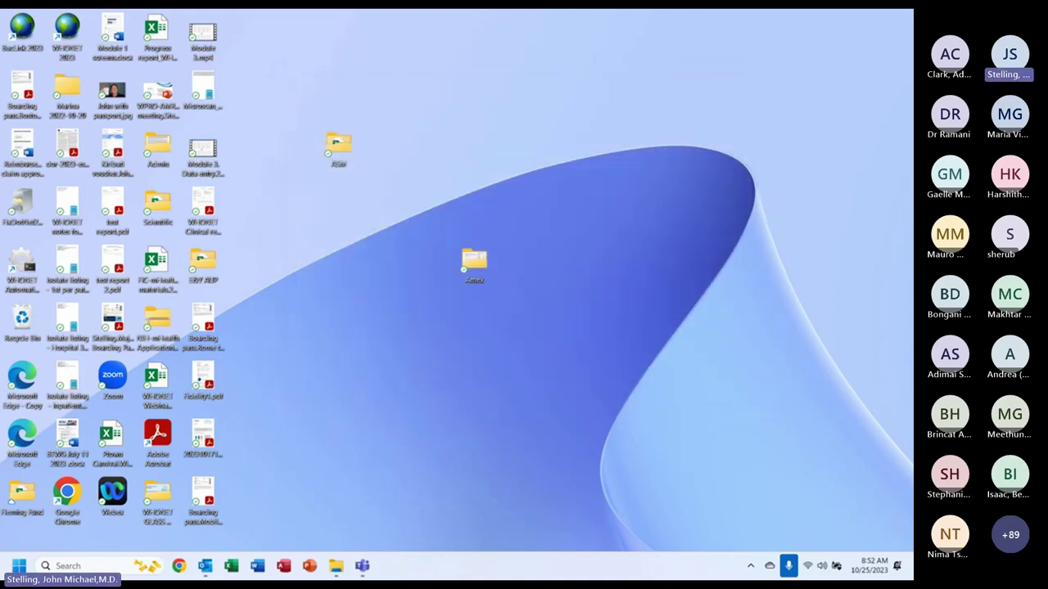
# Open Google Chrome and search PubMed for "whonet".
pyautogui.click(179, 566)
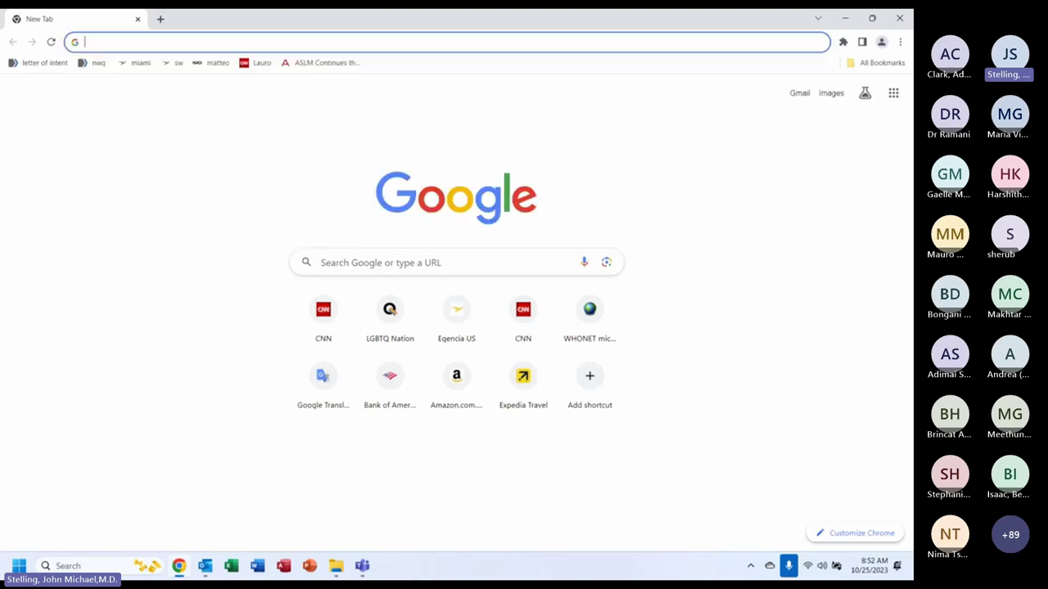
pyautogui.write('pub')
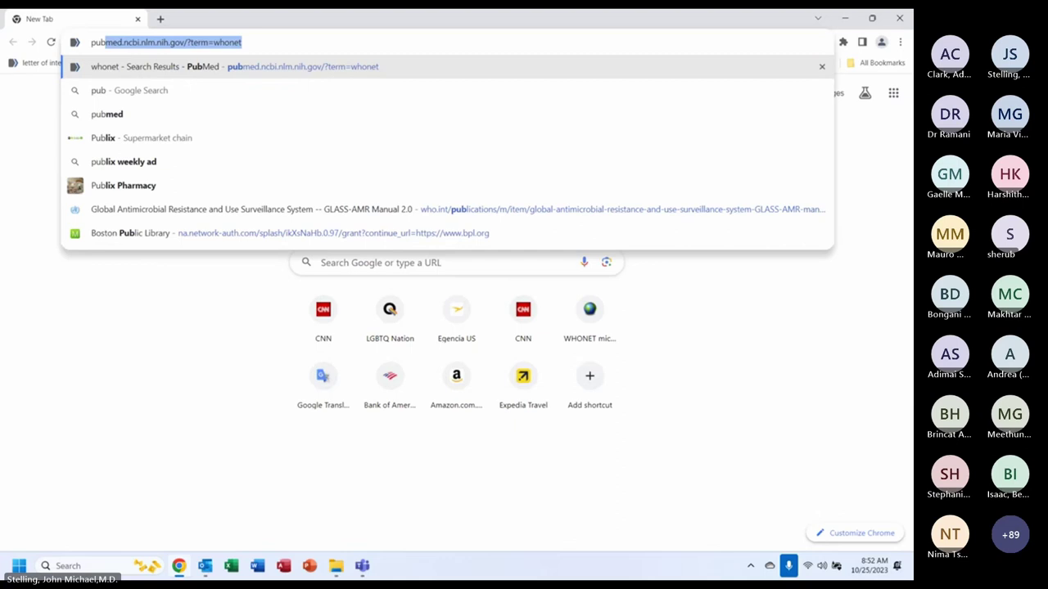
pyautogui.press('Return')
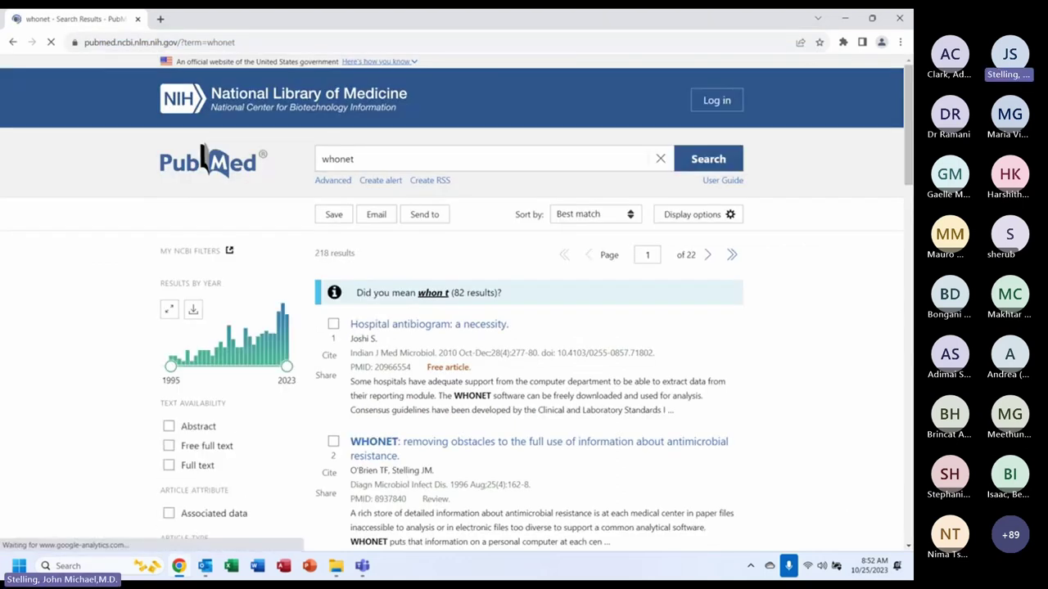
pyautogui.click(416, 157)
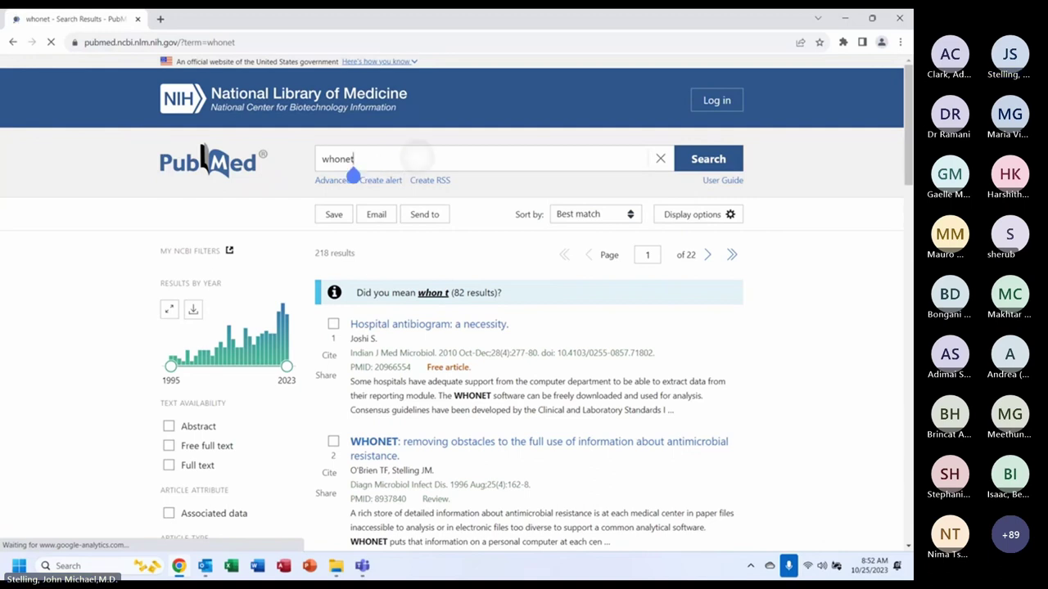
pyautogui.press('BackSpace')
pyautogui.press('BackSpace')
pyautogui.press('BackSpace')
pyautogui.press('BackSpace')
pyautogui.press('BackSpace')
pyautogui.press('BackSpace')
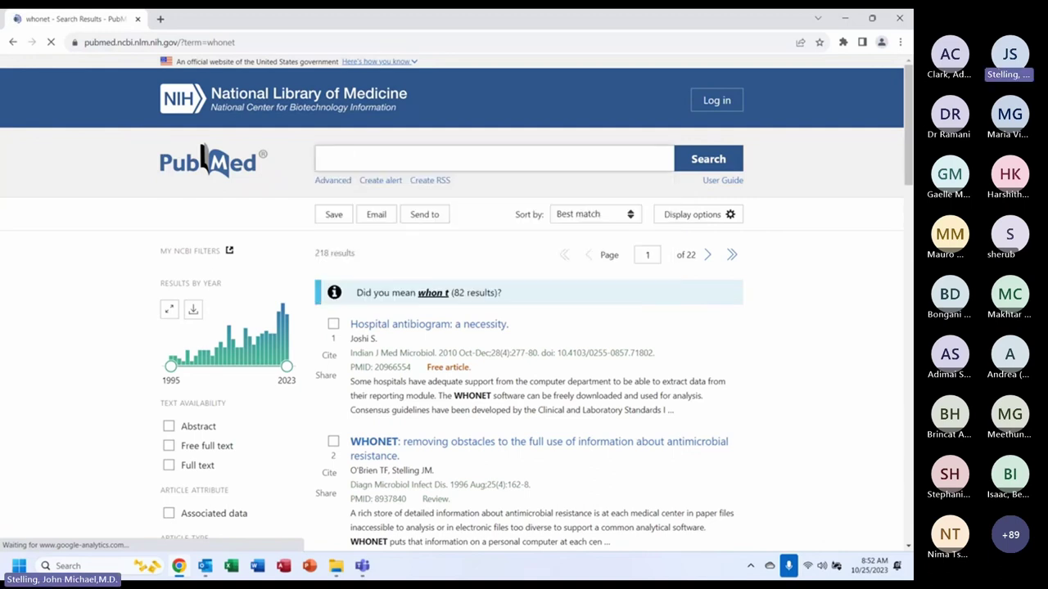
pyautogui.write('w')
pyautogui.click(380, 180)
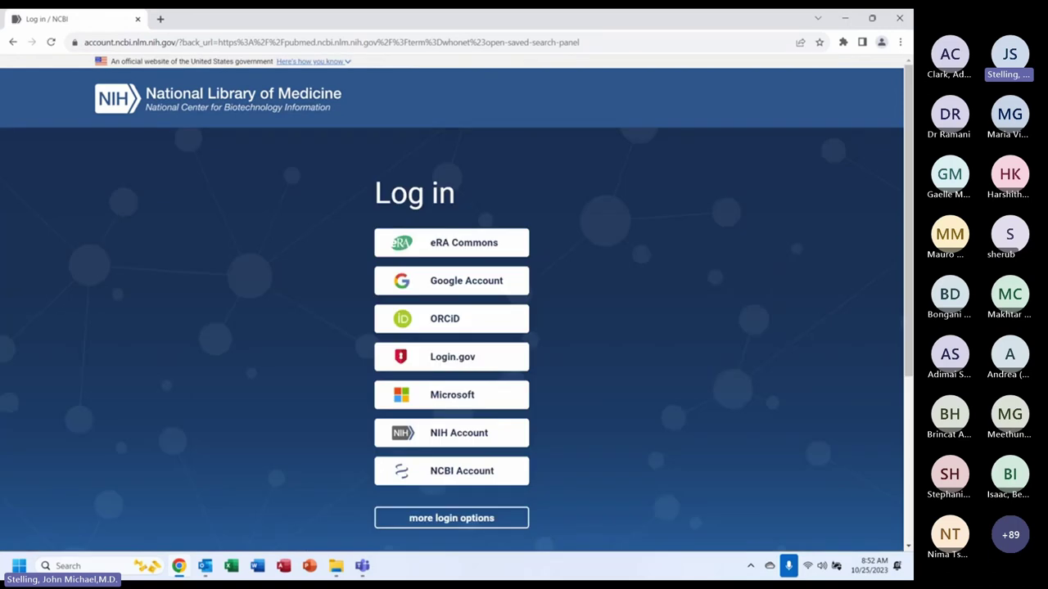
pyautogui.hotkey('alt', 'Left')
# Replace the PubMed query with the author's surname plus "resistance" and run the search.
pyautogui.click(350, 164)
pyautogui.write('st')
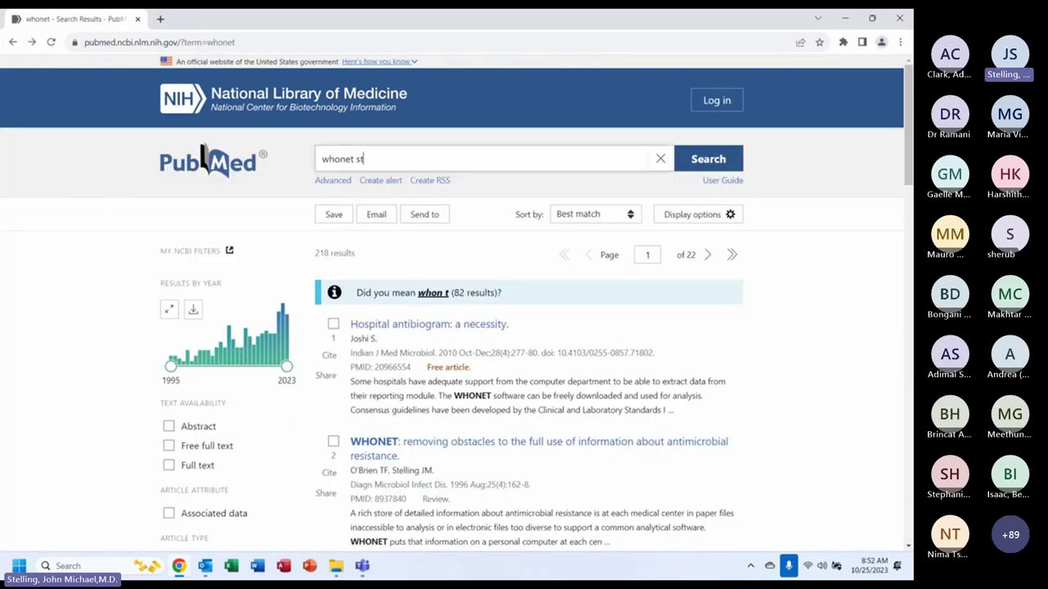
pyautogui.write('elling')
pyautogui.doubleClick(373, 159)
pyautogui.hotkey('ctrl', 'a')
pyautogui.write('stelling ')
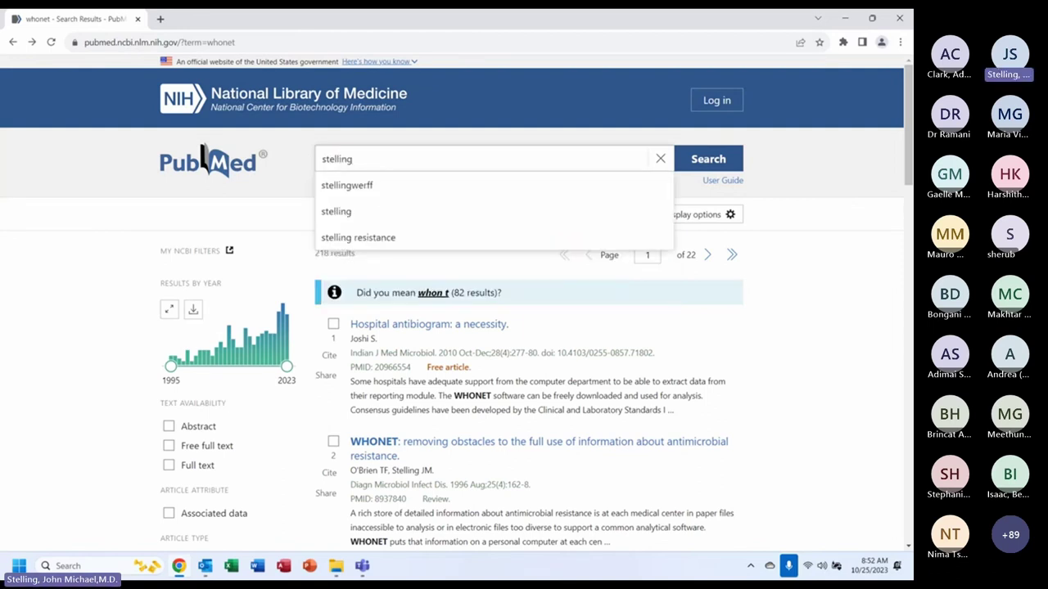
pyautogui.write('resistance')
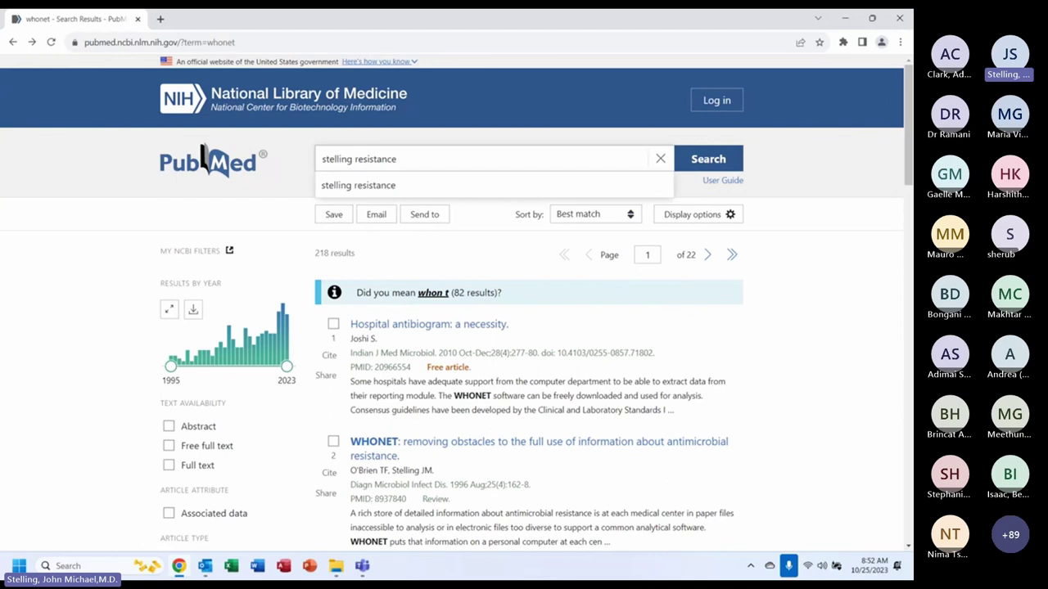
pyautogui.press('Return')
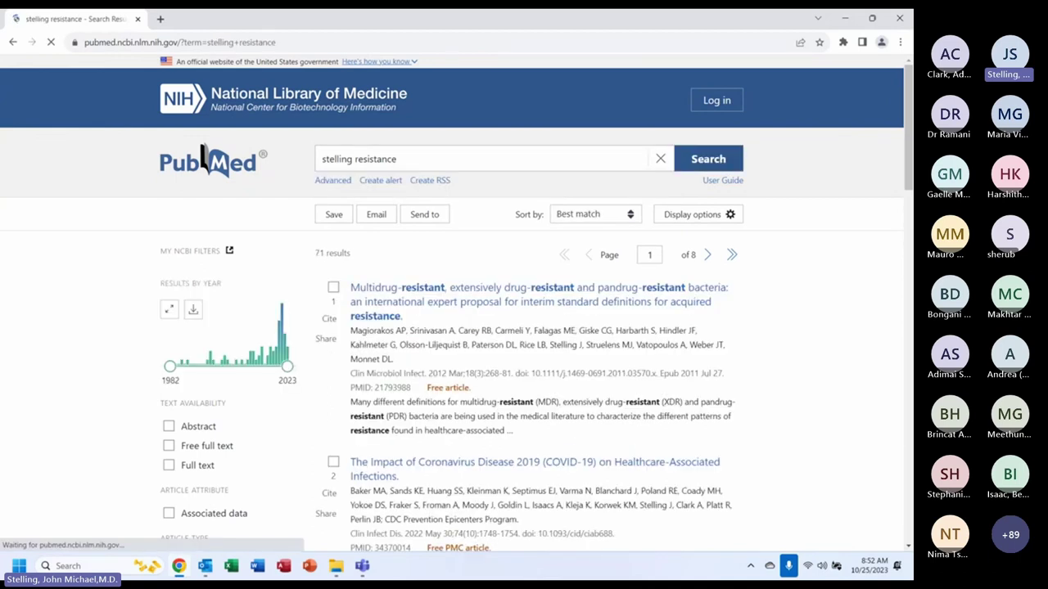
# Narrow the author's PubMed search by inserting "antimicrobial" before "resistance" and run it again.
pyautogui.click(355, 159)
pyautogui.write('antimid4o')
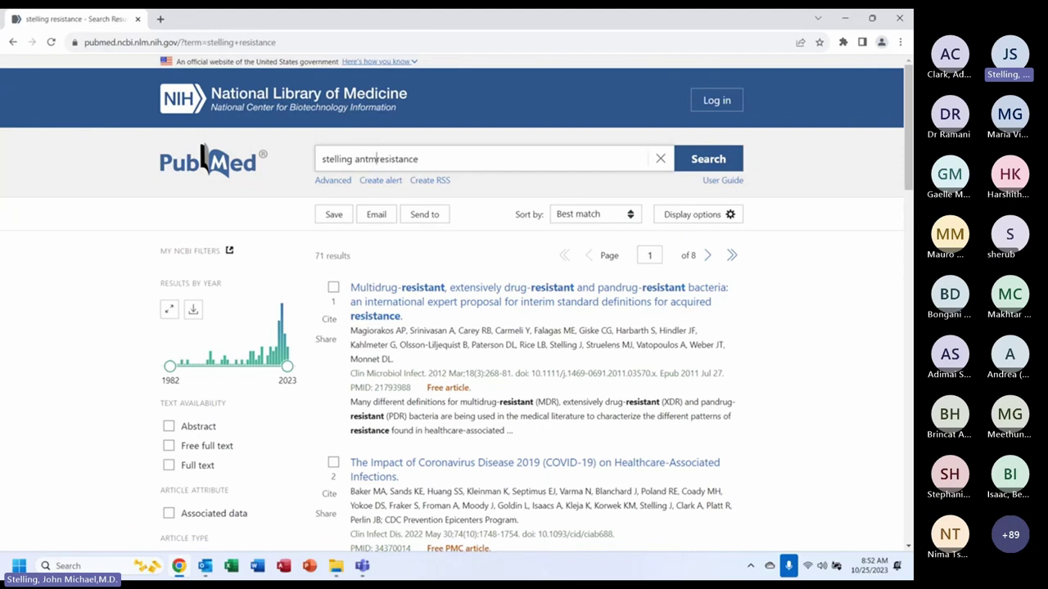
pyautogui.write('bi')
pyautogui.press('BackSpace')
pyautogui.press('BackSpace')
pyautogui.press('BackSpace')
pyautogui.press('BackSpace')
pyautogui.press('BackSpace')
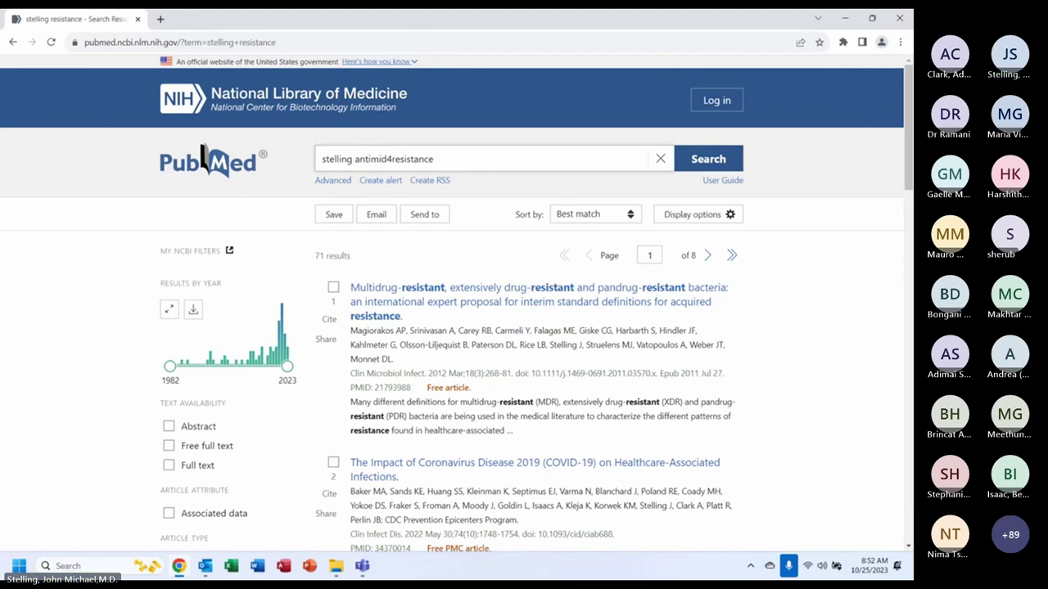
pyautogui.write('cxe')
pyautogui.write('robial')
pyautogui.click(398, 159)
pyautogui.press('BackSpace')
pyautogui.press('BackSpace')
pyautogui.press('BackSpace')
pyautogui.write('r')
pyautogui.press('Return')
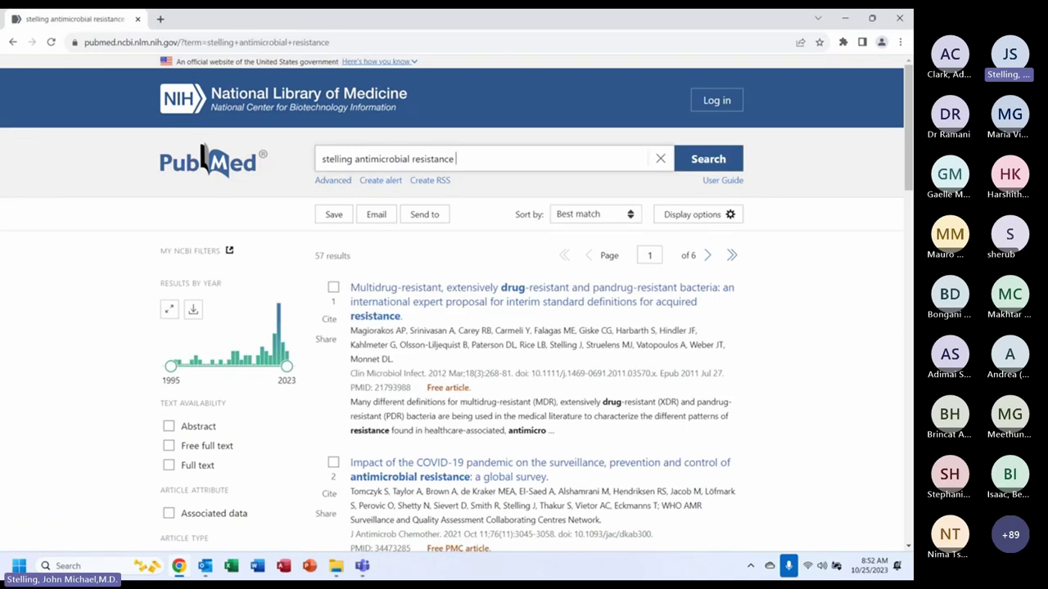
# Search PubMed with "outbreak" added to the author's antimicrobial resistance query, and again with "satscan" in place of that word.
pyautogui.write('outbreak')
pyautogui.press('Return')
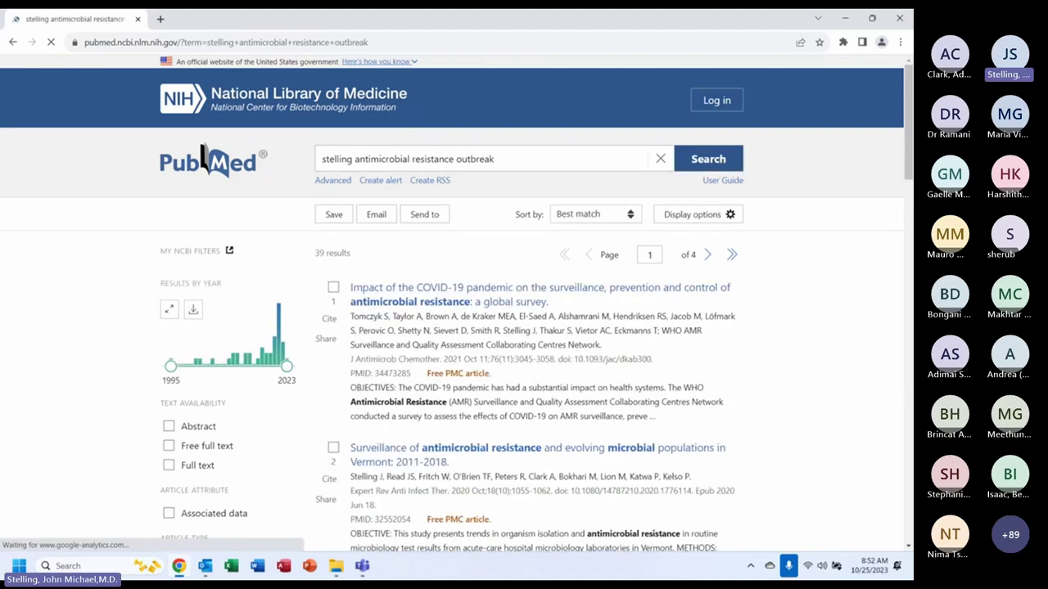
pyautogui.hotkey('ctrl', 'shift', 'Left')
pyautogui.write('satws')
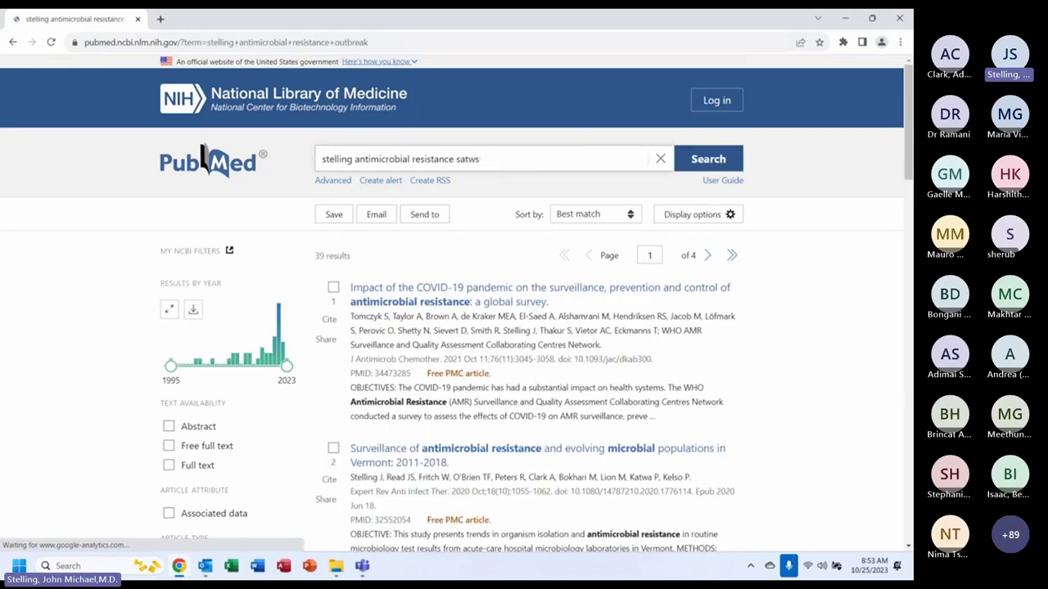
pyautogui.press('BackSpace')
pyautogui.press('BackSpace')
pyautogui.write('scan')
pyautogui.press('Return')
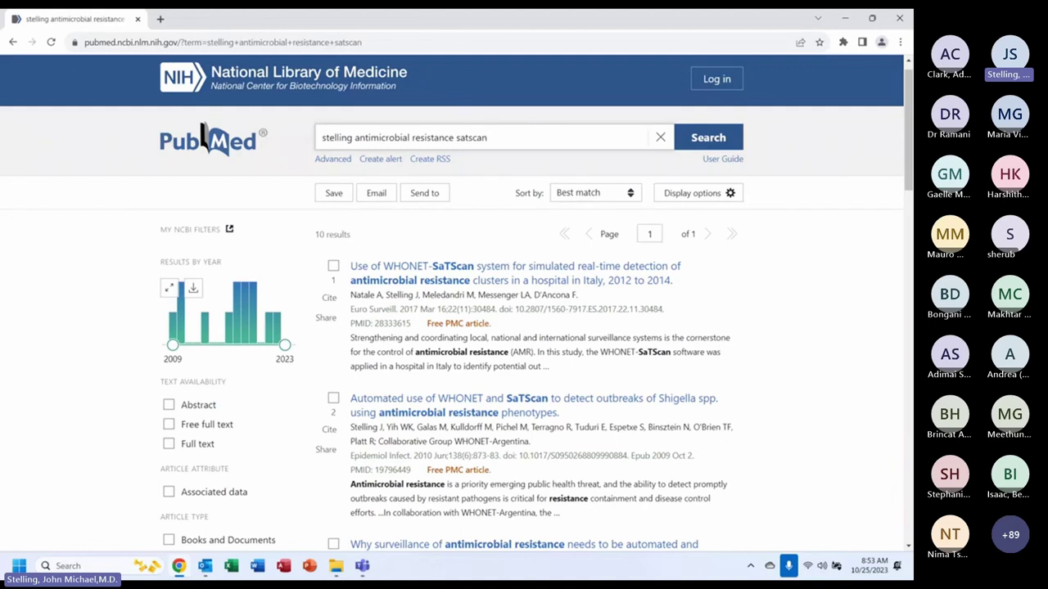
# Close the browser window and return to the desktop without switching to another open window.
pyautogui.press('super+d')
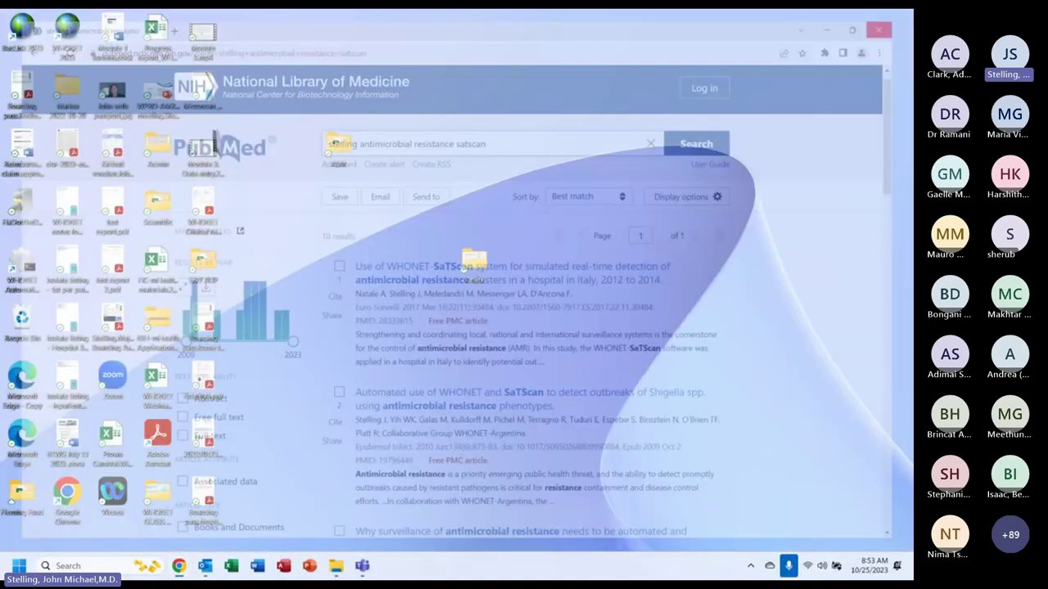
pyautogui.hotkey('alt', 'Tab')
pyautogui.hotkey('alt', 'Tab')
pyautogui.hotkey('alt', 'Tab')
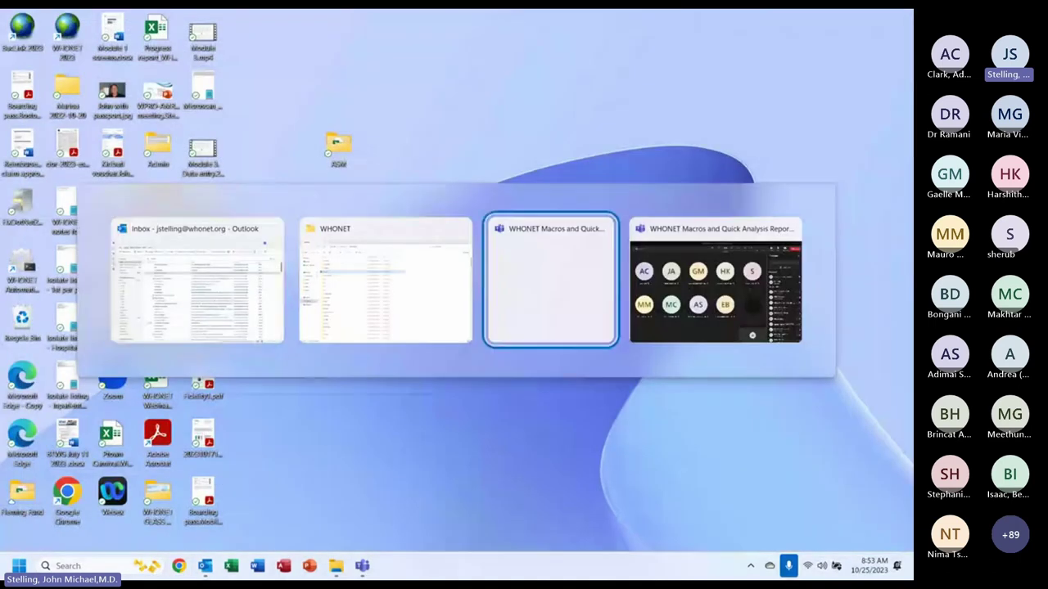
pyautogui.press('Escape')
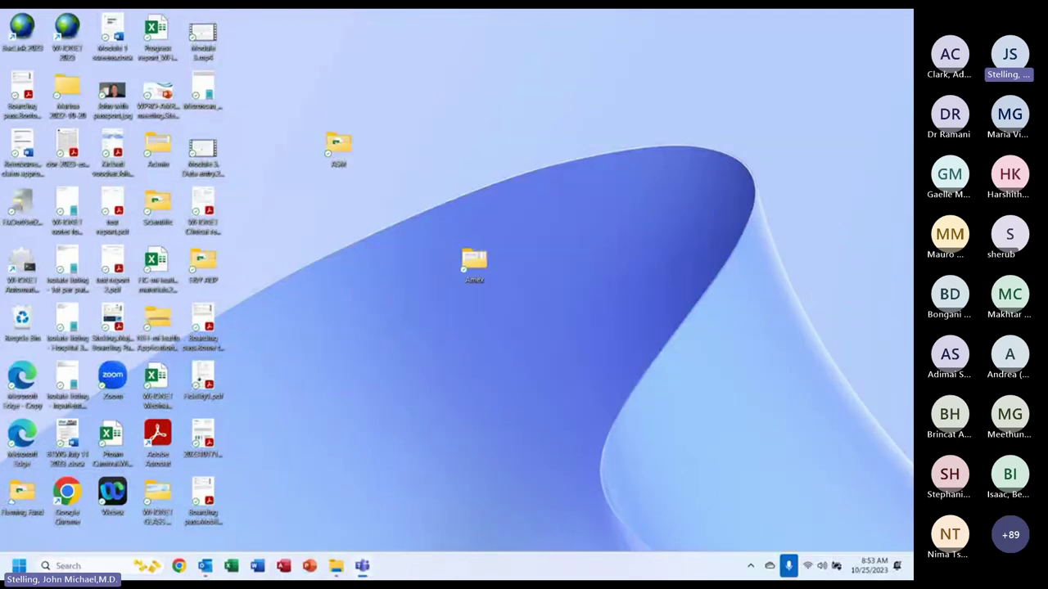